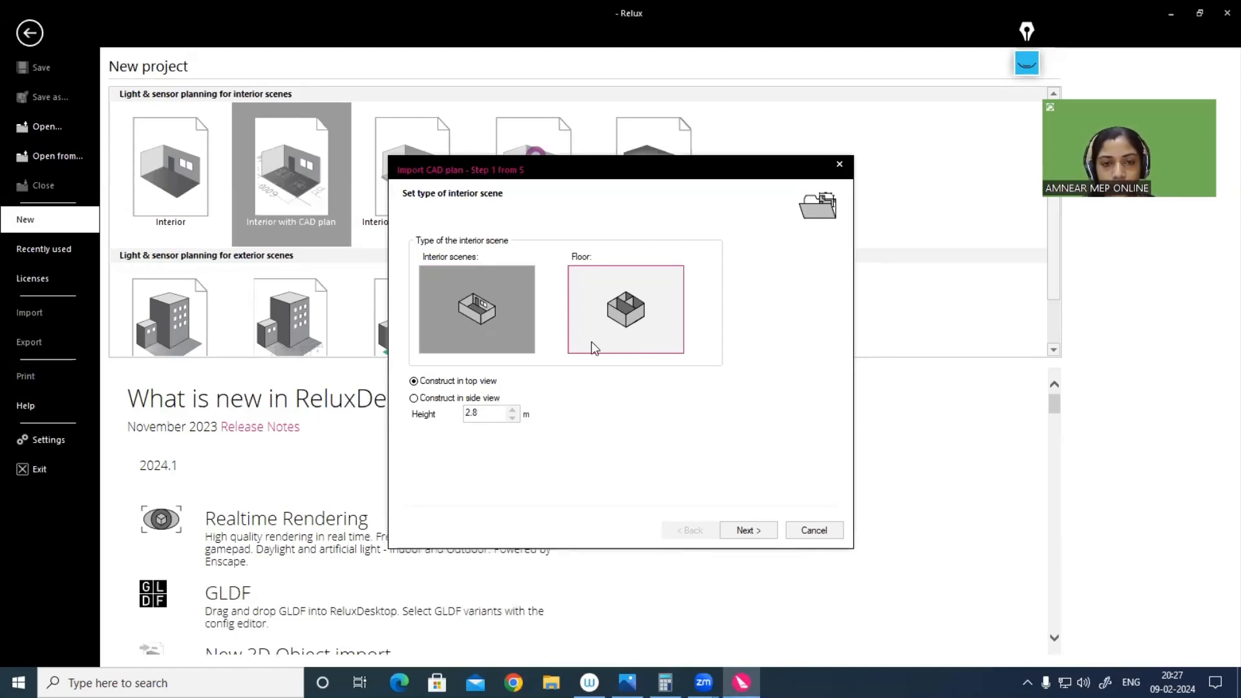
# Step: Set the interior scene type to Floor and load REVIT ARCHITECTURE 1.dwg from the electrical online folder as the CAD plan
pyautogui.click(600, 310)
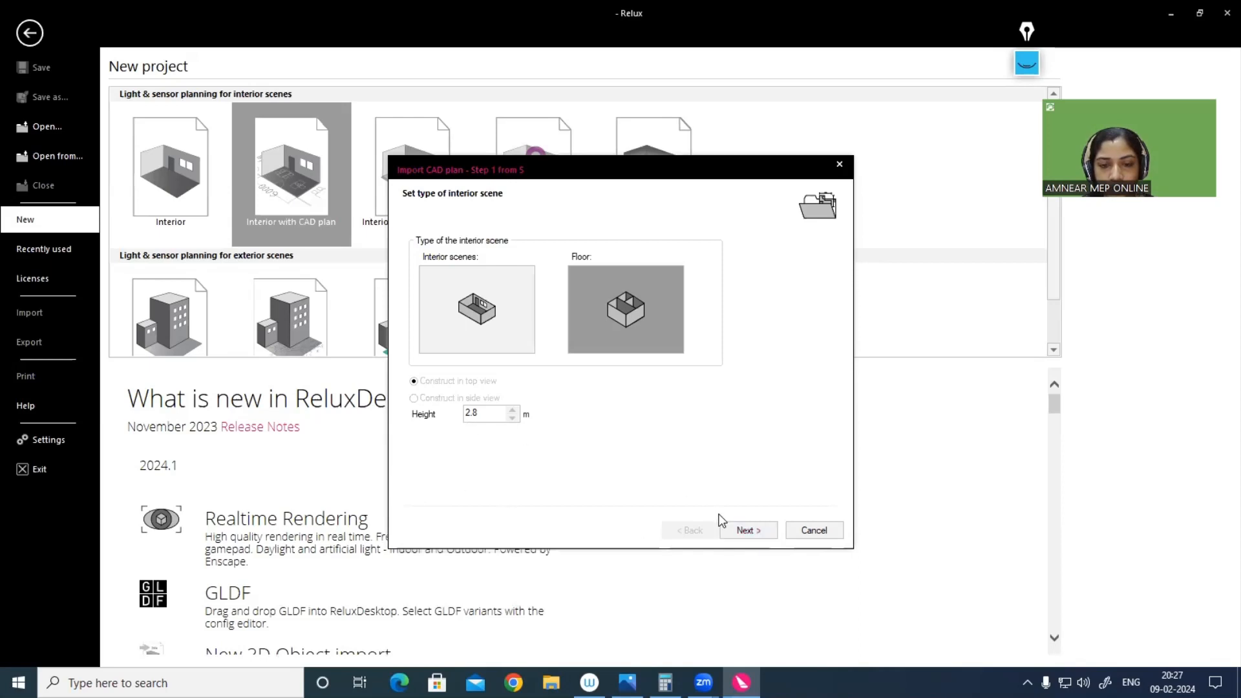
pyautogui.click(766, 530)
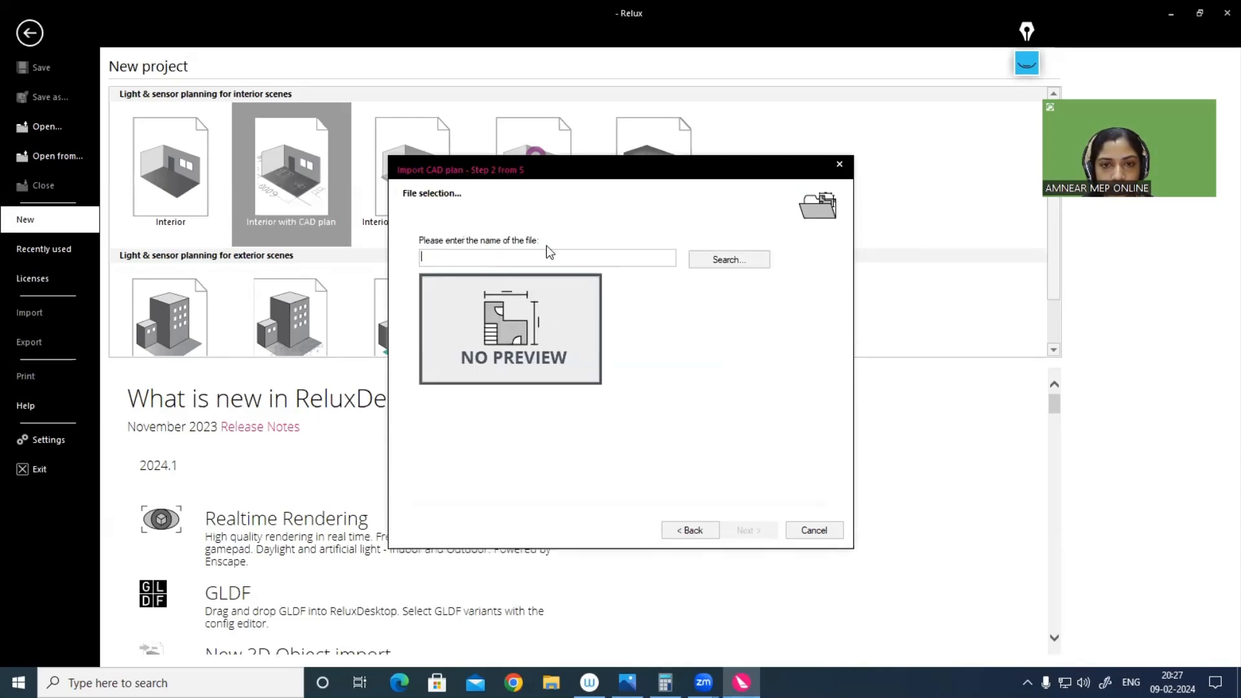
pyautogui.click(706, 263)
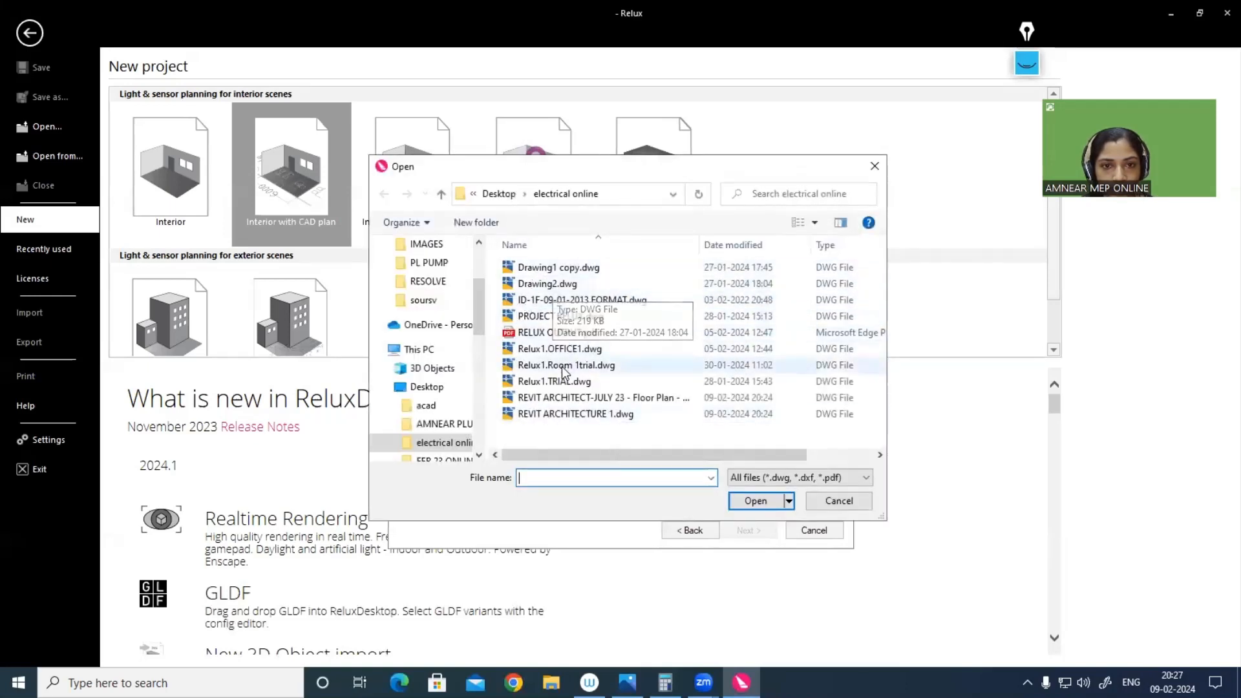
pyautogui.click(576, 415)
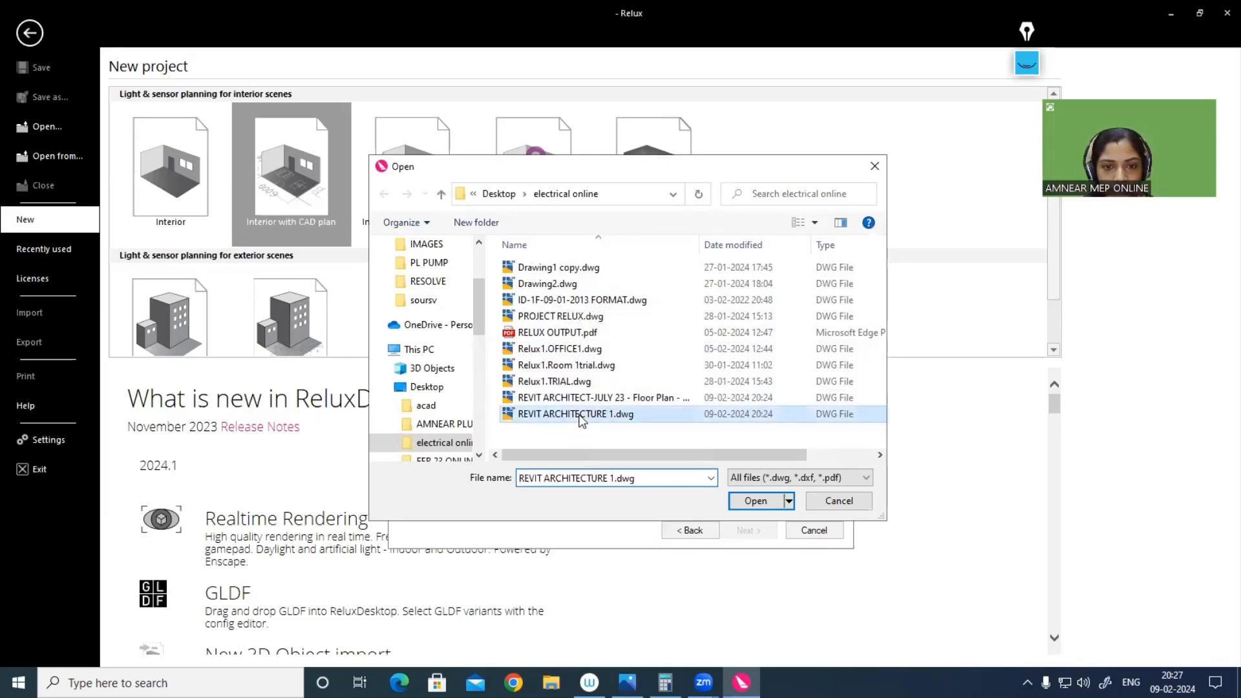
pyautogui.click(763, 499)
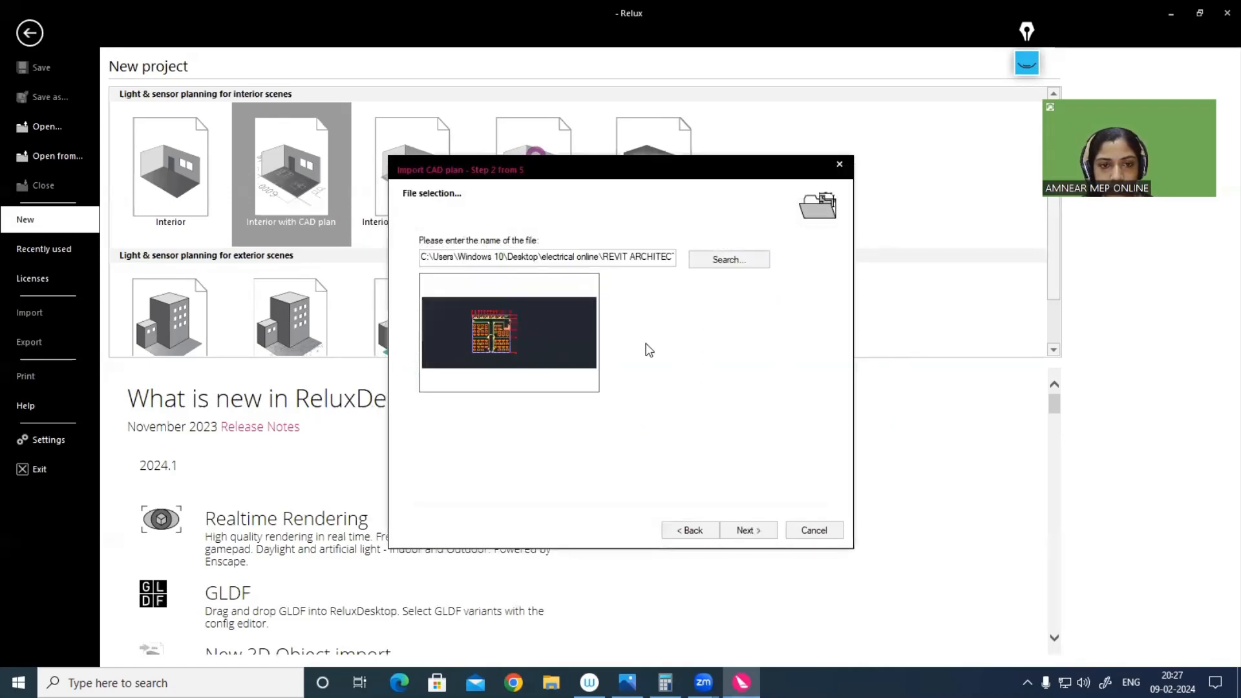
pyautogui.click(752, 530)
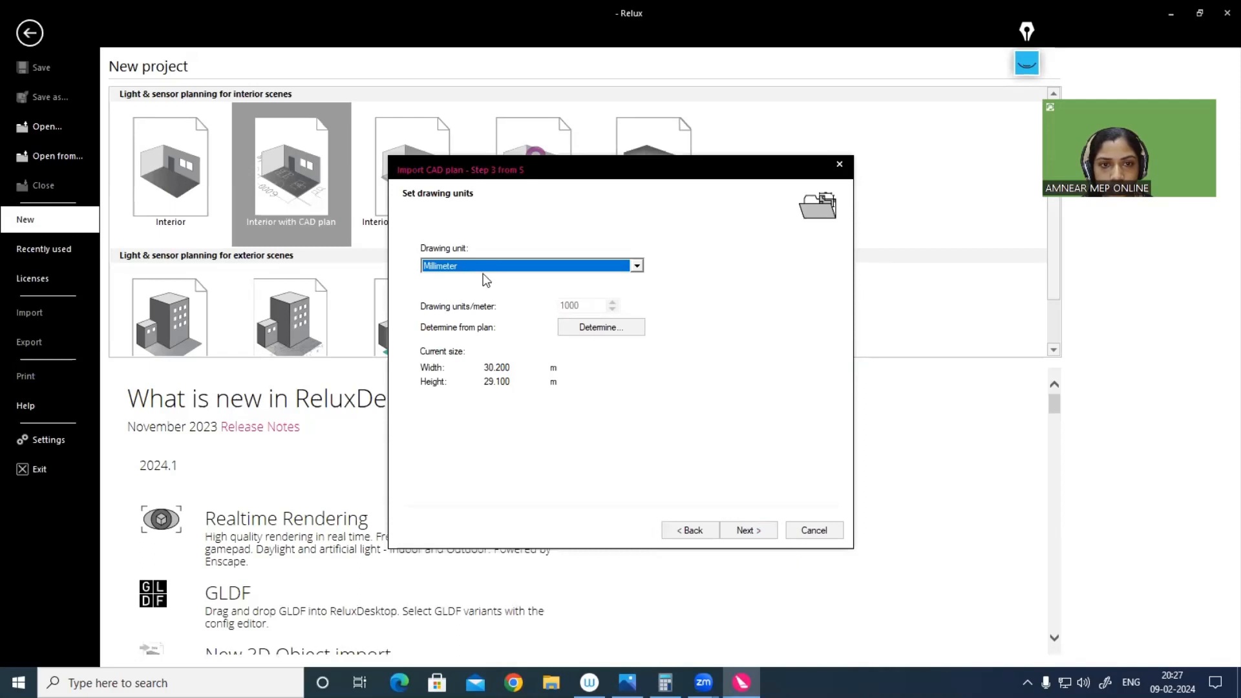
# Step: Finish the CAD plan import with millimetre drawing units, zero rotation and the default origin
pyautogui.click(757, 531)
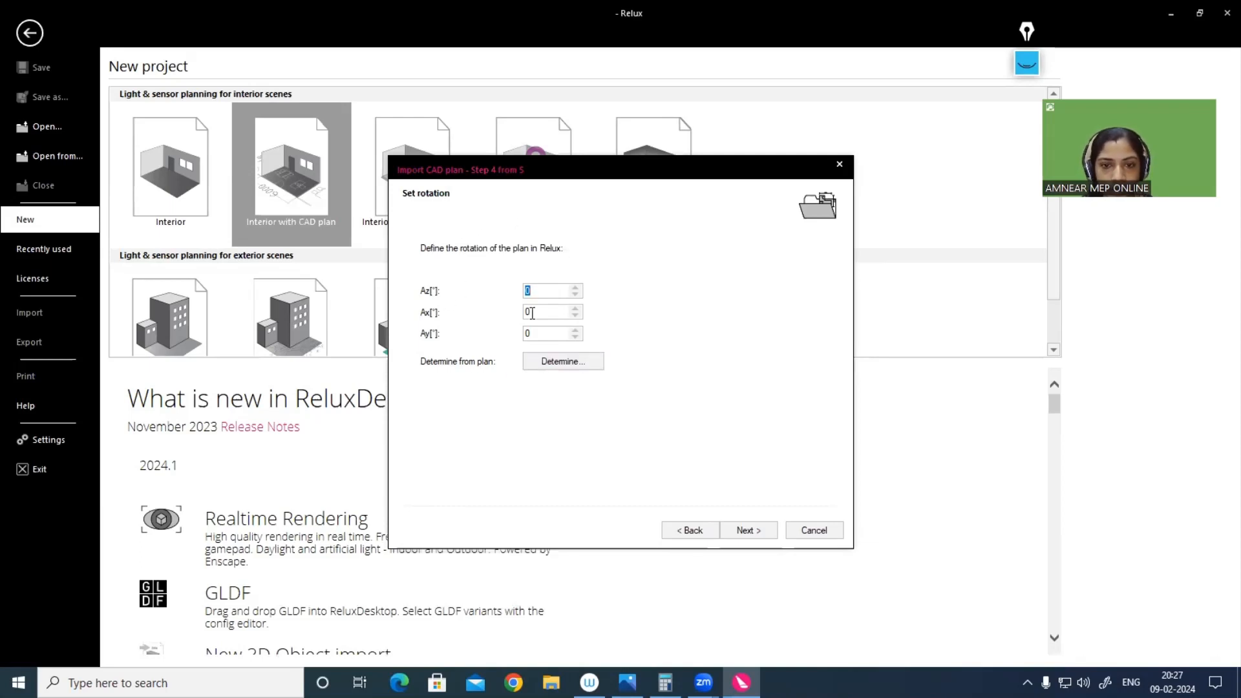
pyautogui.click(766, 530)
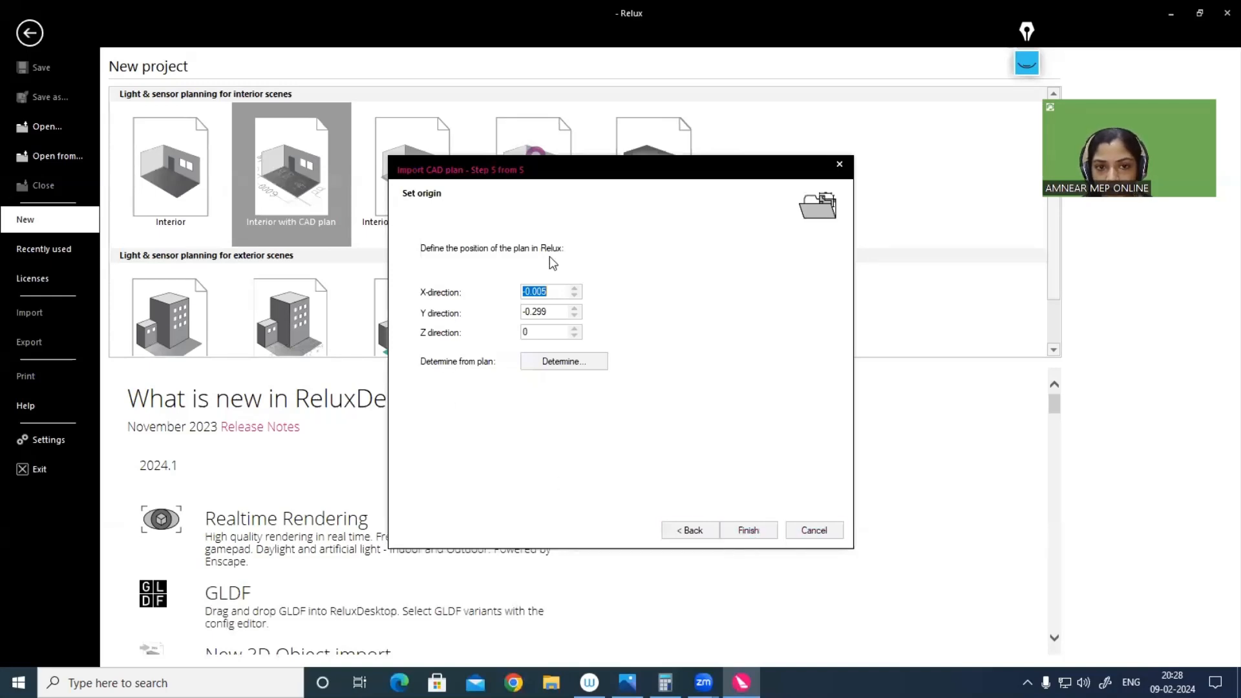
pyautogui.click(763, 529)
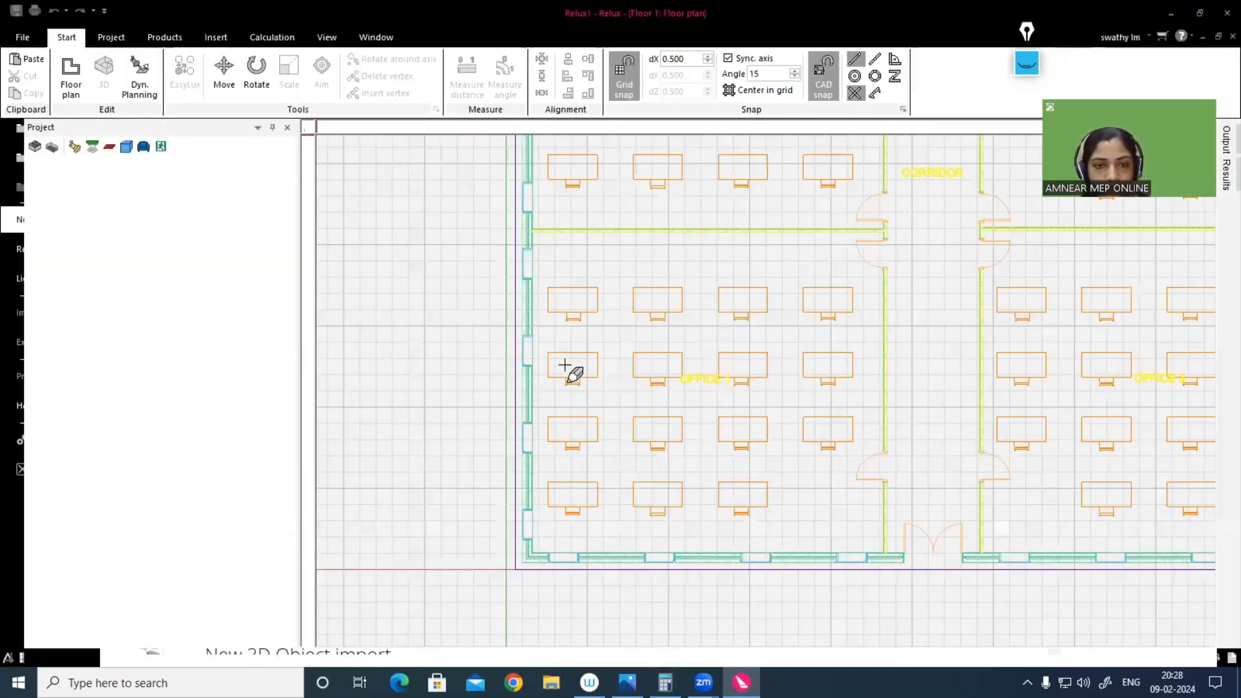
# Step: Examine the imported floor plan, including the four offices, the corridor, the toilet row, the shaft room and the staircase
pyautogui.scroll(-3, 557, 354)
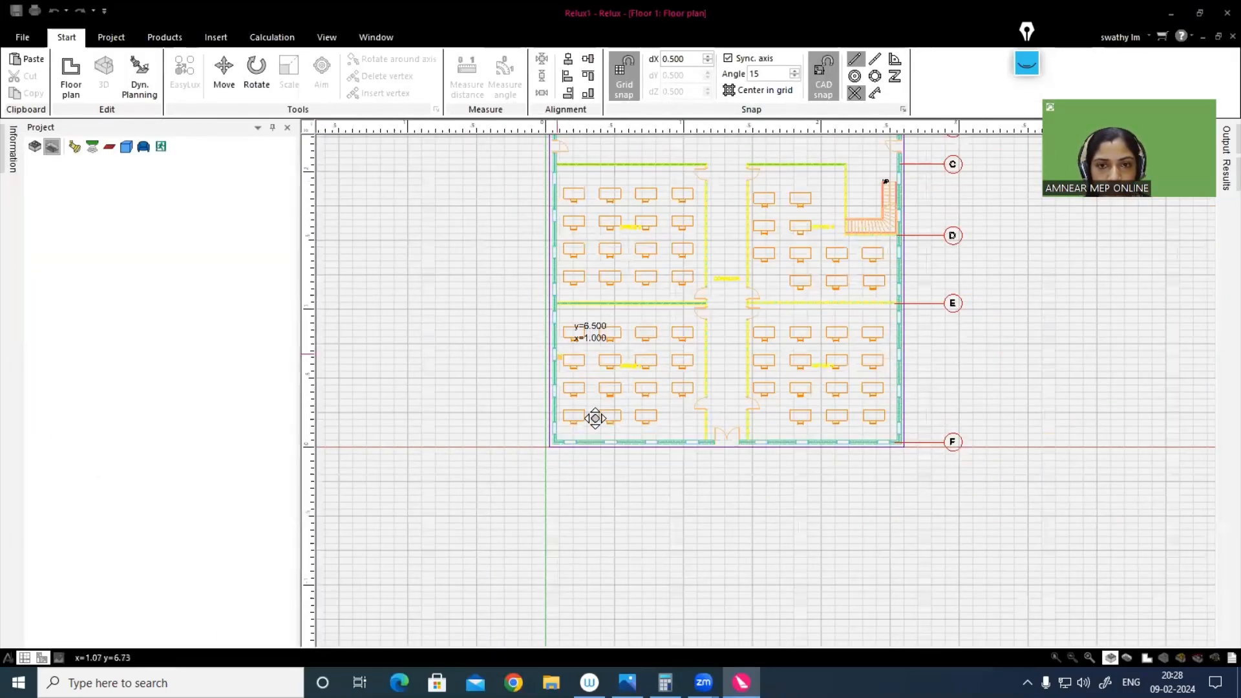
pyautogui.moveTo(570, 475); pyautogui.dragTo(504, 508, button='middle')
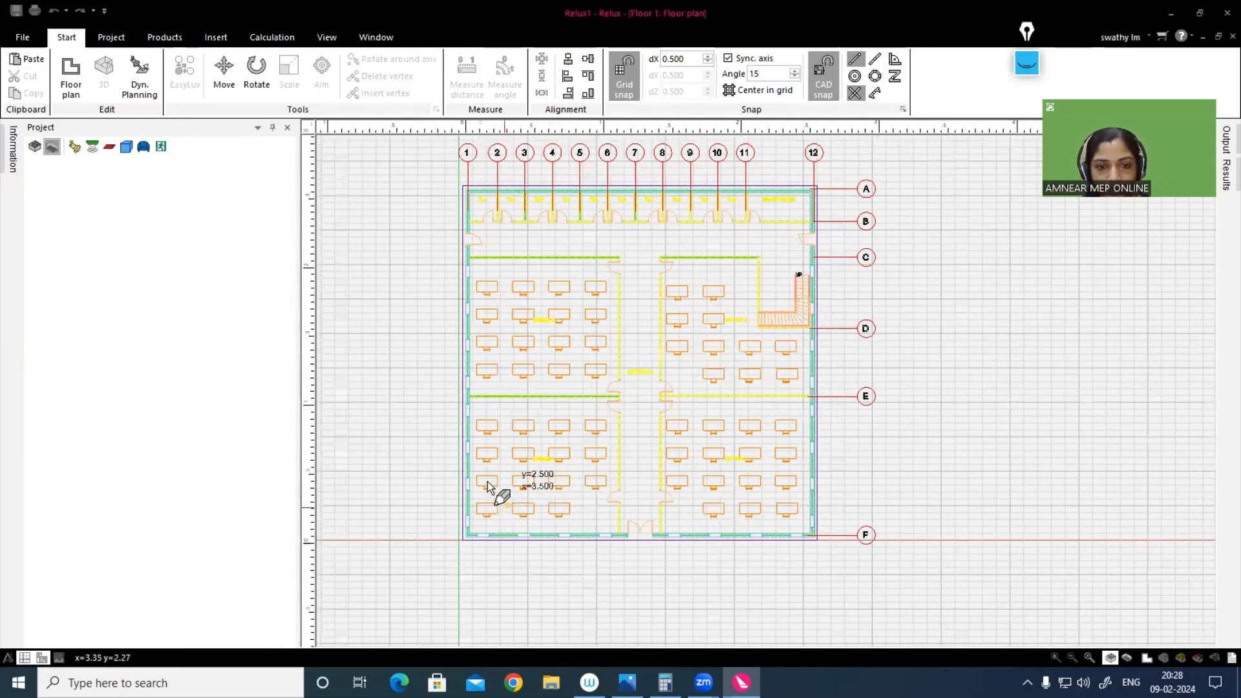
pyautogui.scroll(1, 495, 491)
pyautogui.scroll(1, 543, 472)
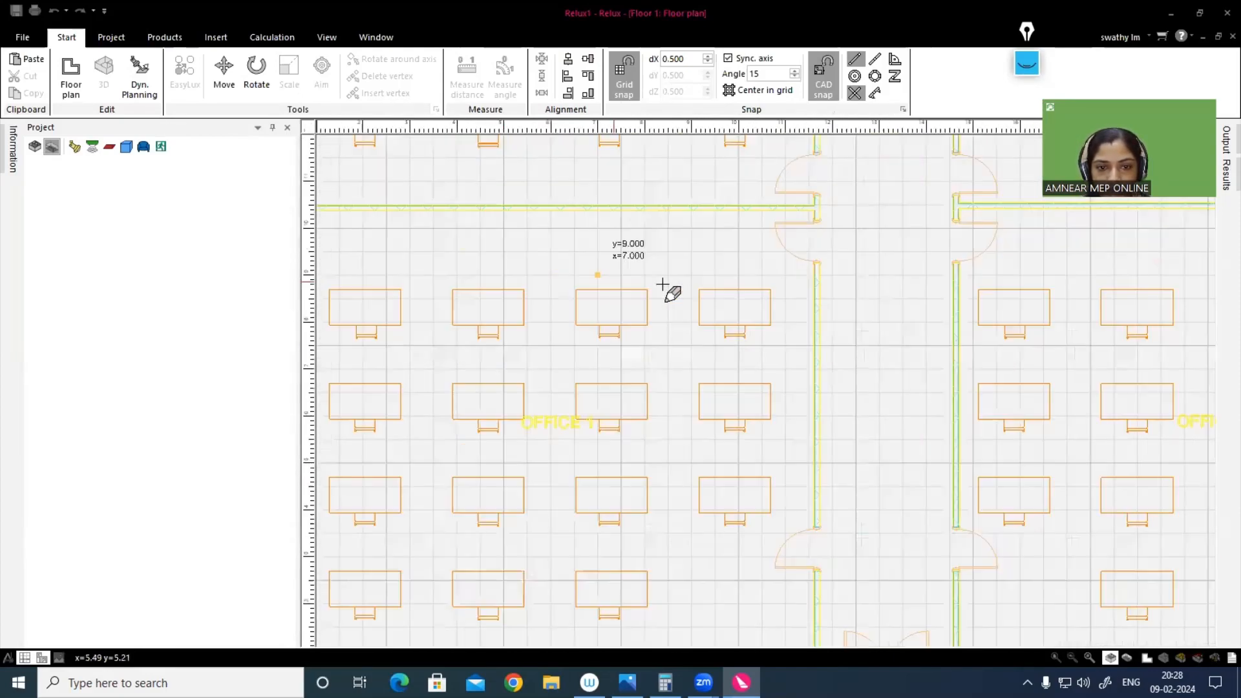
pyautogui.scroll(1, 530, 426)
pyautogui.scroll(-3, 491, 426)
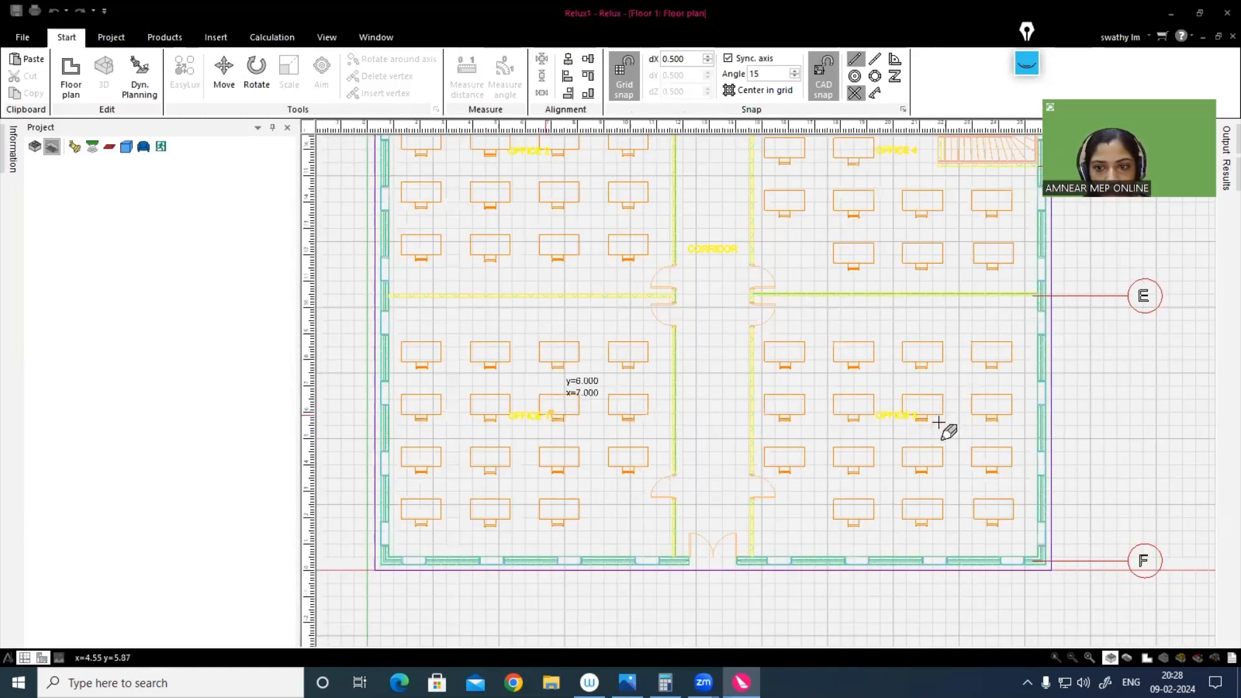
pyautogui.scroll(3, 931, 428)
pyautogui.scroll(-2, 937, 435)
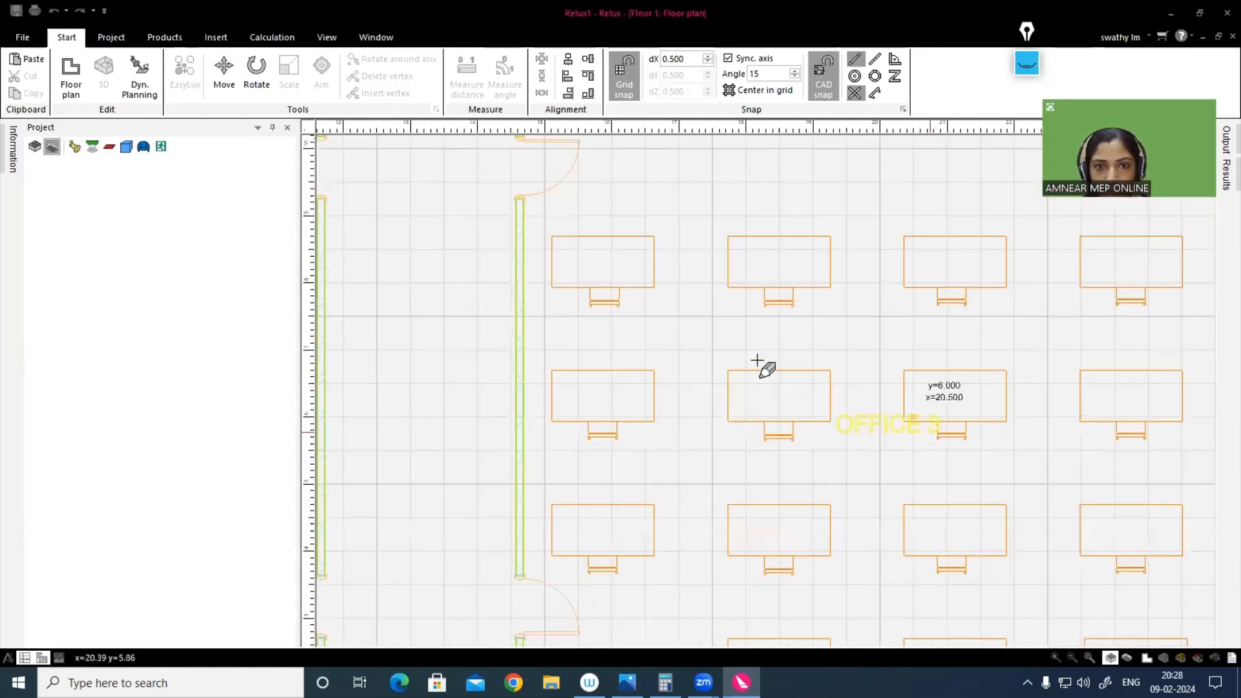
pyautogui.scroll(-1, 769, 369)
pyautogui.scroll(-1, 976, 504)
pyautogui.scroll(-1, 996, 504)
pyautogui.scroll(-1, 899, 481)
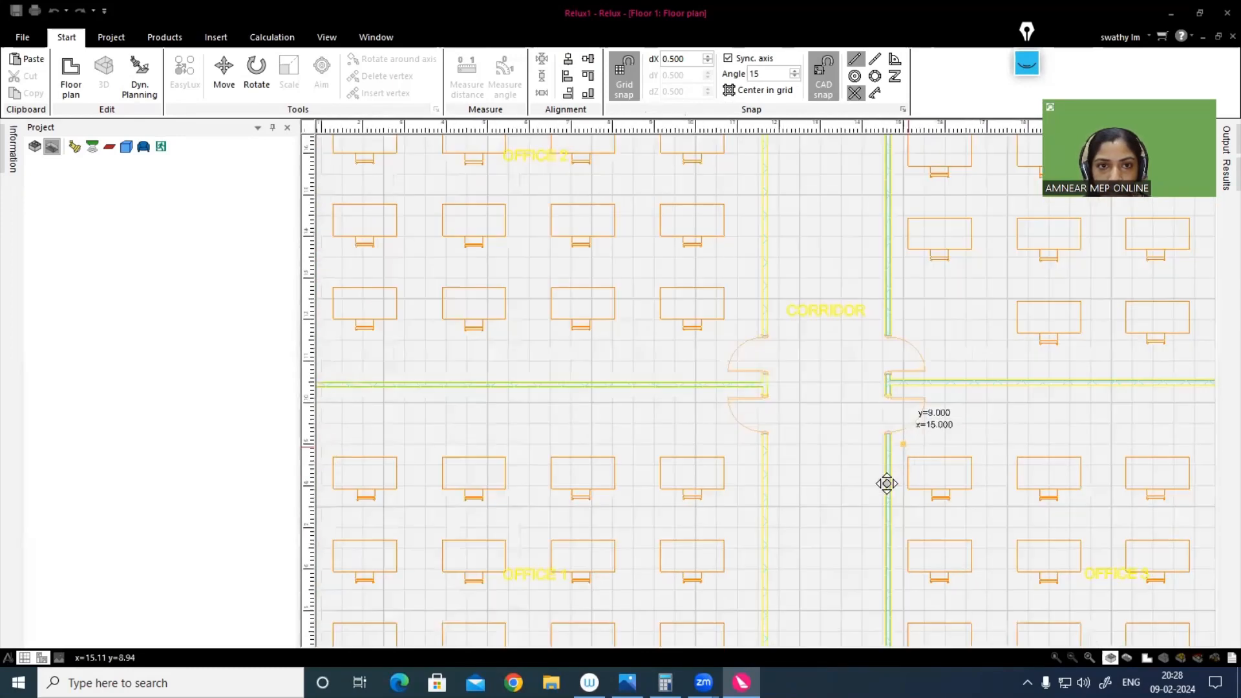
pyautogui.scroll(-1, 859, 504)
pyautogui.moveTo(786, 399); pyautogui.dragTo(737, 420, button='middle')
pyautogui.moveTo(708, 313); pyautogui.dragTo(656, 396, button='middle')
pyautogui.scroll(-1, 937, 407)
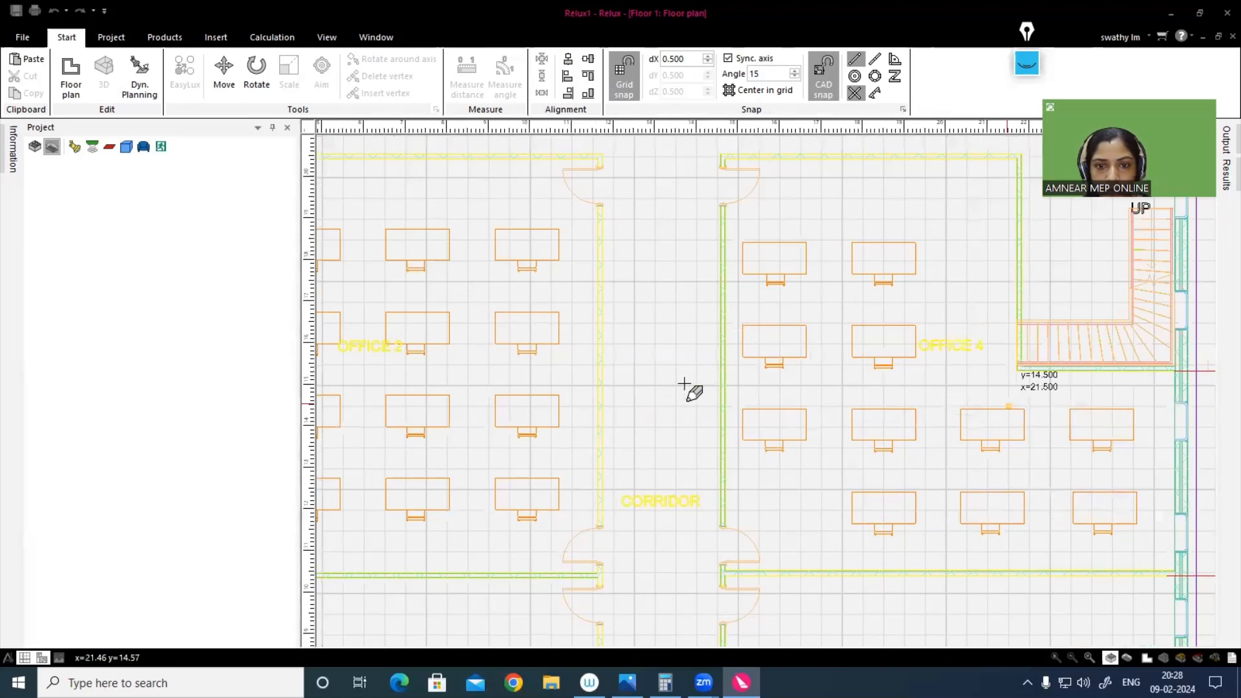
pyautogui.scroll(-1, 682, 426)
pyautogui.scroll(6, 687, 463)
pyautogui.scroll(1, 688, 480)
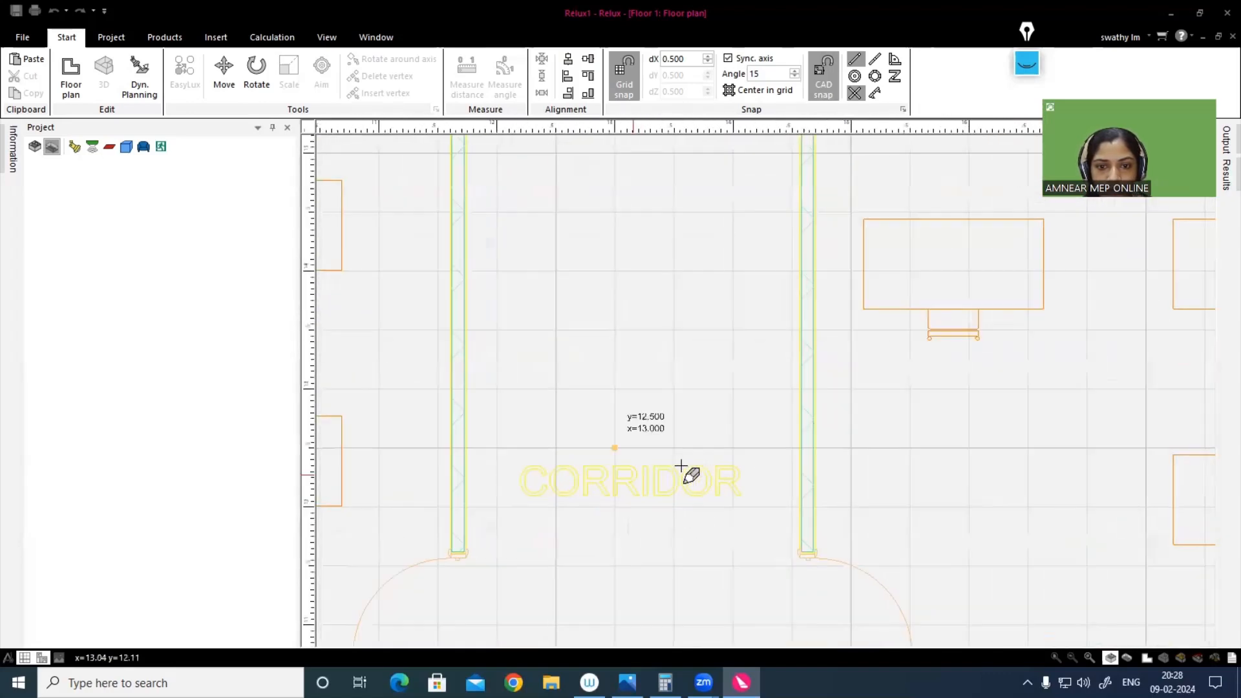
pyautogui.moveTo(631, 493); pyautogui.dragTo(640, 414, button='middle')
pyautogui.scroll(-5, 717, 394)
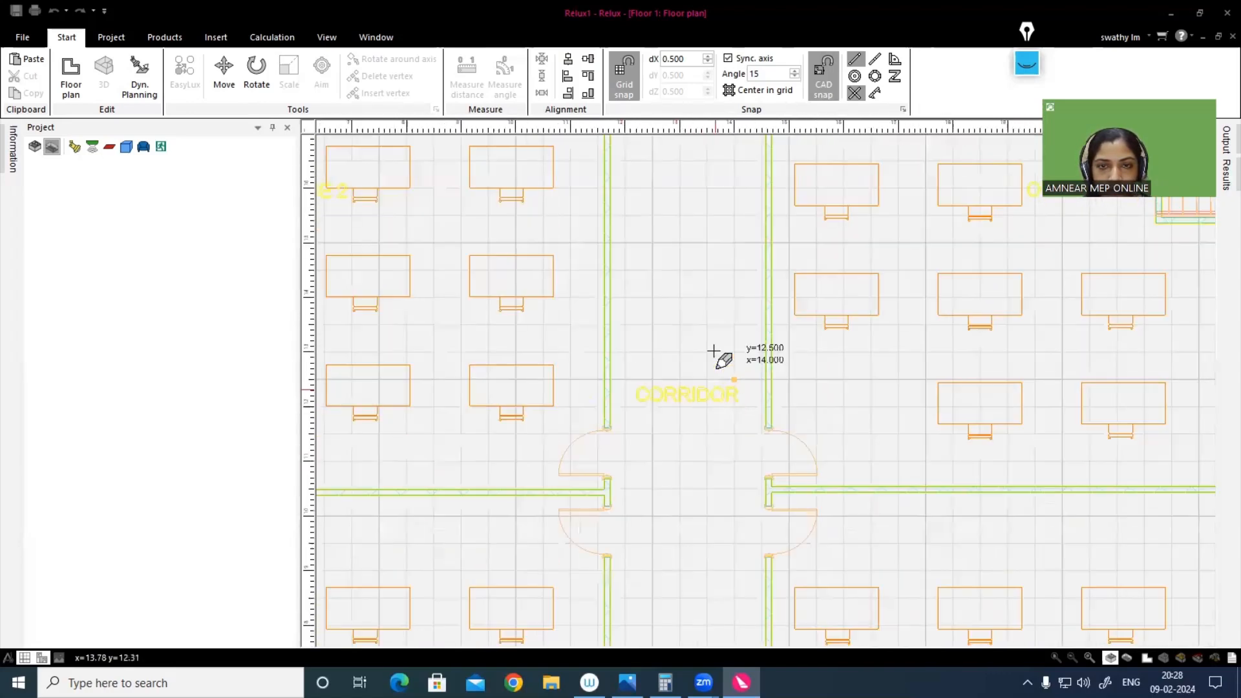
pyautogui.scroll(1, 640, 401)
pyautogui.moveTo(633, 139); pyautogui.dragTo(635, 388, button='middle')
pyautogui.scroll(-1, 635, 388)
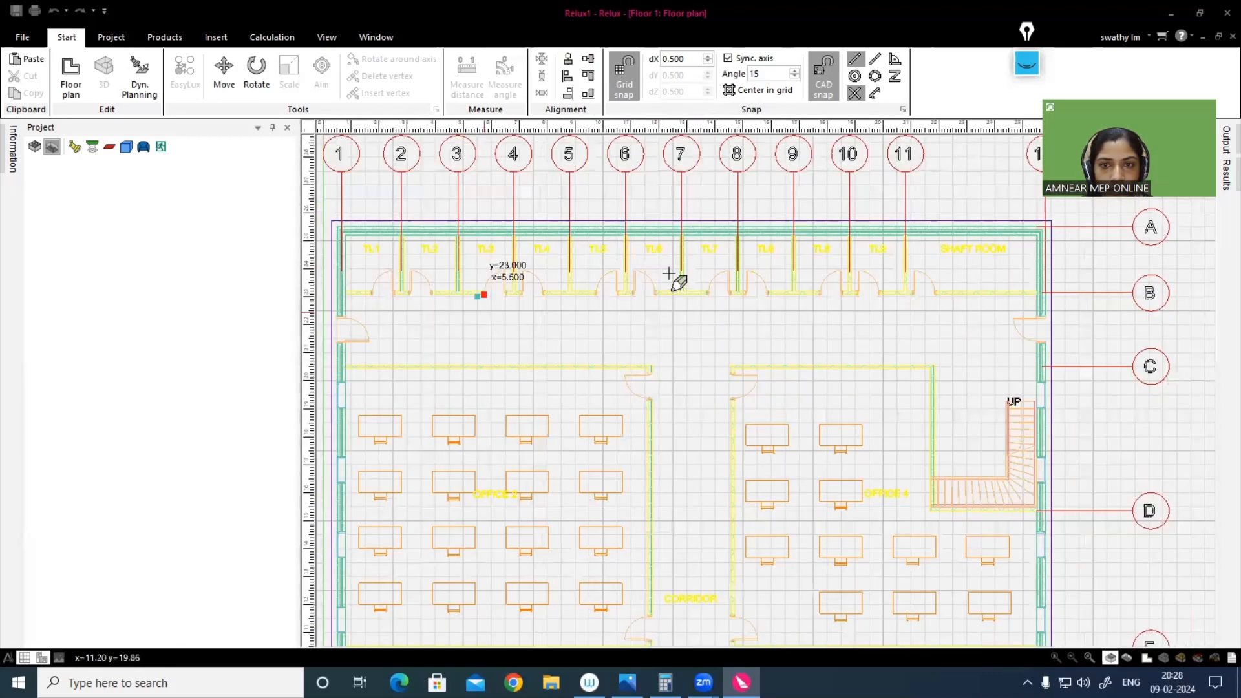
pyautogui.scroll(-1, 614, 294)
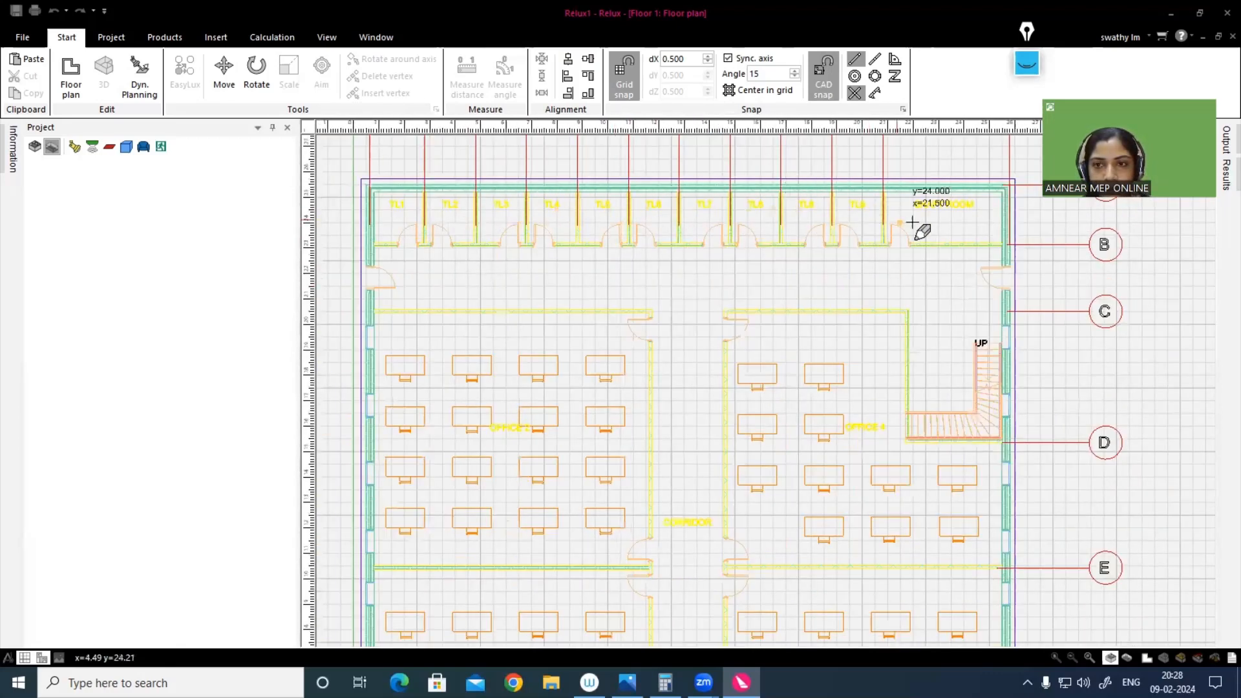
pyautogui.scroll(-1, 689, 393)
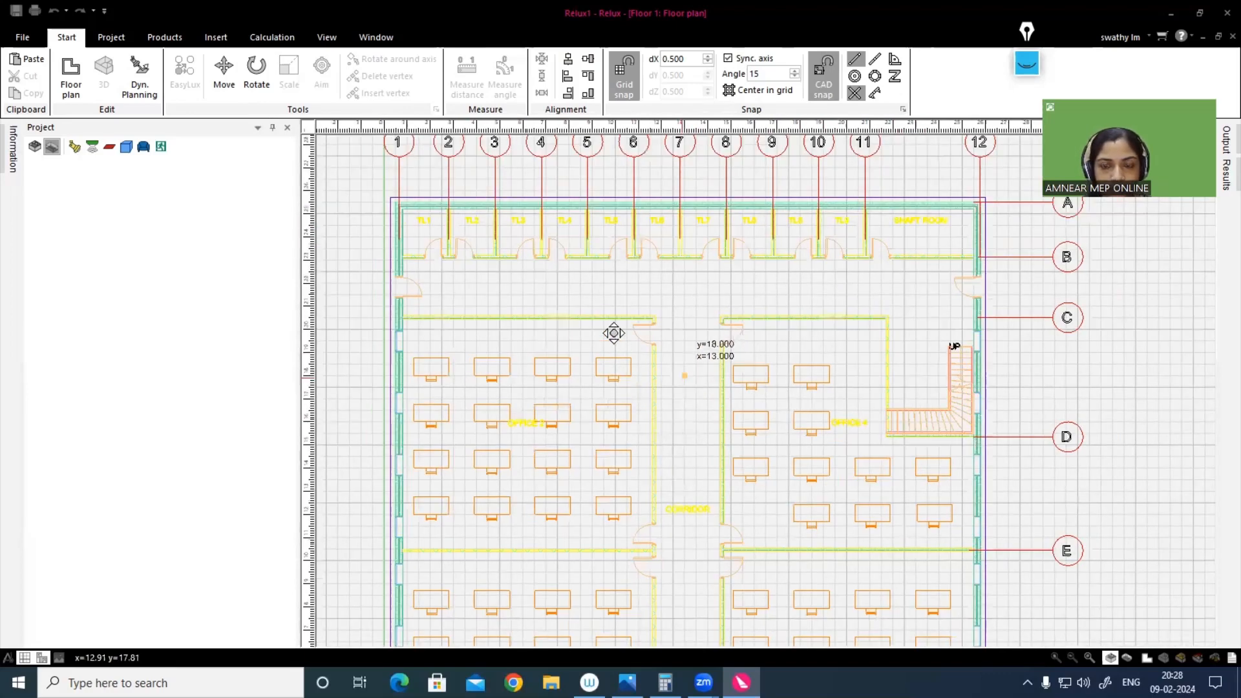
pyautogui.scroll(-1, 615, 338)
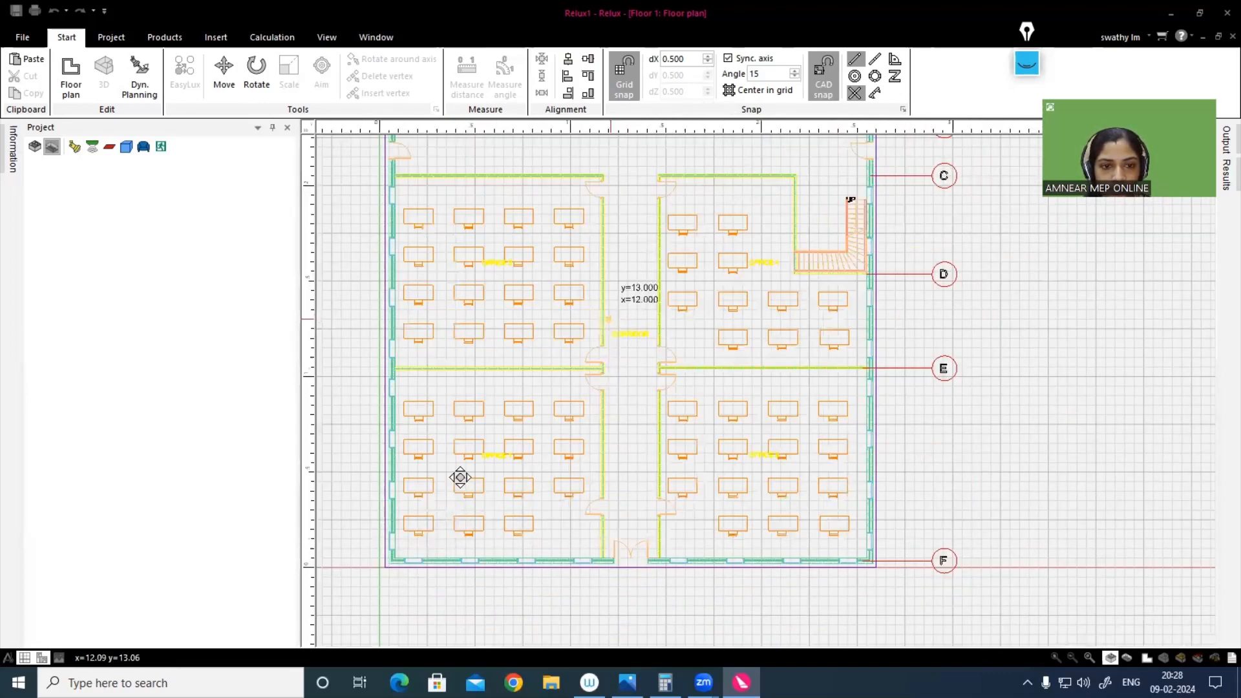
pyautogui.scroll(1, 460, 476)
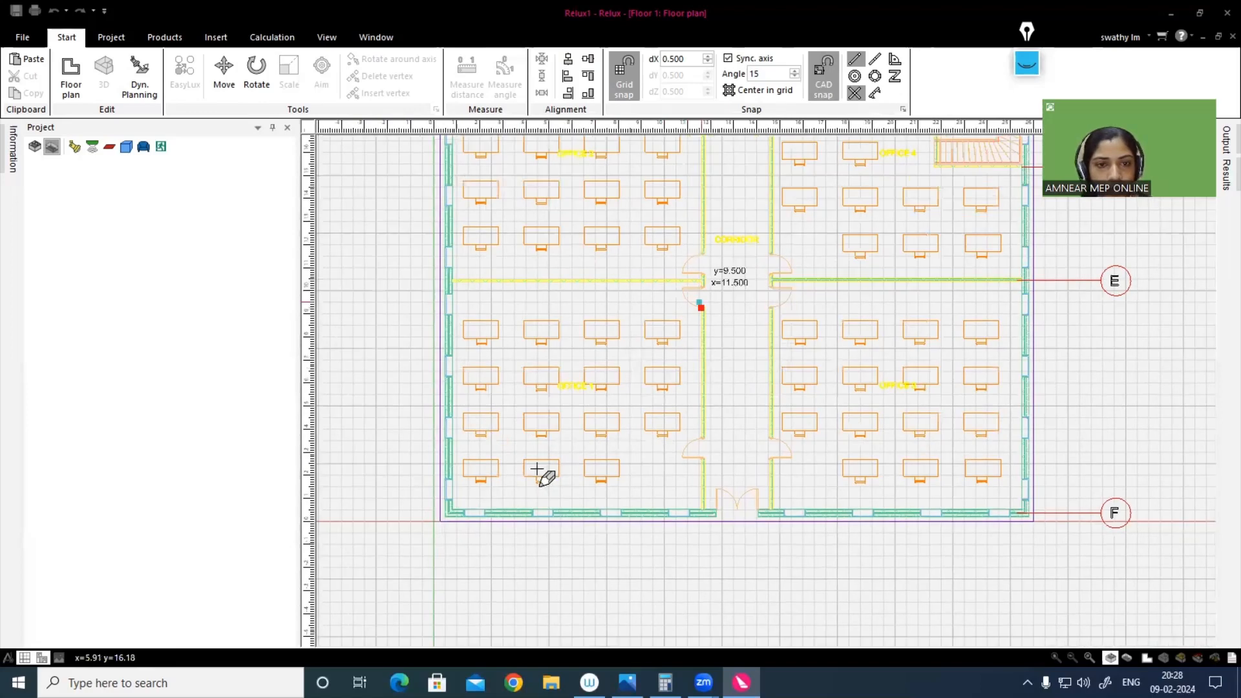
pyautogui.scroll(-1, 536, 472)
pyautogui.moveTo(526, 385); pyautogui.dragTo(469, 439, button='middle')
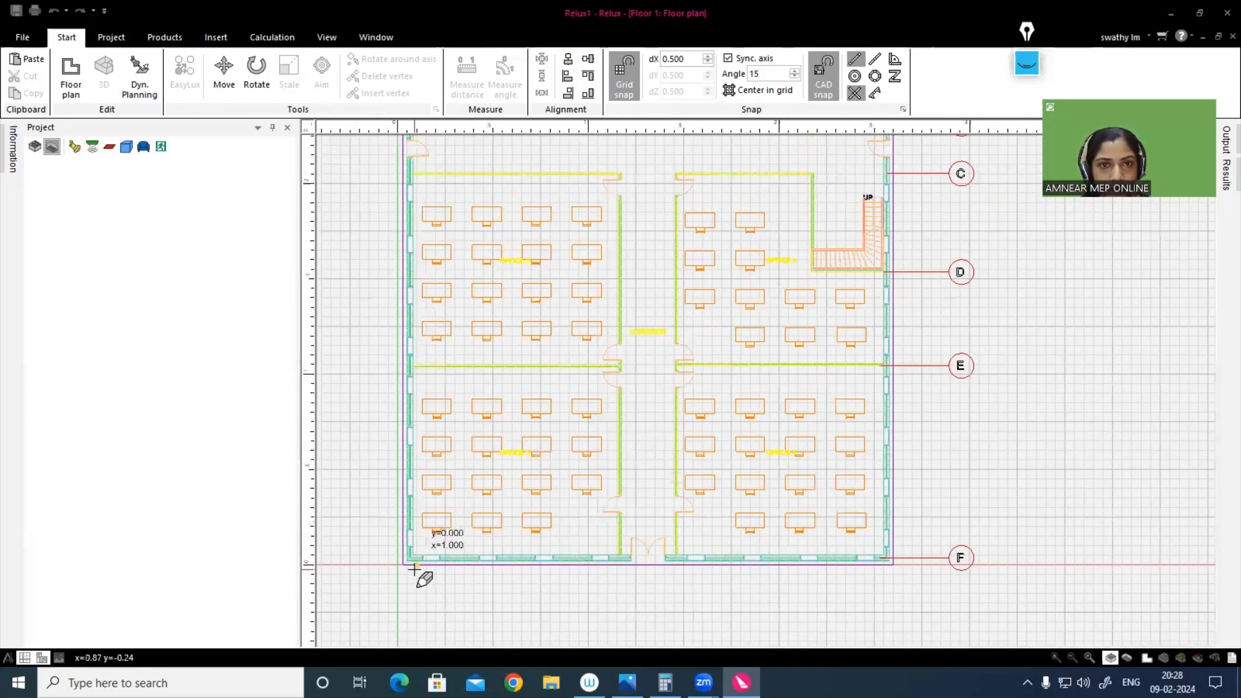
# Step: Trace Office 1's outline from its lower-left inner corner up the outer wall and along the partition to the corridor wall
pyautogui.scroll(1, 404, 566)
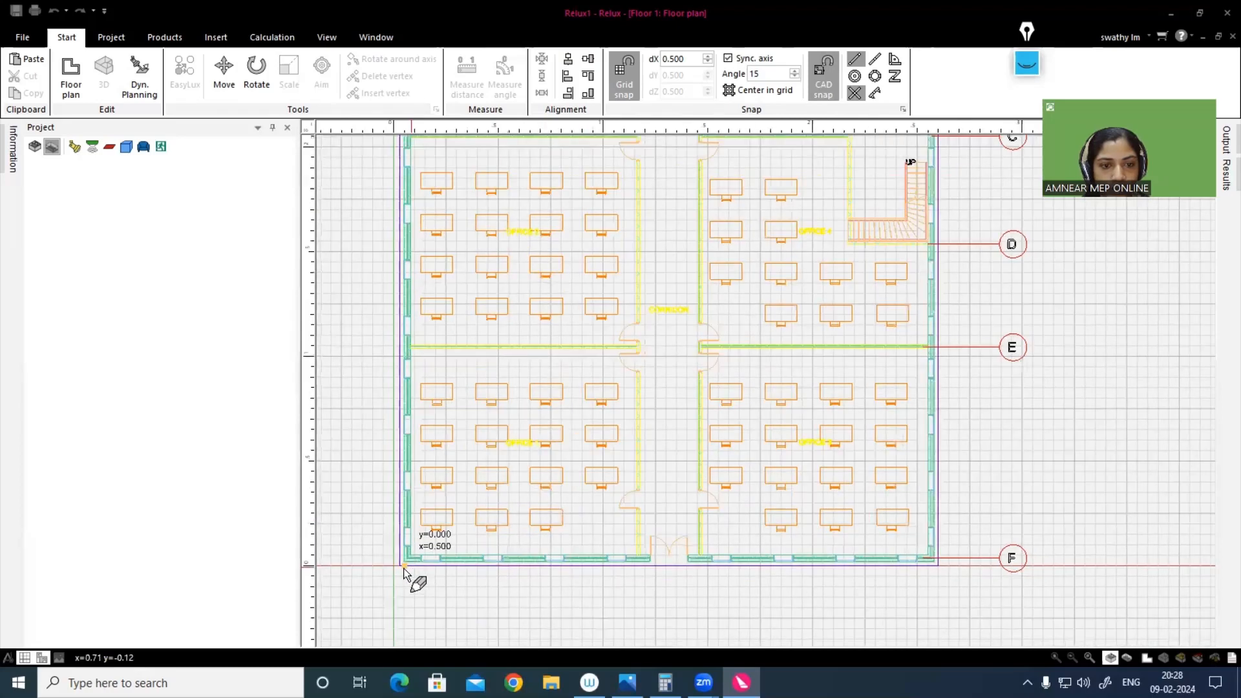
pyautogui.scroll(2, 404, 570)
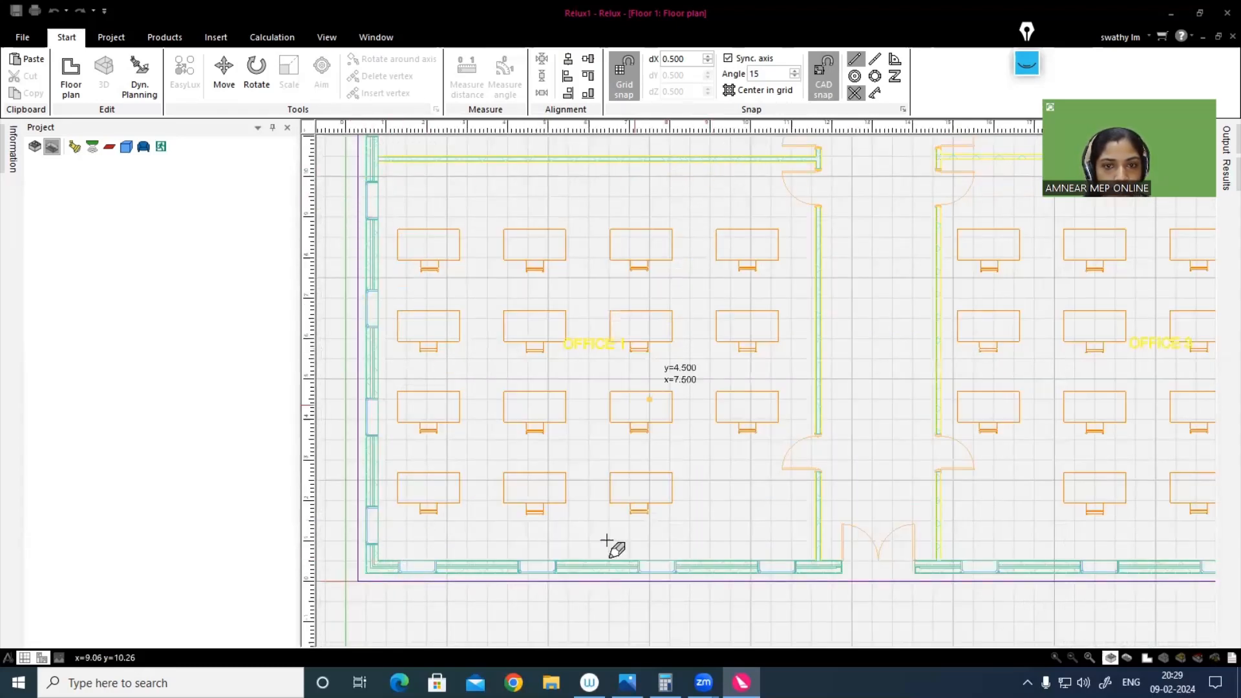
pyautogui.scroll(2, 376, 613)
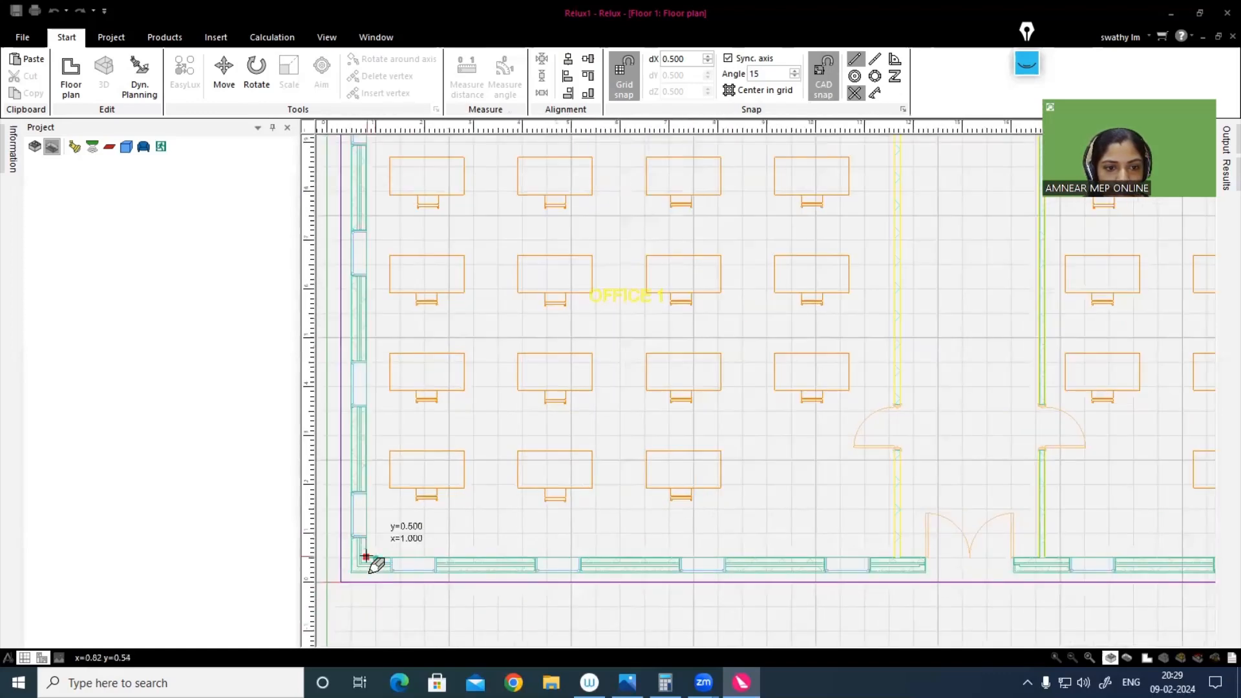
pyautogui.click(365, 556)
pyautogui.moveTo(372, 287); pyautogui.dragTo(417, 526, button='middle')
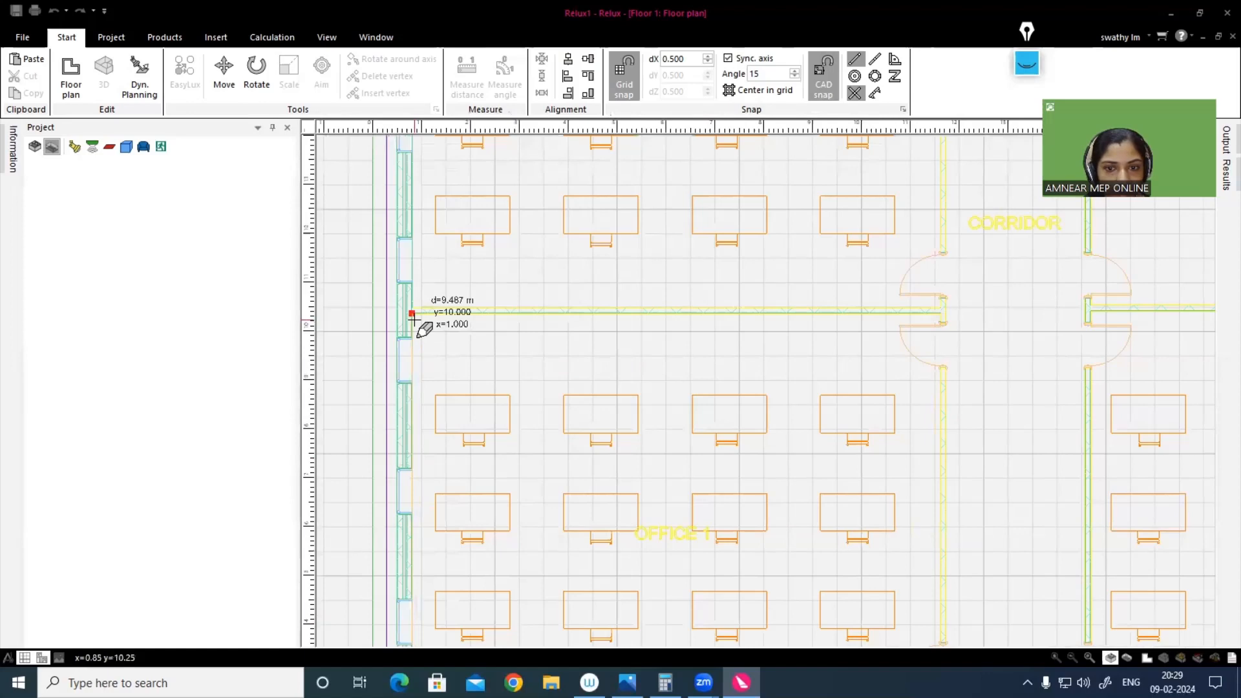
pyautogui.click(412, 313)
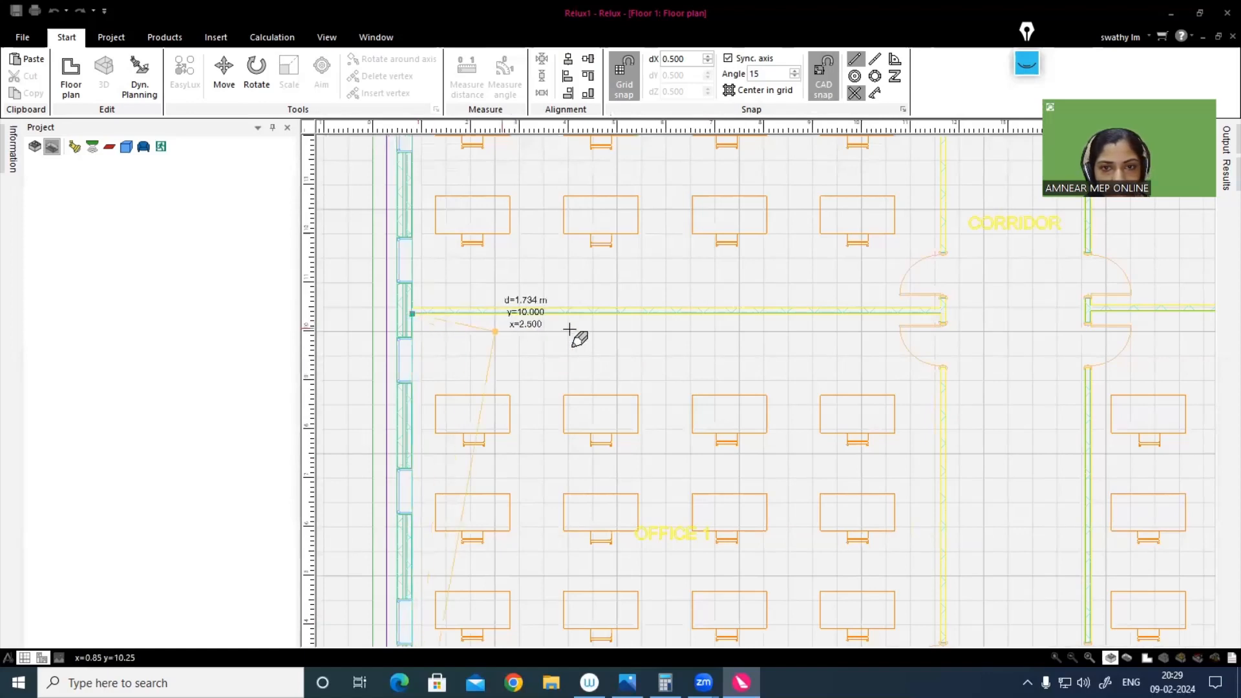
pyautogui.click(941, 313)
# Step: Place the last outline corner where Office 1's corridor wall meets the lower outer wall, and close the outline to create the room
pyautogui.scroll(-3, 931, 366)
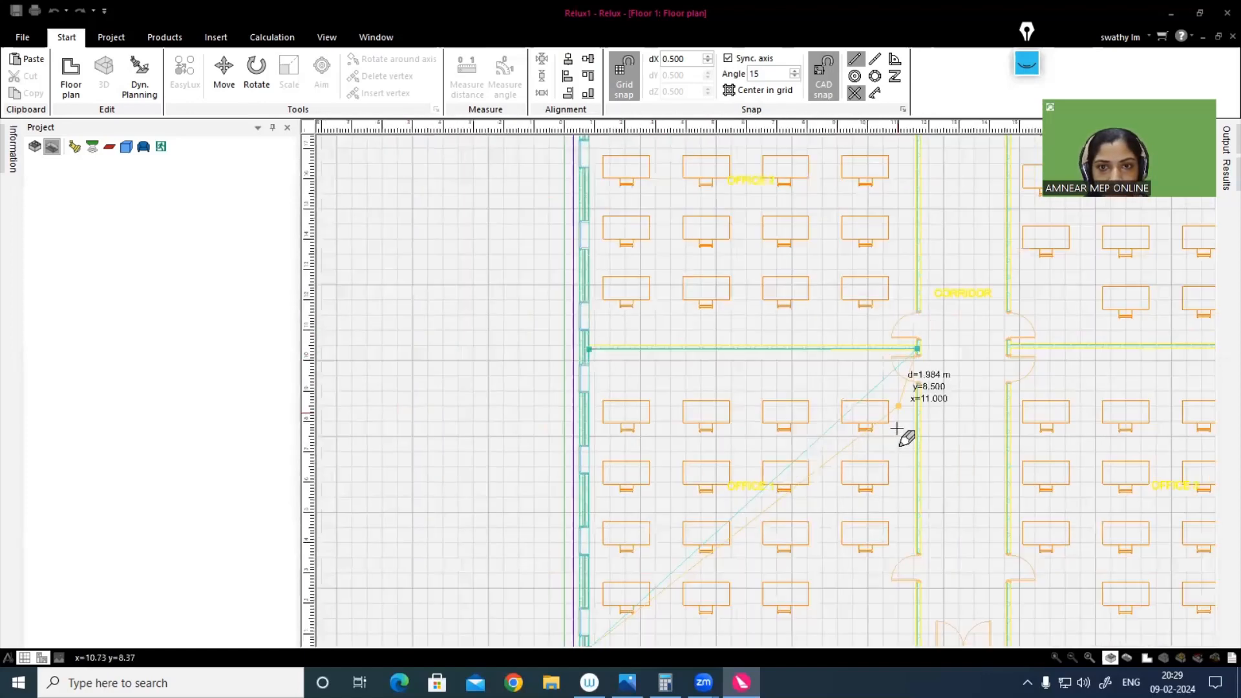
pyautogui.scroll(-2, 801, 552)
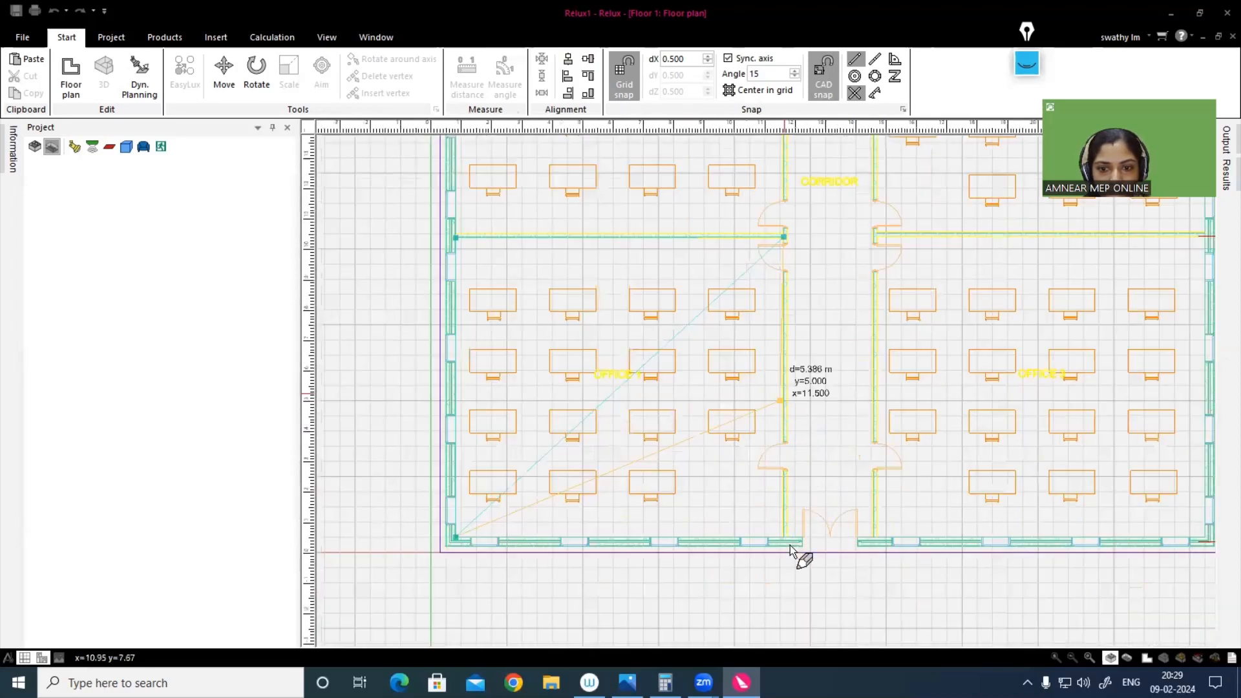
pyautogui.scroll(3, 801, 560)
pyautogui.scroll(1, 771, 567)
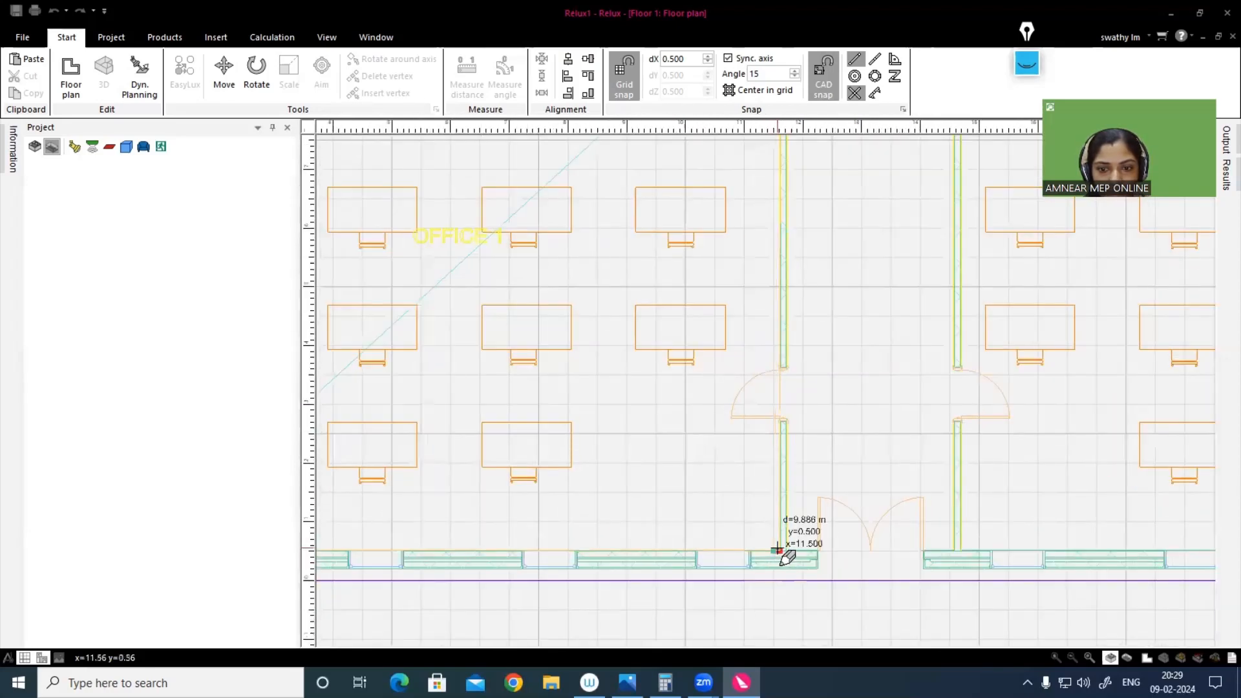
pyautogui.click(776, 550)
pyautogui.scroll(-1, 774, 478)
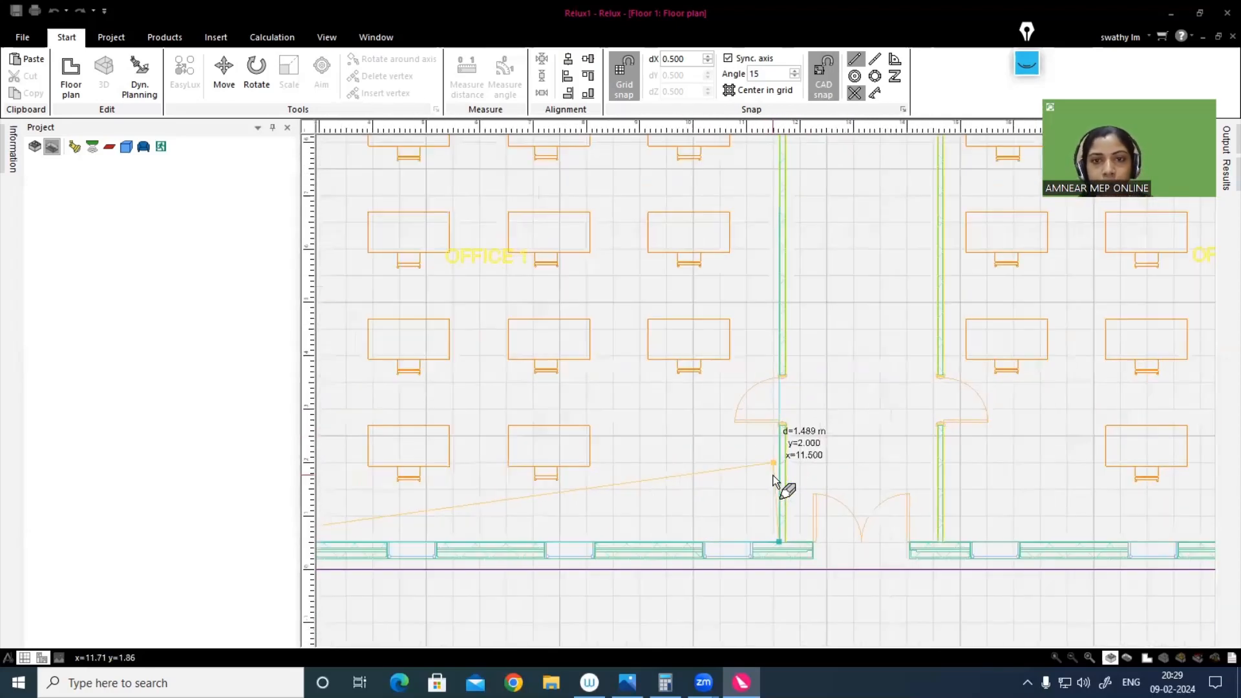
pyautogui.scroll(-2, 778, 483)
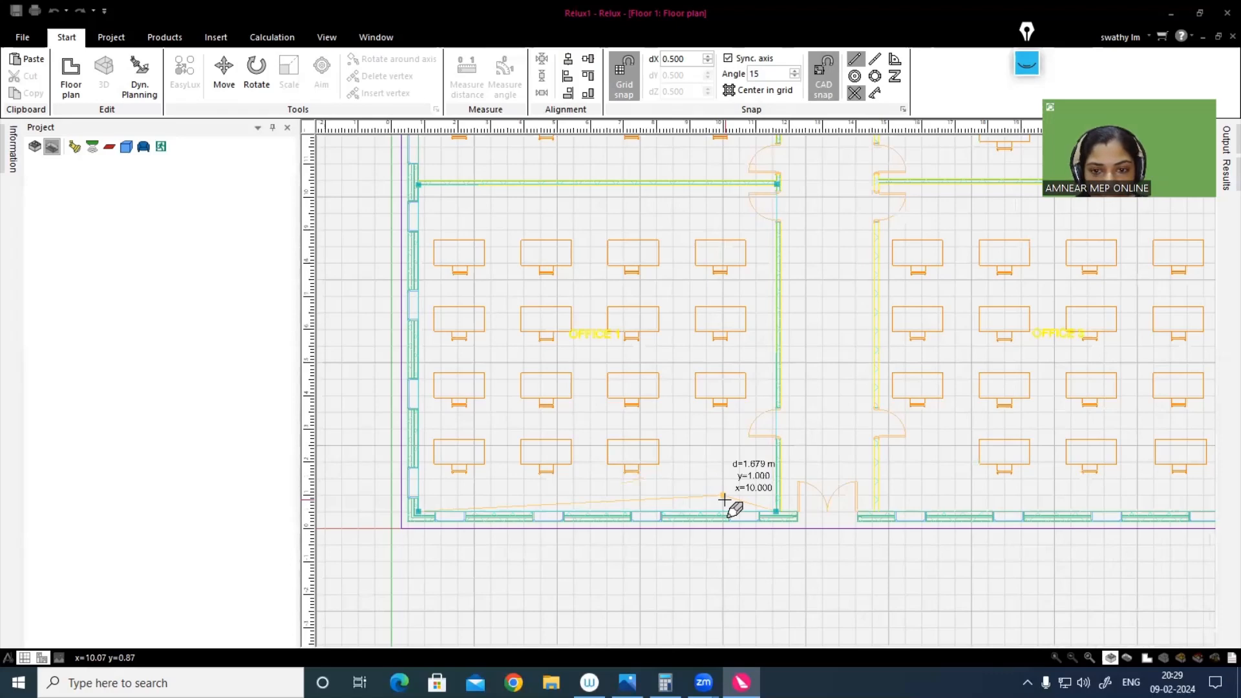
pyautogui.rightClick(725, 500)
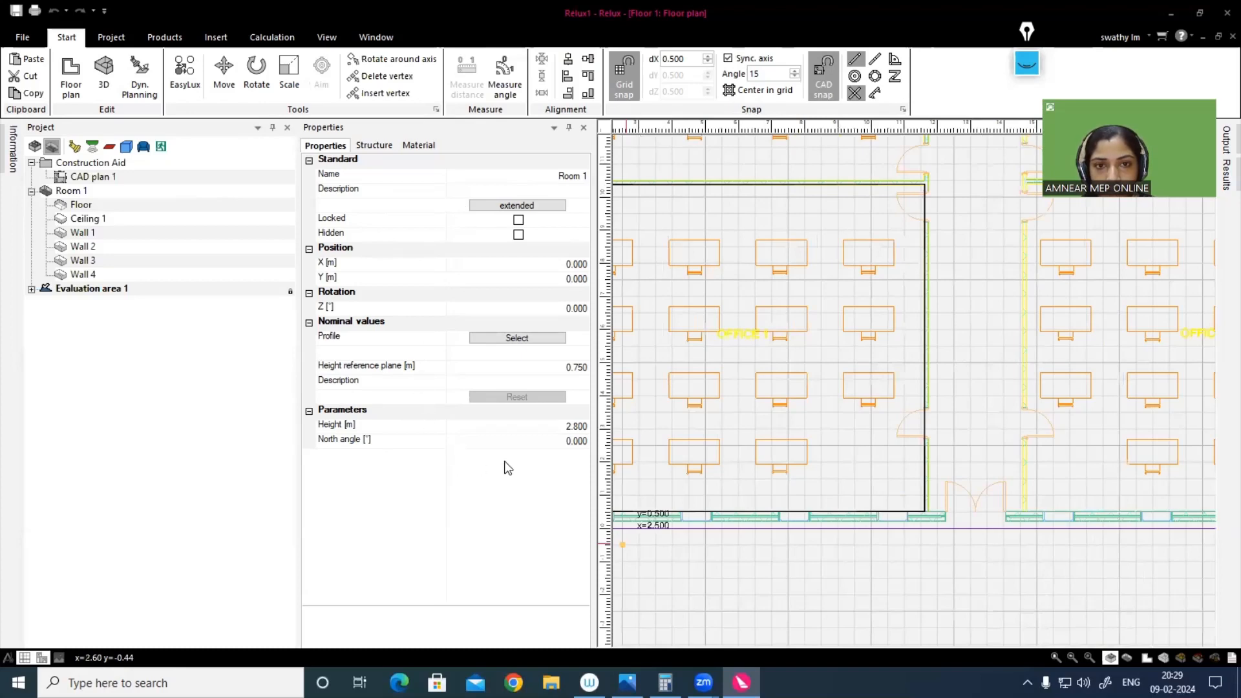
# Step: Rename the newly created room OFFICE 1
pyautogui.click(541, 175)
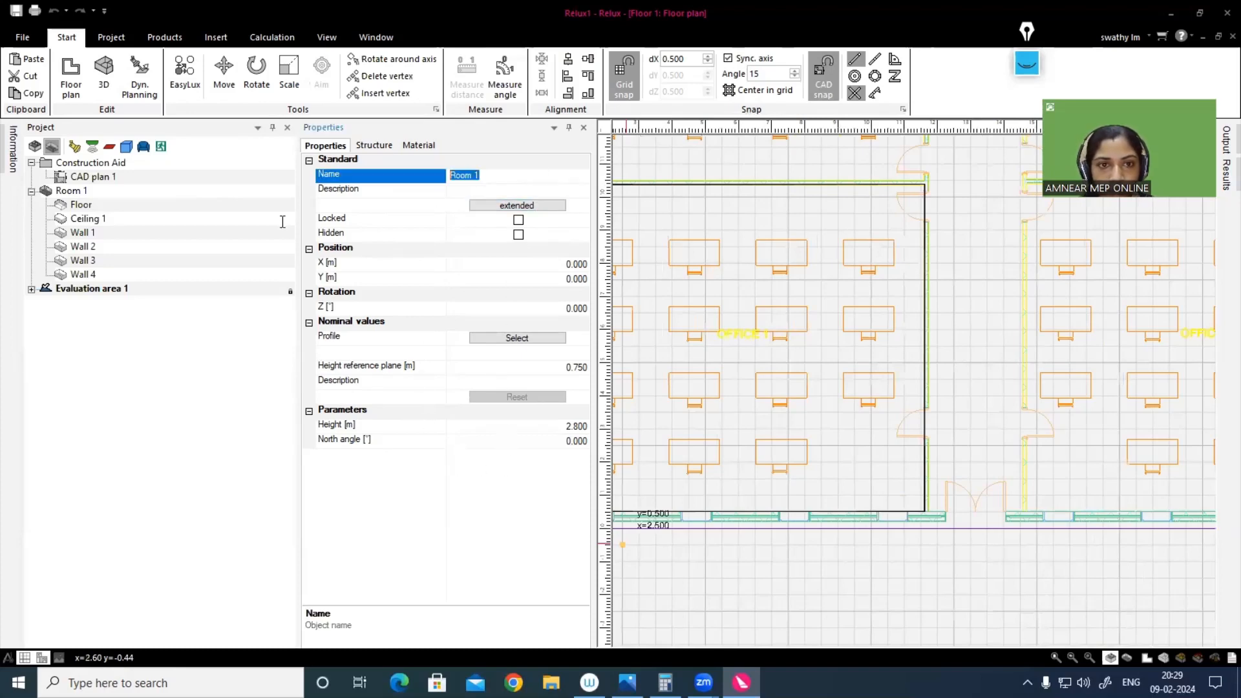
pyautogui.write('OFFICE')
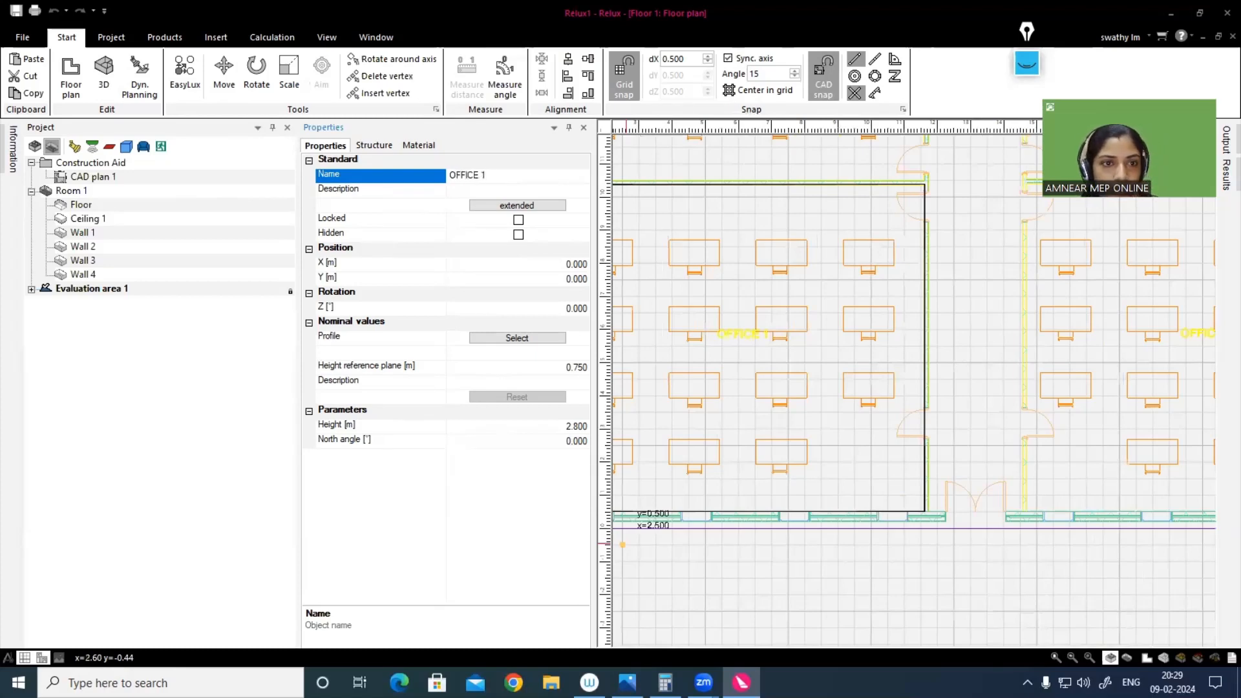
# Step: Assign room OFFICE 1 the office utilisation profile 34.1: Filing, copying, etc., and view its floor, ceiling and wall materials
pyautogui.click(541, 339)
pyautogui.click(542, 339)
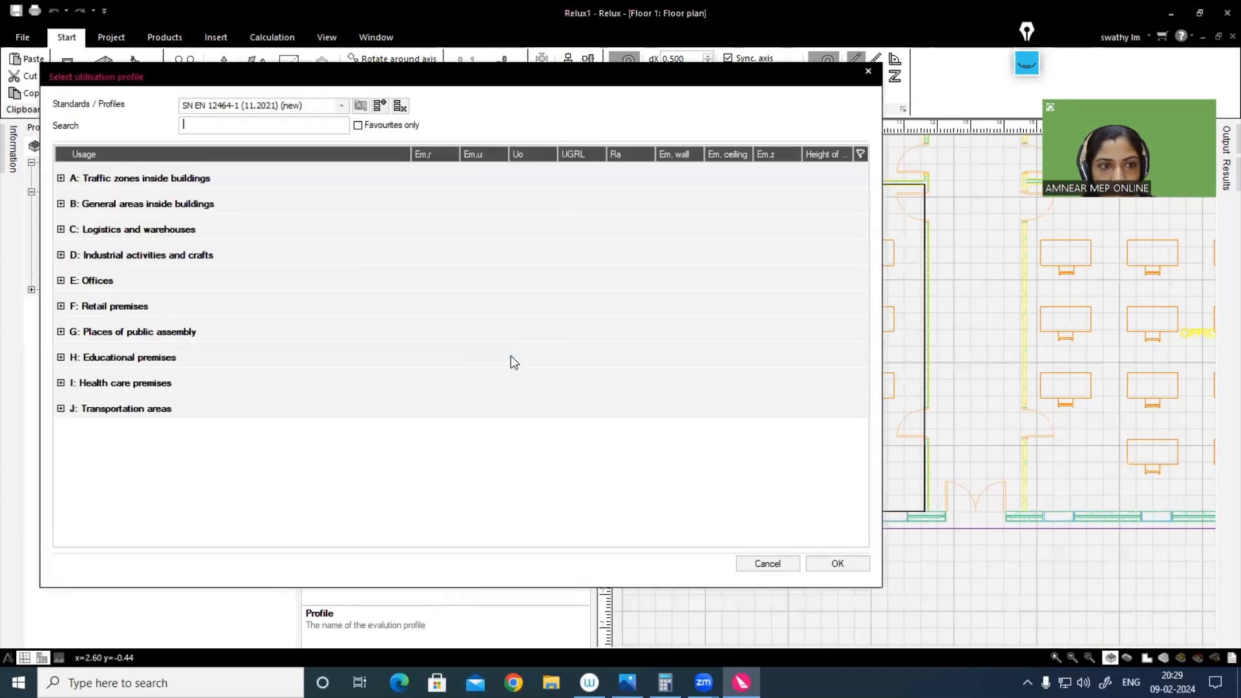
pyautogui.click(61, 280)
pyautogui.click(73, 307)
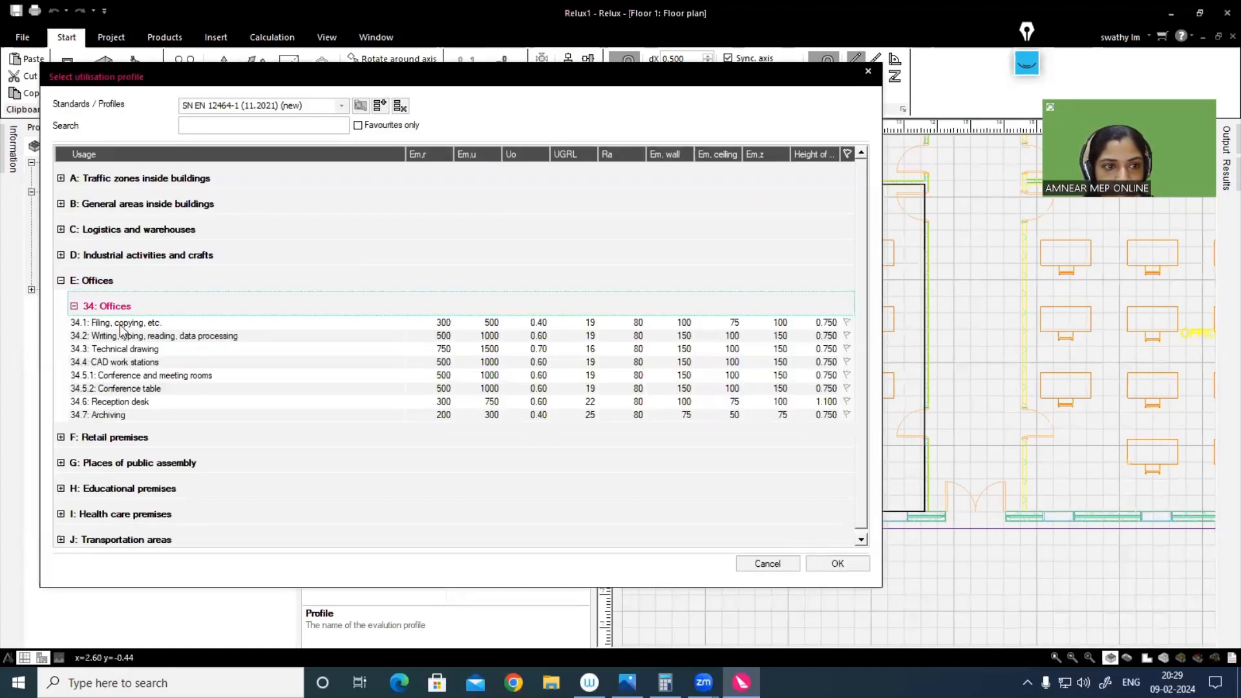
pyautogui.click(120, 323)
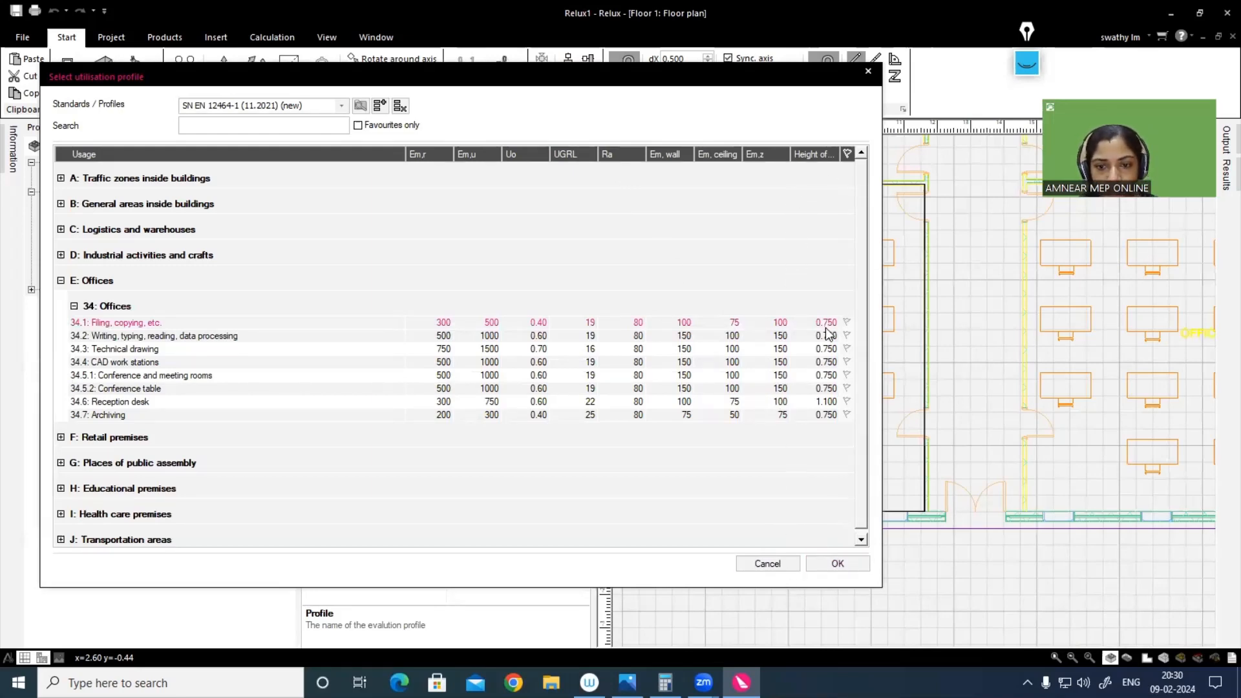
pyautogui.click(838, 565)
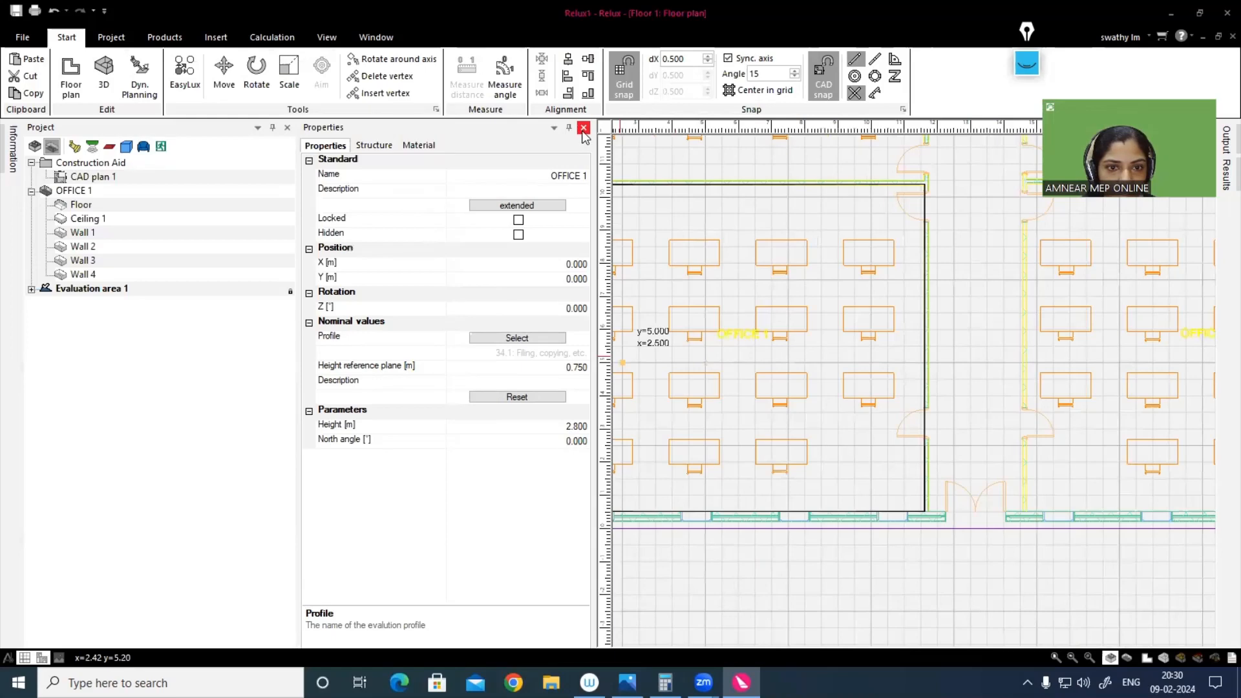
pyautogui.click(417, 144)
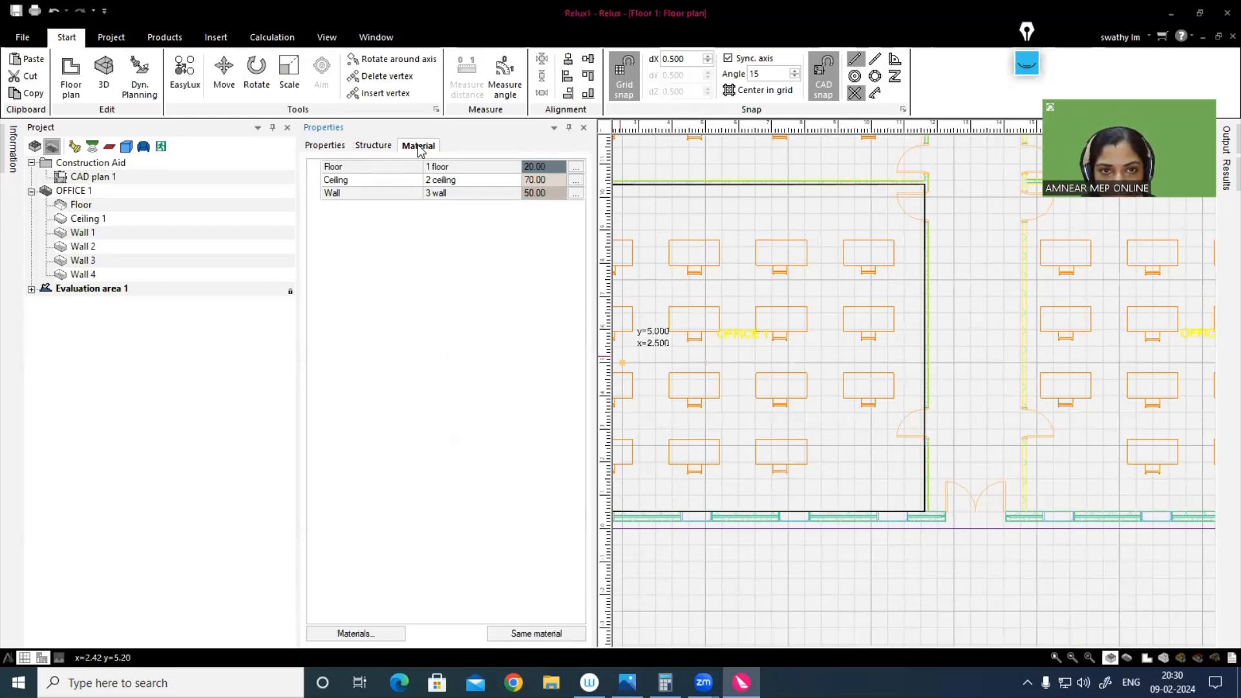
pyautogui.click(583, 128)
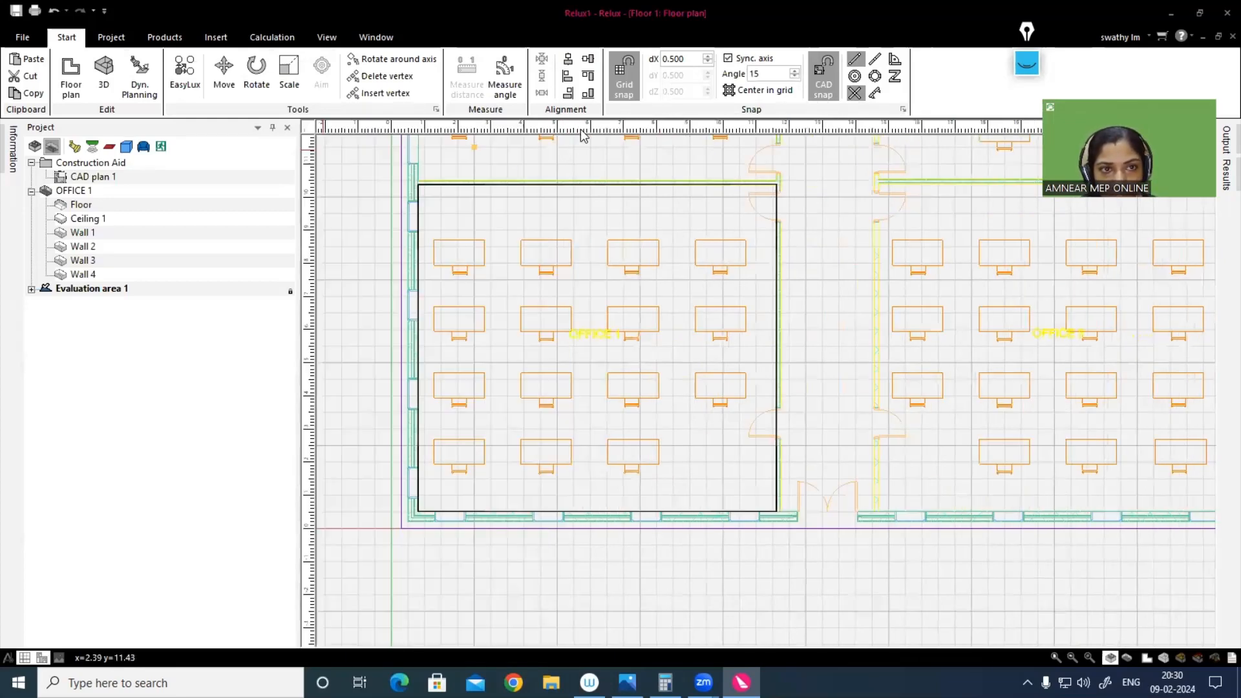
# Step: Start Office 2's outline at its lower-left inner corner and trace the outer wall up to the upper partition
pyautogui.scroll(-1, 520, 380)
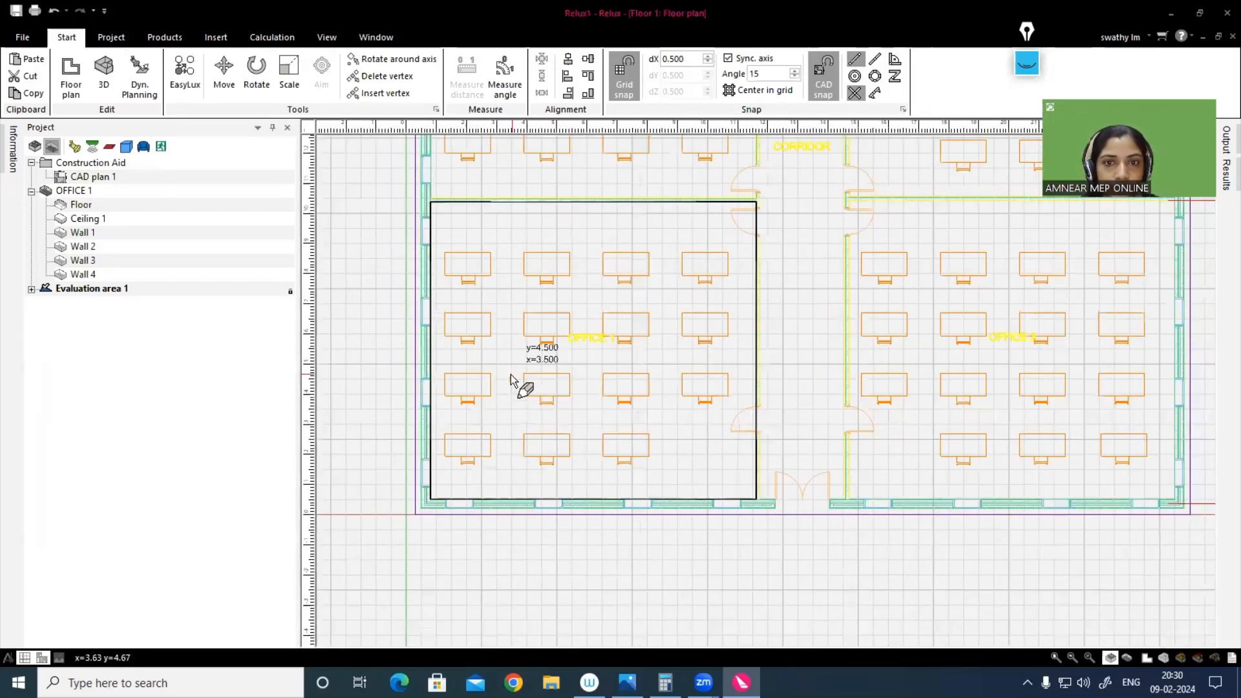
pyautogui.scroll(-1, 514, 375)
pyautogui.moveTo(710, 470); pyautogui.dragTo(676, 538, button='middle')
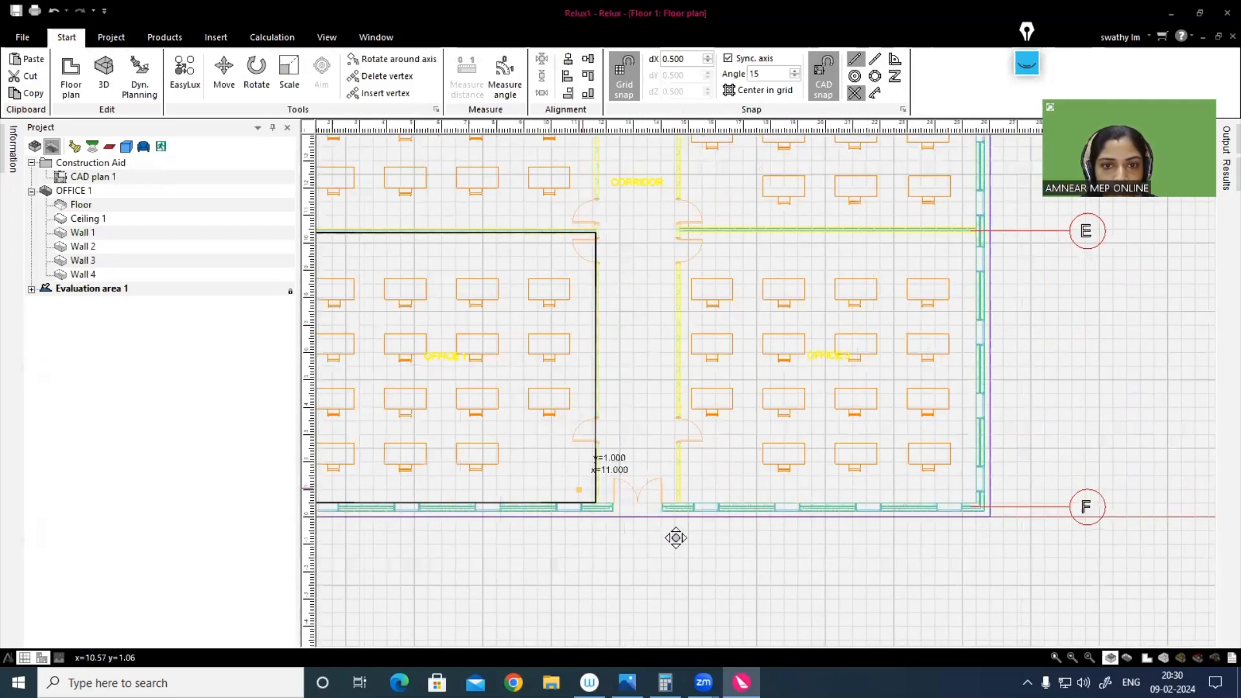
pyautogui.scroll(1, 512, 435)
pyautogui.scroll(1, 491, 435)
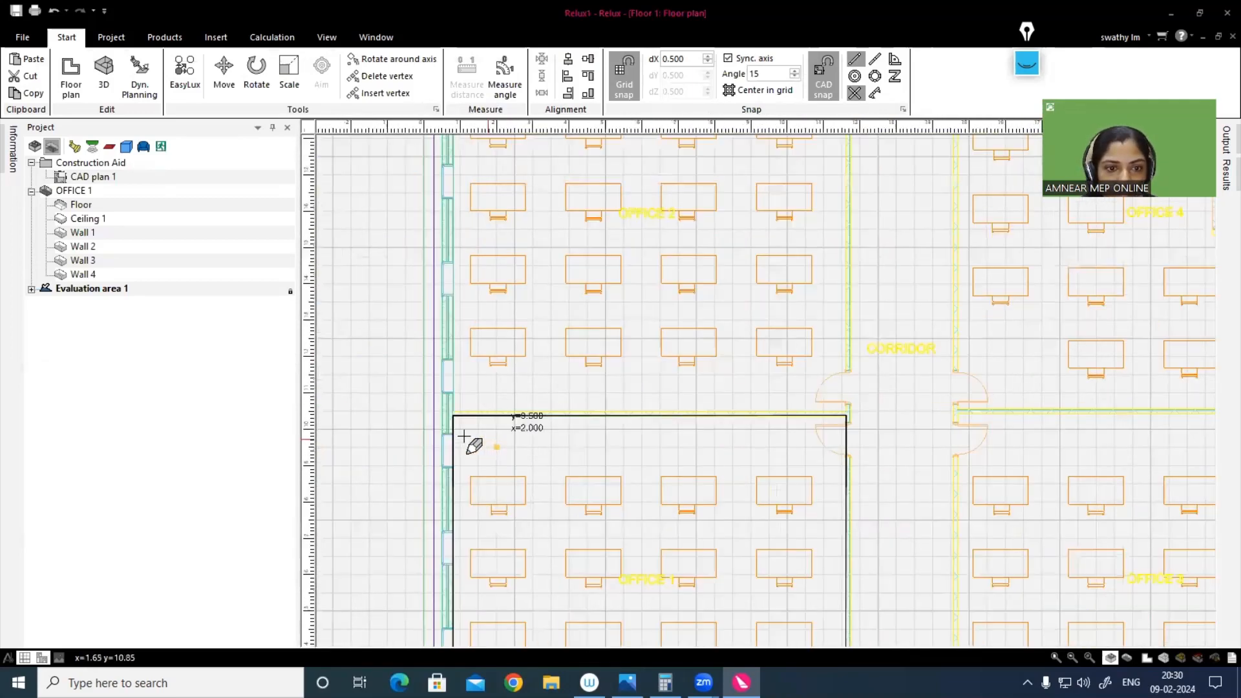
pyautogui.scroll(3, 456, 417)
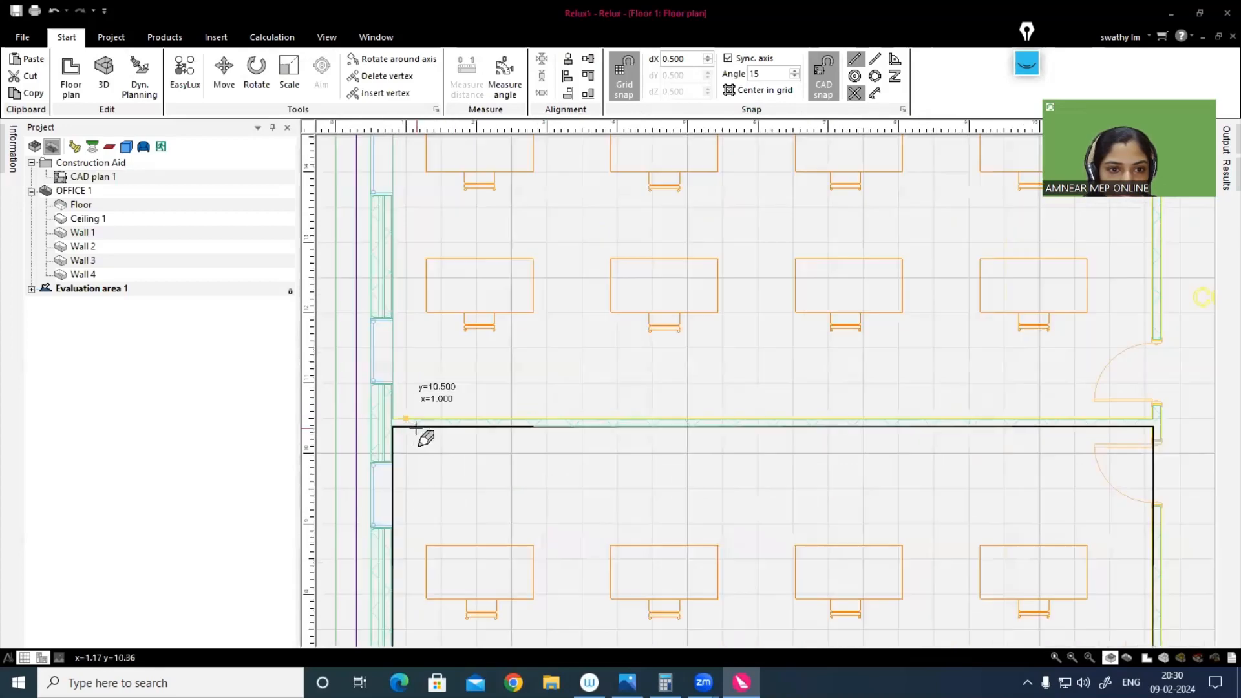
pyautogui.click(393, 419)
pyautogui.moveTo(391, 260); pyautogui.dragTo(412, 578, button='middle')
pyautogui.scroll(-1, 419, 575)
pyautogui.scroll(1, 443, 184)
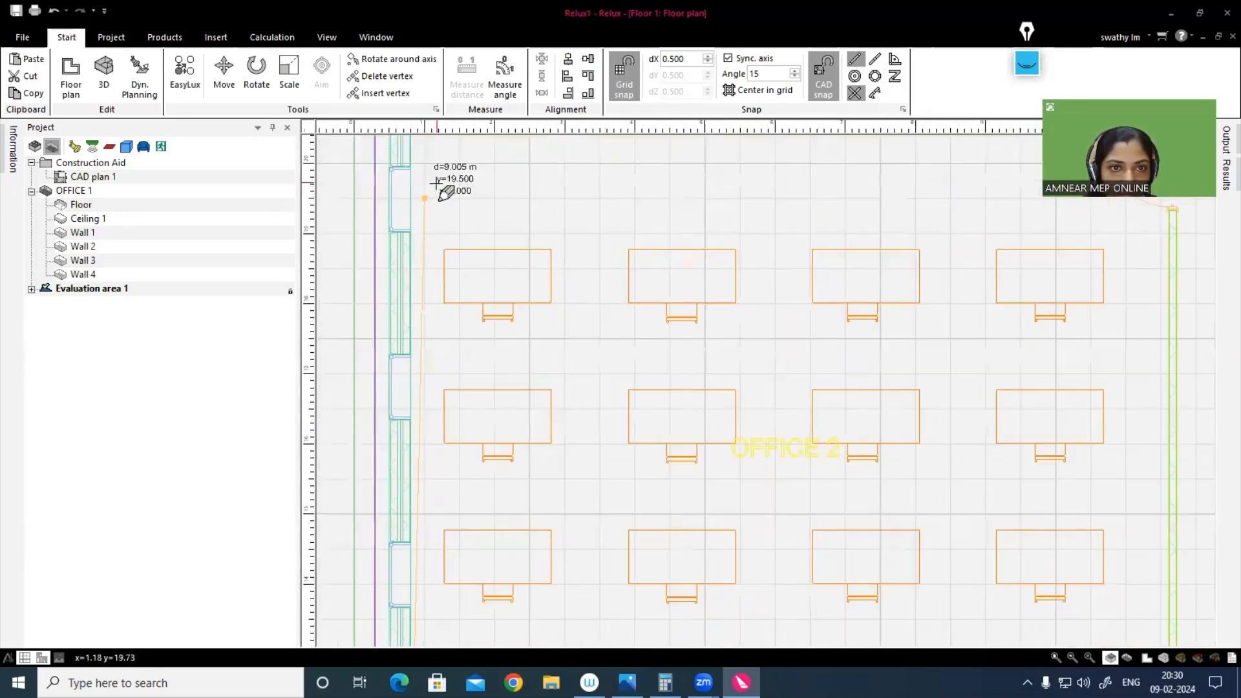
pyautogui.moveTo(444, 184); pyautogui.dragTo(425, 319, button='middle')
pyautogui.click(414, 302)
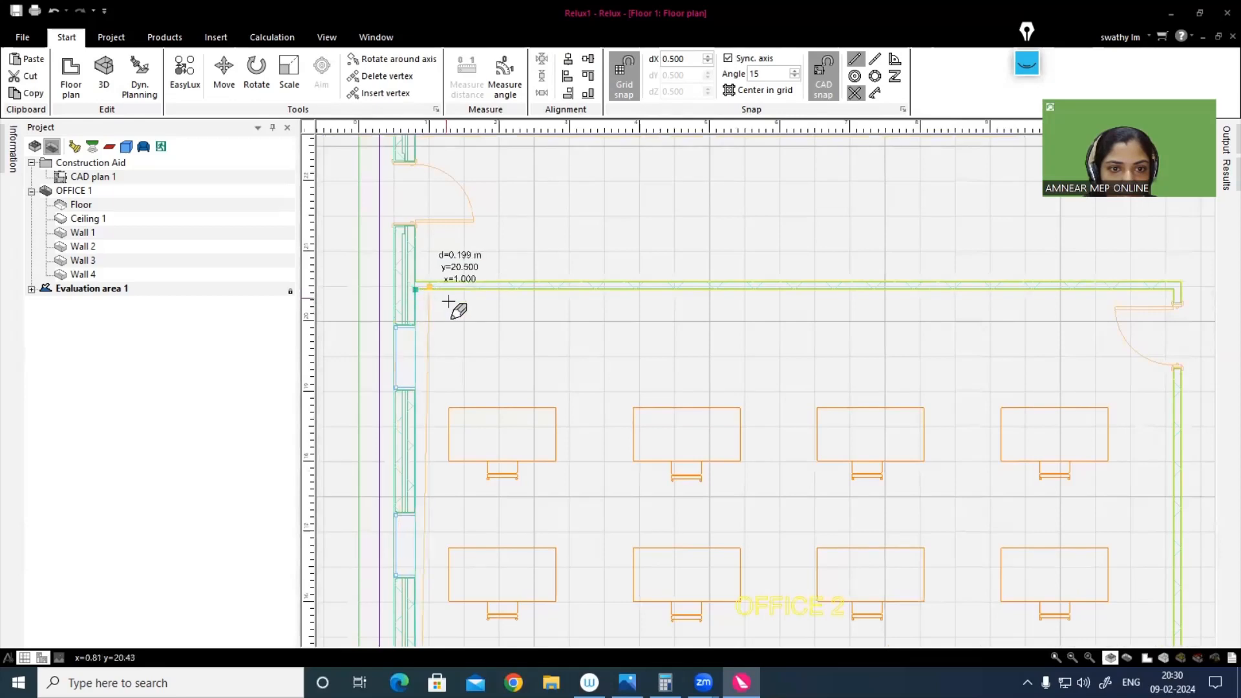
# Step: Place Office 2's third outline corner where the upper partition's inner face meets the corridor wall
pyautogui.scroll(-1, 453, 307)
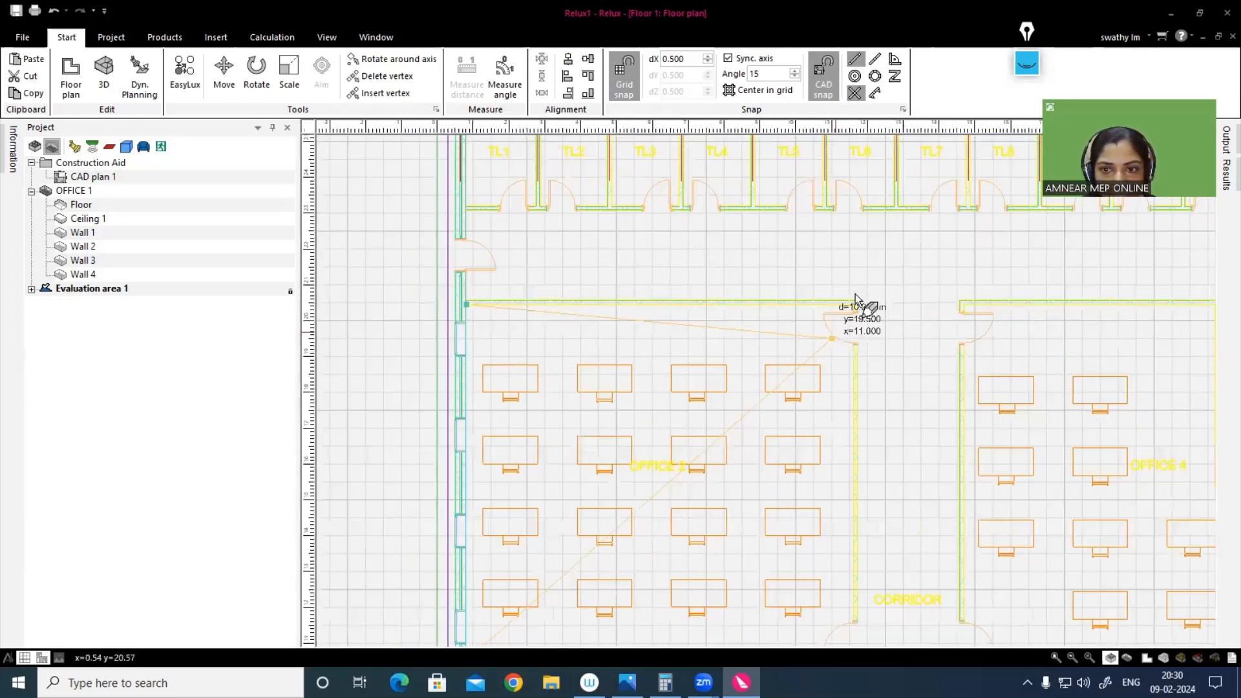
pyautogui.scroll(2, 863, 305)
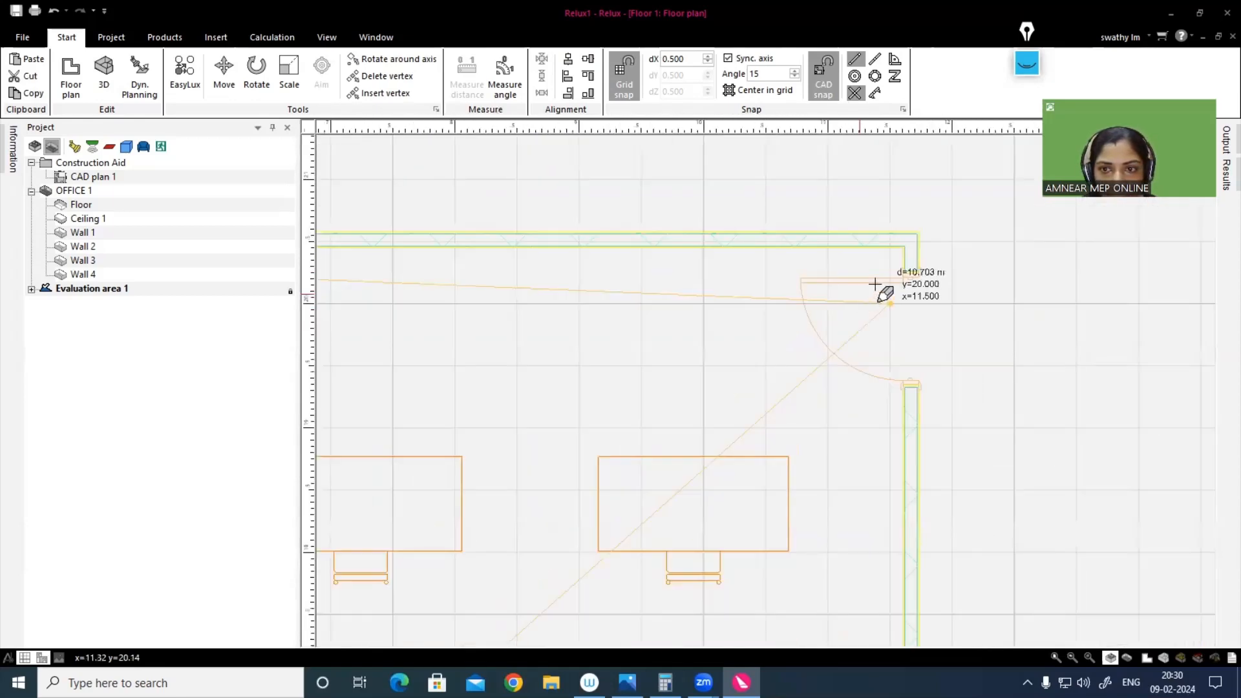
pyautogui.click(905, 253)
# Step: Place Office 2's last outline corner where the corridor wall meets the partition shared with Office 1, and close the outline to create the room
pyautogui.scroll(-7, 881, 349)
pyautogui.moveTo(876, 465); pyautogui.dragTo(864, 125, button='middle')
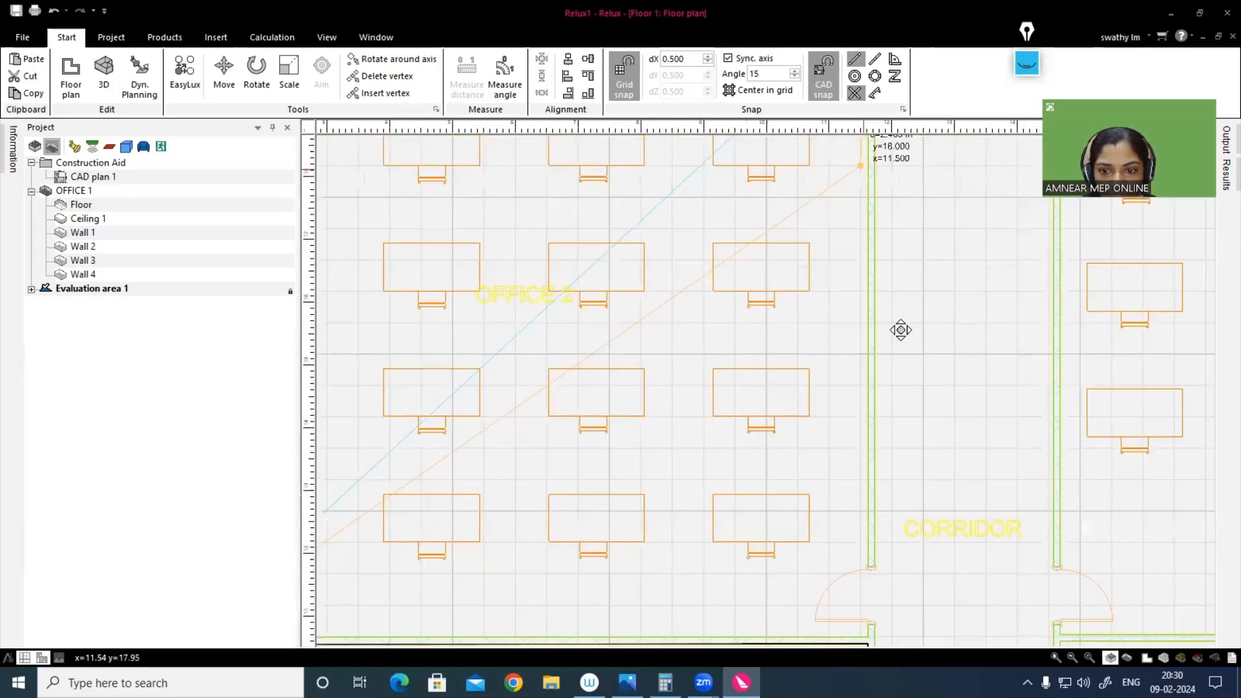
pyautogui.moveTo(867, 604); pyautogui.dragTo(870, 257, button='middle')
pyautogui.scroll(3, 878, 618)
pyautogui.moveTo(863, 606); pyautogui.dragTo(861, 246, button='middle')
pyautogui.scroll(-2, 889, 569)
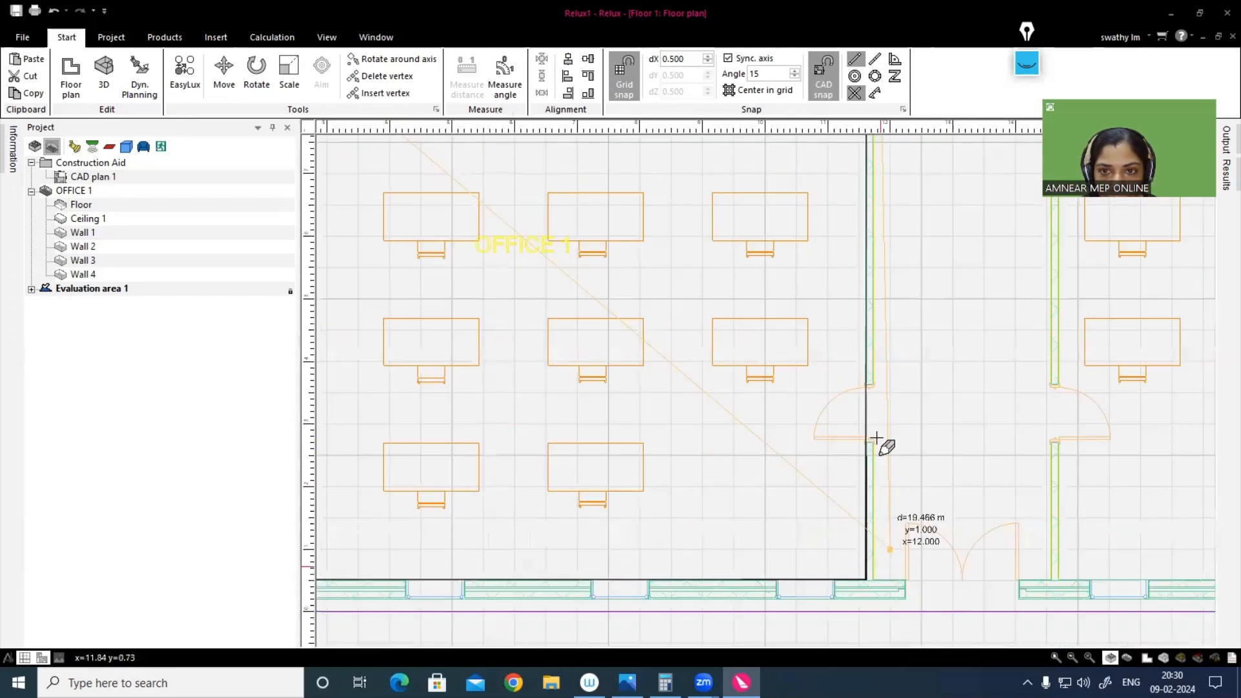
pyautogui.scroll(-2, 876, 438)
pyautogui.moveTo(872, 444); pyautogui.dragTo(853, 341, button='middle')
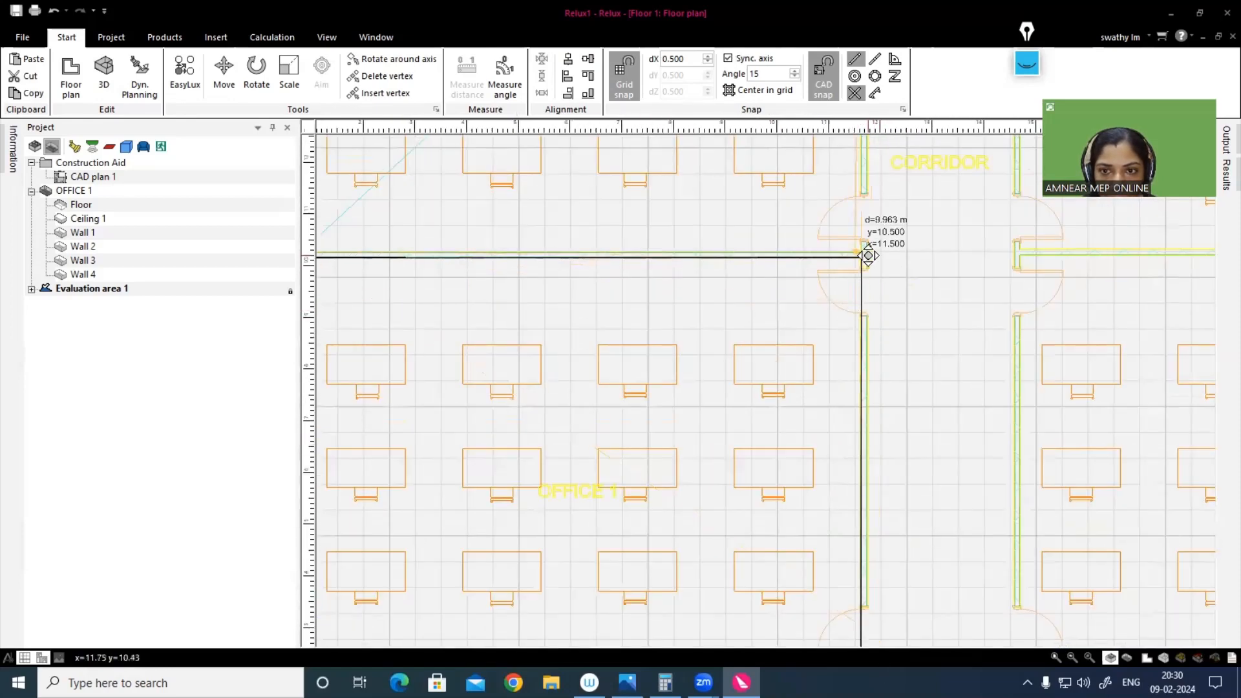
pyautogui.scroll(4, 878, 600)
pyautogui.moveTo(868, 254); pyautogui.dragTo(873, 280, button='middle')
pyautogui.scroll(-1, 871, 261)
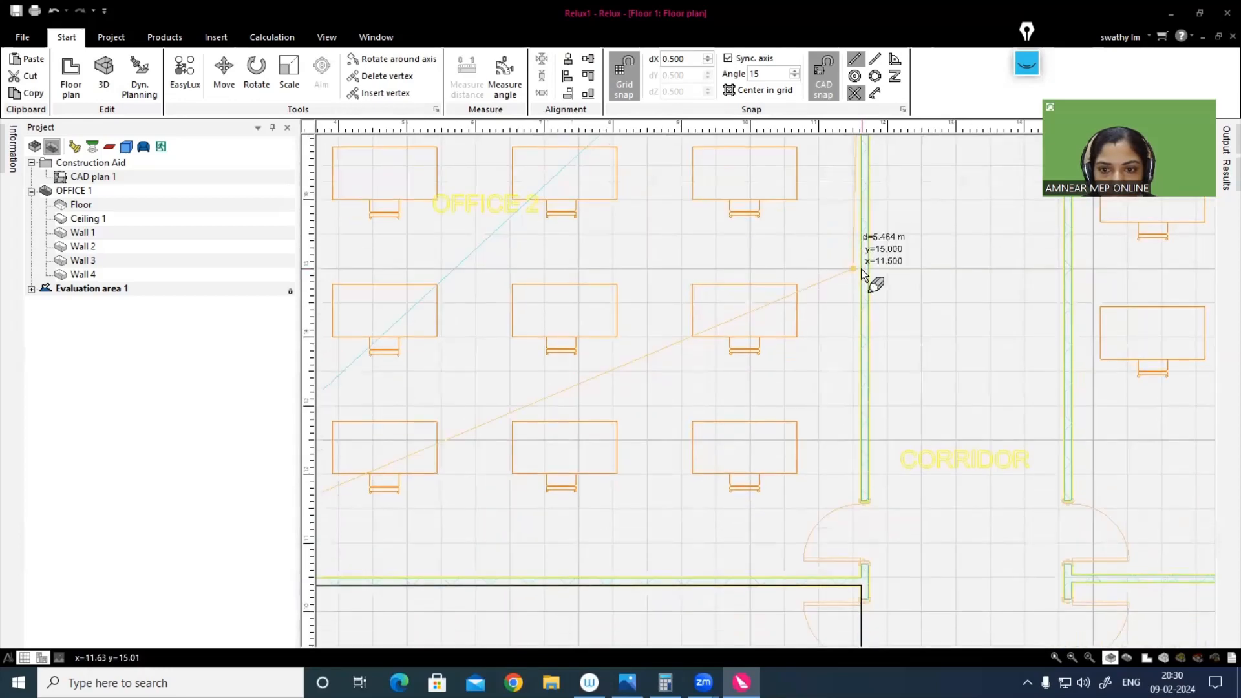
pyautogui.click(860, 577)
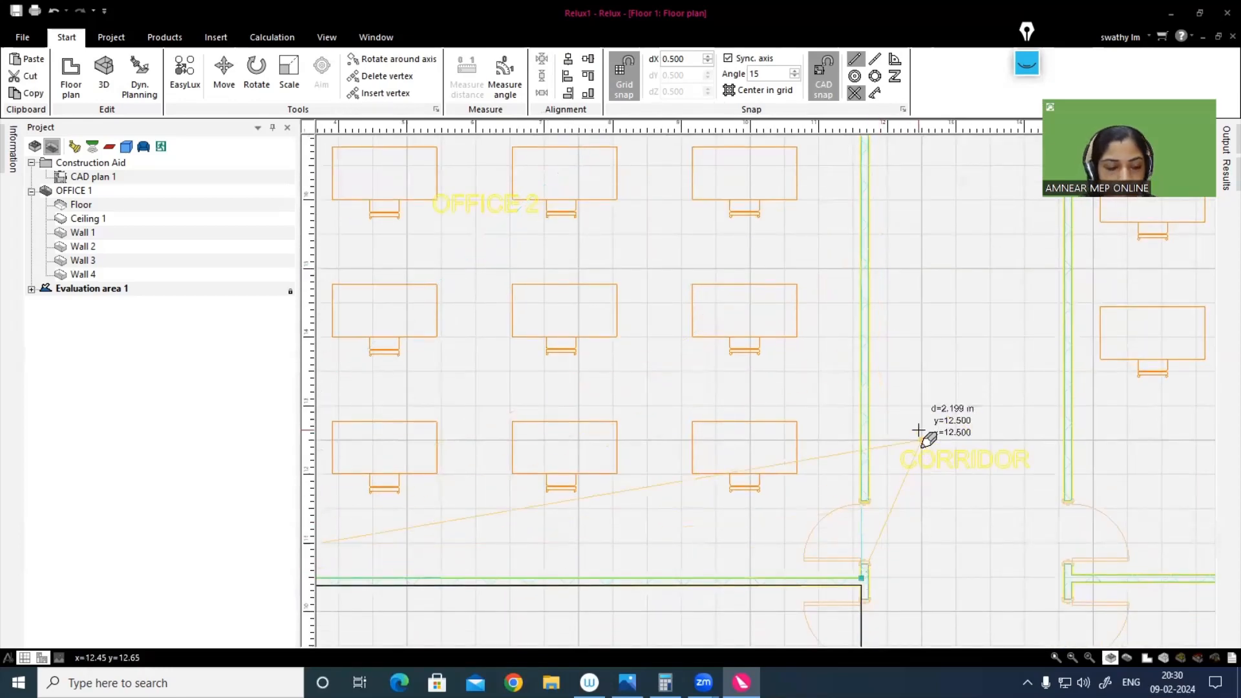
pyautogui.press('Return')
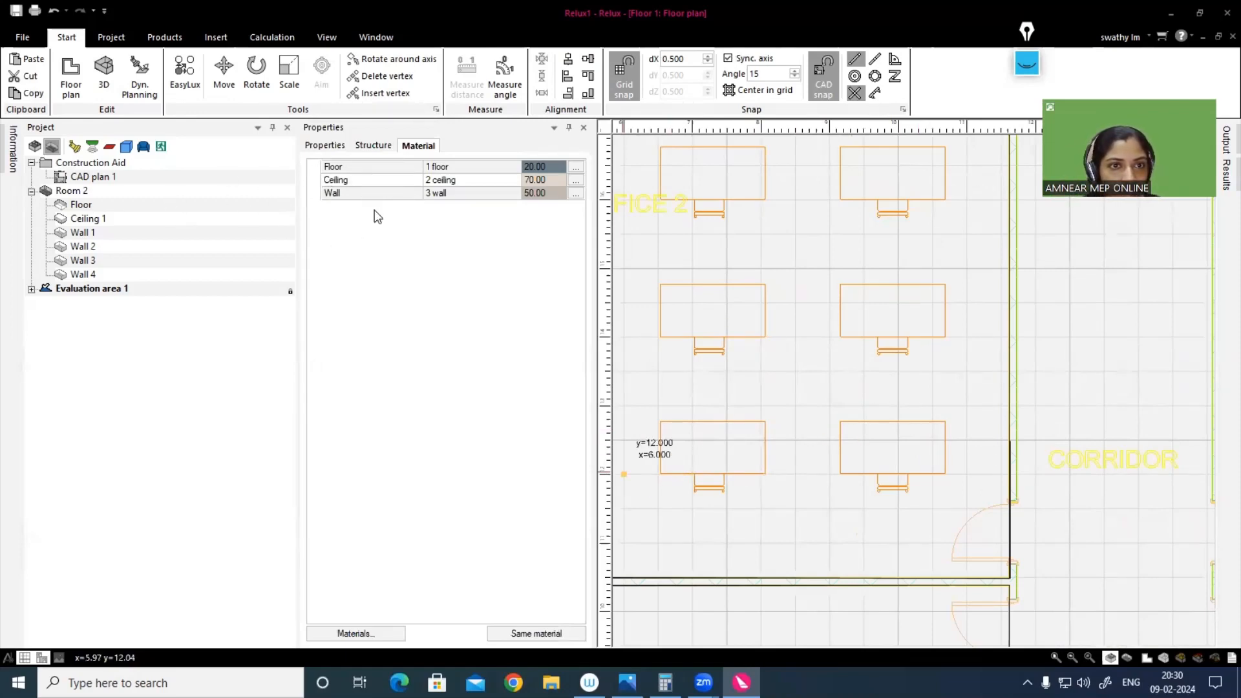
# Step: Name the new room OFFICE 2 and assign it the office utilisation profile 34.2: Writing, typing, reading, data processing
pyautogui.click(325, 146)
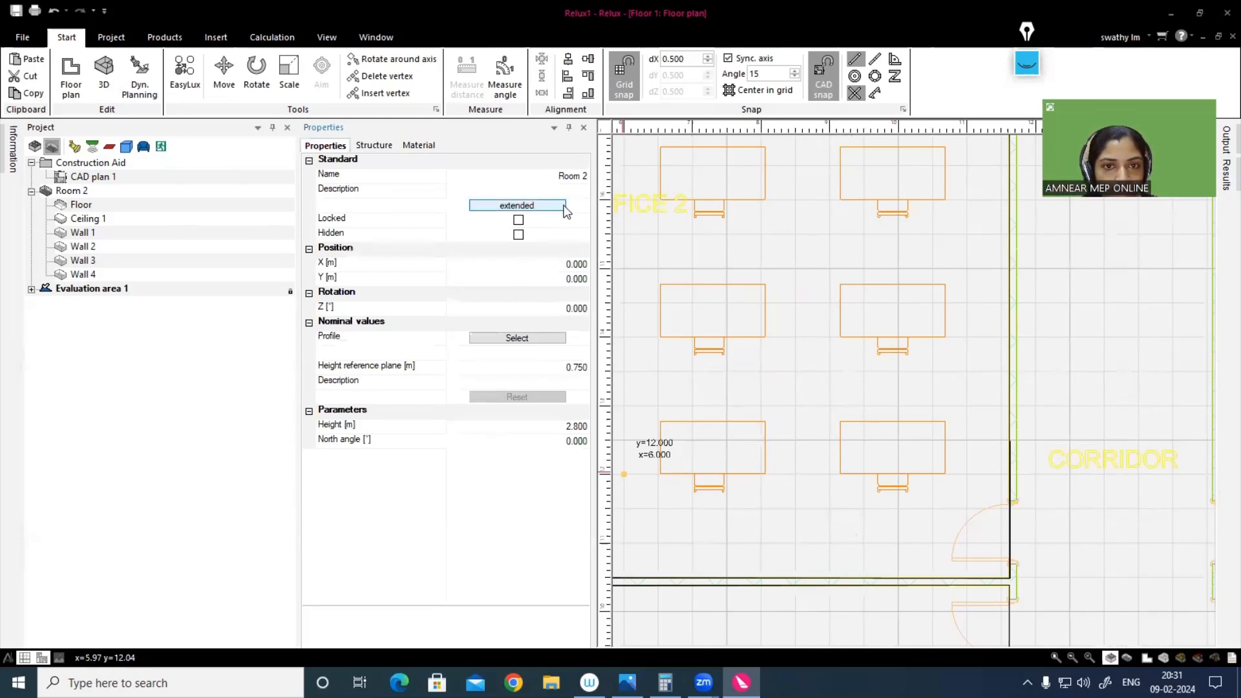
pyautogui.click(536, 177)
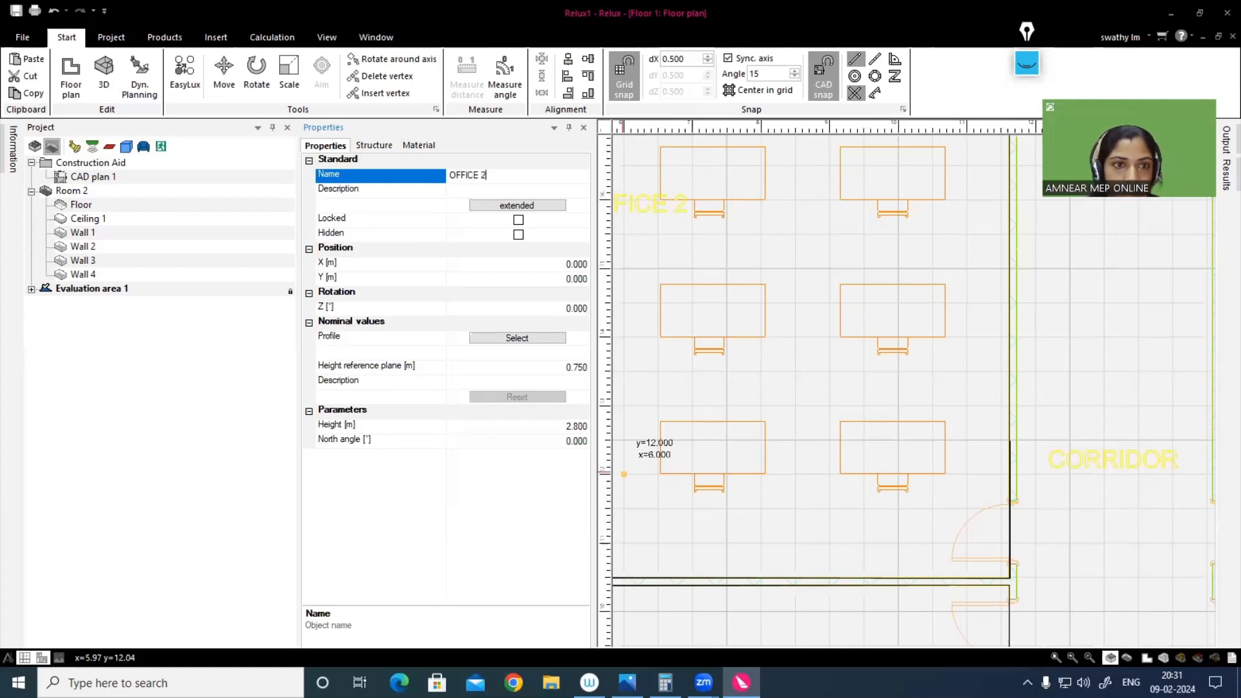
pyautogui.click(509, 339)
pyautogui.click(61, 280)
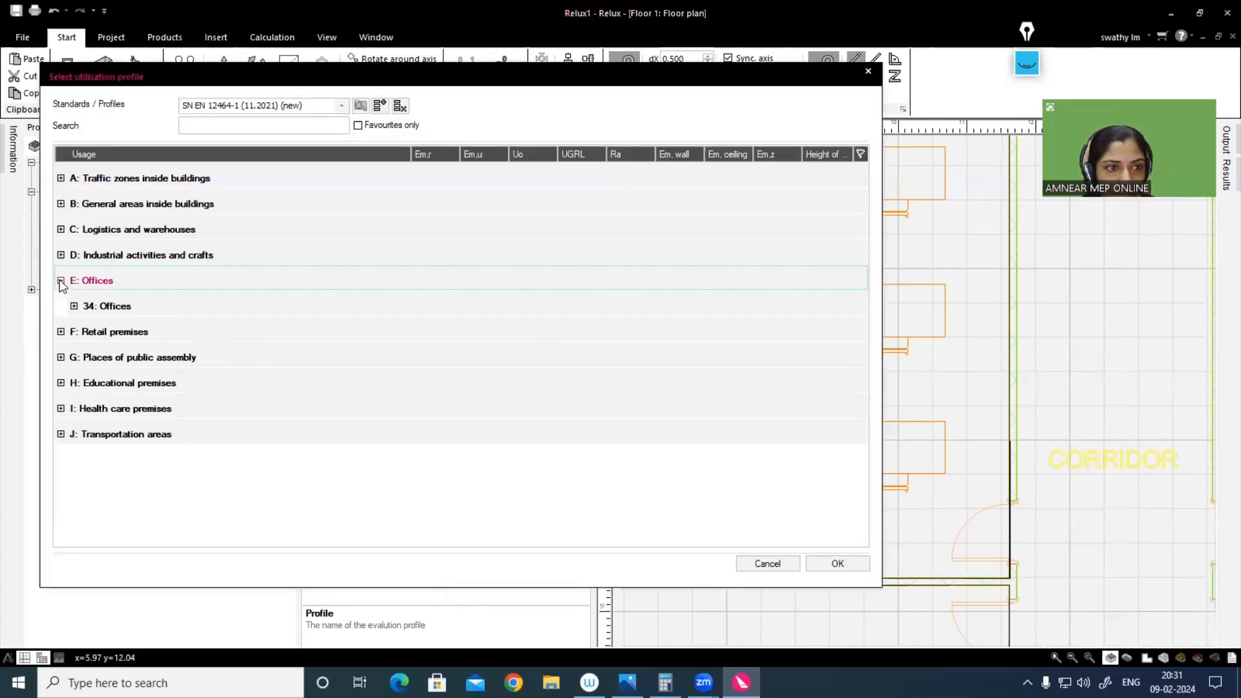
pyautogui.click(73, 306)
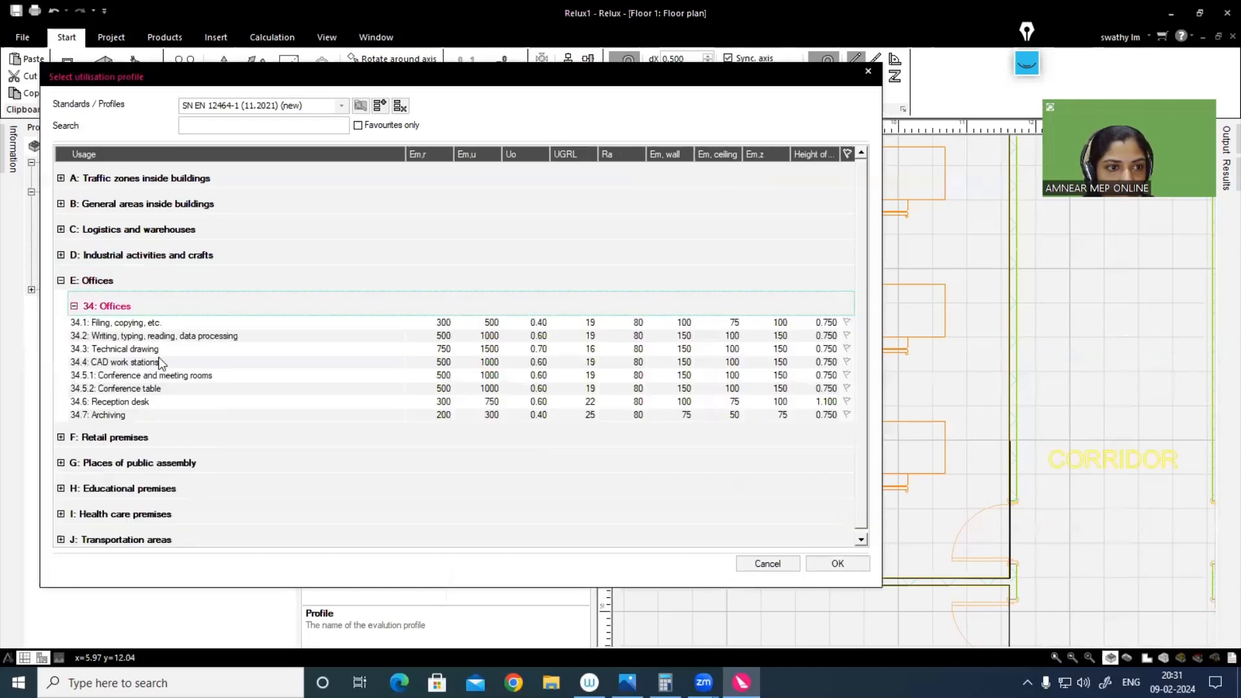
pyautogui.click(111, 338)
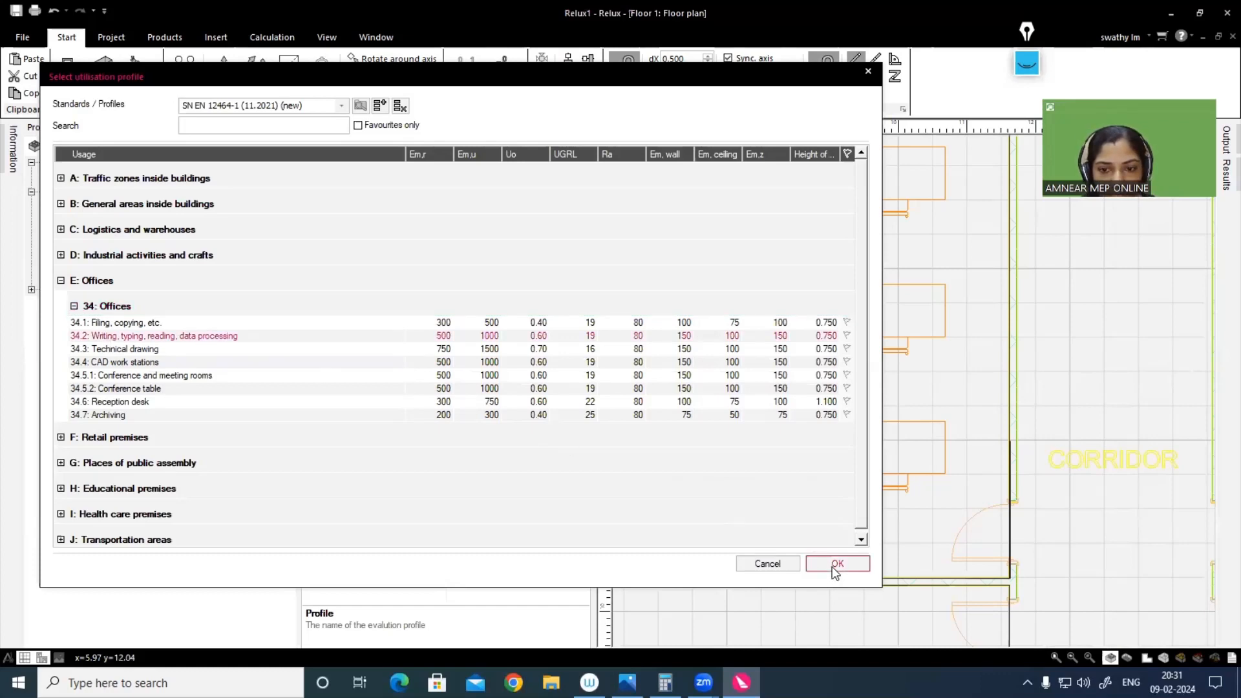
pyautogui.click(837, 565)
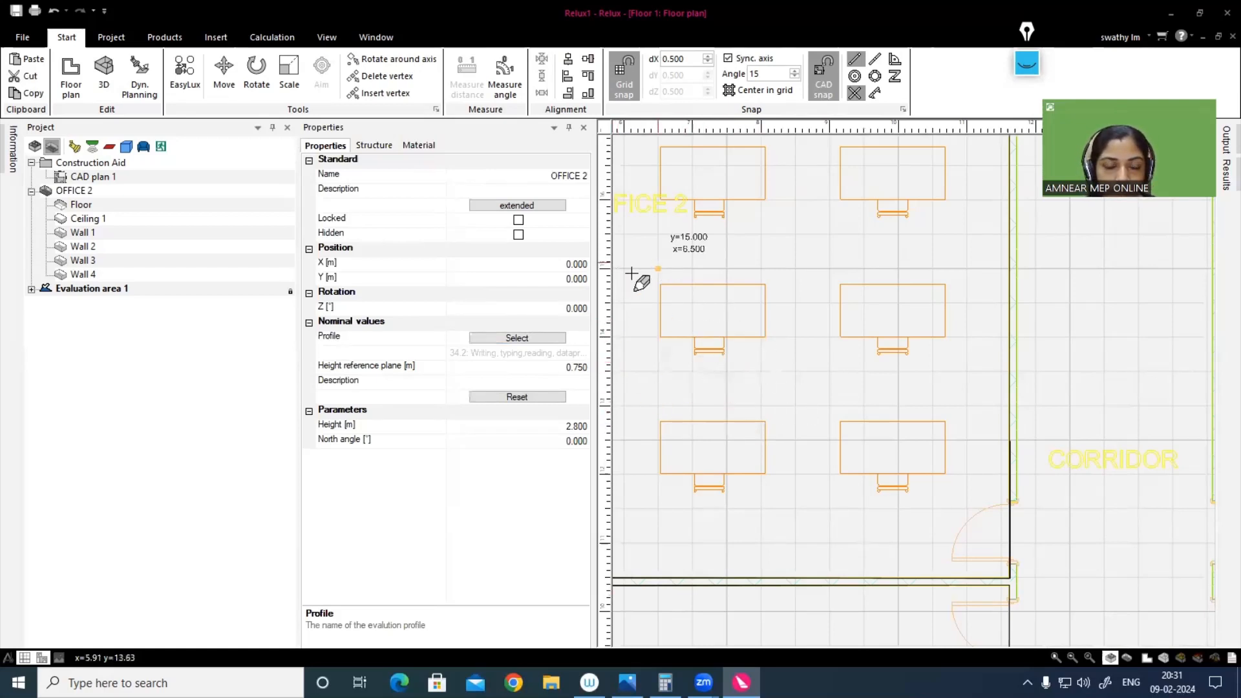
pyautogui.scroll(-1, 732, 336)
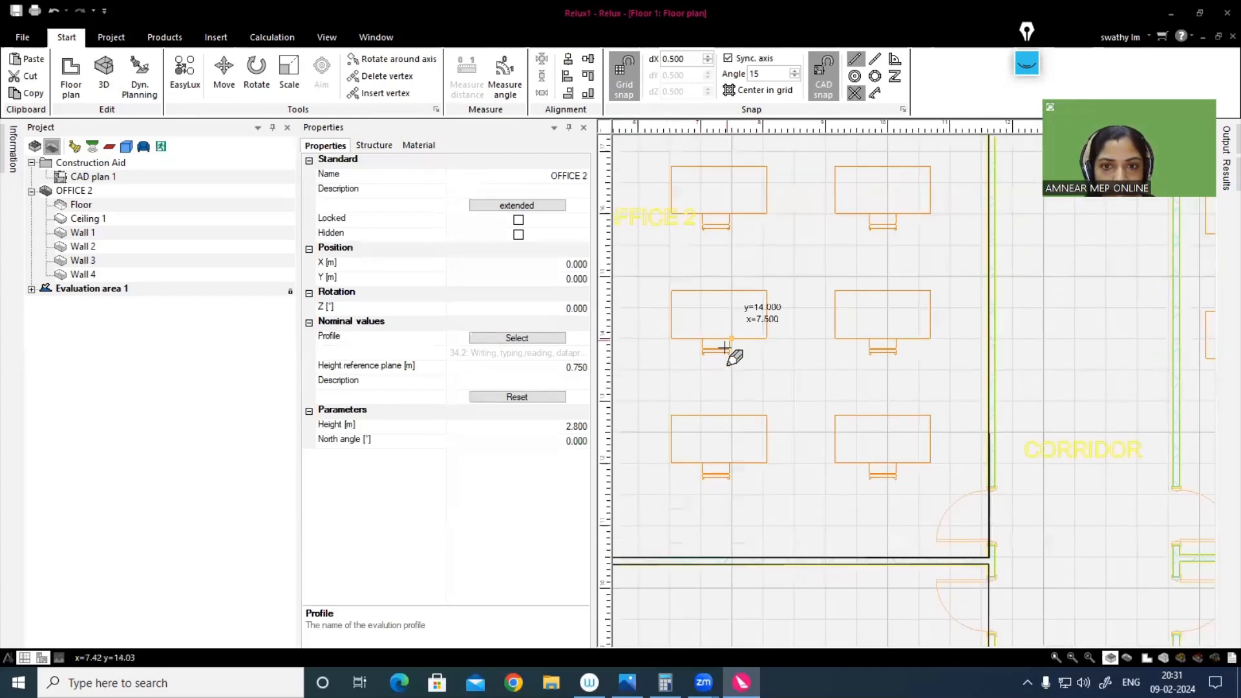
pyautogui.scroll(-2, 715, 310)
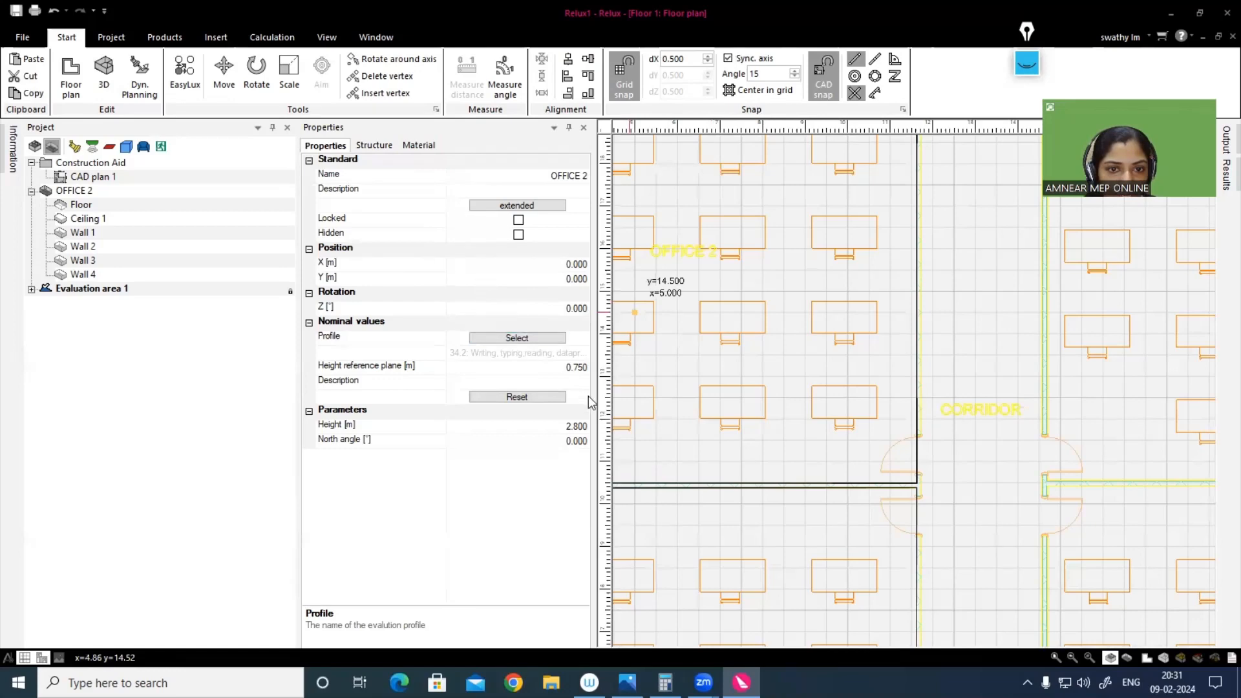
pyautogui.scroll(-1, 703, 349)
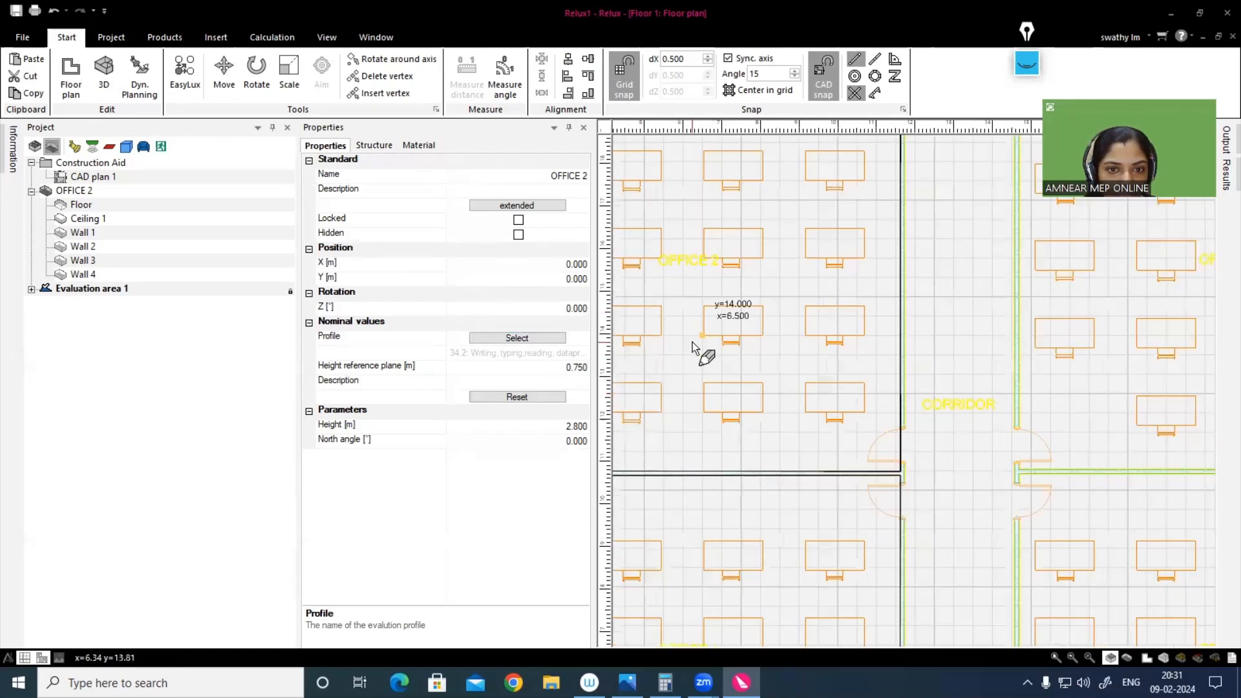
pyautogui.click(583, 128)
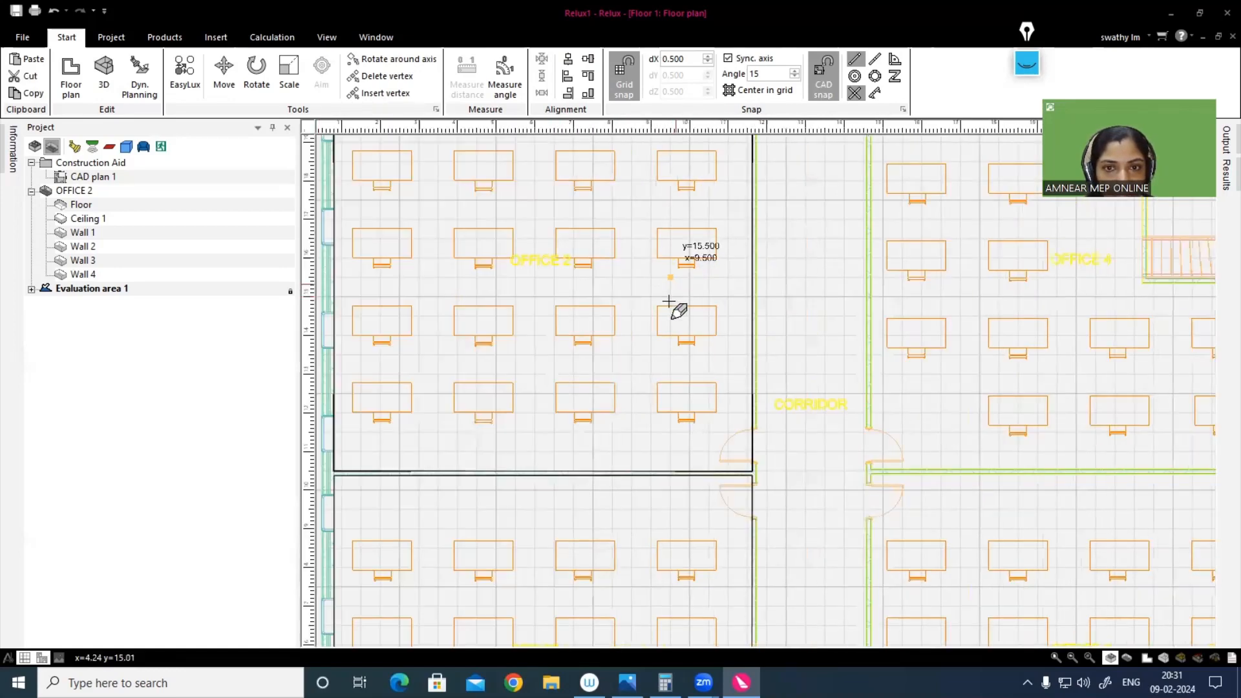
# Step: Start Office 3's outline at its lower-left inner corner and trace the corridor wall up to the partition shared with Office 4
pyautogui.scroll(-2, 674, 311)
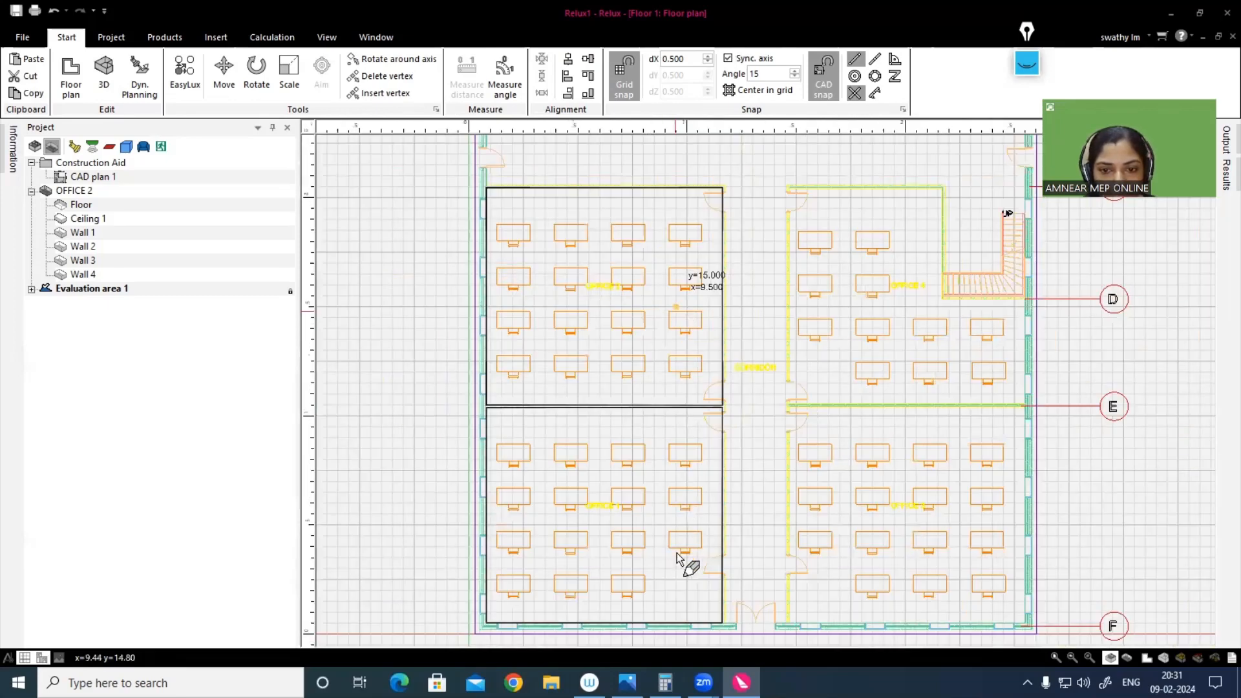
pyautogui.scroll(1, 737, 498)
pyautogui.scroll(3, 776, 472)
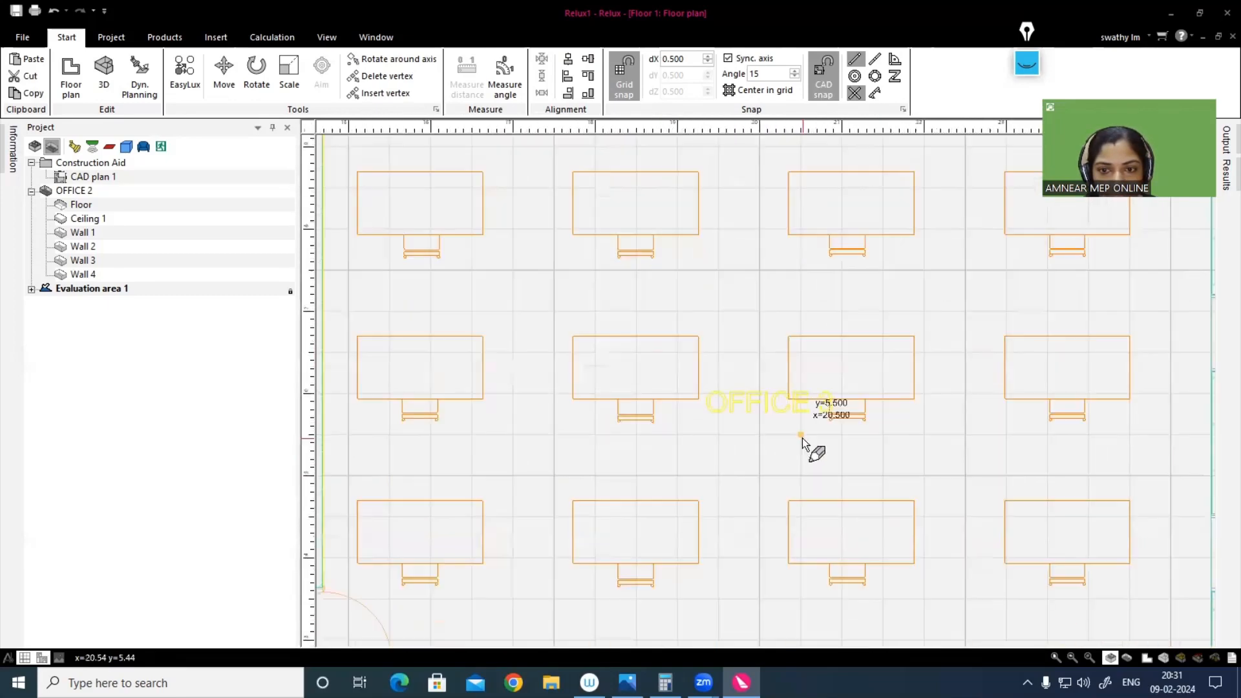
pyautogui.scroll(-3, 652, 494)
pyautogui.moveTo(607, 505); pyautogui.dragTo(718, 266, button='middle')
pyautogui.scroll(1, 543, 481)
pyautogui.scroll(1, 544, 482)
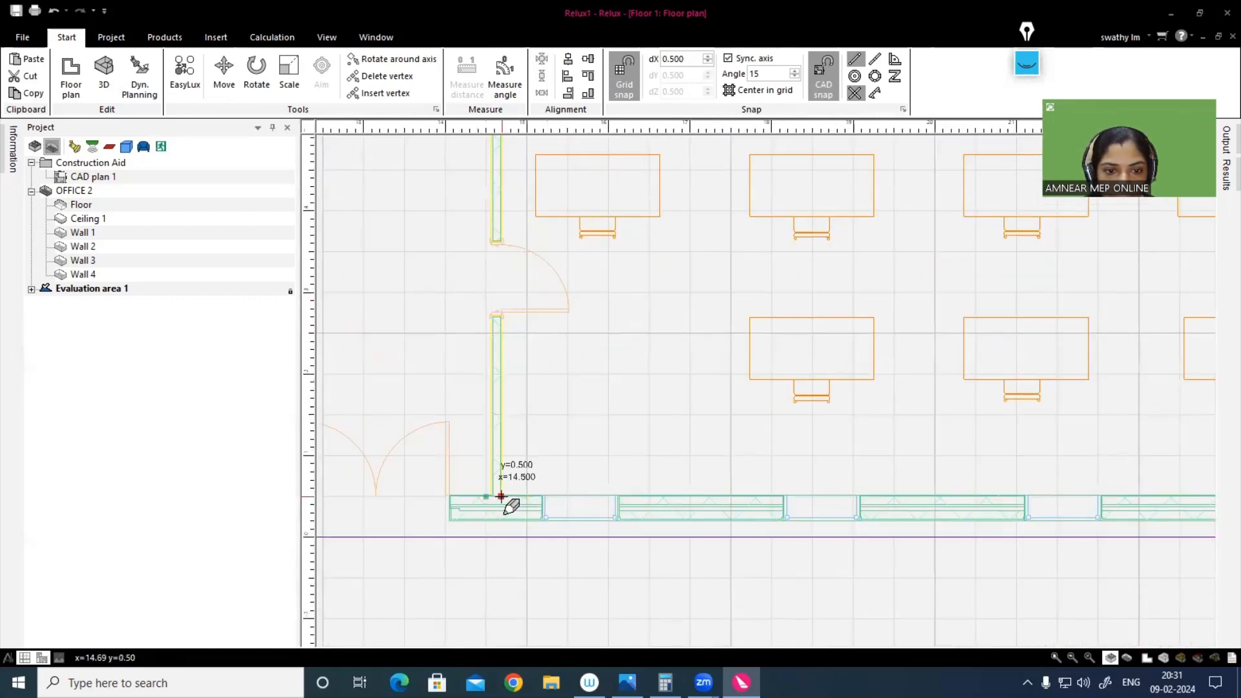
pyautogui.click(501, 496)
pyautogui.scroll(-2, 499, 289)
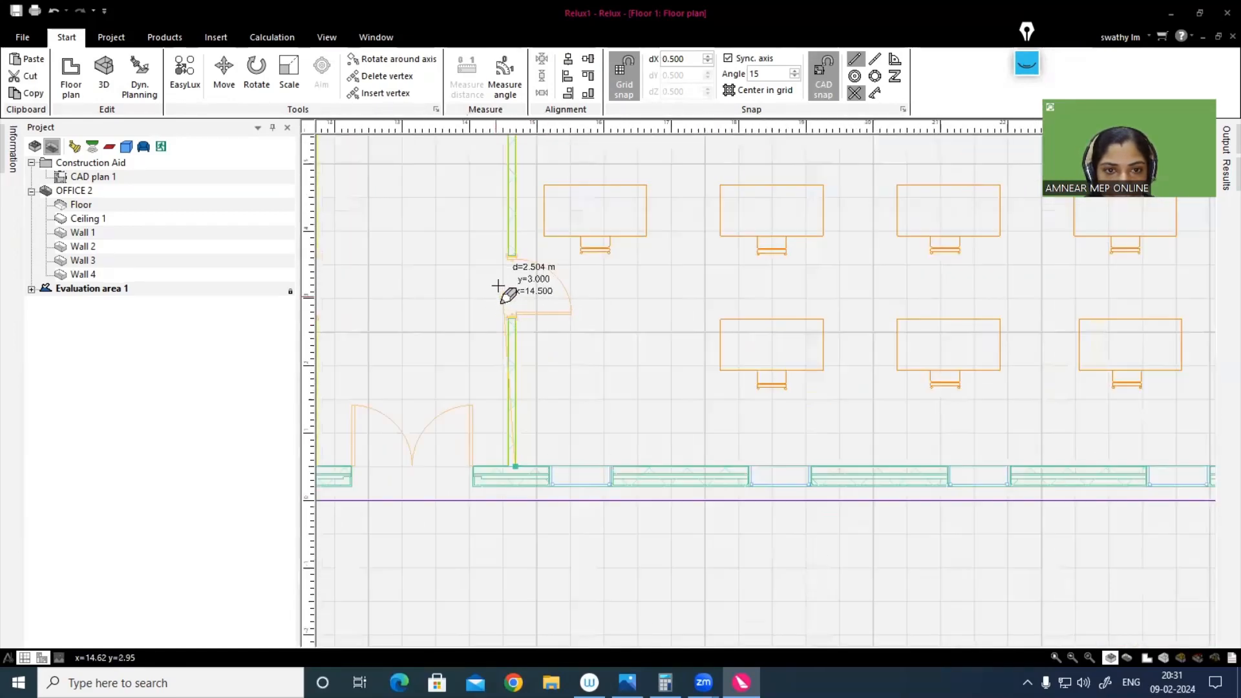
pyautogui.moveTo(503, 251); pyautogui.dragTo(543, 636, button='middle')
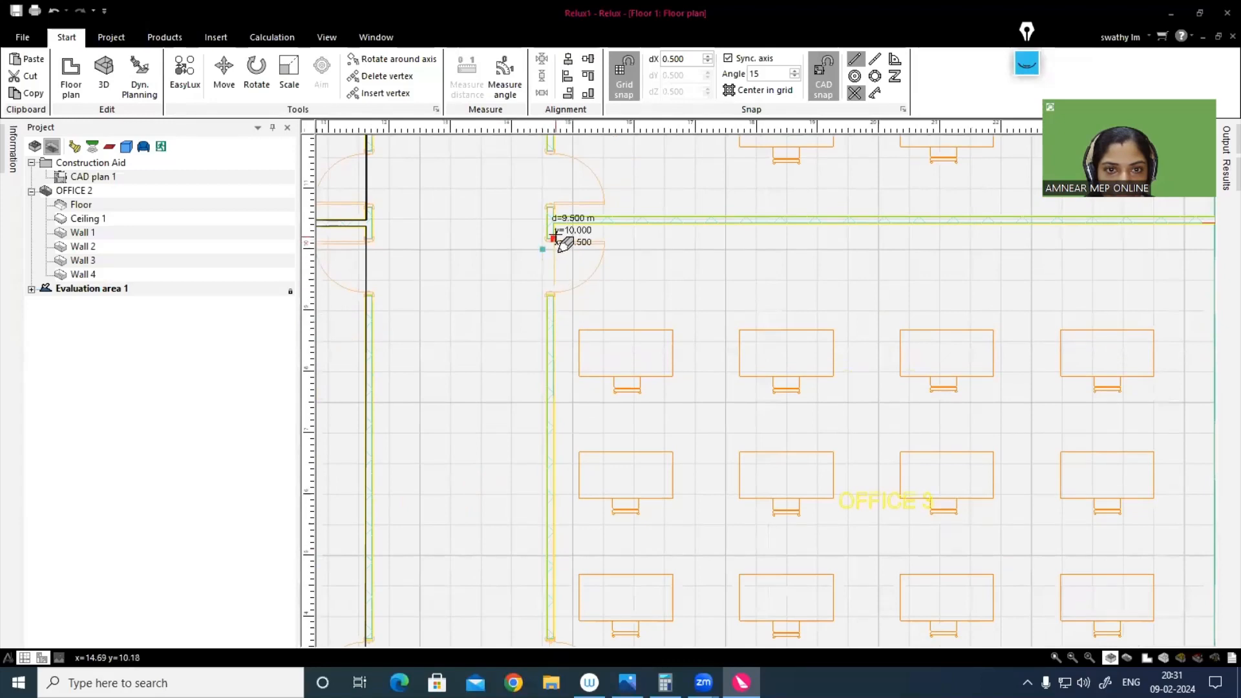
# Step: Place Office 3's upper and lower corners along the outer wall's inner face, and close the outline to create the room
pyautogui.scroll(-2, 539, 283)
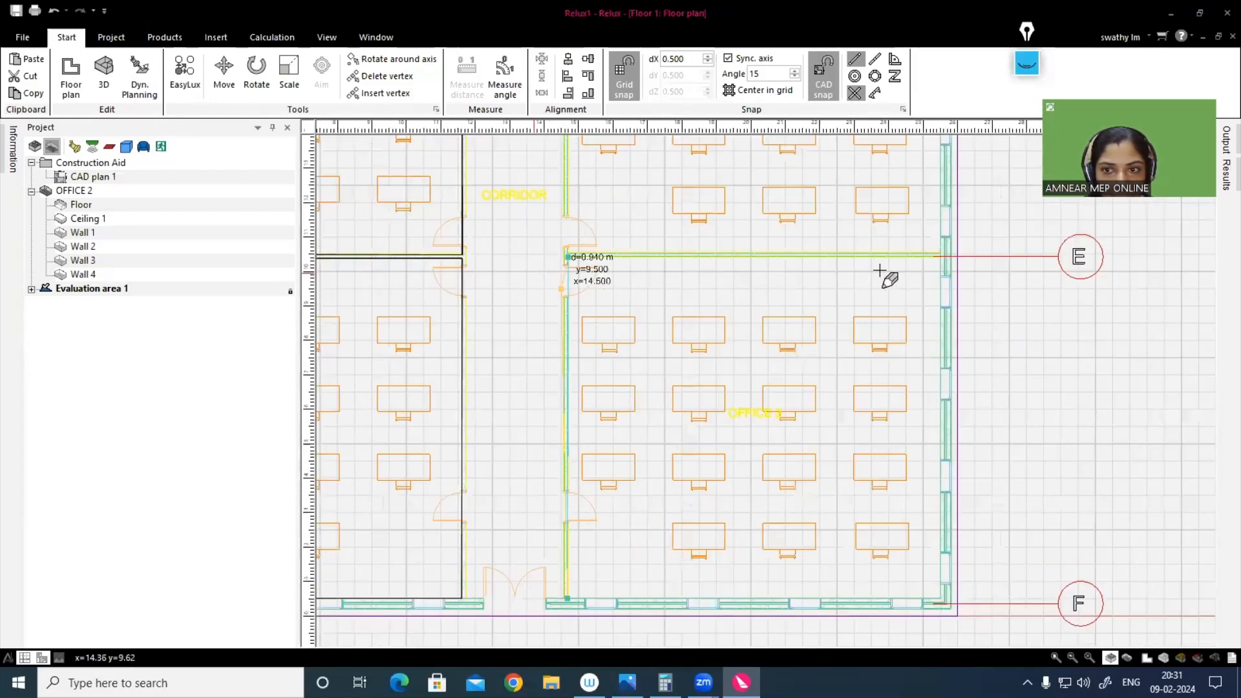
pyautogui.scroll(1, 892, 275)
pyautogui.scroll(1, 940, 242)
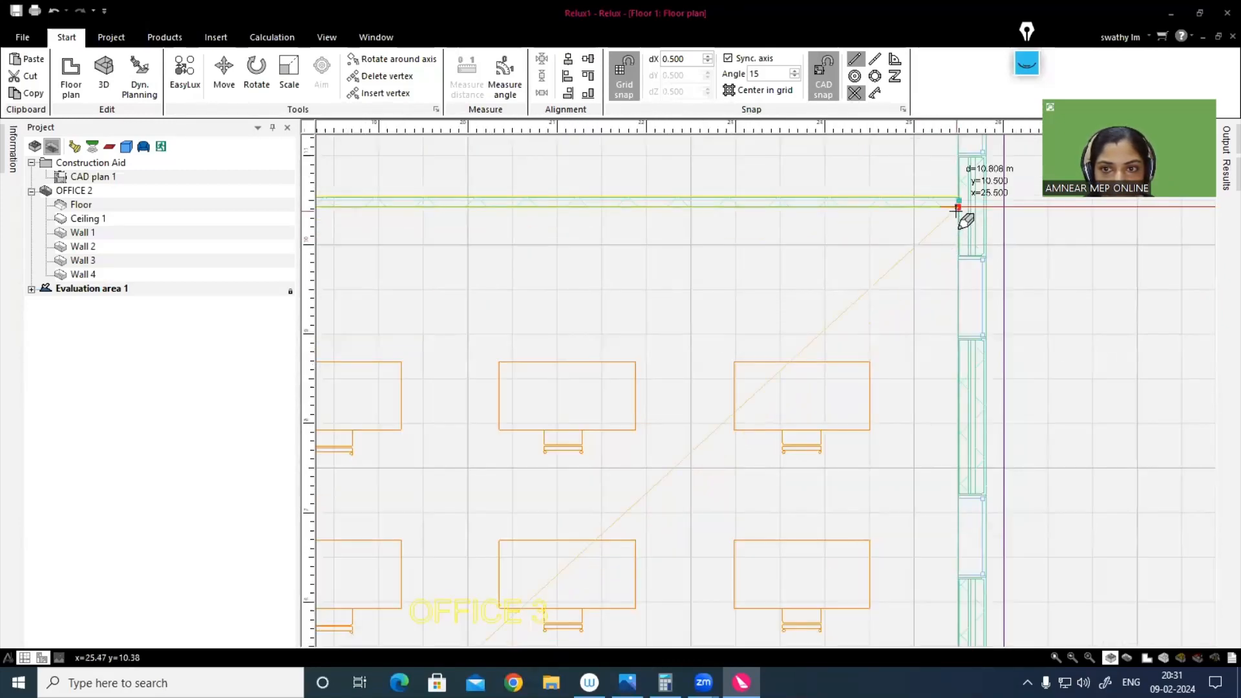
pyautogui.scroll(-4, 928, 318)
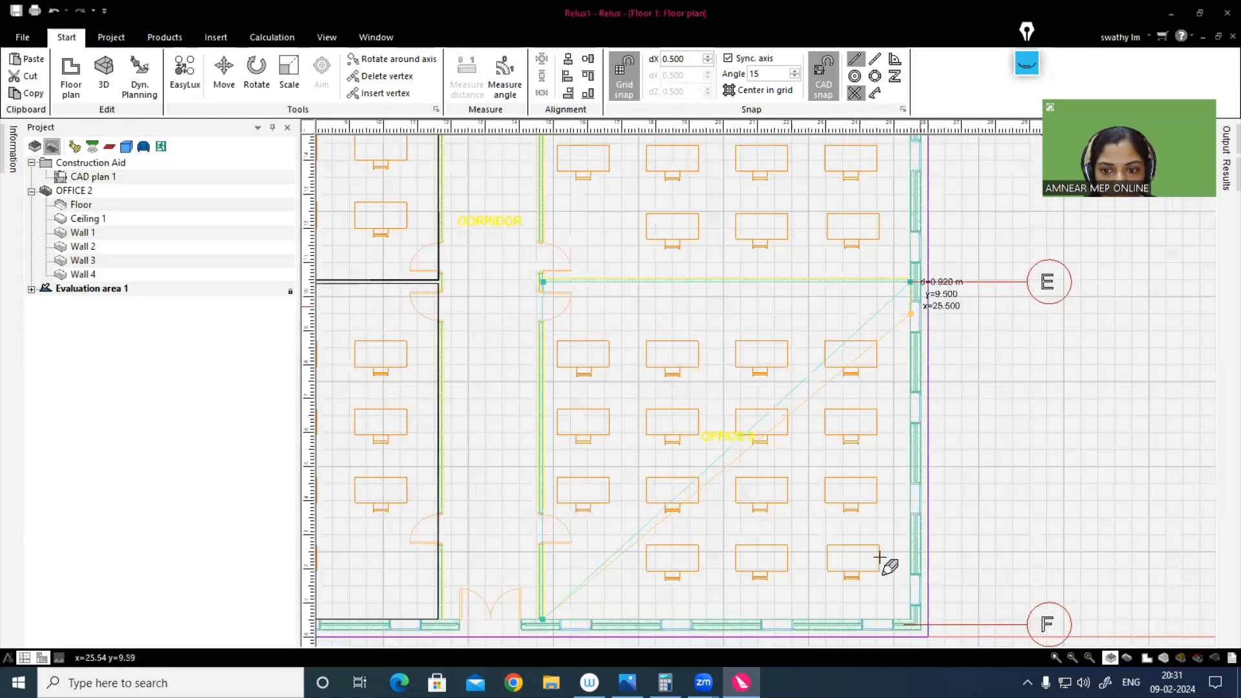
pyautogui.scroll(-1, 880, 557)
pyautogui.scroll(4, 966, 585)
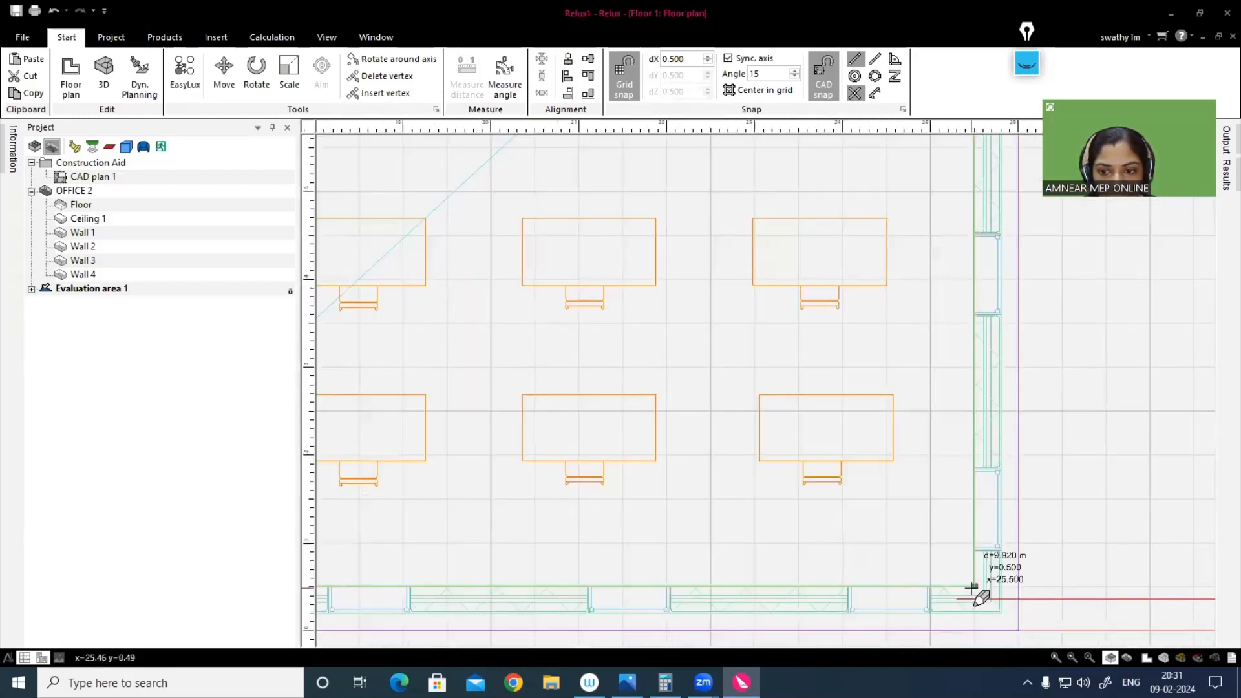
pyautogui.click(973, 587)
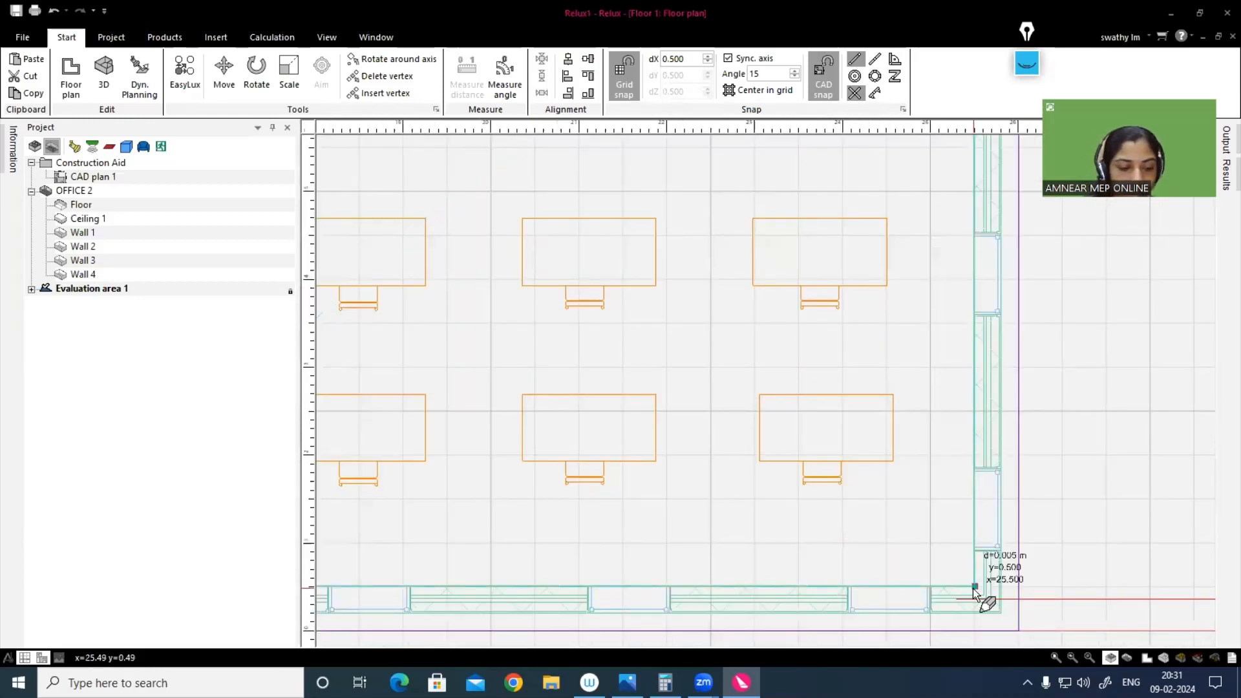
pyautogui.click(975, 588)
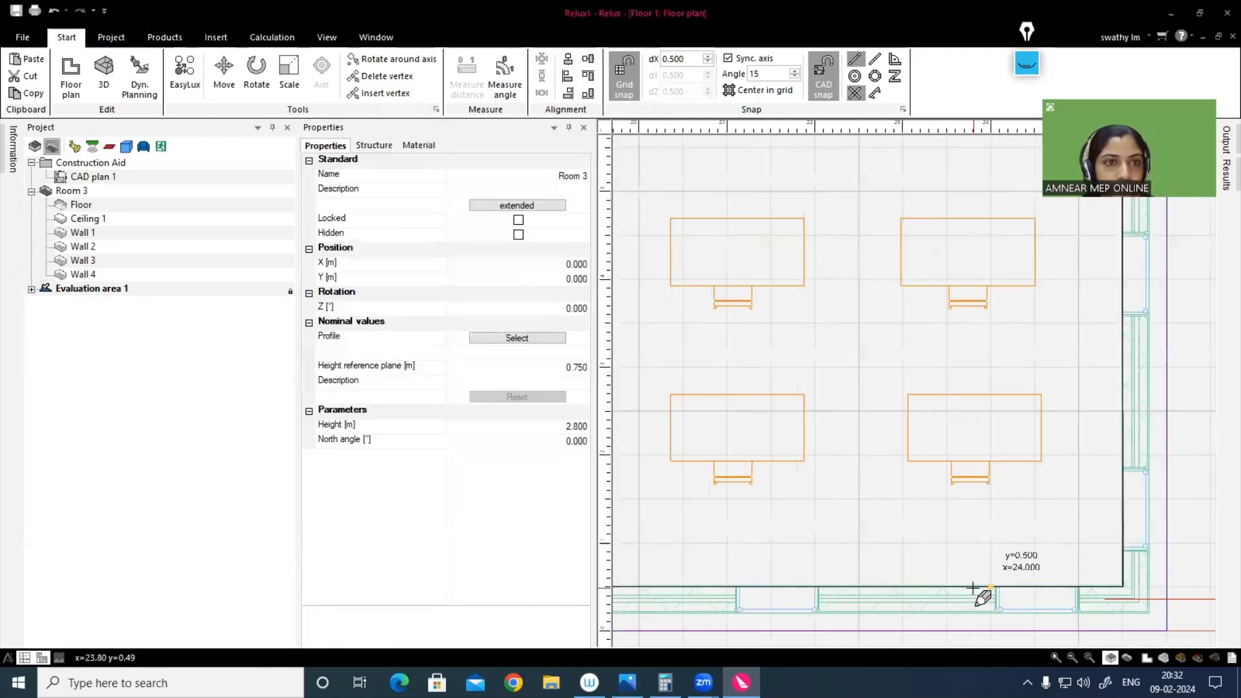
# Step: Name the new room OFFICE 3 and assign it the office utilisation profile 34.3: Technical drawing
pyautogui.click(577, 181)
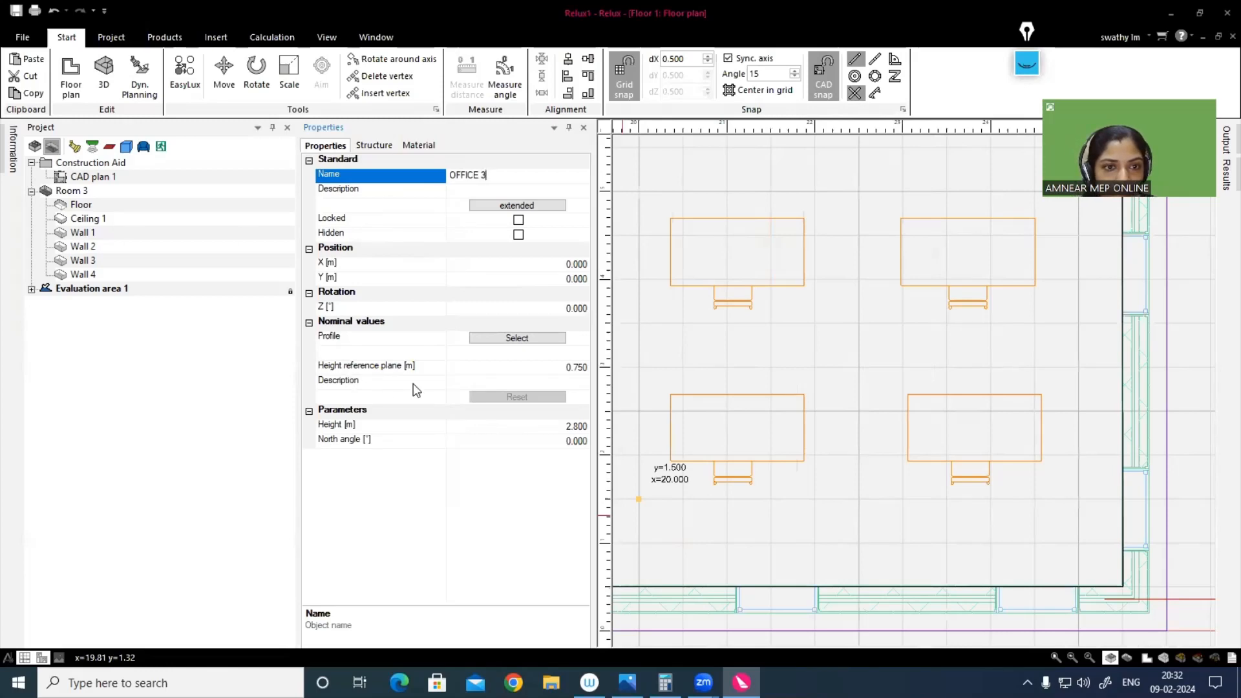
pyautogui.click(500, 338)
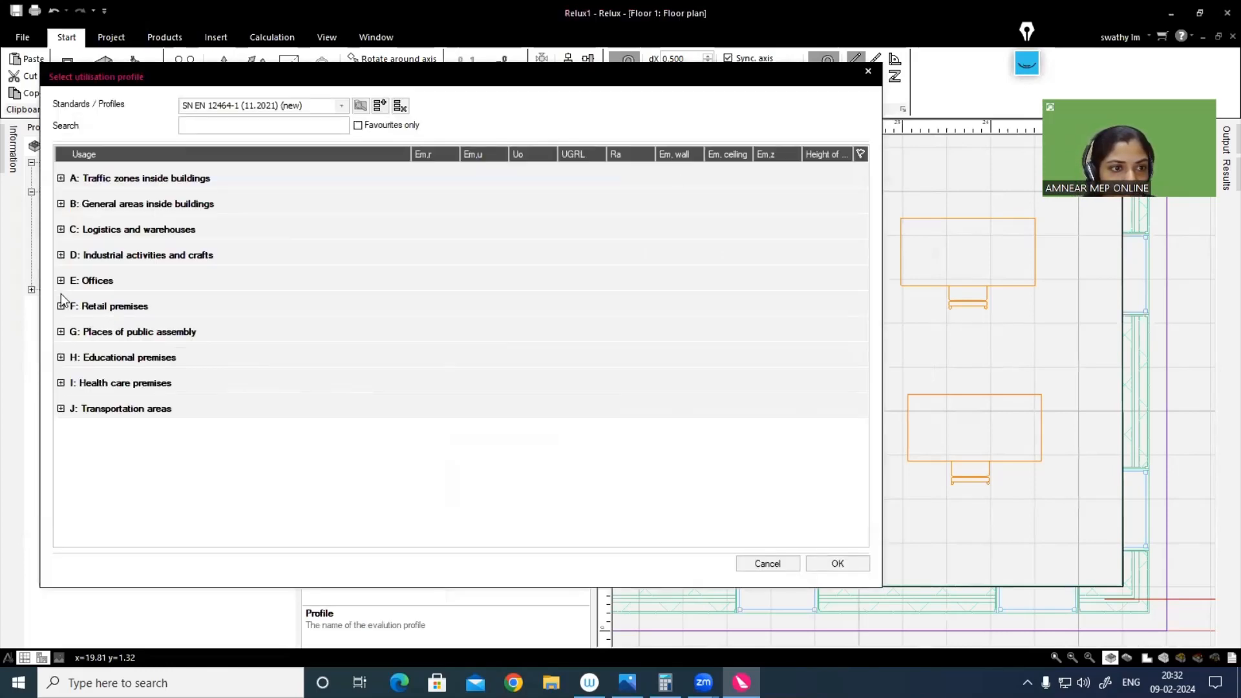
pyautogui.click(61, 280)
pyautogui.doubleClick(97, 307)
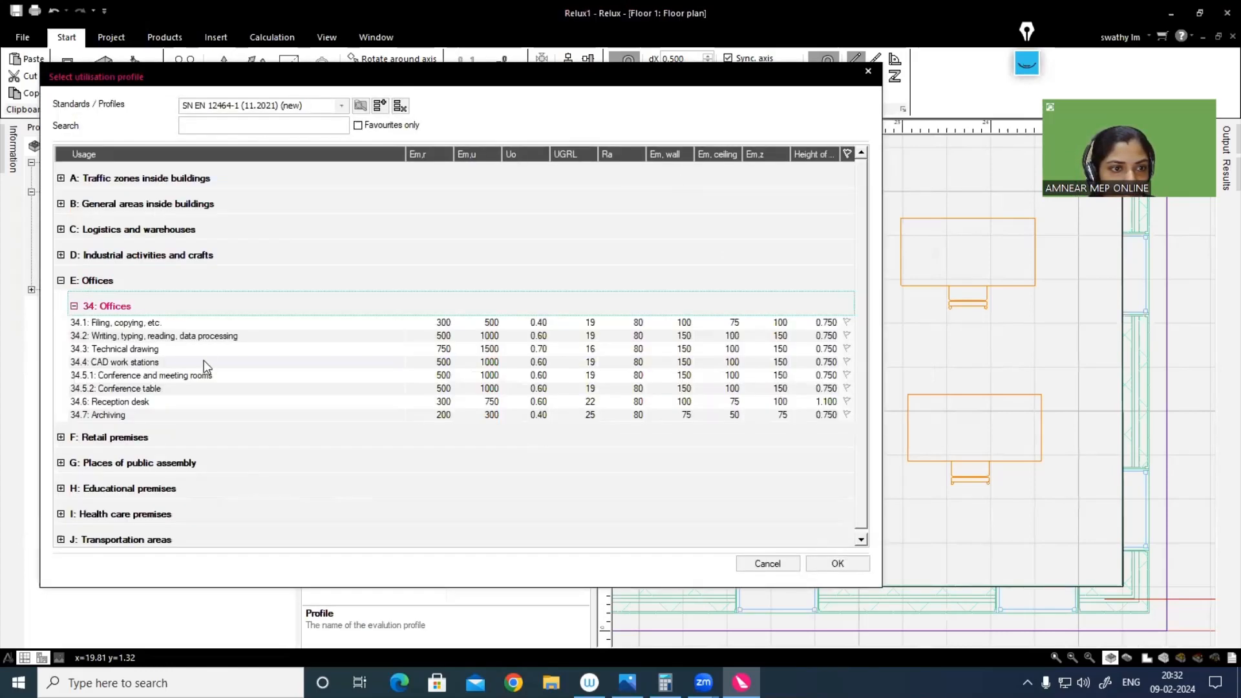
pyautogui.click(105, 350)
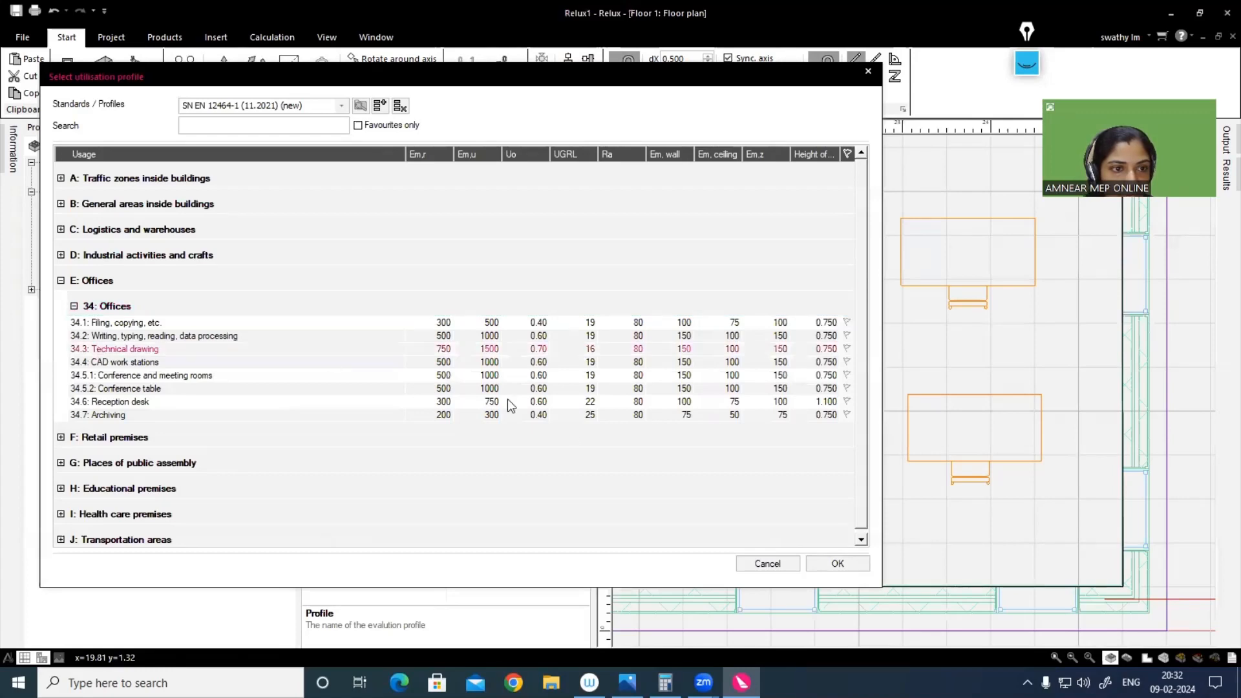
pyautogui.click(842, 567)
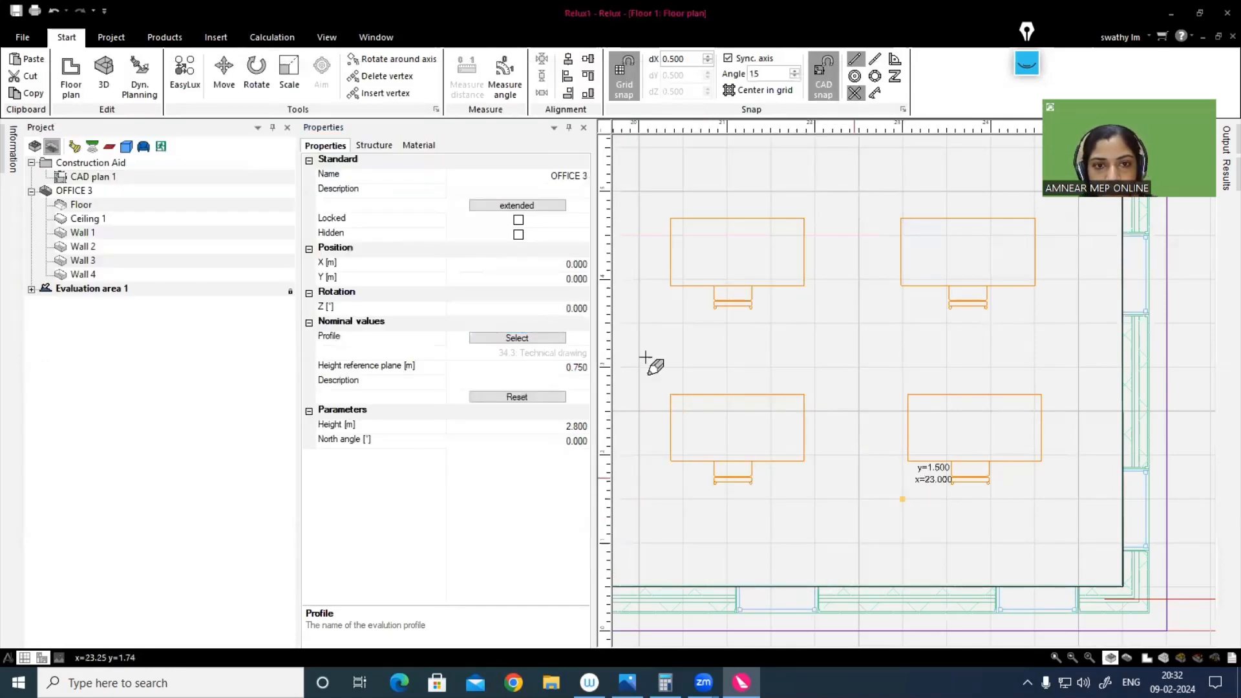
# Step: Start Office 4's outline at its lower-left inner corner and trace the corridor wall to the room's upper-left inner corner
pyautogui.scroll(-4, 775, 401)
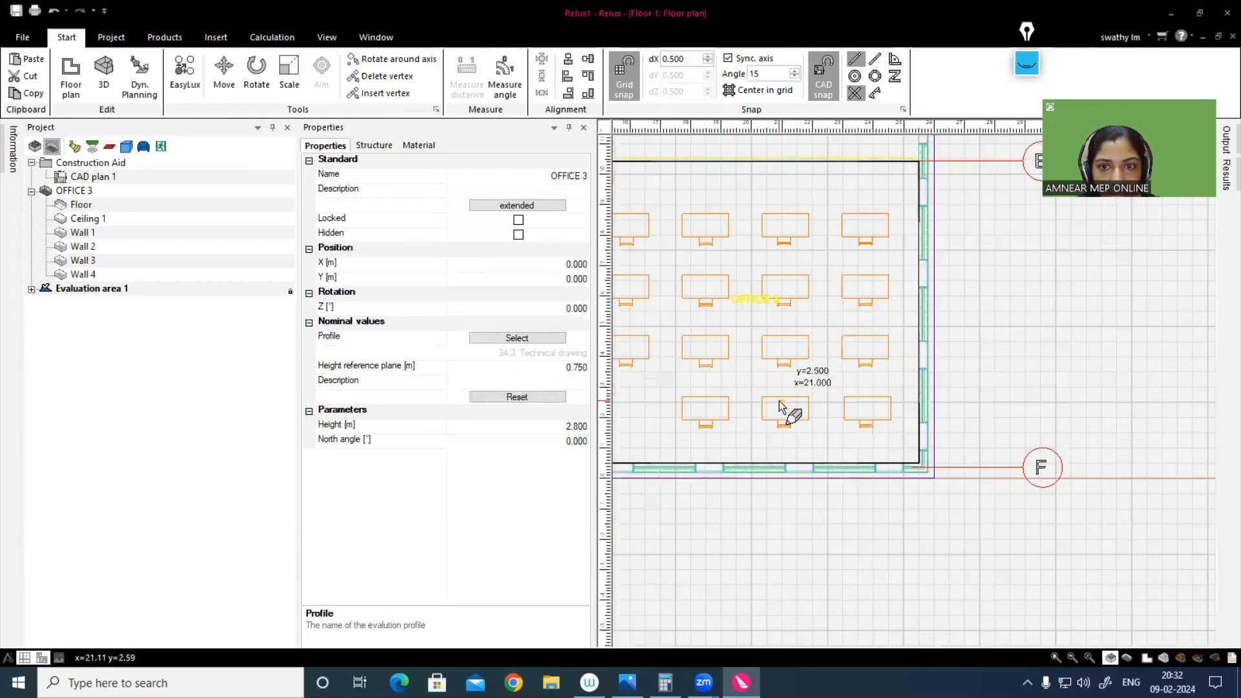
pyautogui.scroll(-1, 812, 479)
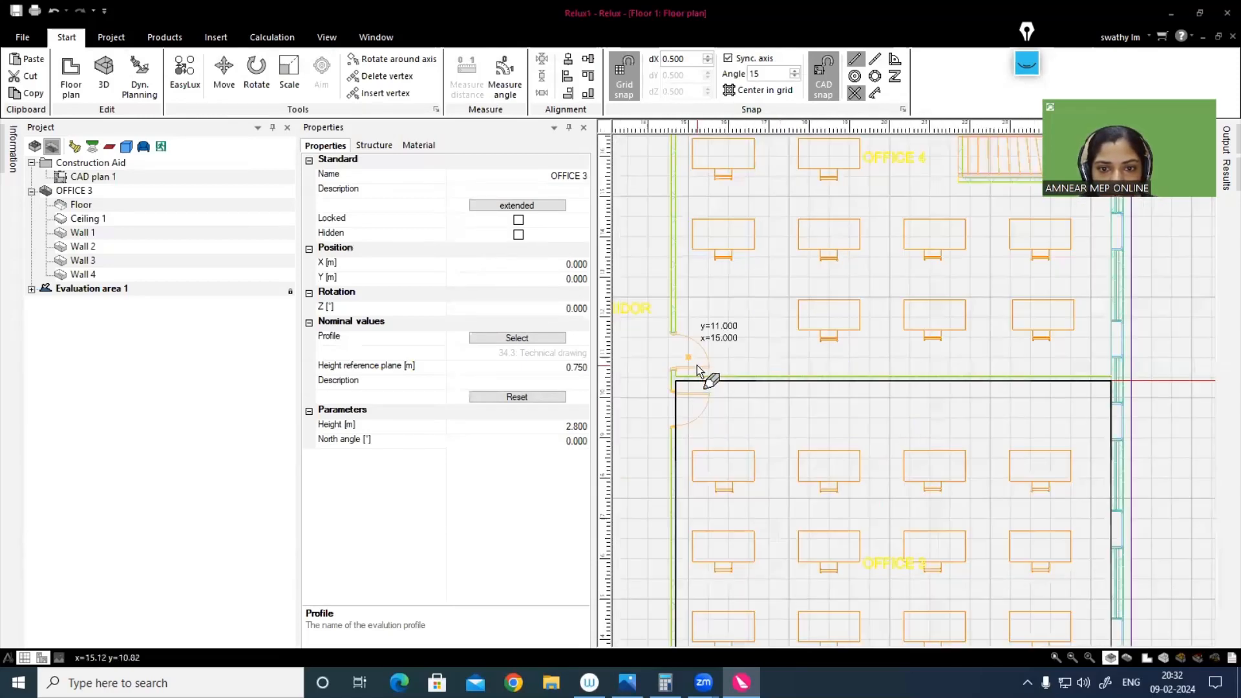
pyautogui.scroll(2, 697, 365)
pyautogui.scroll(-1, 671, 221)
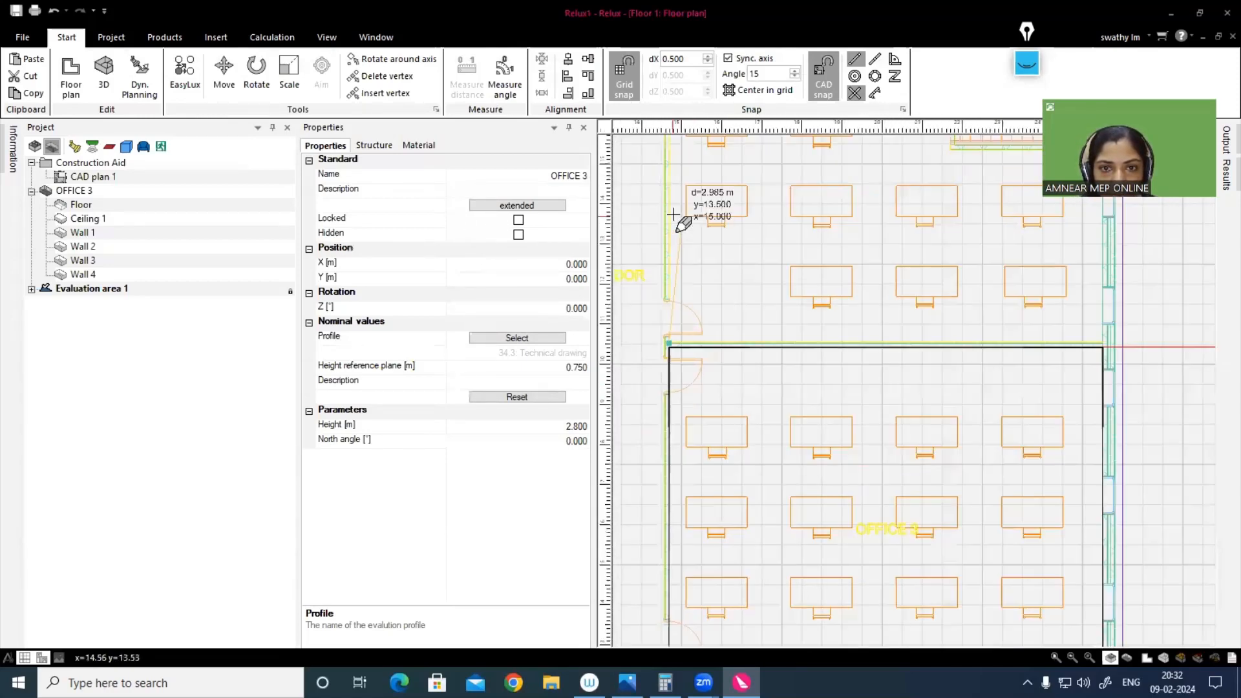
pyautogui.moveTo(673, 215); pyautogui.dragTo(701, 500, button='middle')
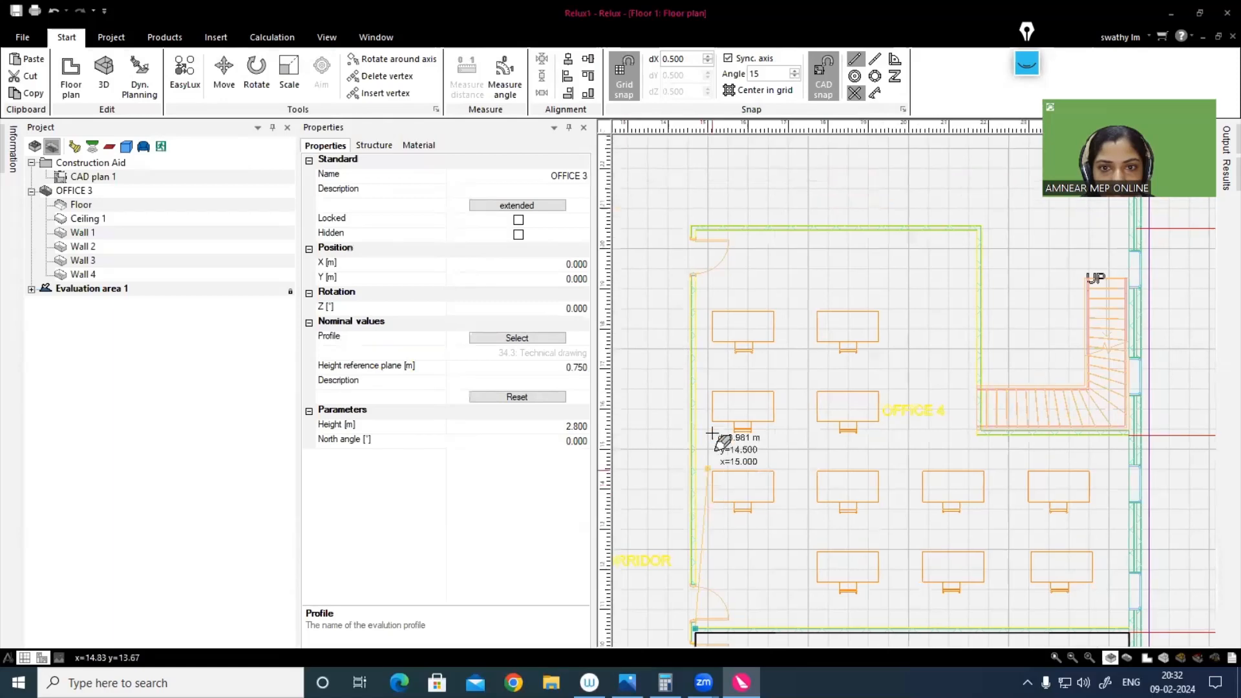
pyautogui.click(696, 231)
# Step: Trace Office 4's outline around the staircase recess and down the outer wall to the Office 3 partition, and close it to create the room
pyautogui.click(977, 232)
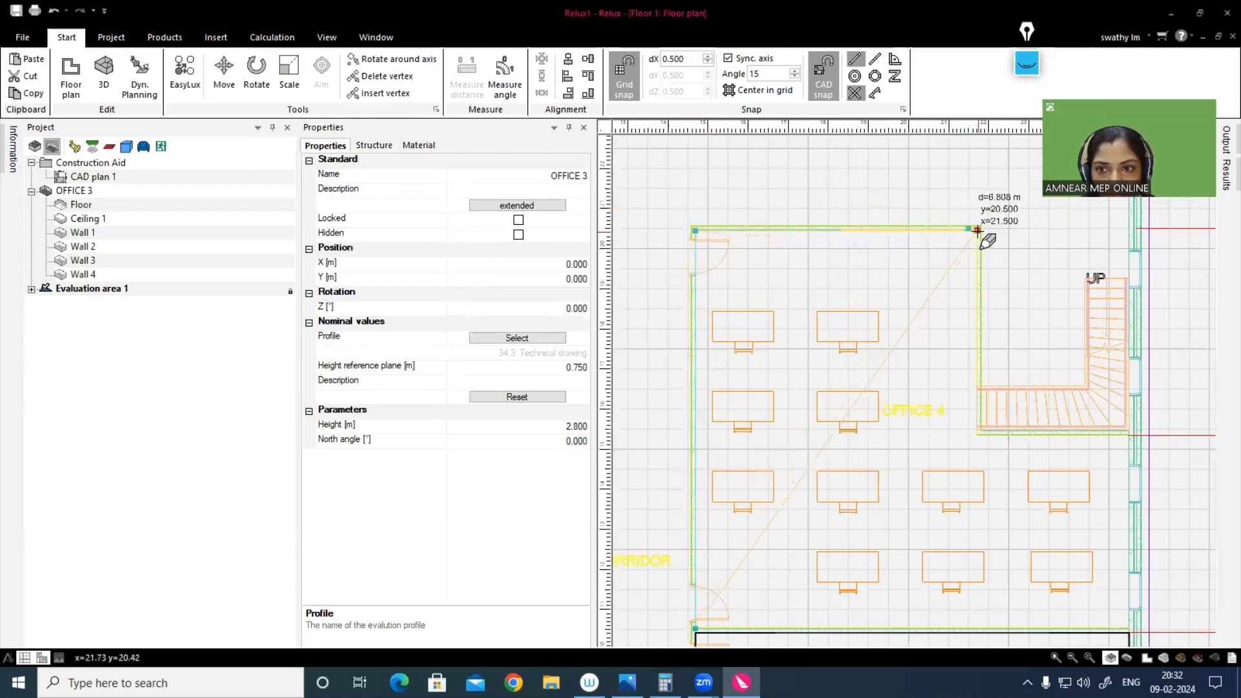
pyautogui.click(977, 434)
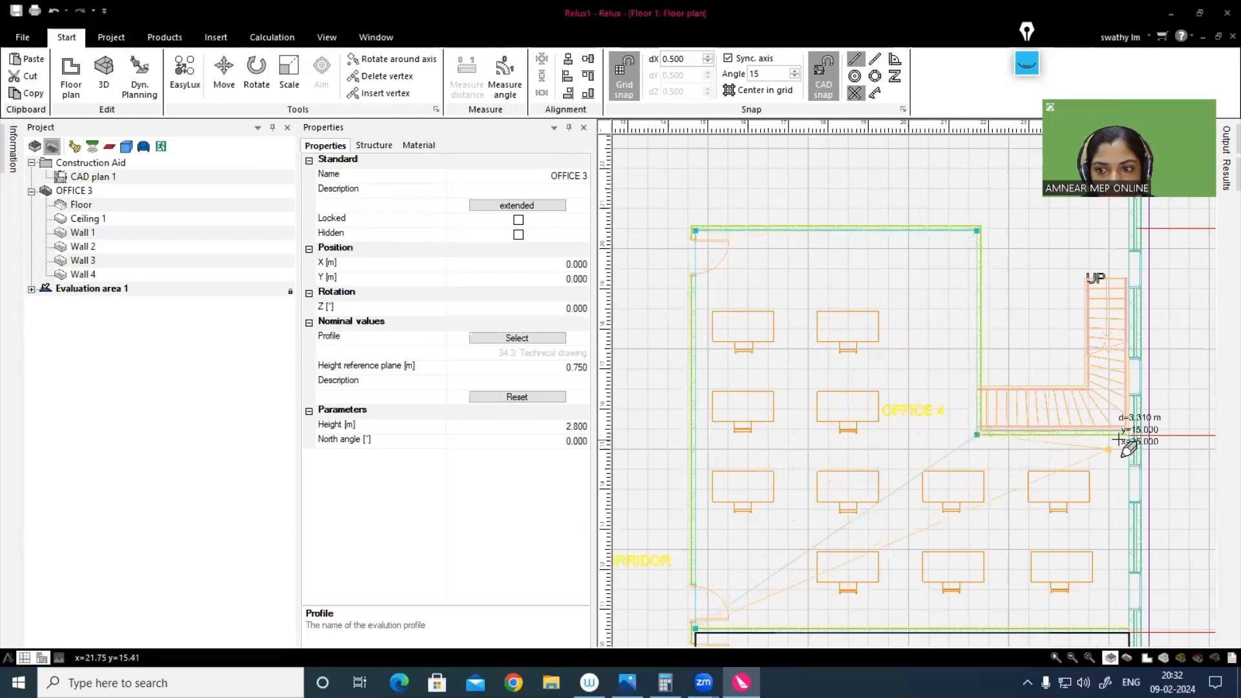
pyautogui.scroll(-2, 1104, 452)
pyautogui.moveTo(1101, 460); pyautogui.dragTo(1093, 354, button='middle')
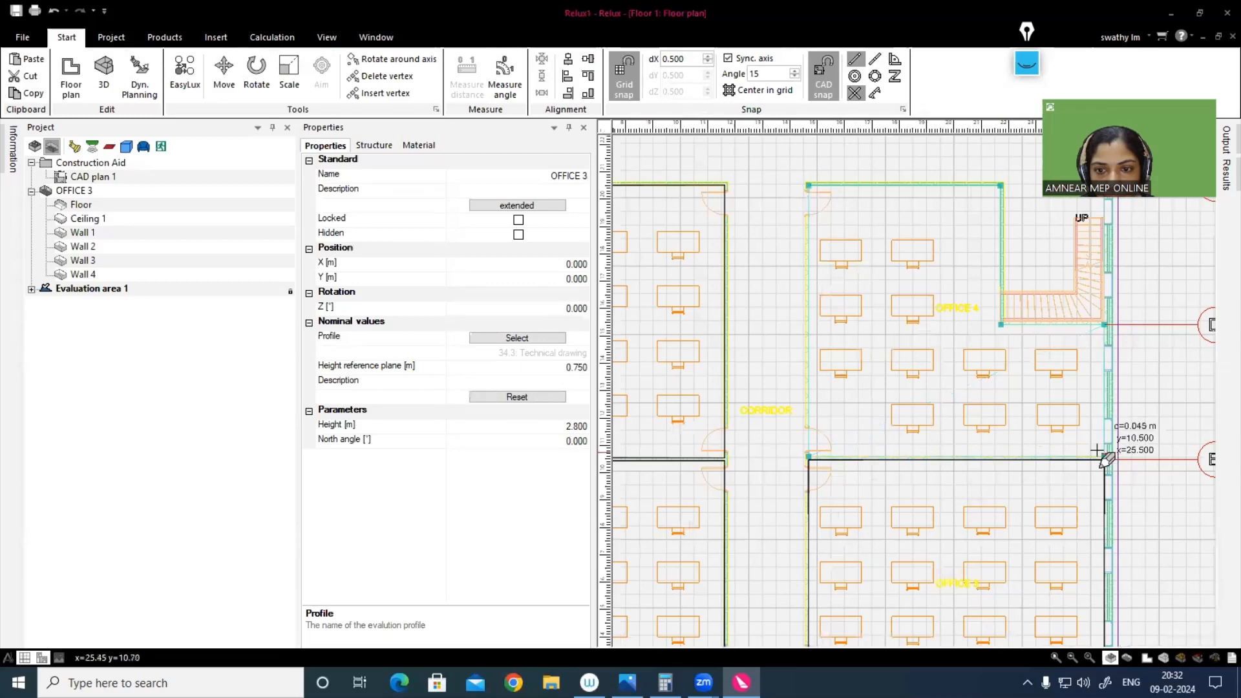
pyautogui.rightClick(1028, 390)
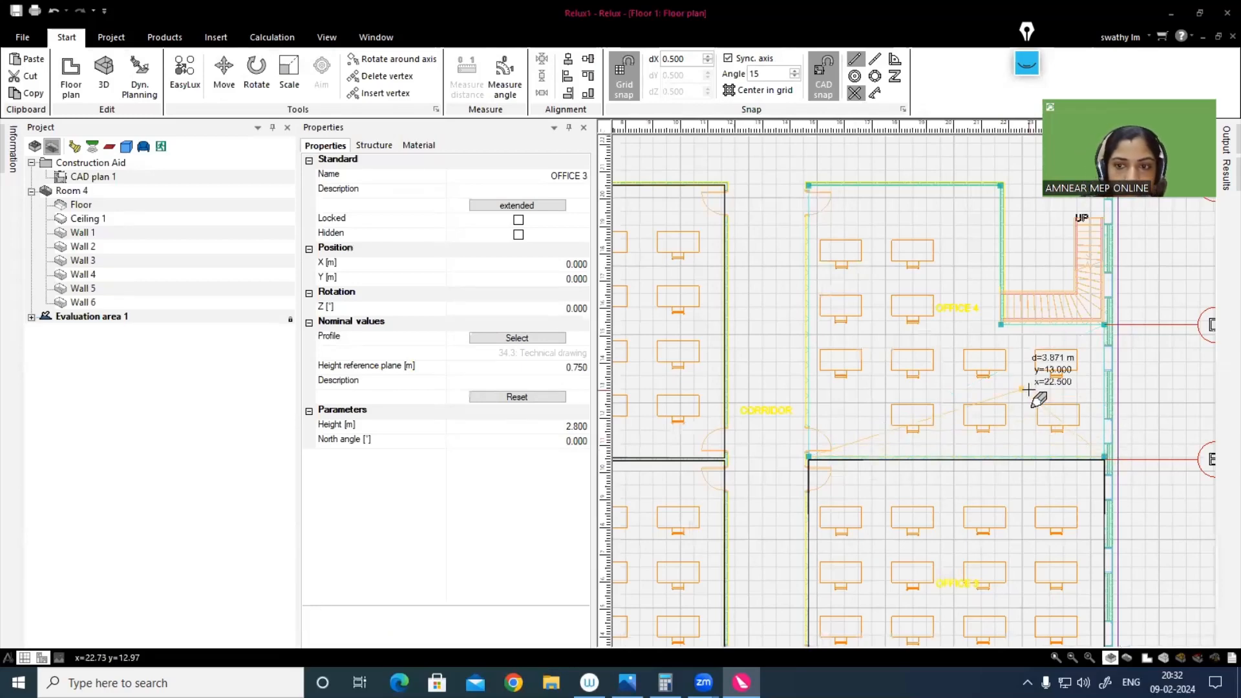
# Step: Name the new room OFFICE 4, assign it the office utilisation profile 34.4: CAD work stations, and close its properties
pyautogui.click(559, 183)
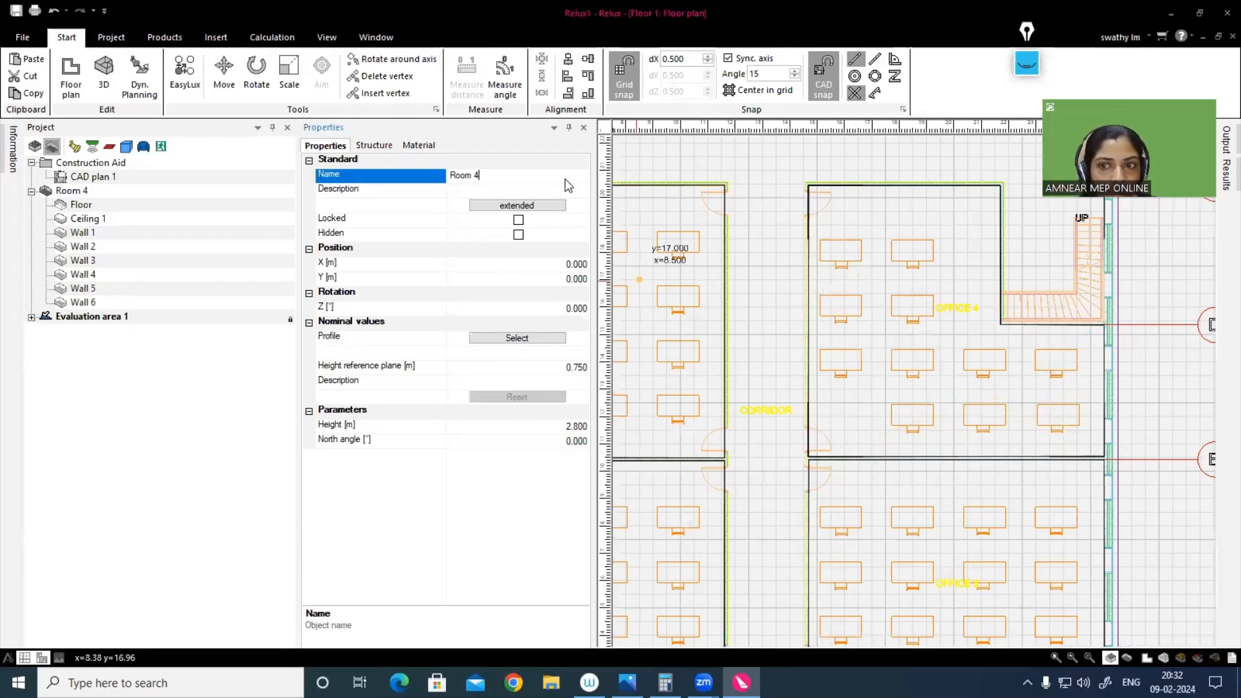
pyautogui.click(365, 178)
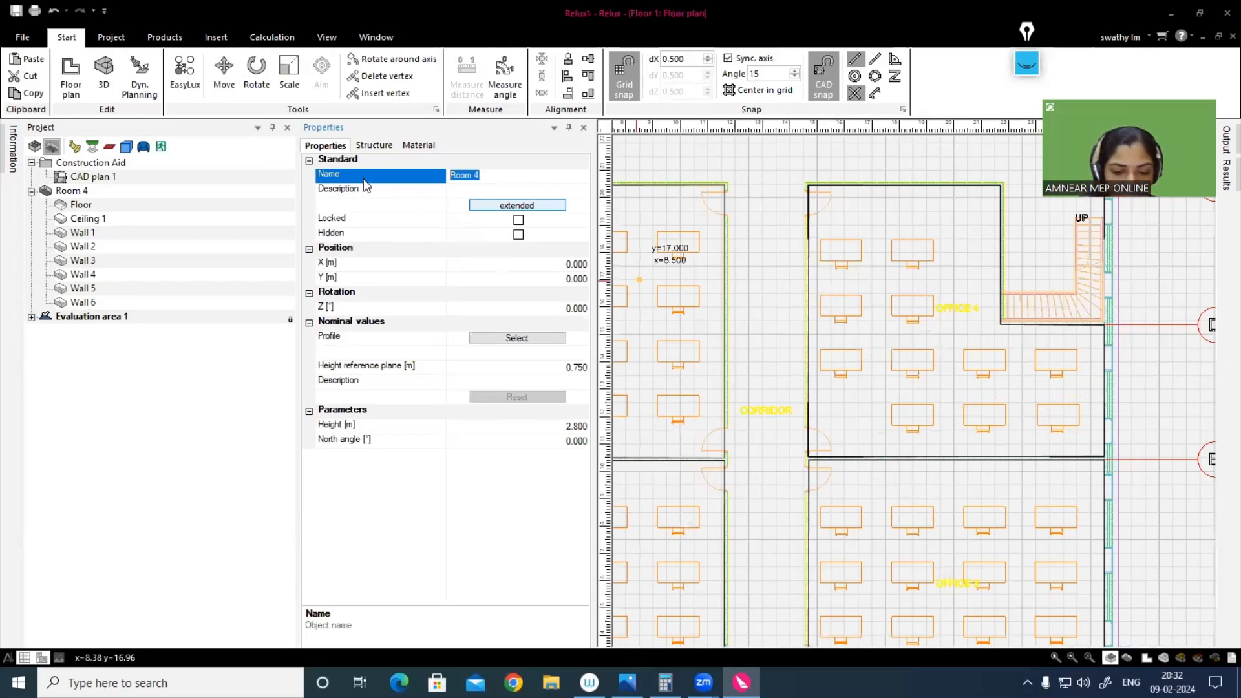
pyautogui.write('OFFICE')
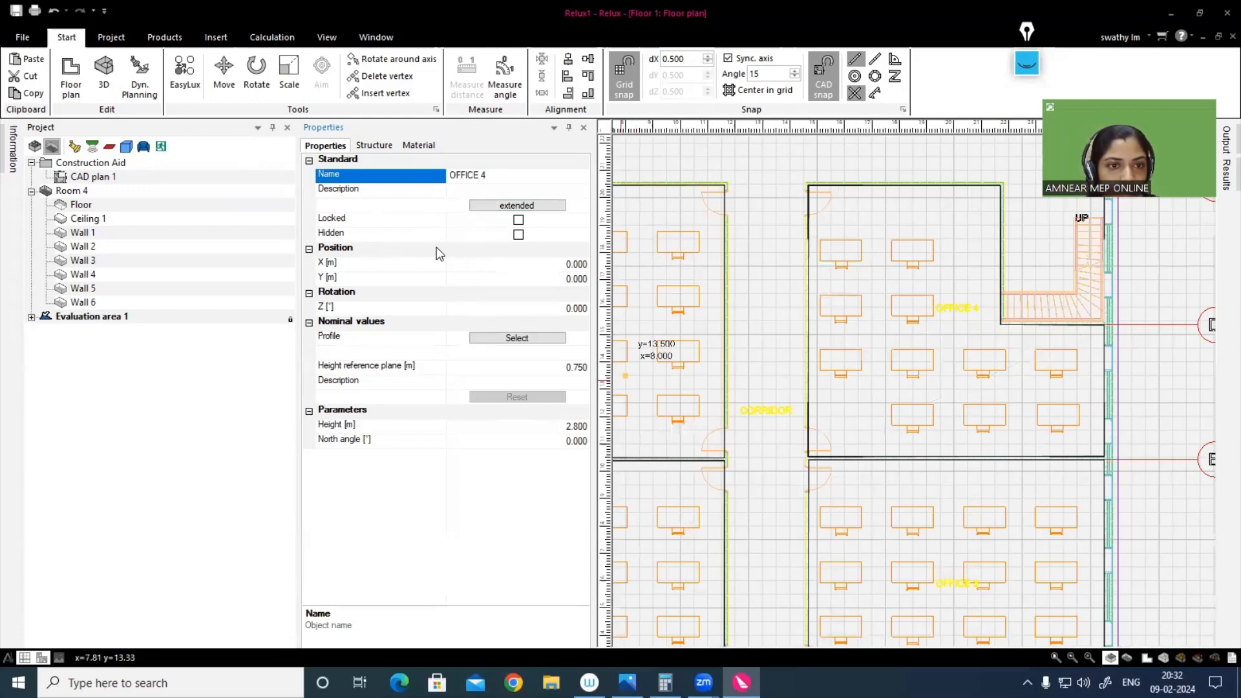
pyautogui.click(517, 339)
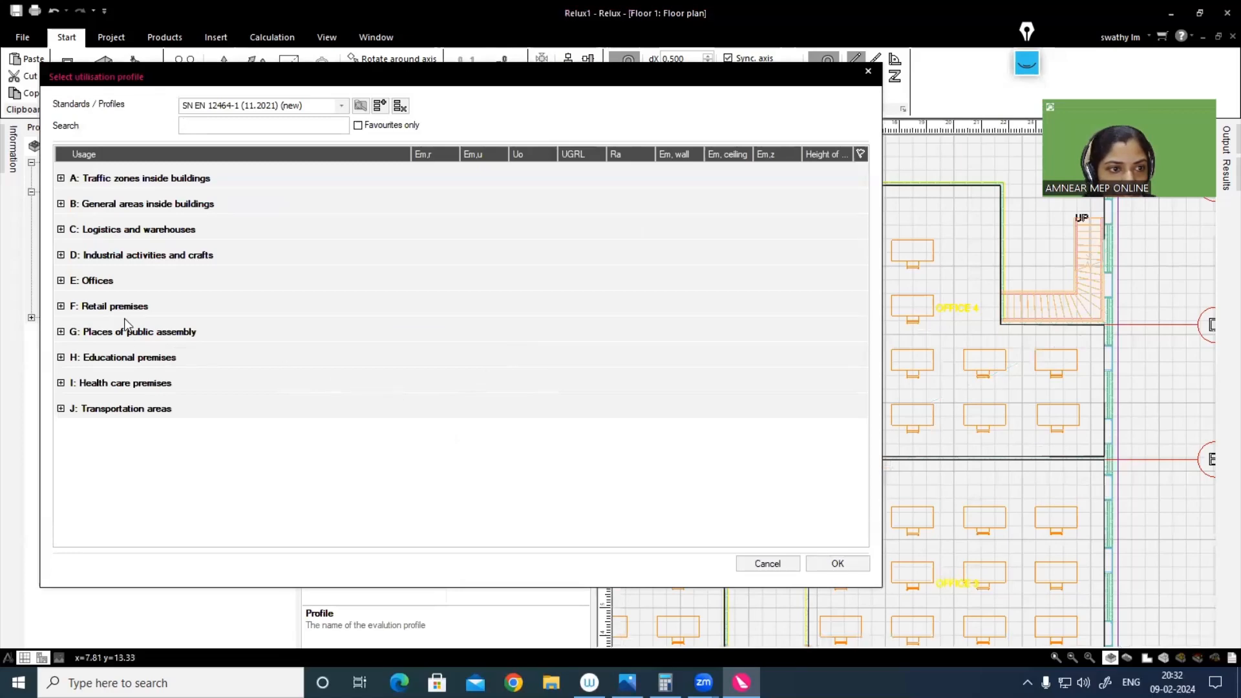
pyautogui.click(59, 281)
pyautogui.doubleClick(84, 308)
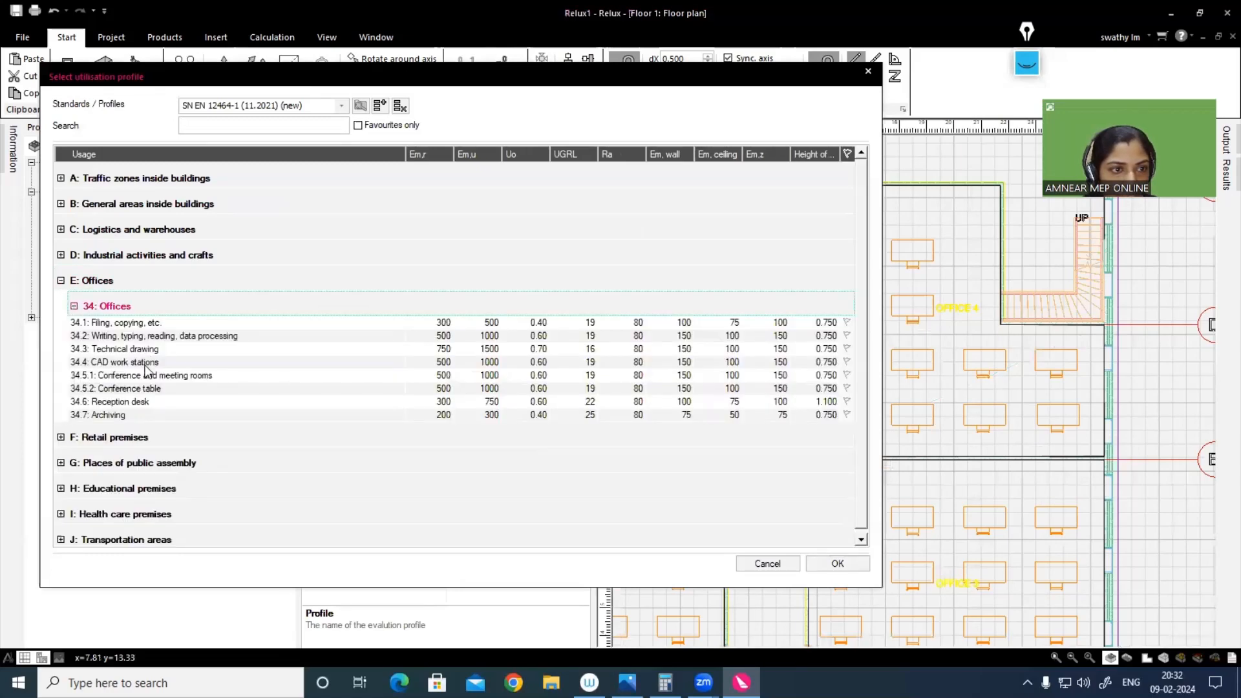
pyautogui.click(108, 363)
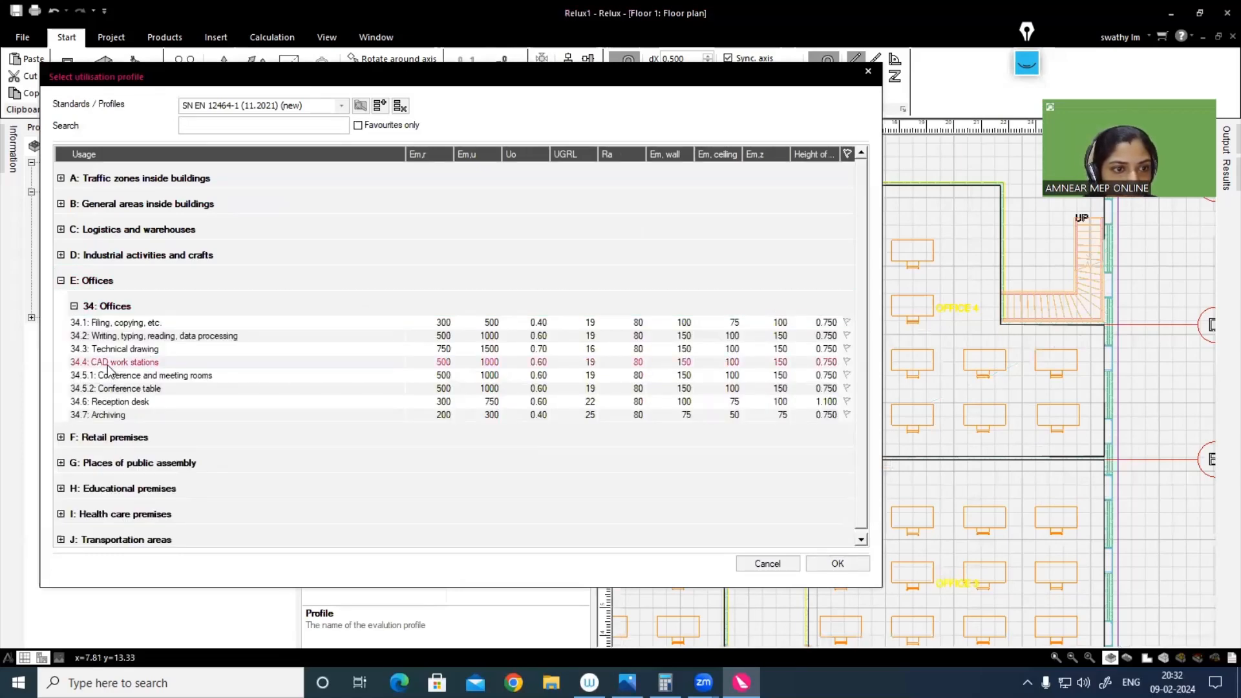
pyautogui.click(830, 566)
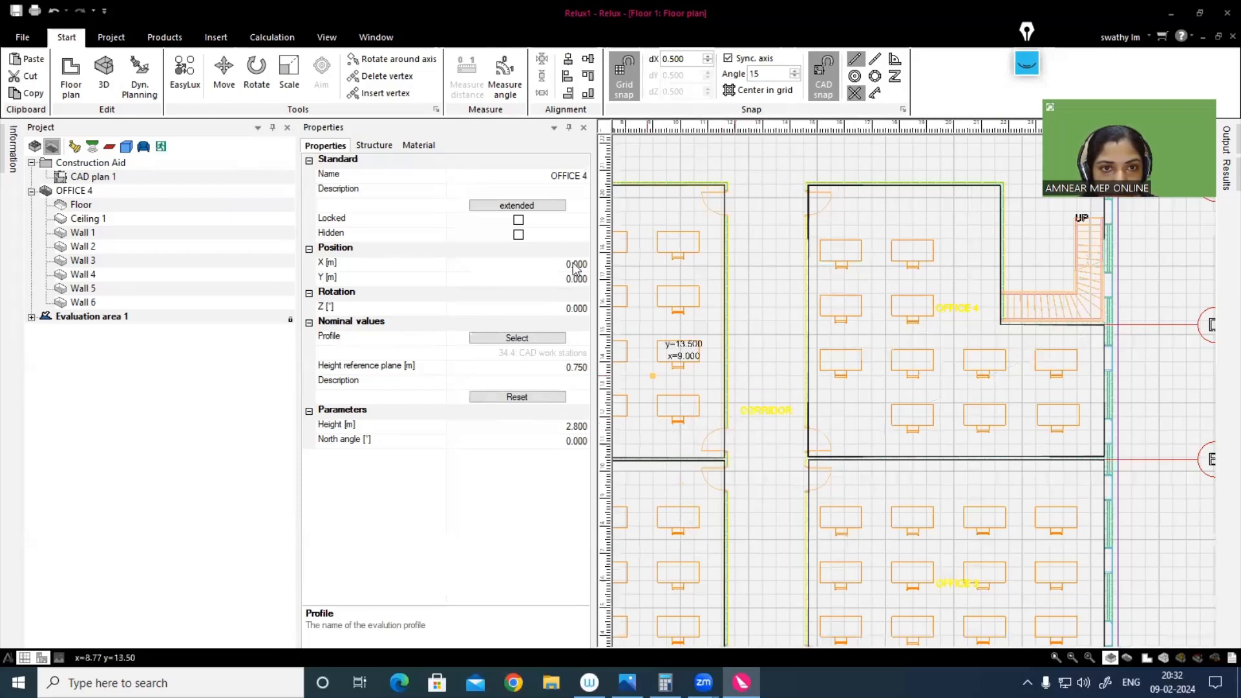
pyautogui.click(585, 128)
# Step: Start the corridor outline at its lower-left corner beside the entrance and trace the Office 1 and Office 2 wall to Office 2's upper-right outer corner
pyautogui.scroll(-2, 601, 388)
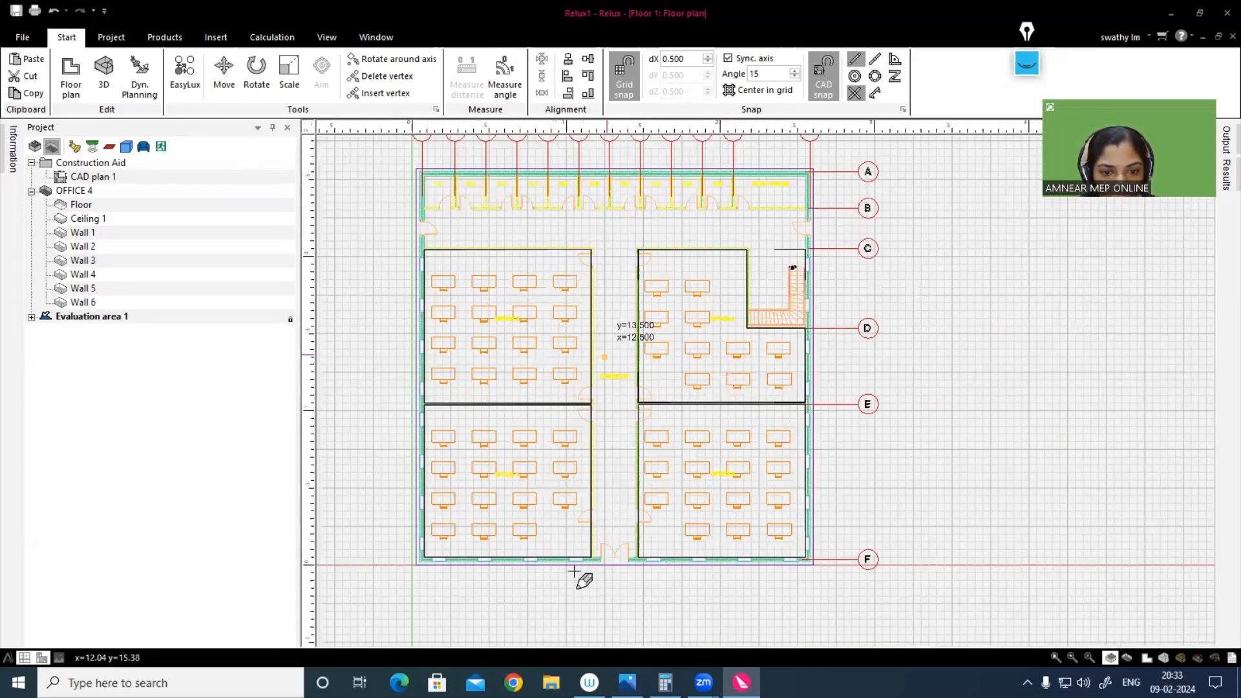
pyautogui.scroll(2, 577, 582)
pyautogui.scroll(1, 559, 600)
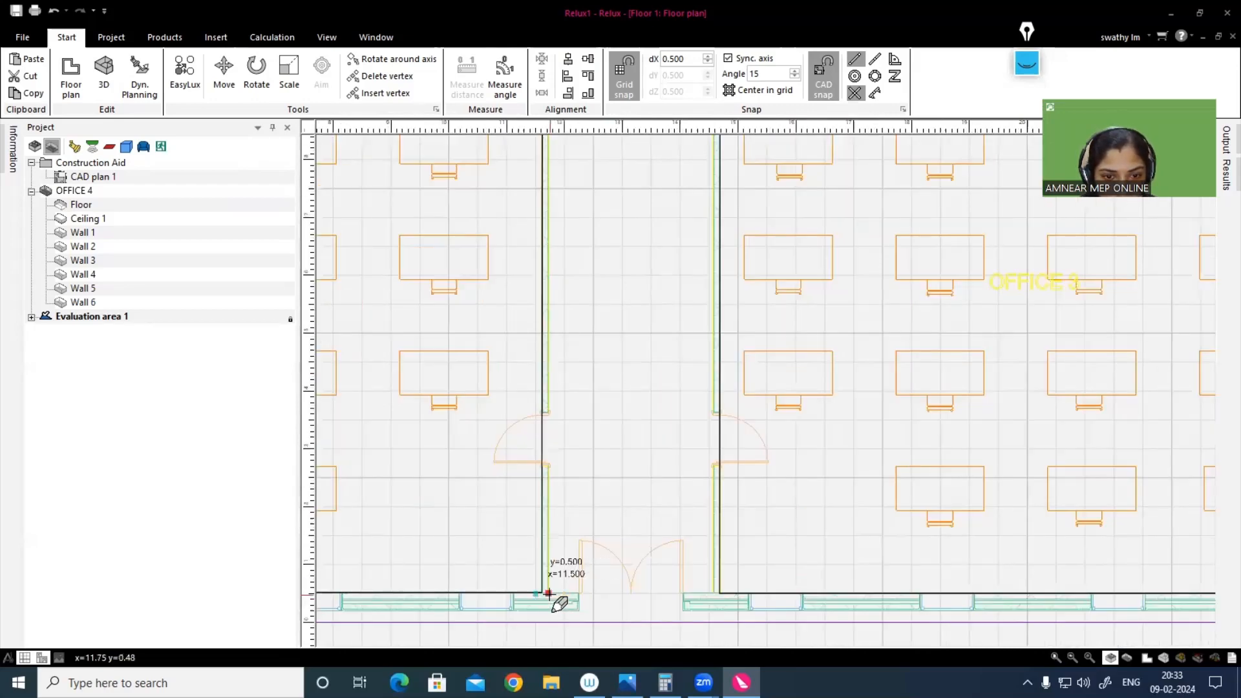
pyautogui.scroll(-1, 540, 346)
pyautogui.scroll(-1, 559, 285)
pyautogui.moveTo(641, 607); pyautogui.dragTo(658, 642, button='middle')
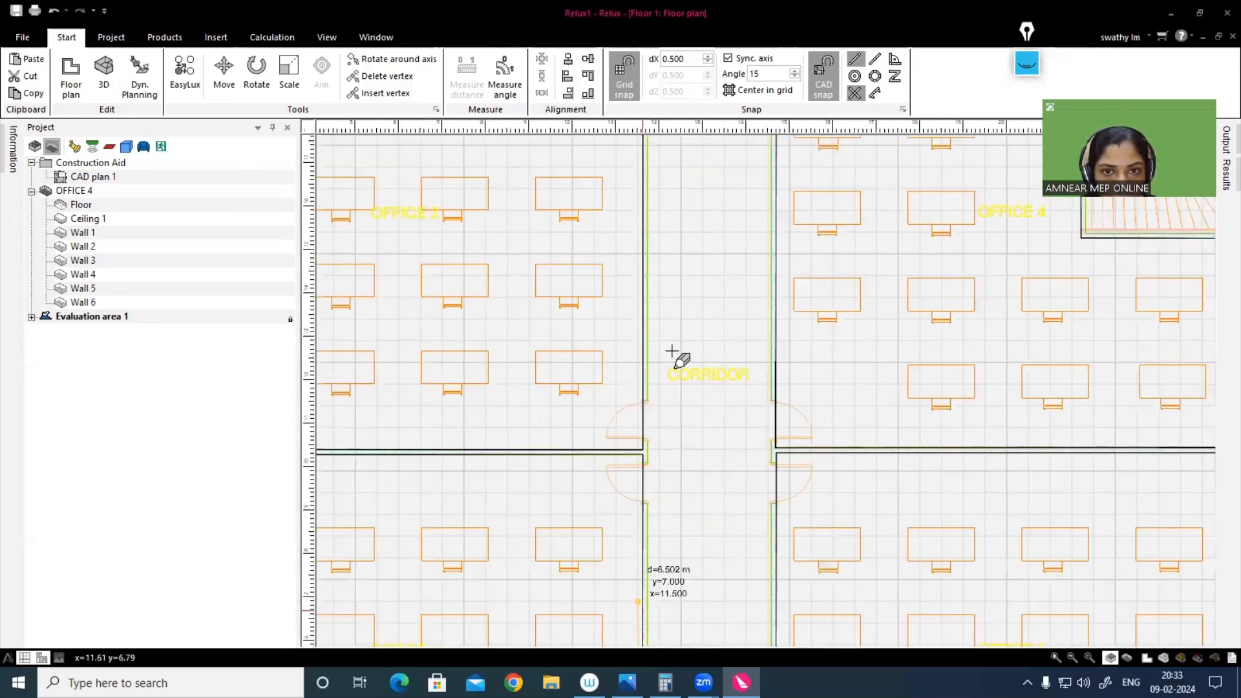
pyautogui.moveTo(670, 331); pyautogui.dragTo(679, 598, button='middle')
pyautogui.scroll(2, 666, 285)
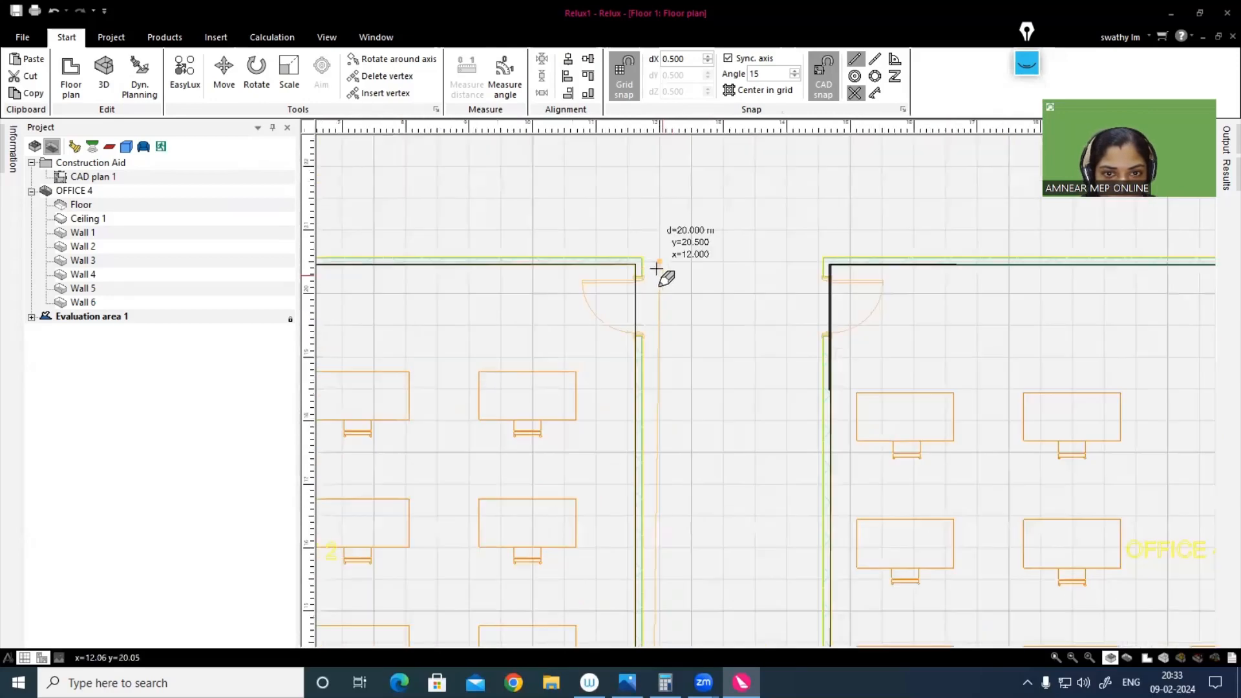
pyautogui.scroll(-1, 649, 264)
pyautogui.scroll(-2, 648, 264)
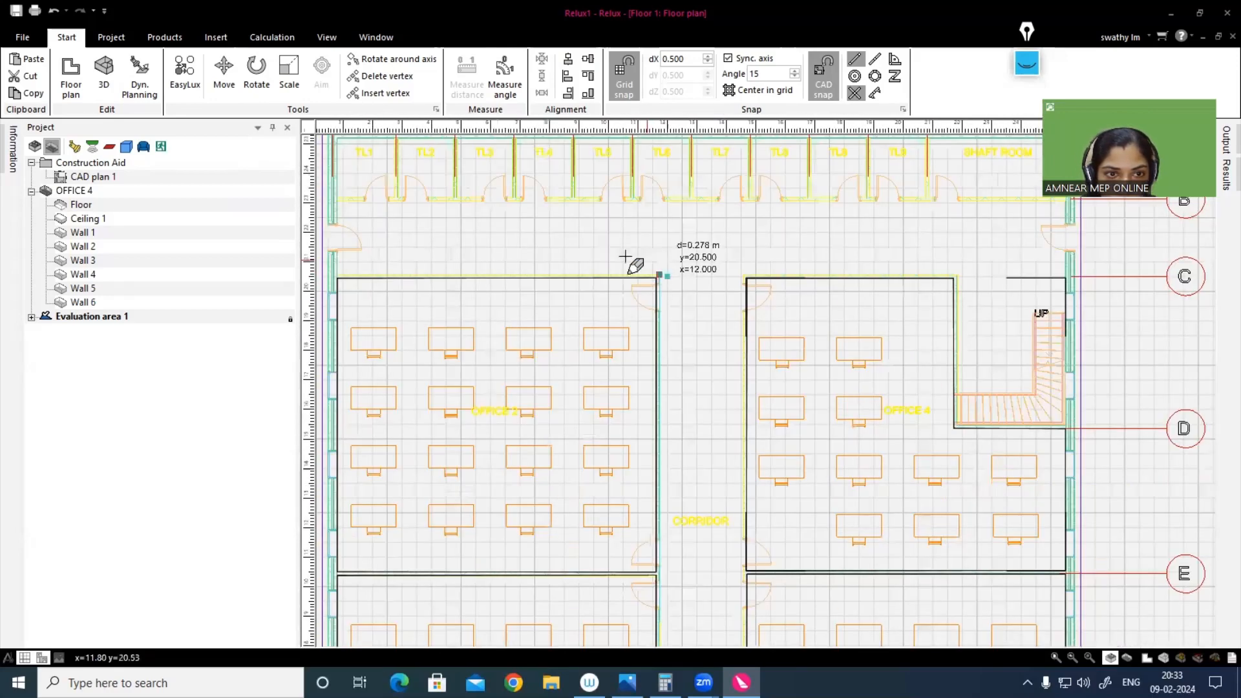
pyautogui.scroll(1, 388, 281)
pyautogui.scroll(1, 331, 256)
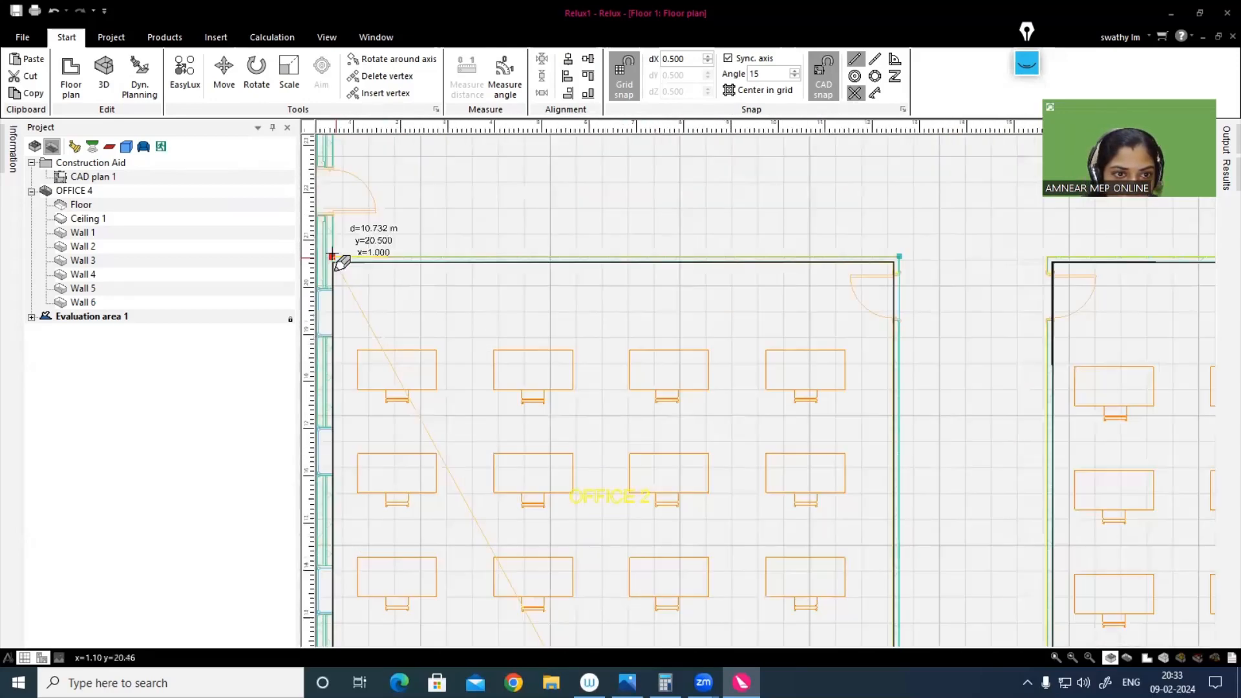
# Step: Continue the corridor outline along Office 2's upper wall to the outer wall, then up it to the corner below TL1
pyautogui.click(333, 256)
pyautogui.scroll(-1, 323, 190)
pyautogui.moveTo(320, 190); pyautogui.dragTo(556, 311, button='middle')
pyautogui.scroll(1, 354, 279)
pyautogui.scroll(1, 361, 280)
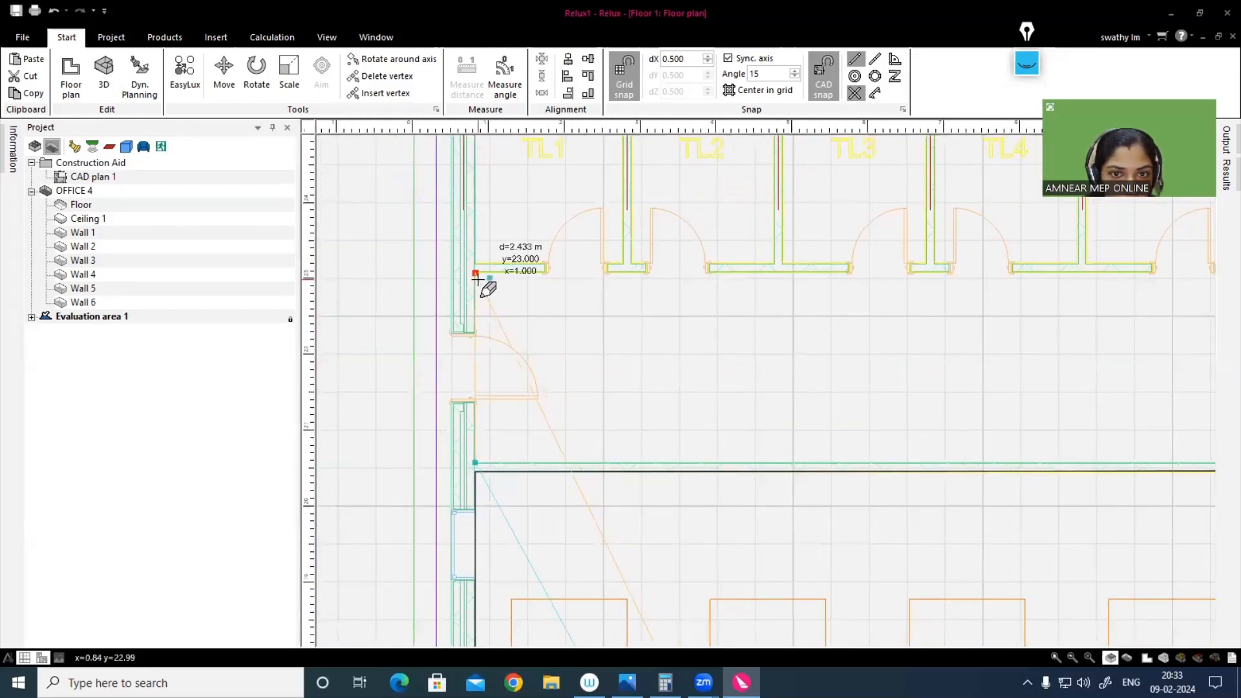
pyautogui.click(476, 278)
pyautogui.scroll(-2, 607, 302)
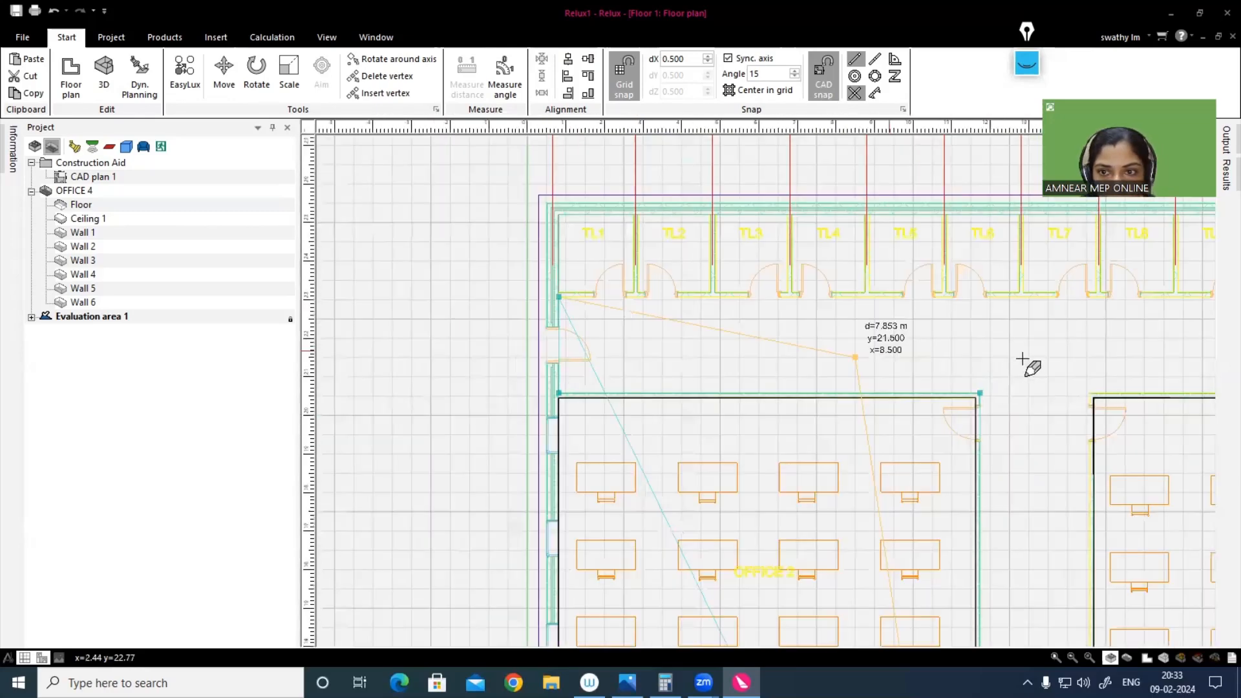
# Step: Trace the corridor outline along the toilet and shaft room fronts, down the outer wall to grid line C and back to Office 4's upper-left corner
pyautogui.moveTo(815, 339); pyautogui.dragTo(443, 321, button='middle')
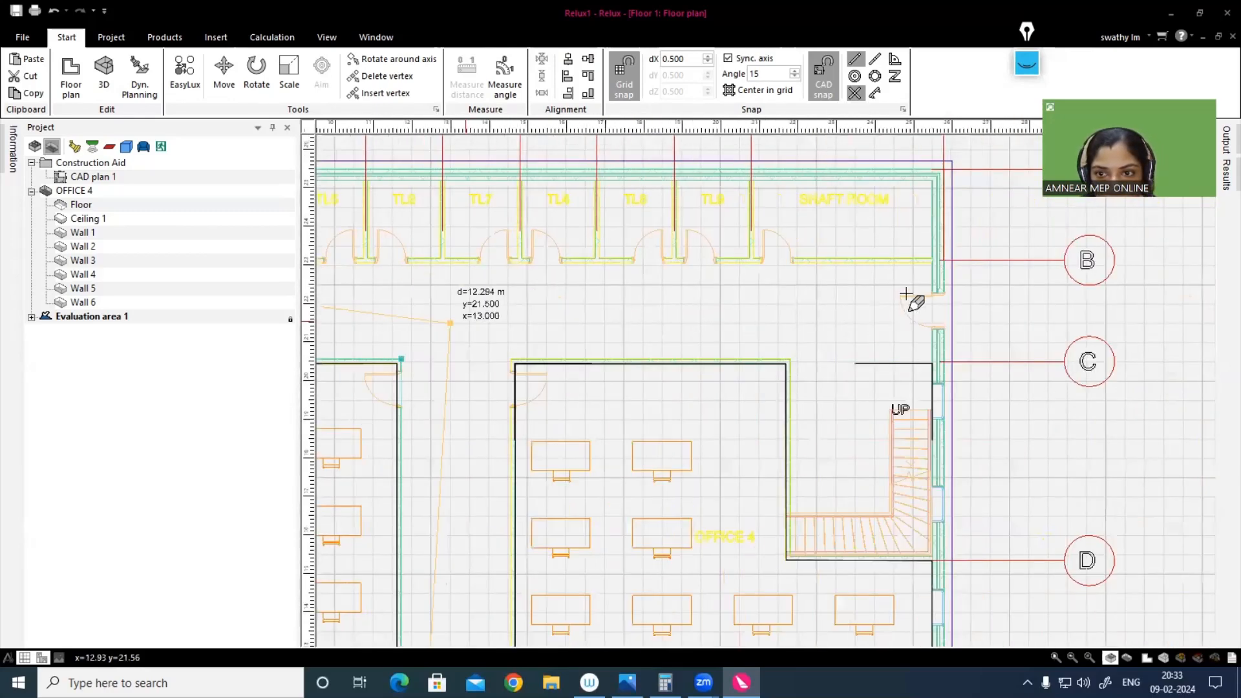
pyautogui.scroll(2, 931, 264)
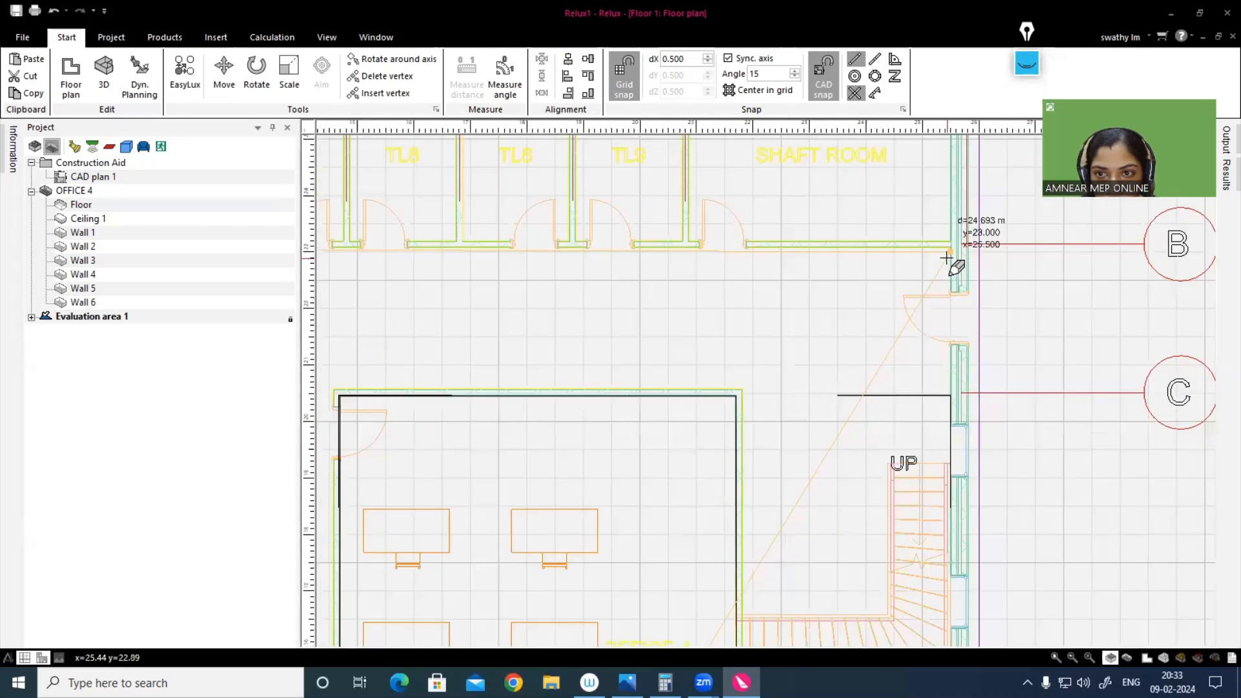
pyautogui.click(948, 249)
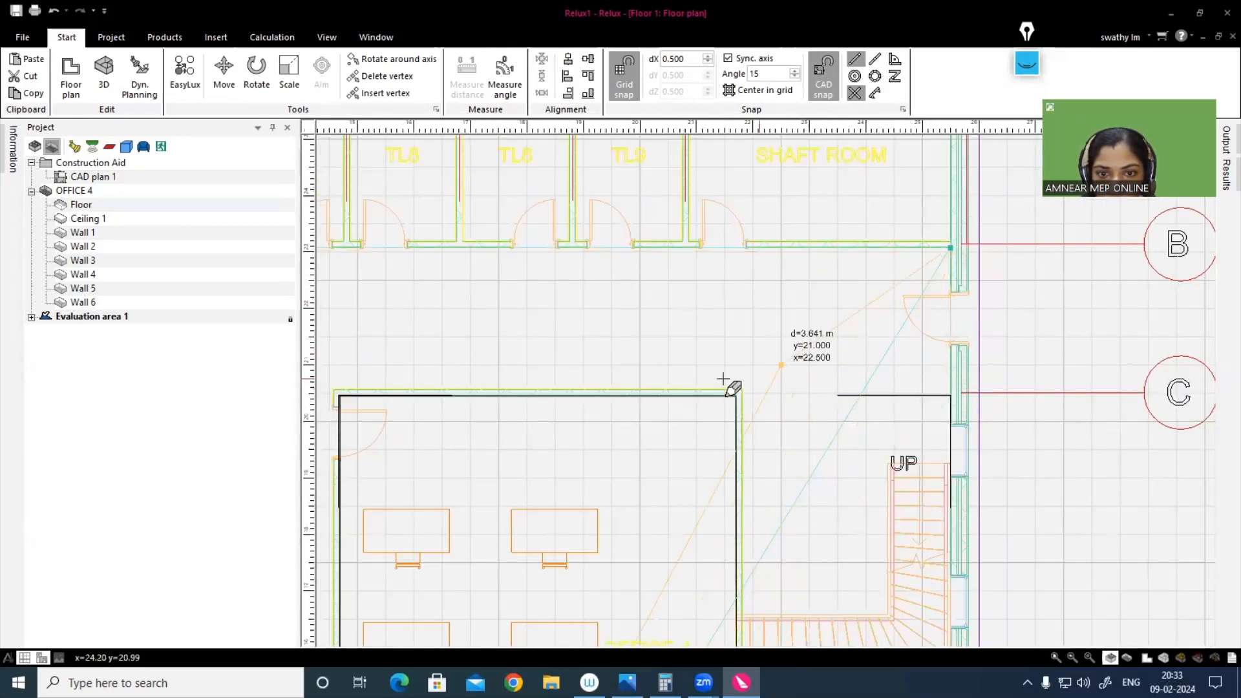
pyautogui.scroll(-1, 700, 385)
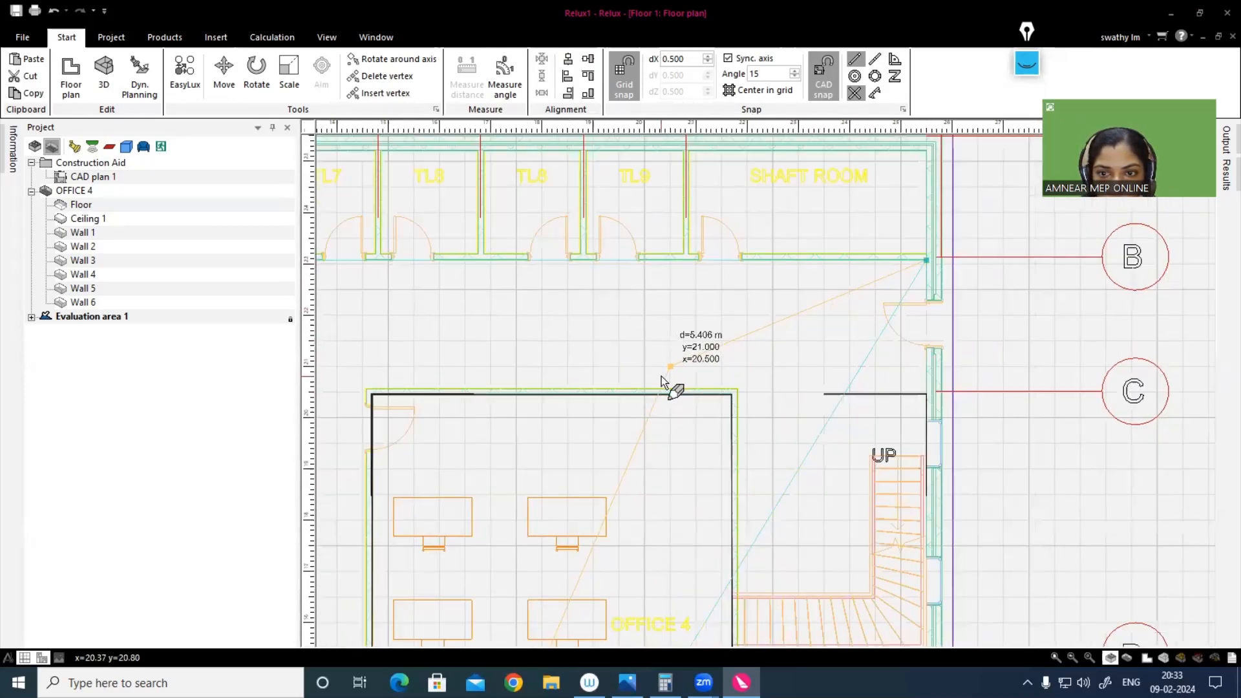
pyautogui.click(926, 391)
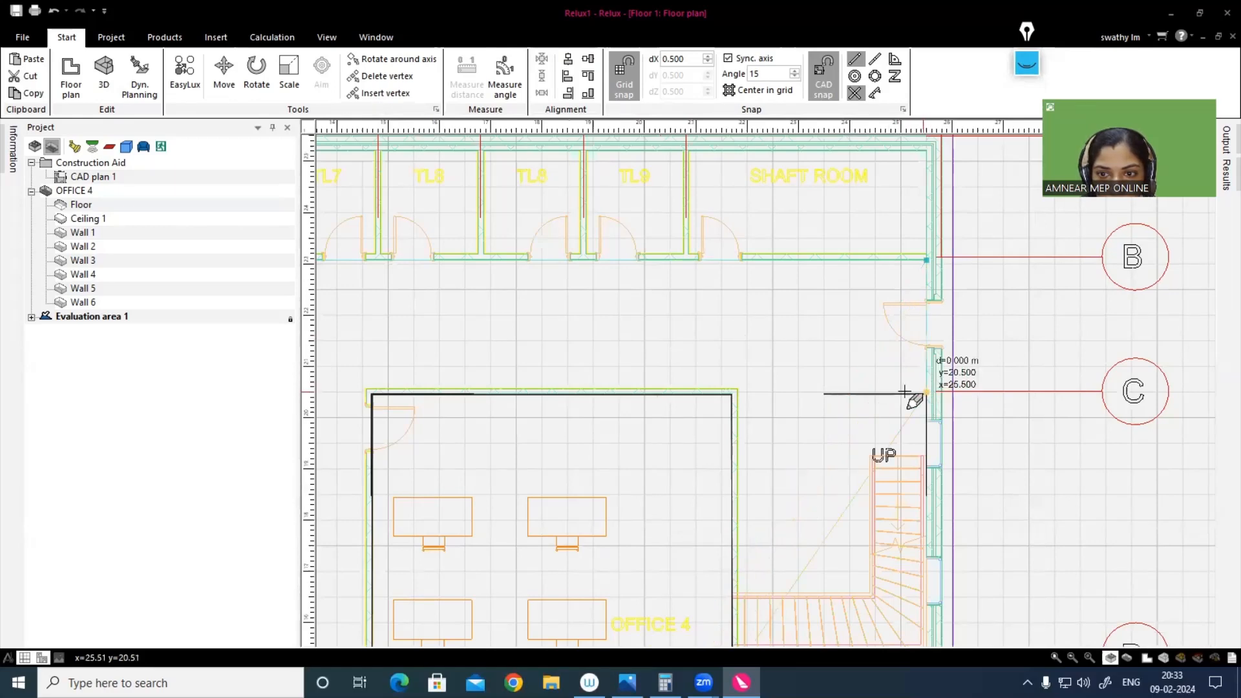
pyautogui.scroll(-2, 543, 368)
pyautogui.moveTo(547, 365); pyautogui.dragTo(790, 391, button='middle')
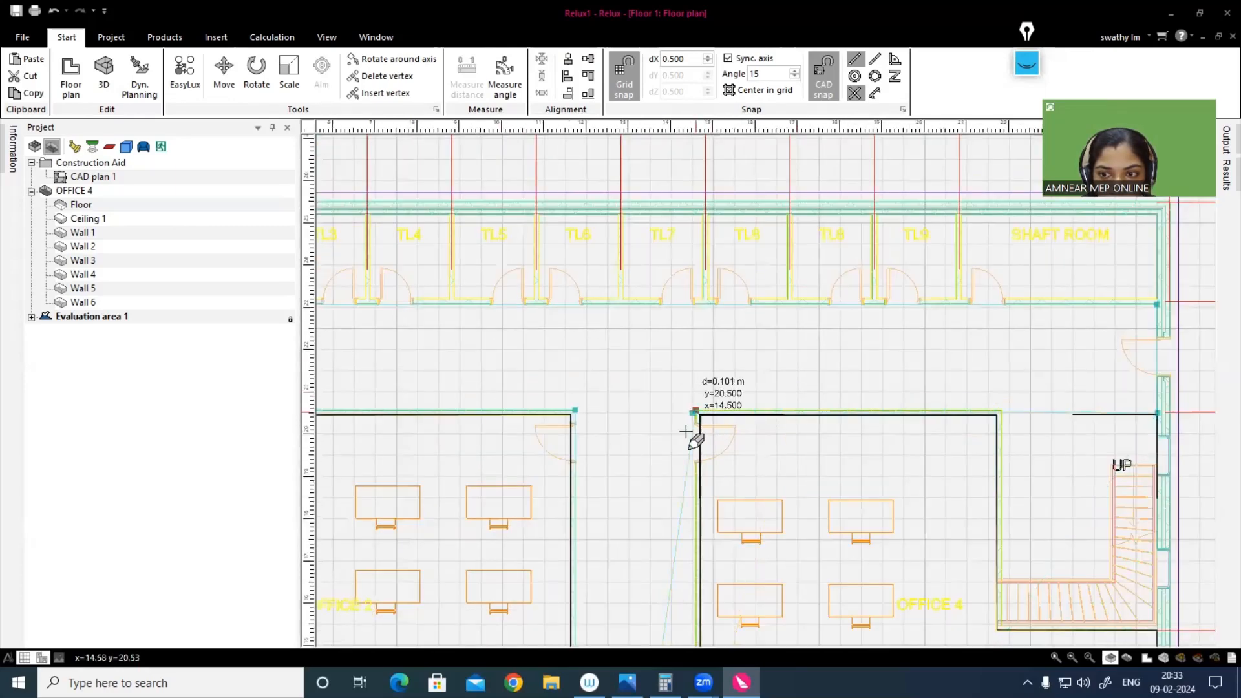
pyautogui.click(695, 411)
# Step: Trace the corridor outline down the Office 4 and Office 3 wall to the entrance wall, and close it at the starting corner to create the room
pyautogui.scroll(-1, 688, 458)
pyautogui.moveTo(692, 343); pyautogui.dragTo(709, 262, button='middle')
pyautogui.scroll(-1, 742, 205)
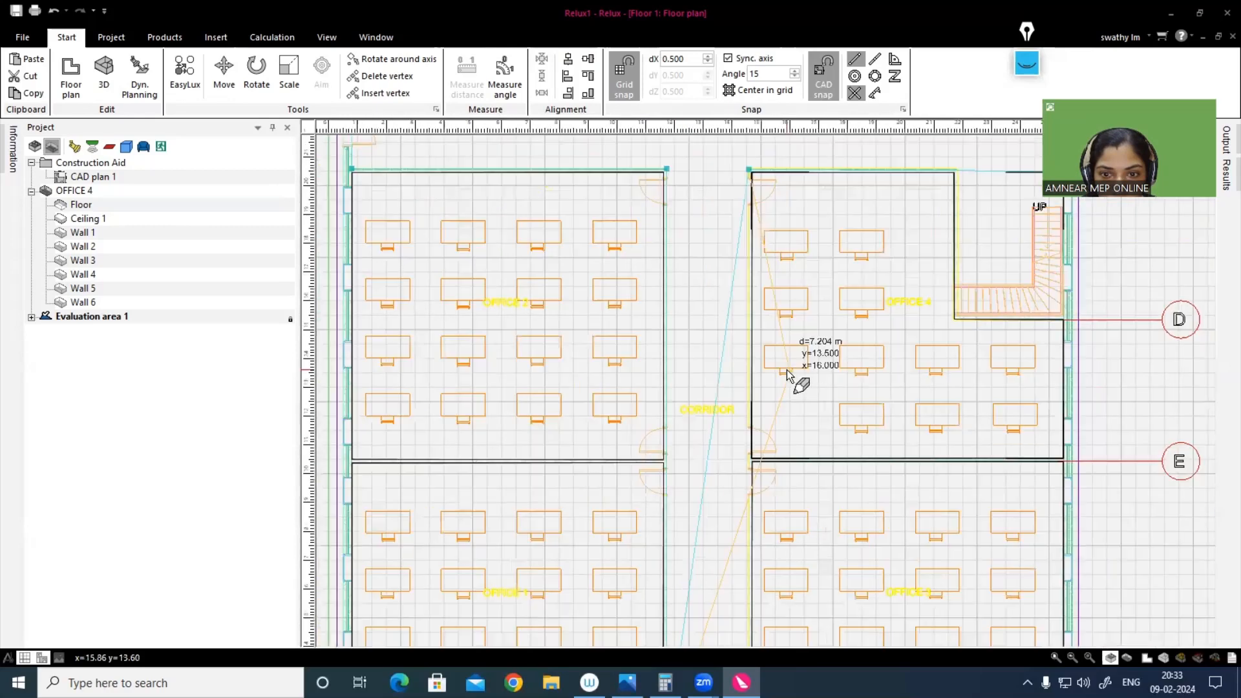
pyautogui.moveTo(755, 472); pyautogui.dragTo(788, 223, button='middle')
pyautogui.scroll(-1, 788, 223)
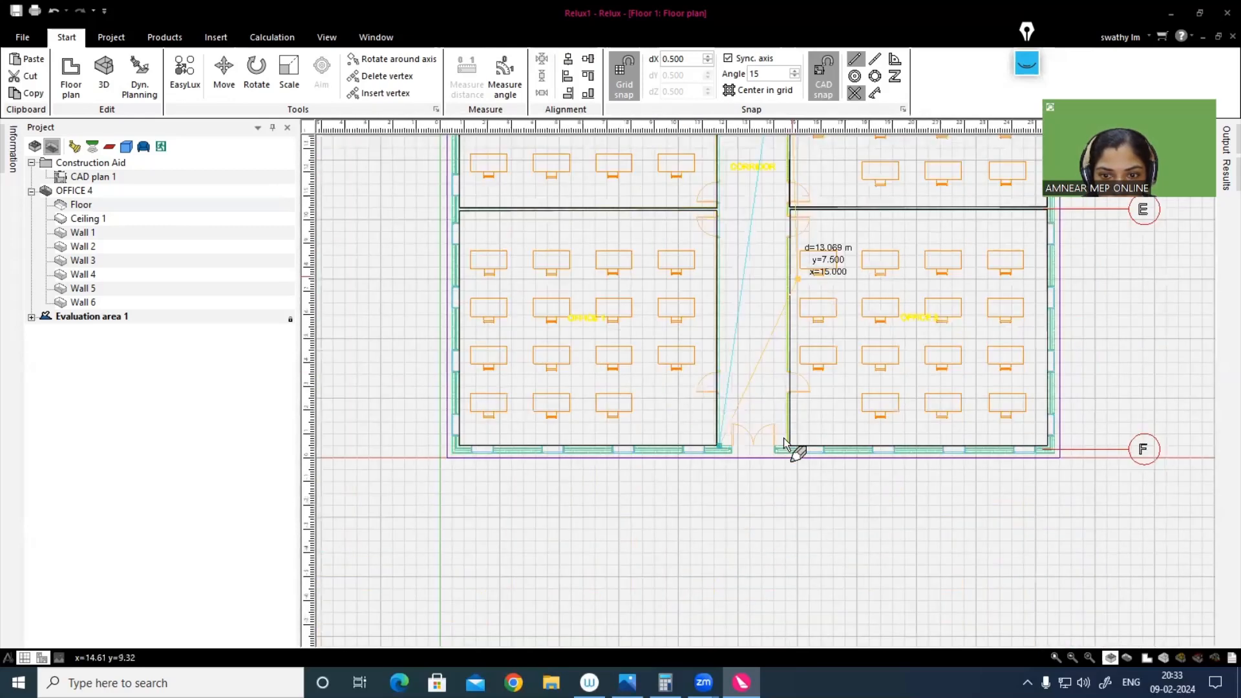
pyautogui.scroll(1, 785, 452)
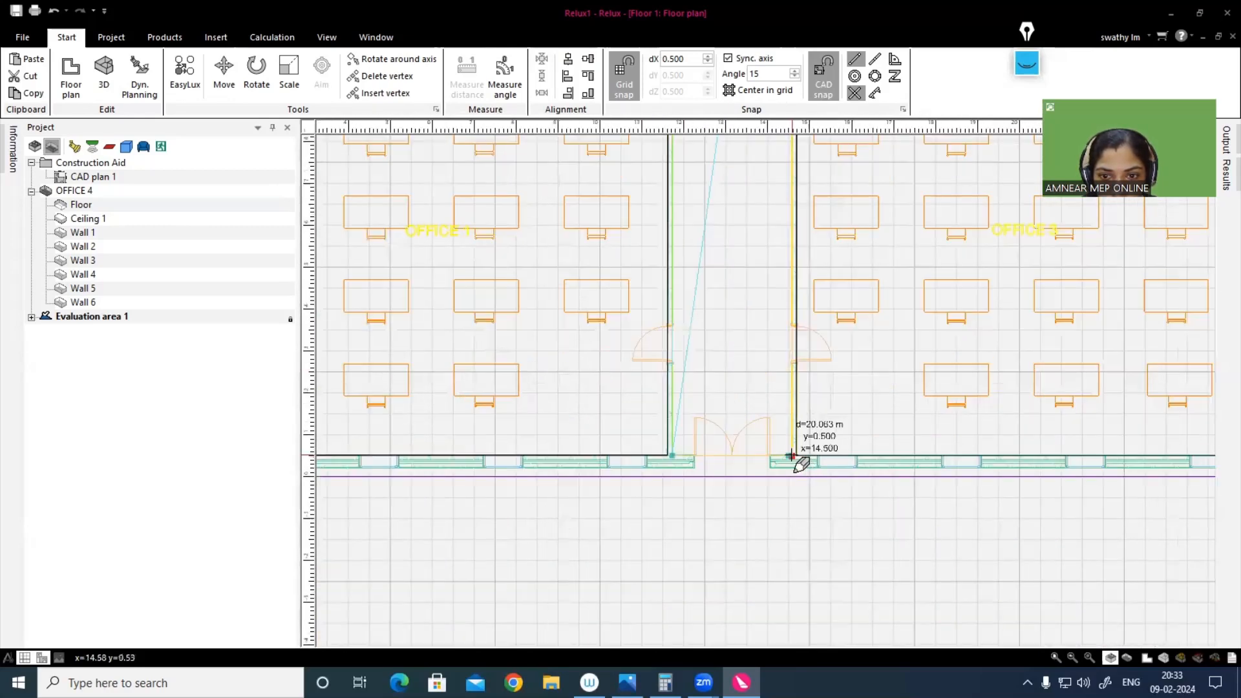
pyautogui.click(791, 455)
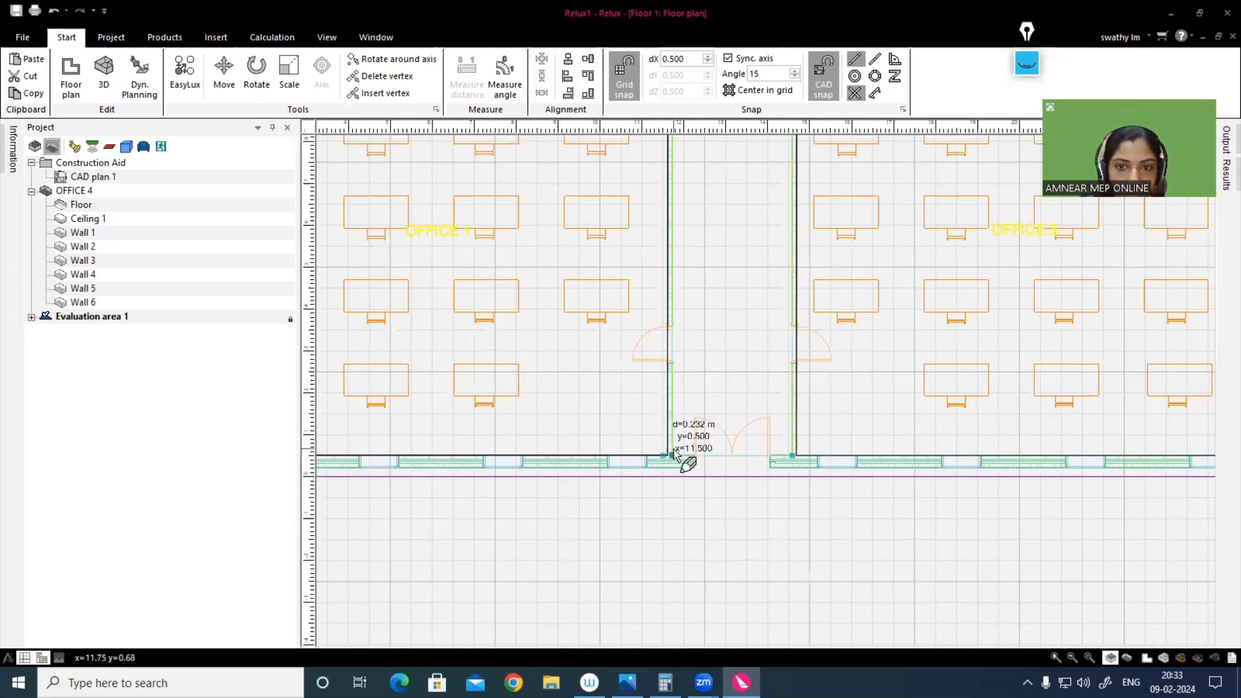
pyautogui.doubleClick(672, 455)
pyautogui.scroll(-3, 811, 468)
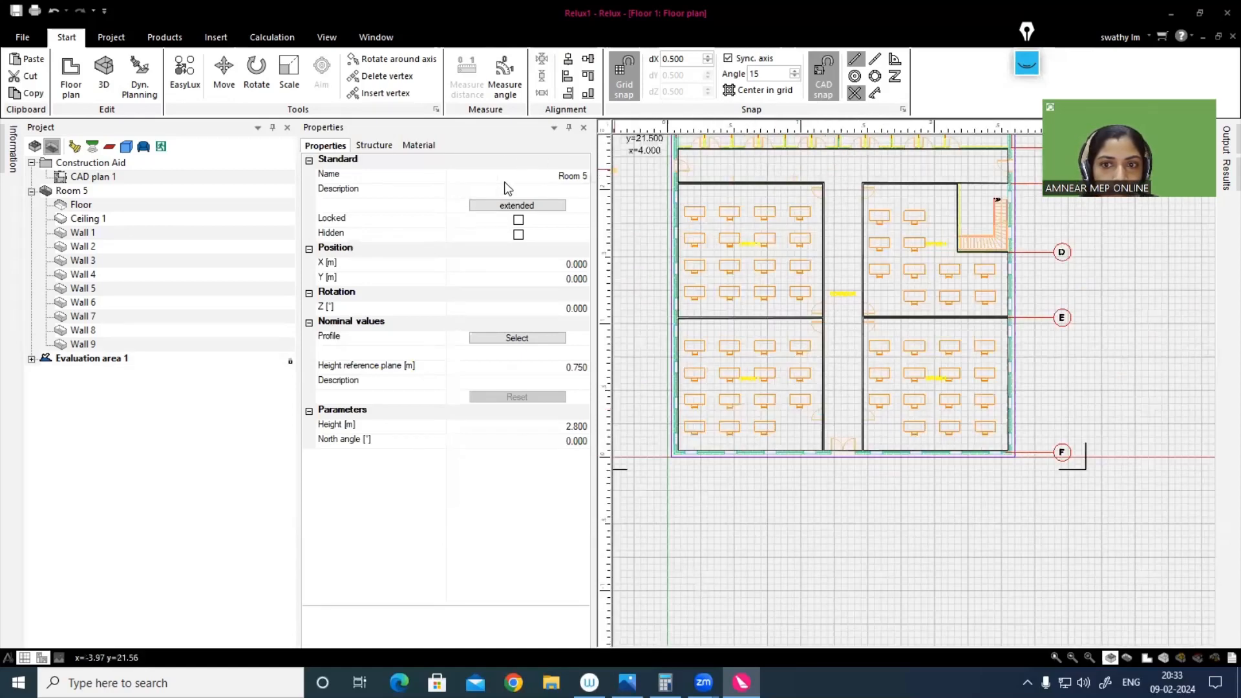
# Step: Name the new room CORRIDOR, assign it the traffic zone utilisation profile 9.1: Corridors and circulation areas, and close its properties
pyautogui.click(566, 178)
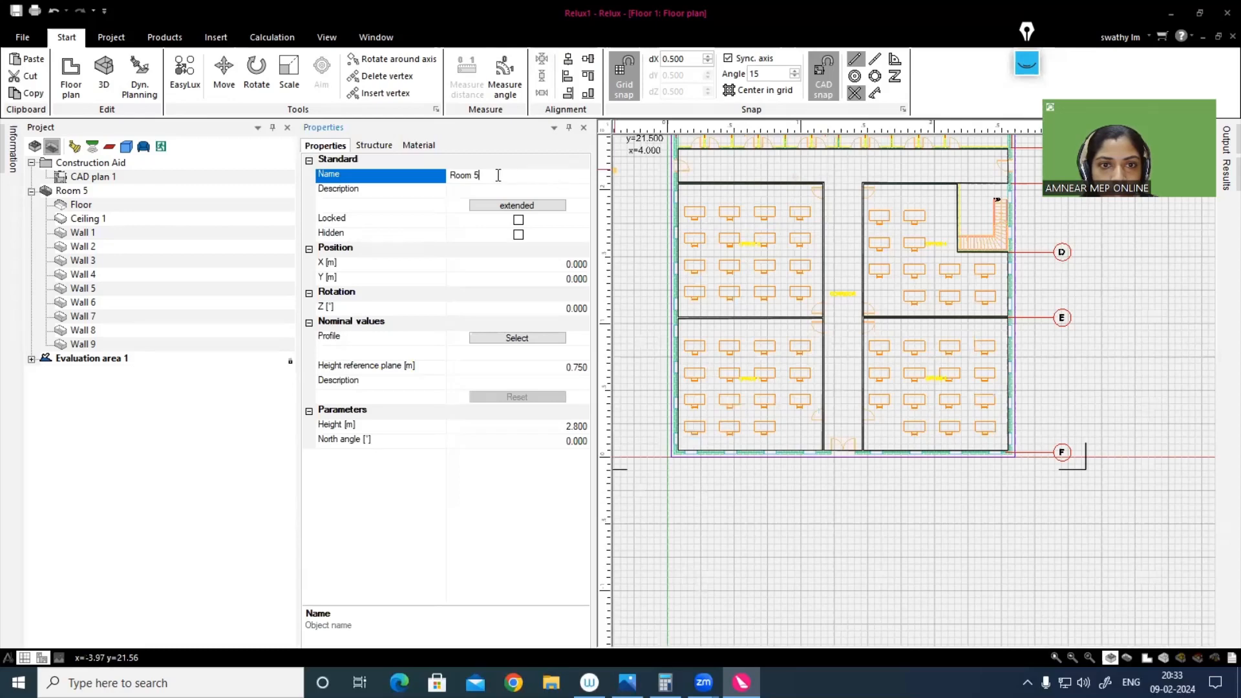
pyautogui.write('CORRIDOR')
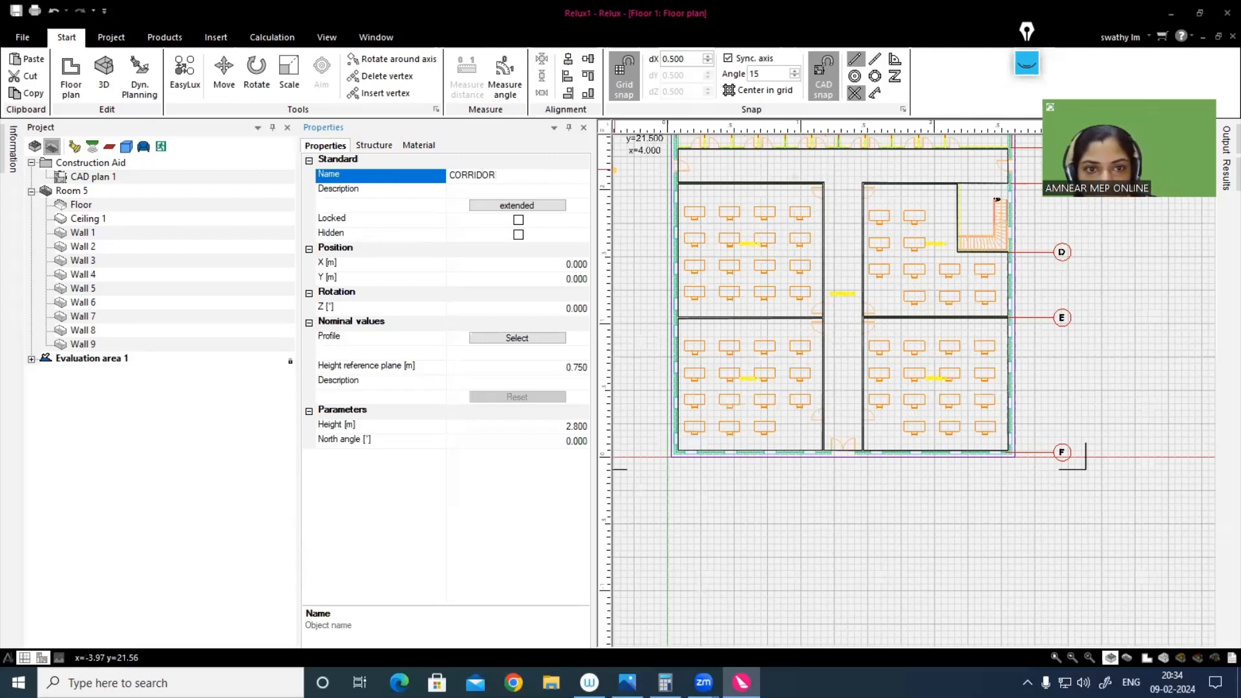
pyautogui.click(517, 337)
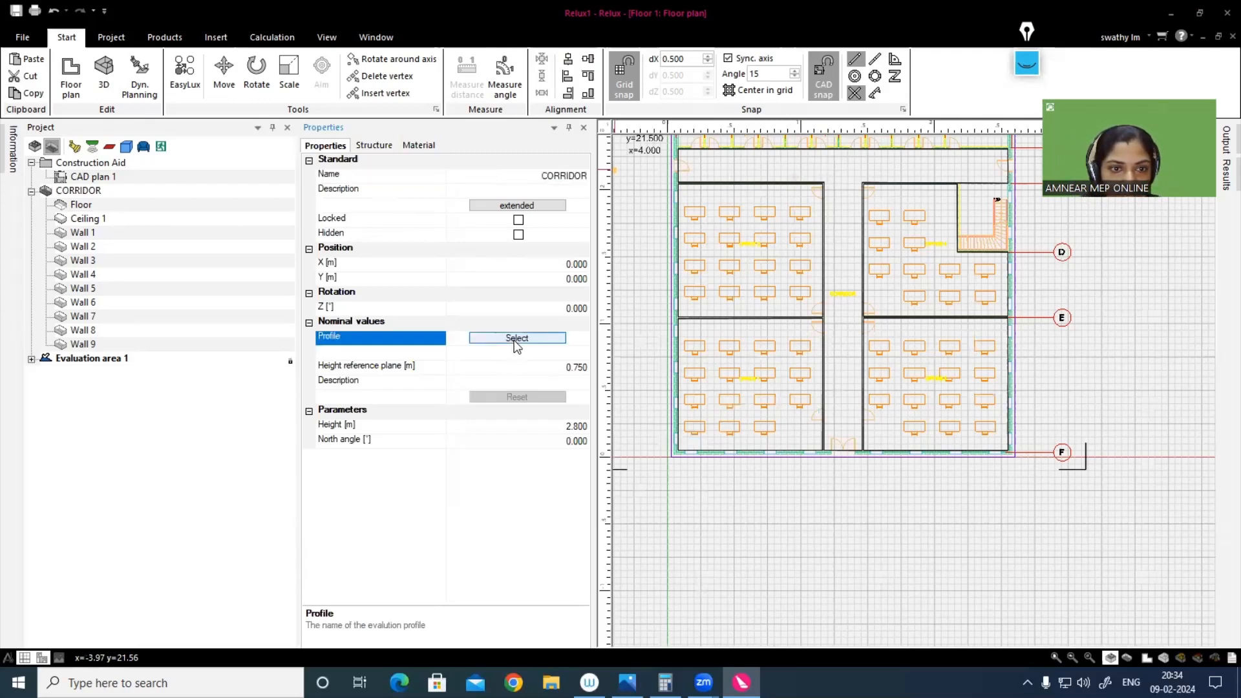
pyautogui.click(61, 280)
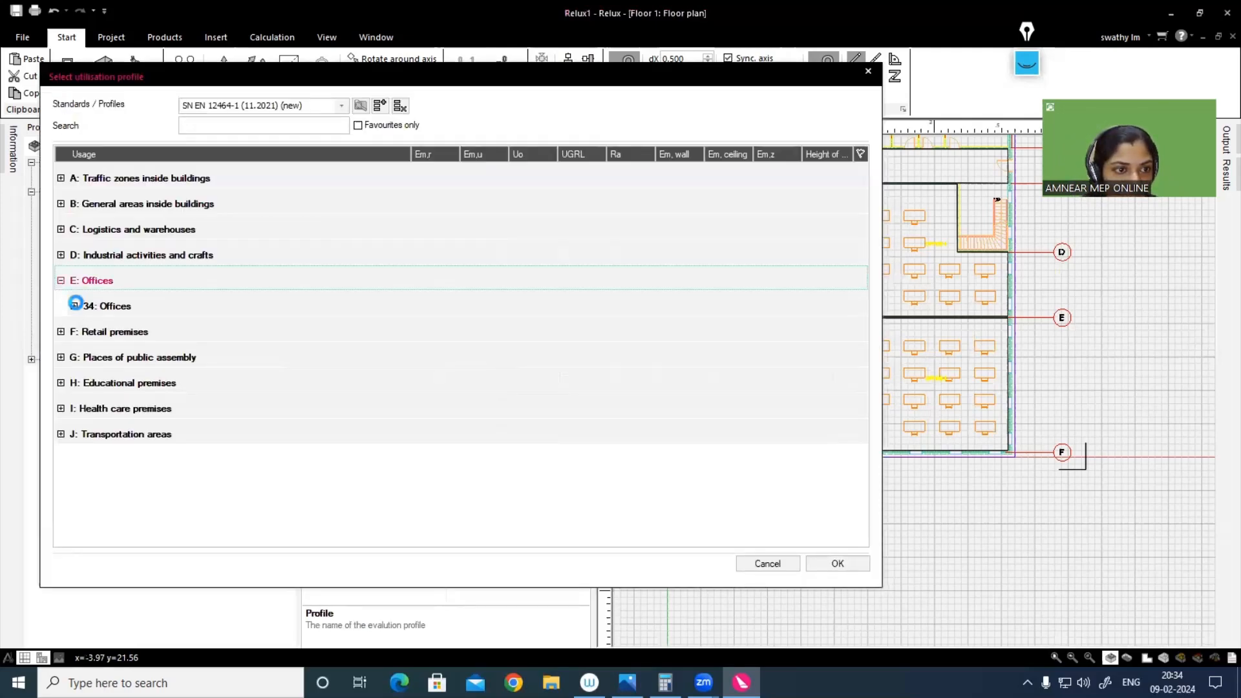
pyautogui.click(73, 306)
pyautogui.click(60, 177)
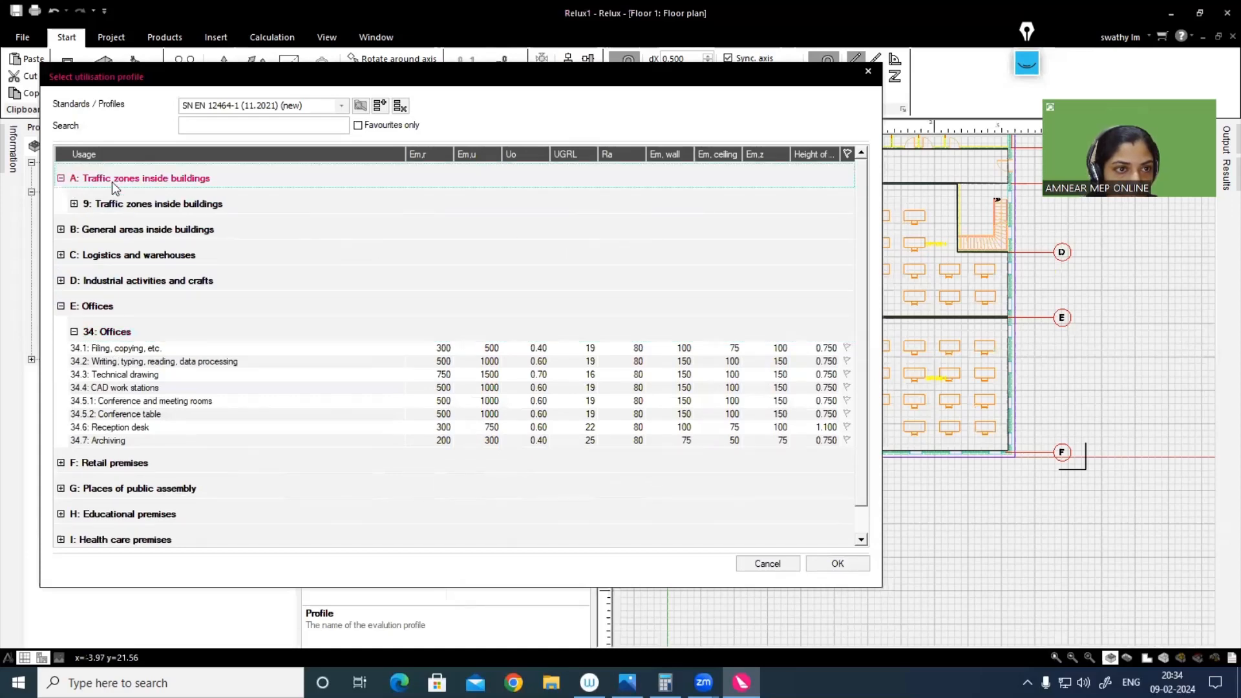
pyautogui.click(74, 204)
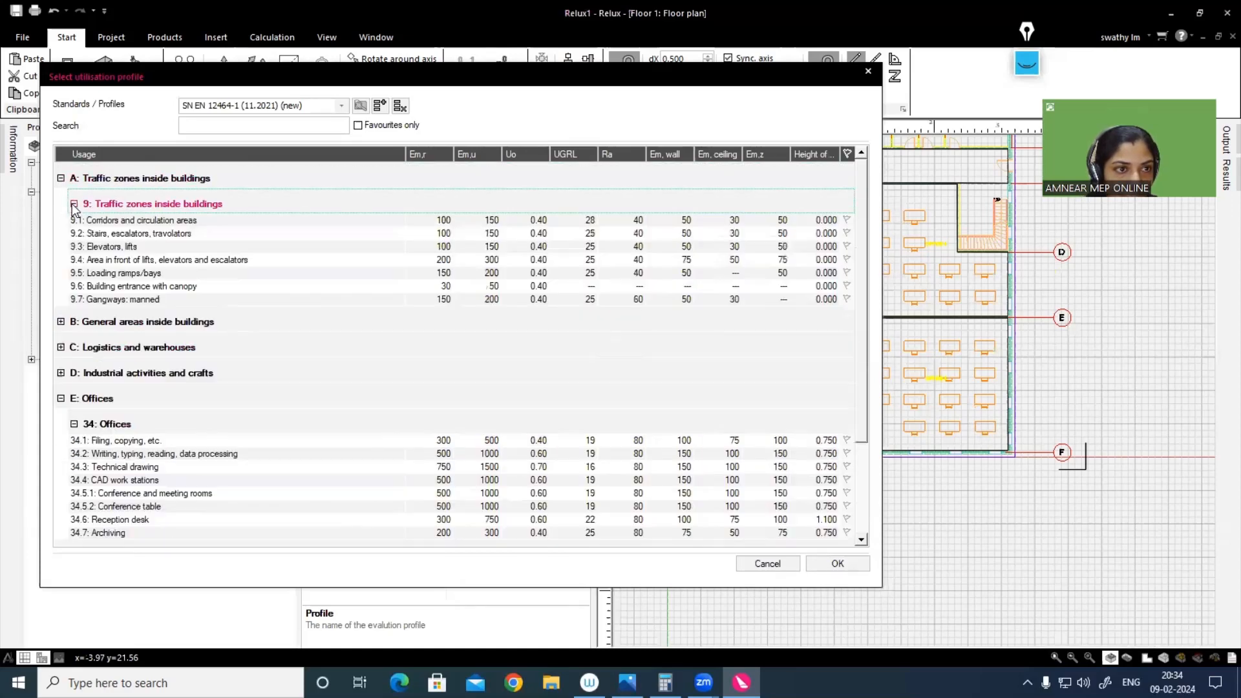
pyautogui.click(136, 221)
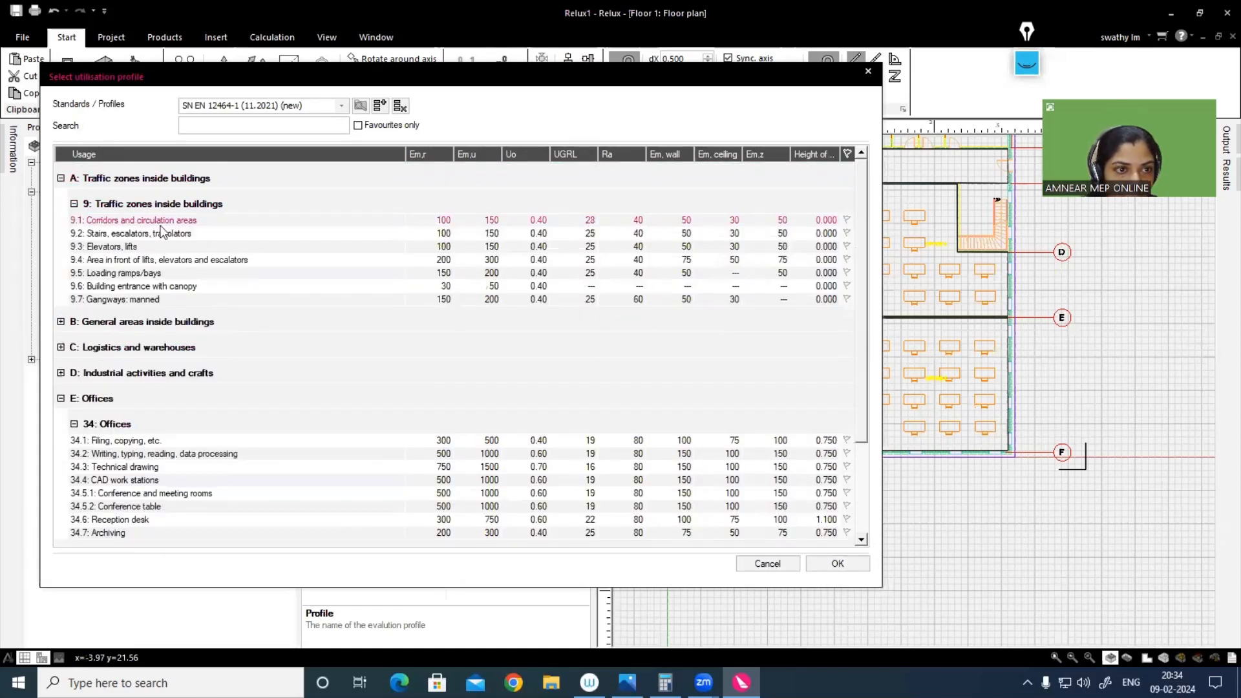
pyautogui.click(828, 565)
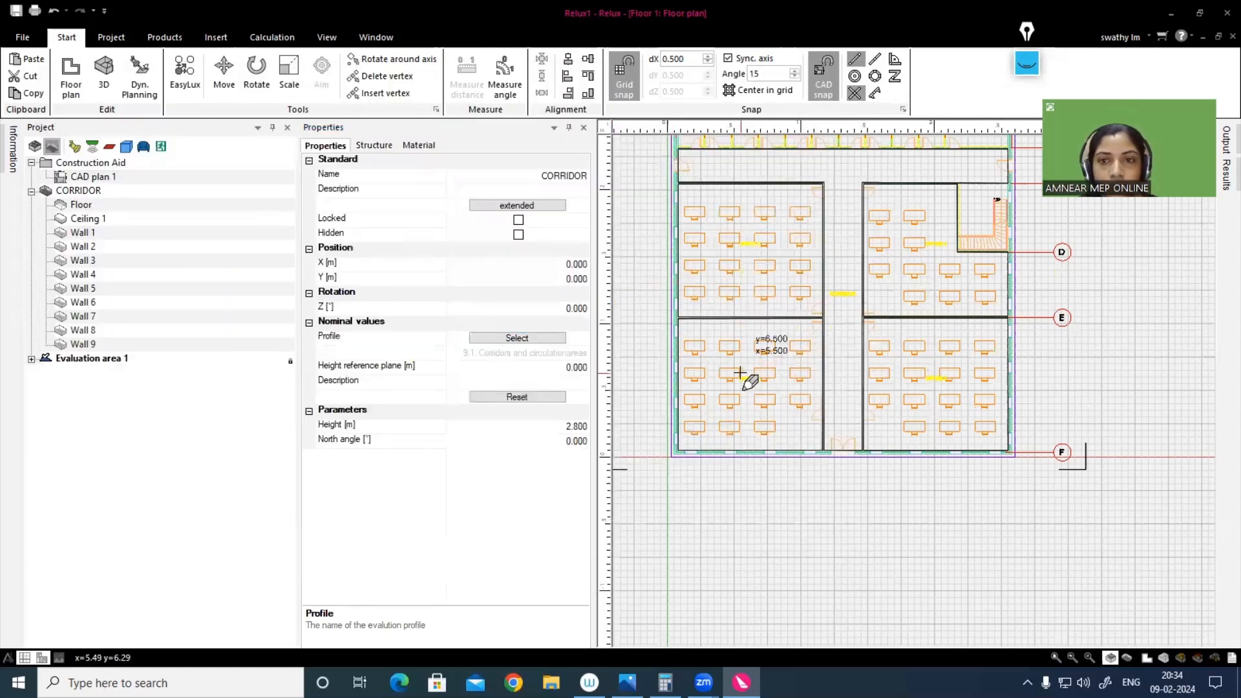
pyautogui.click(584, 128)
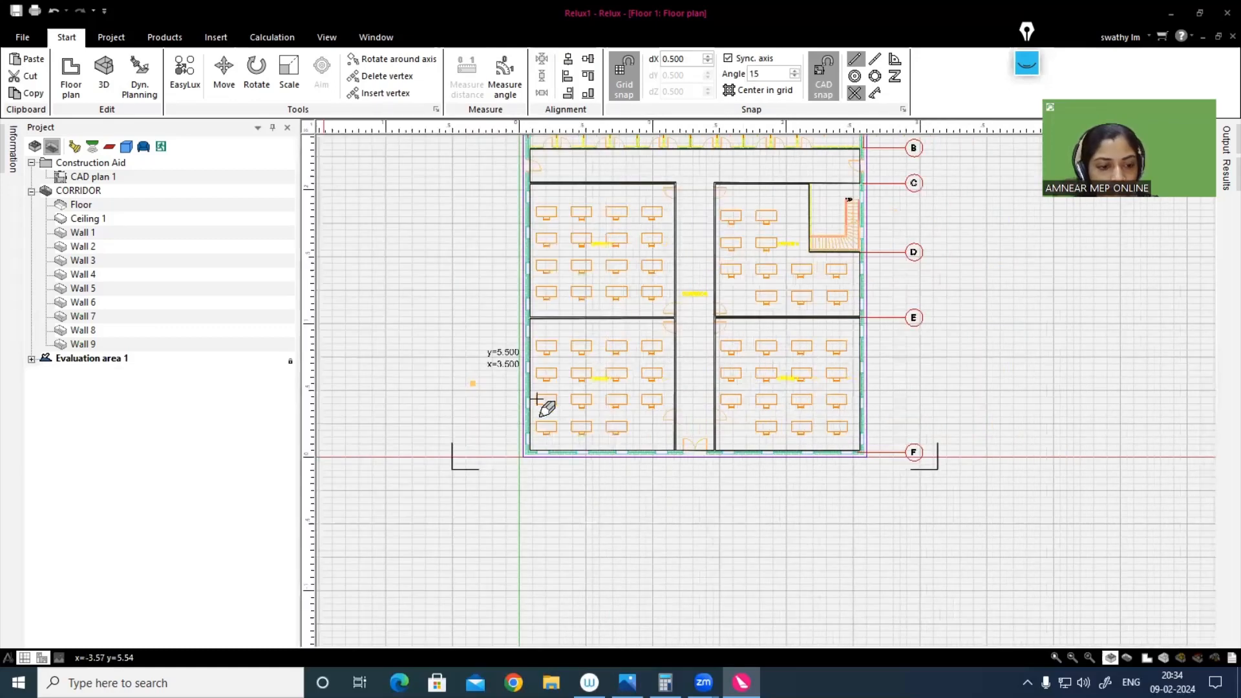
pyautogui.moveTo(493, 378); pyautogui.dragTo(468, 454, button='middle')
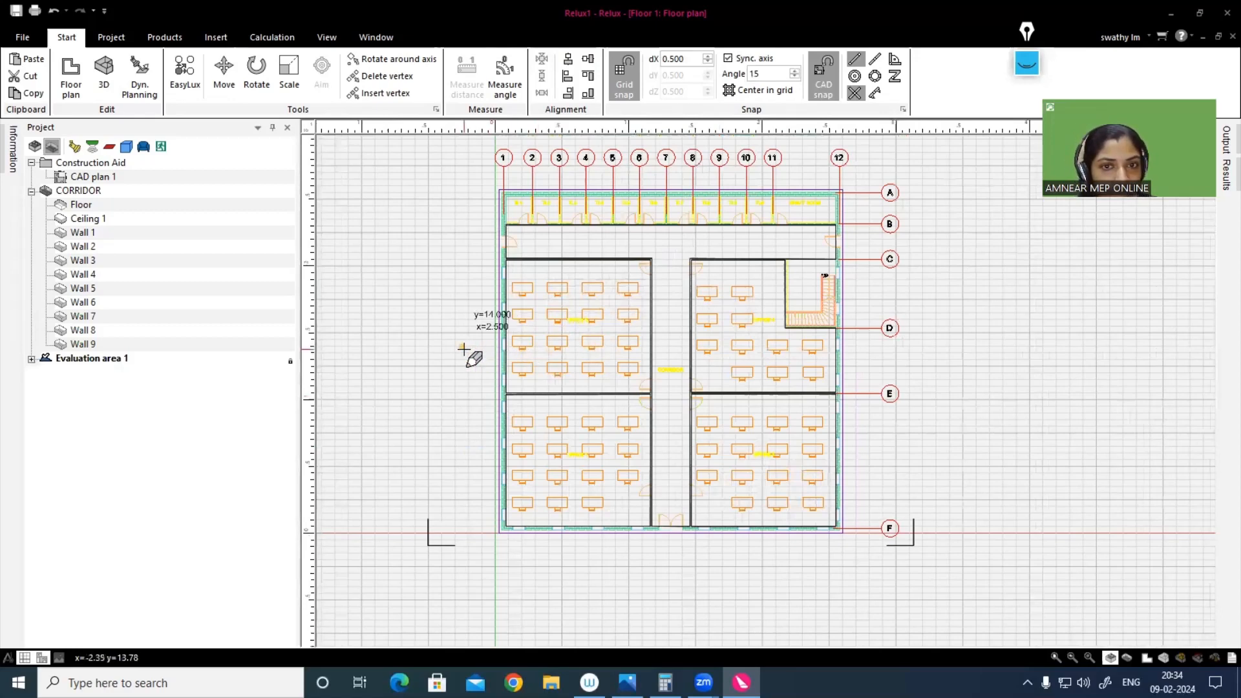
pyautogui.press('Escape')
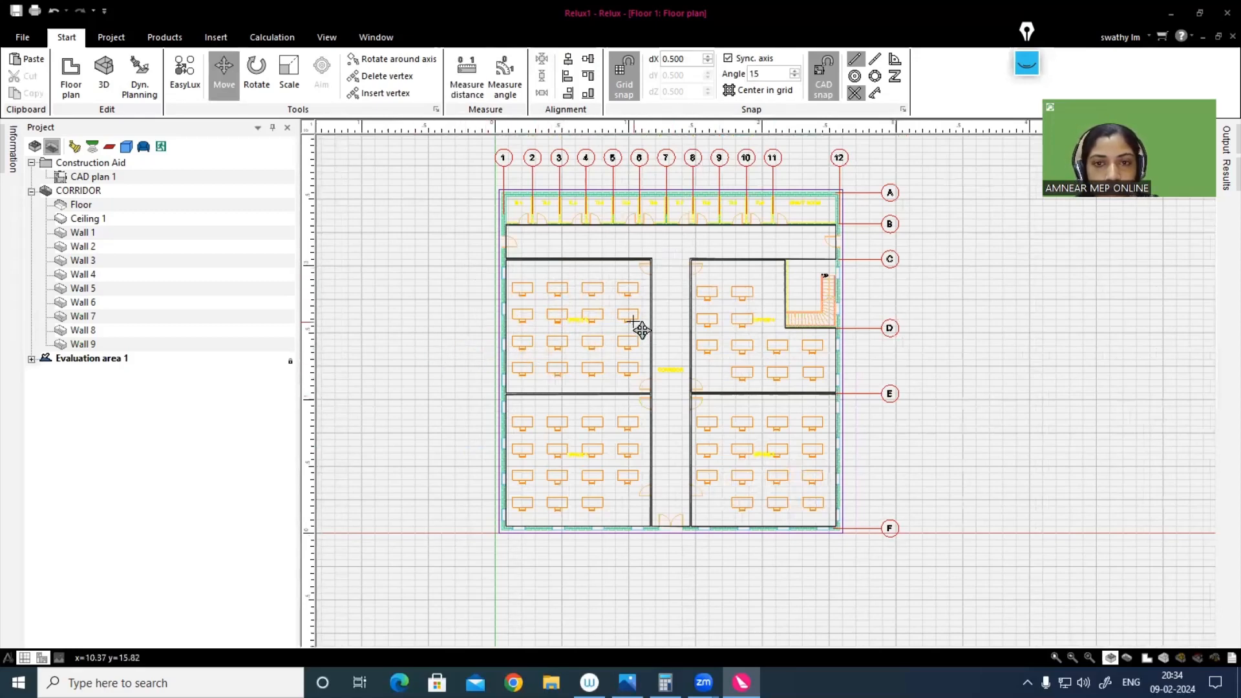
pyautogui.moveTo(633, 322); pyautogui.dragTo(617, 355, button='middle')
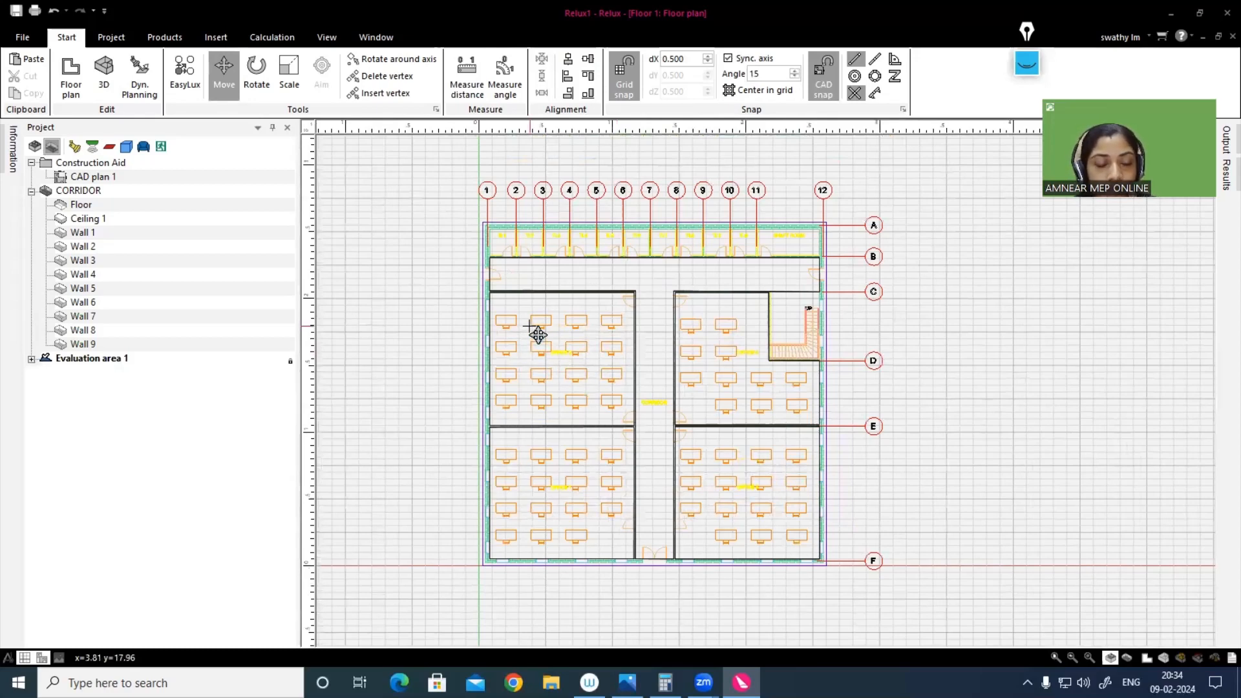
pyautogui.press('space')
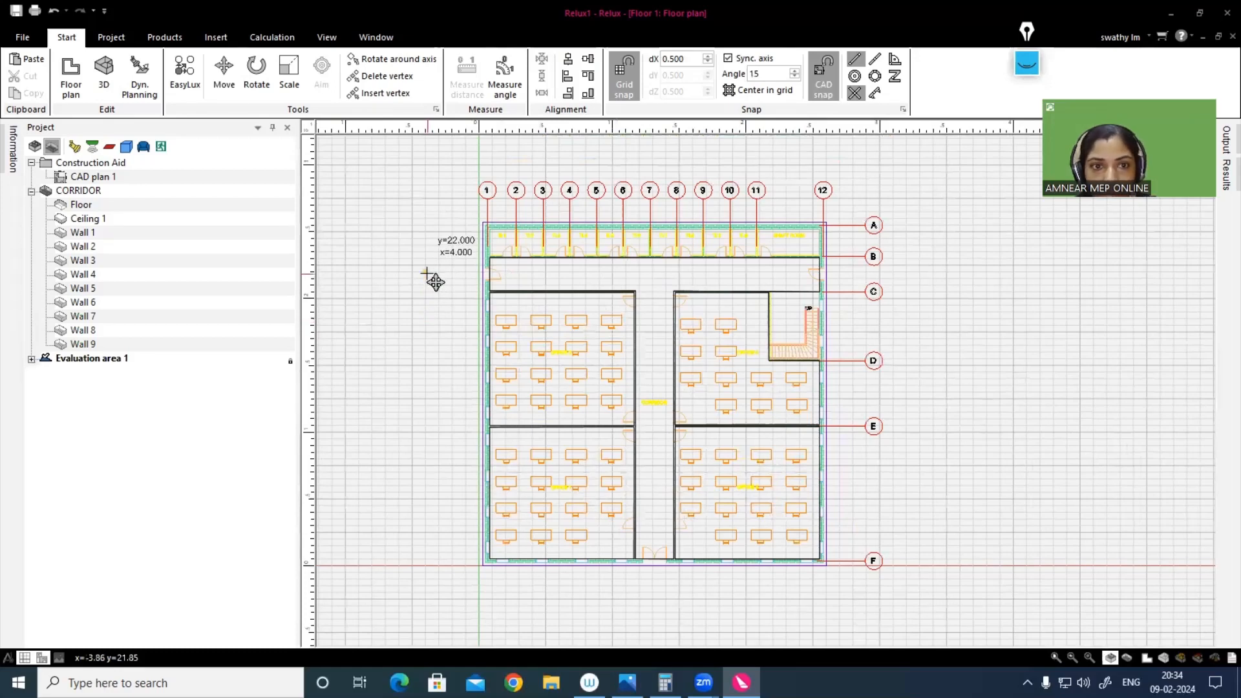
pyautogui.click(220, 96)
pyautogui.click(216, 37)
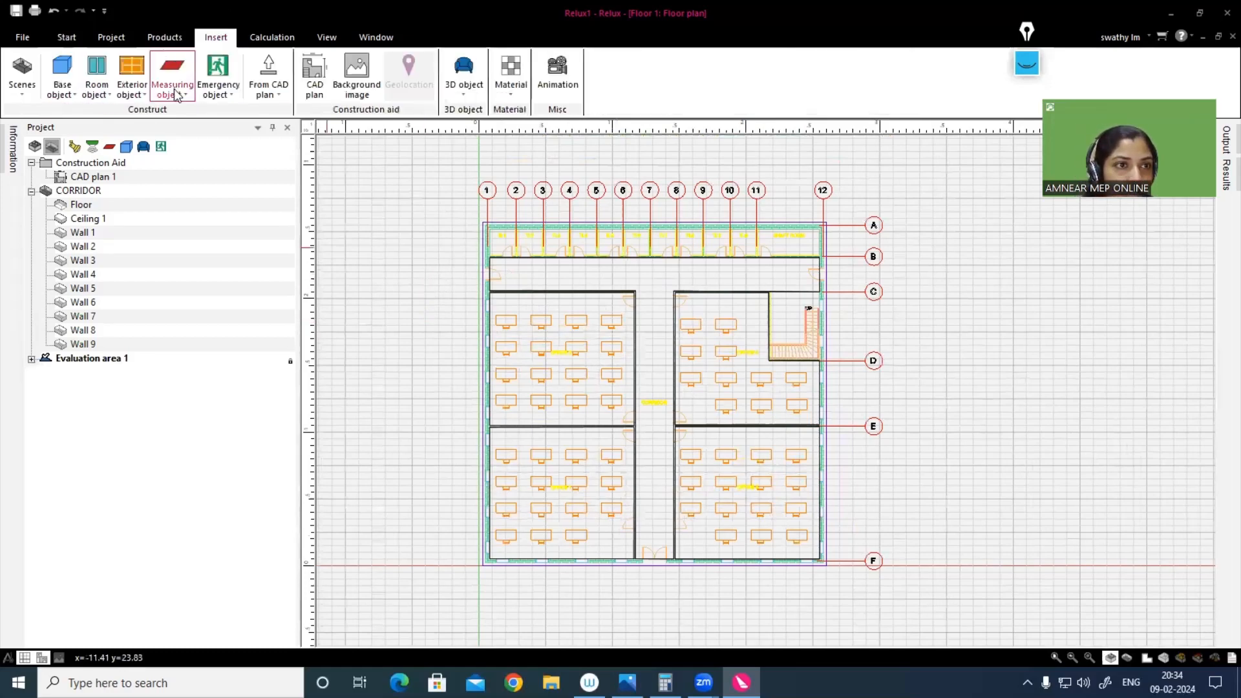
pyautogui.click(22, 90)
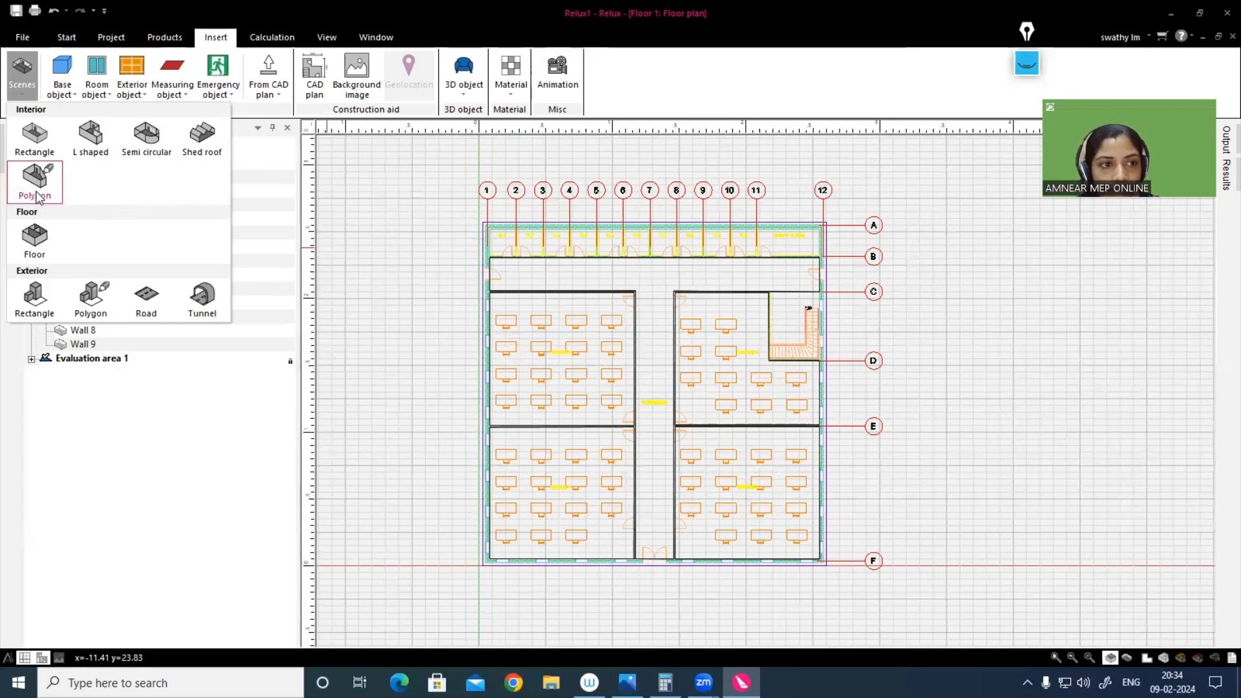
pyautogui.click(22, 87)
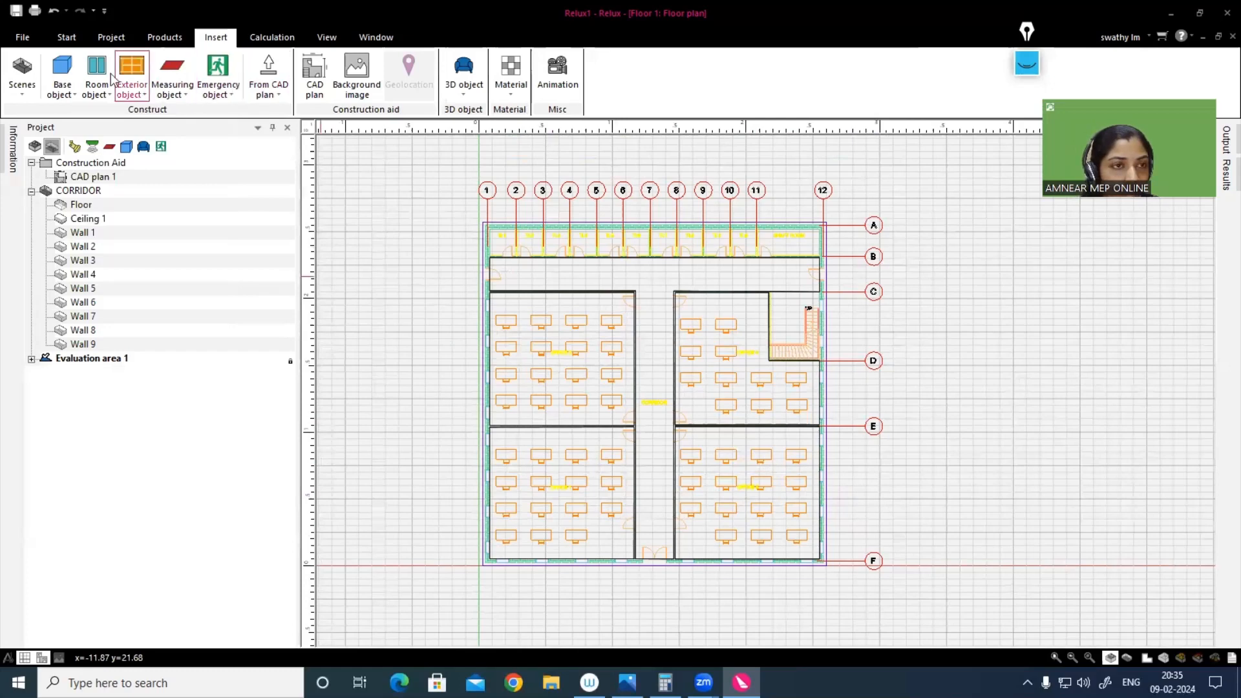
# Step: View the OFFICE 1 and OFFICE 2 scenes one after the other to check their modelled room outlines
pyautogui.click(113, 39)
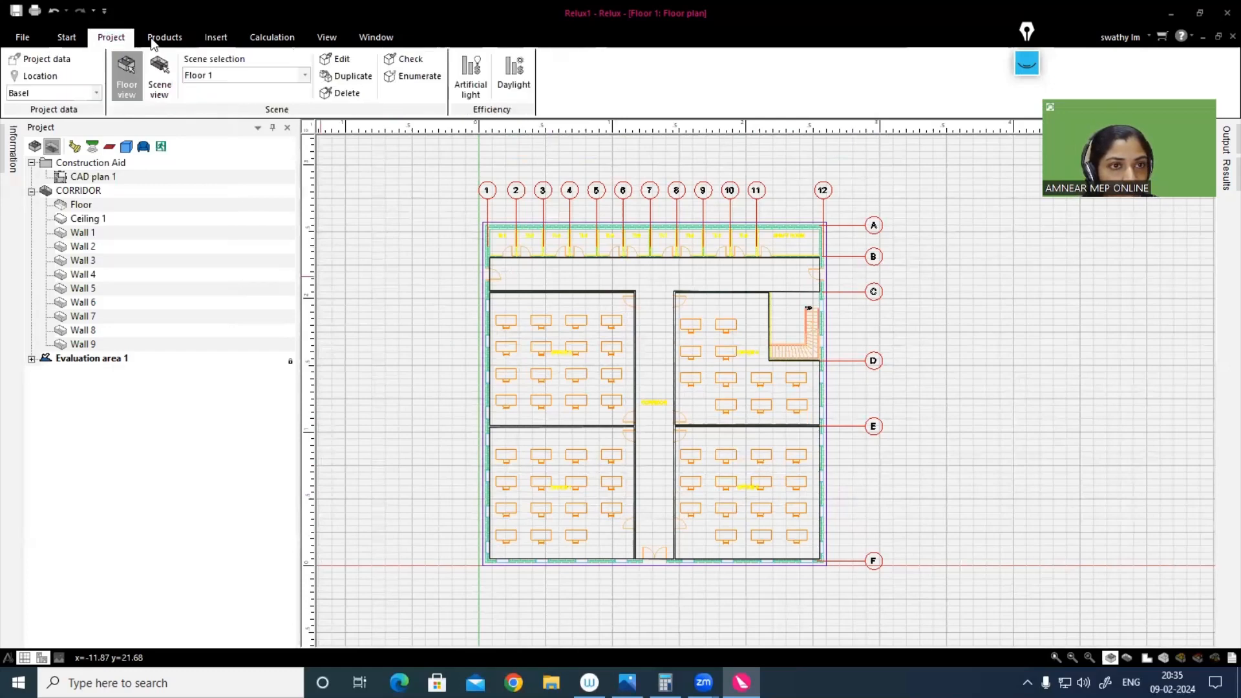
pyautogui.click(129, 98)
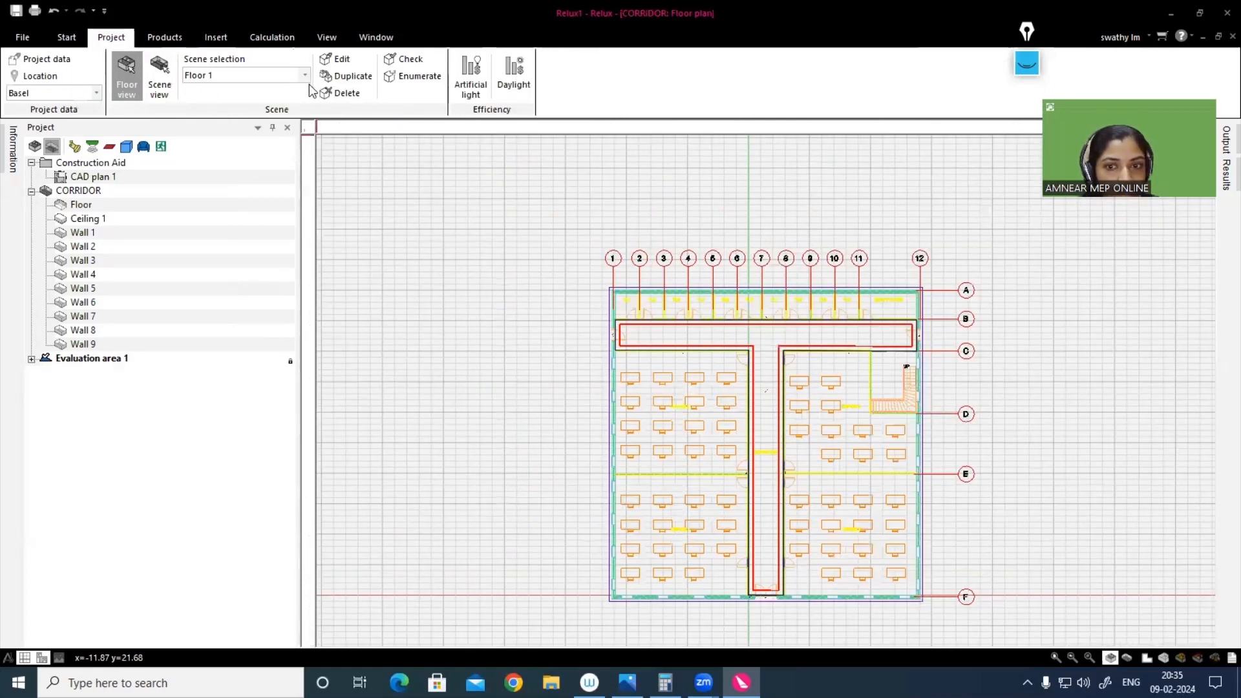
pyautogui.click(298, 84)
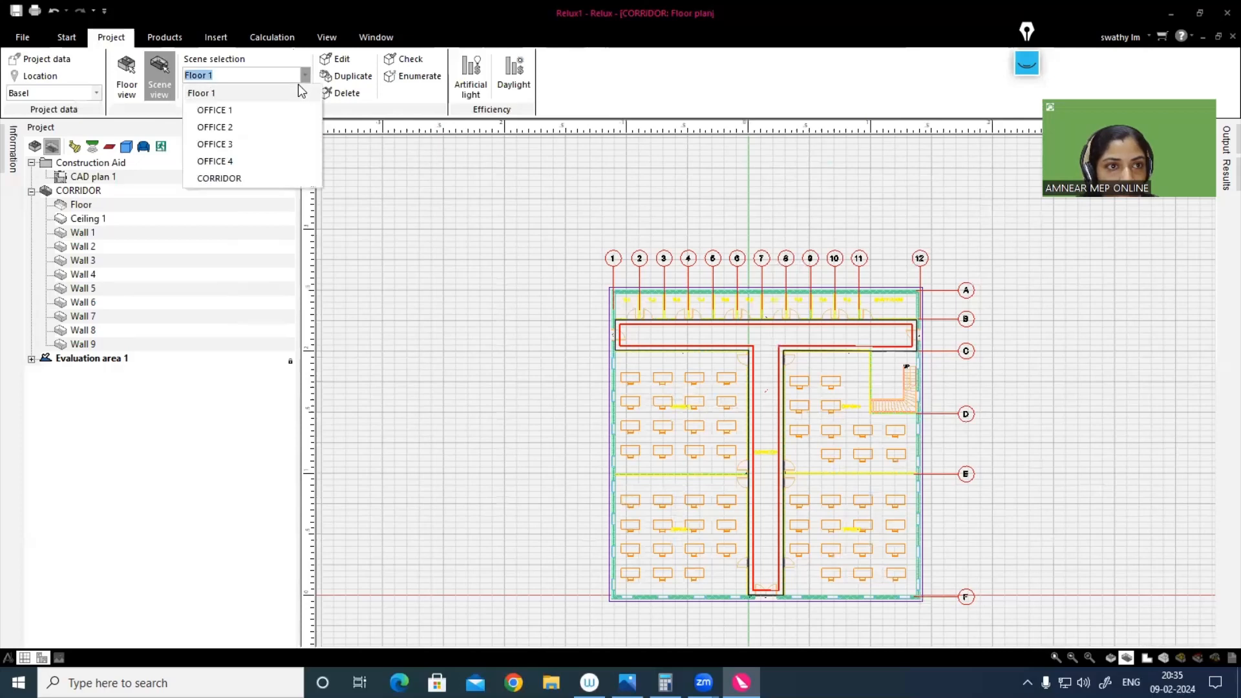
pyautogui.click(215, 111)
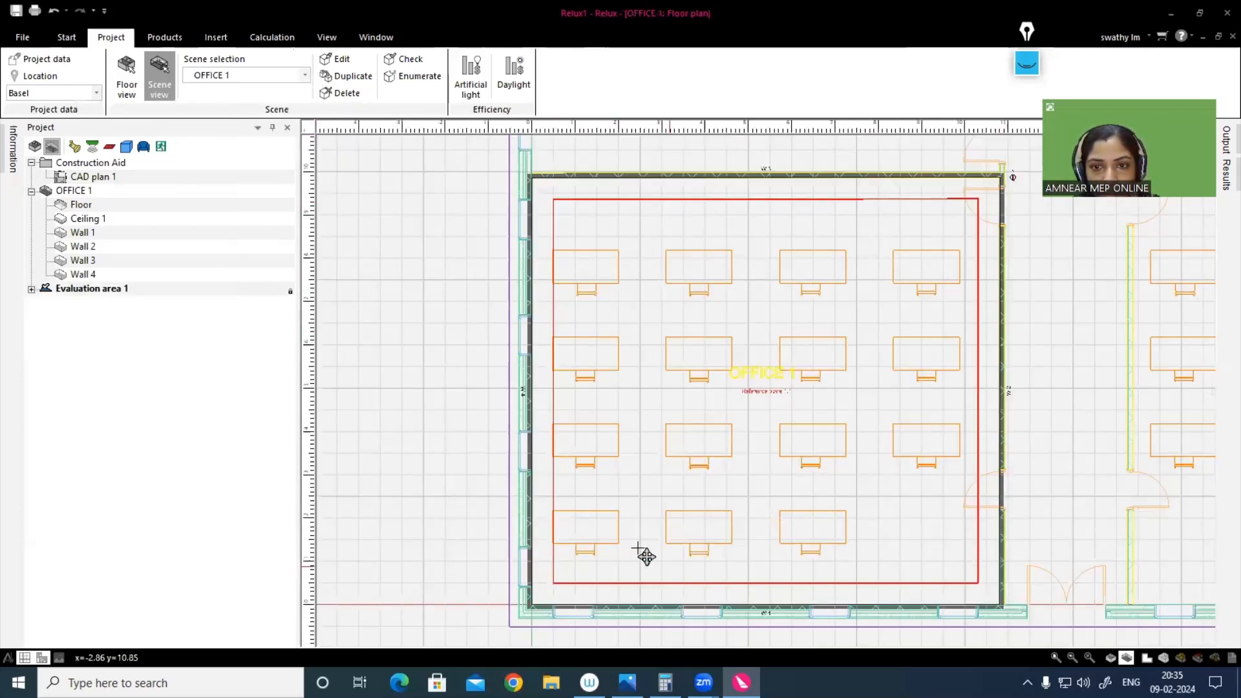
pyautogui.click(298, 76)
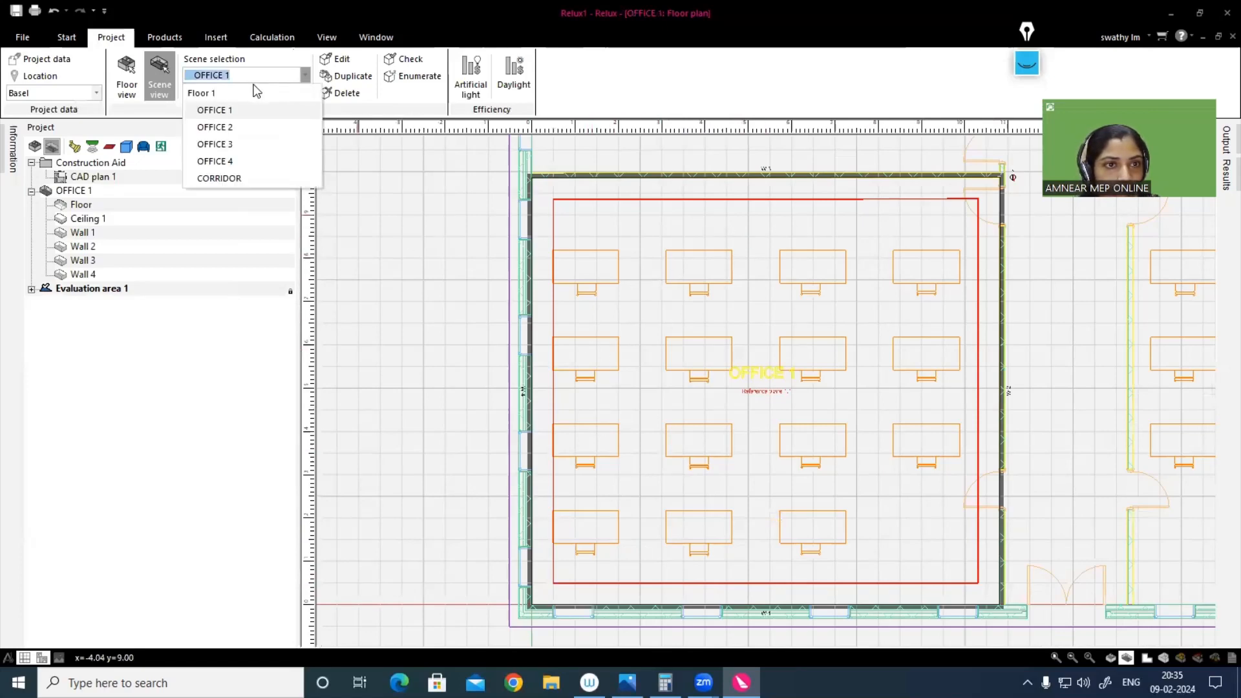
pyautogui.click(213, 124)
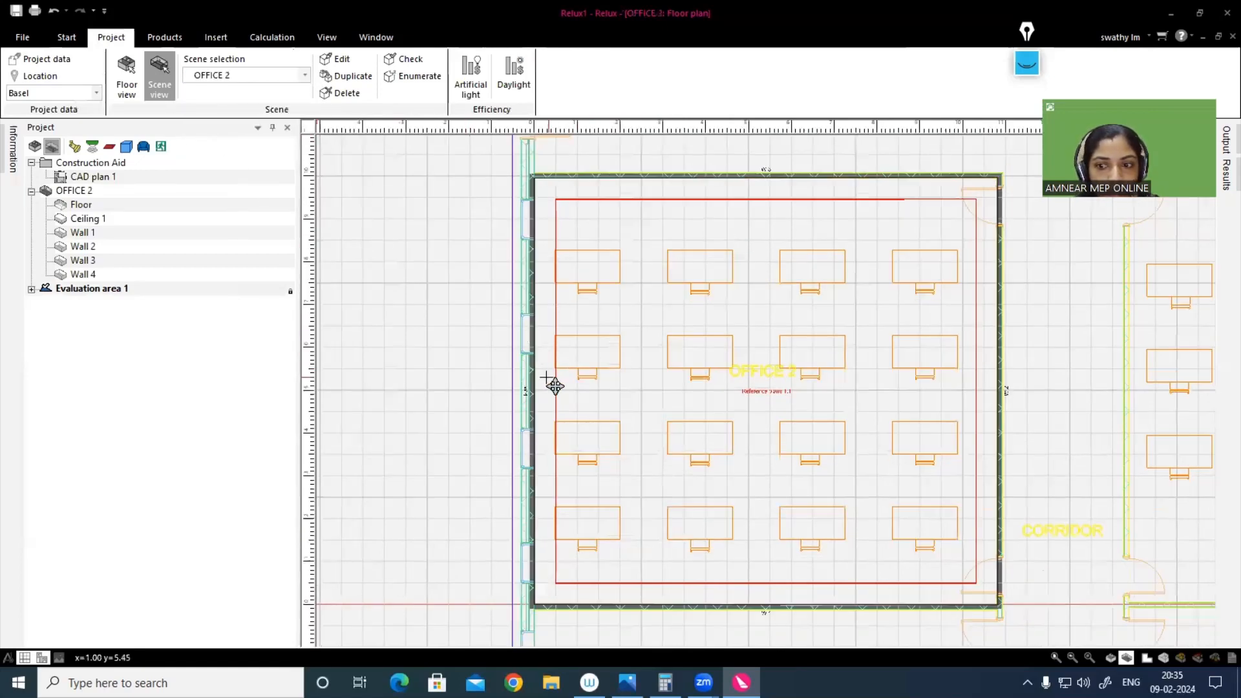
pyautogui.scroll(-1, 487, 273)
pyautogui.scroll(-1, 487, 273)
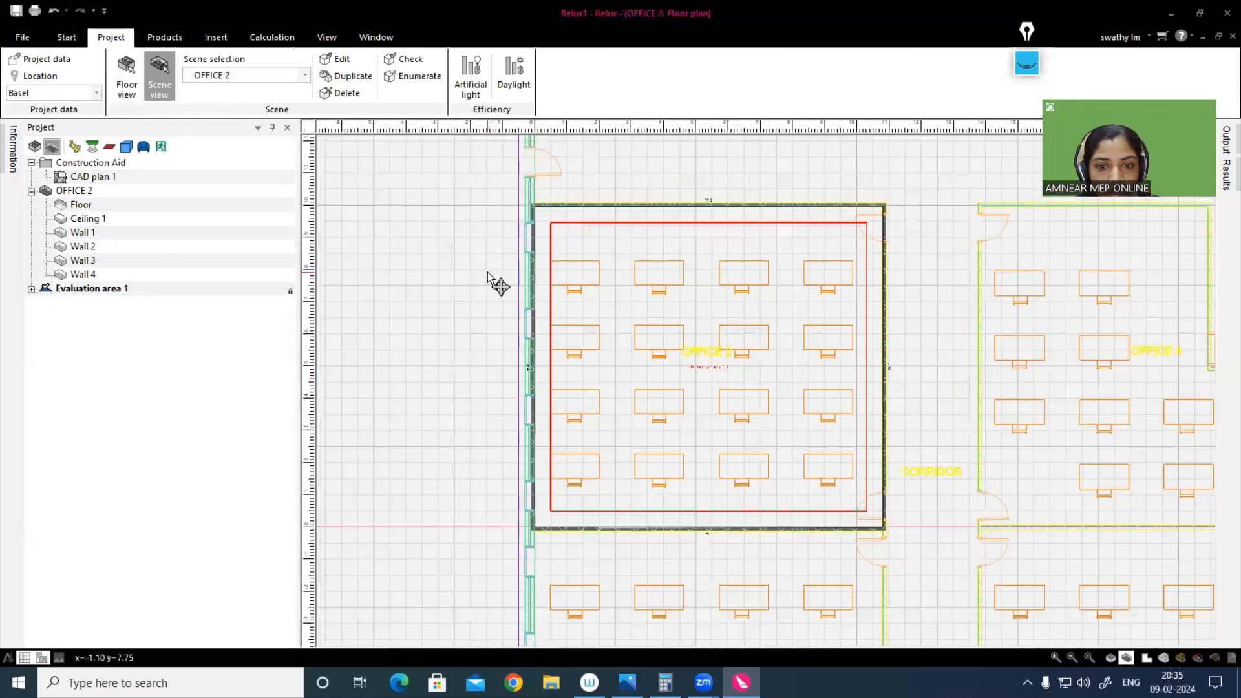
# Step: View the OFFICE 3, OFFICE 4 and CORRIDOR scenes in turn and examine their room outlines against the floor plan
pyautogui.click(270, 81)
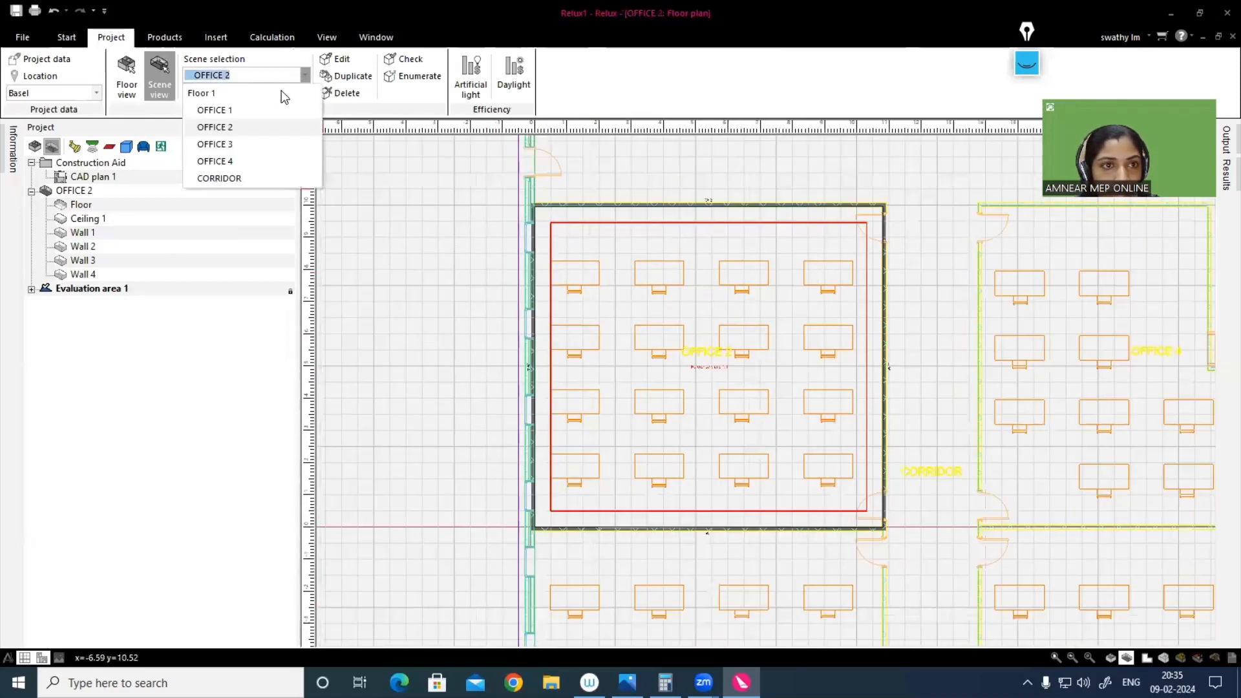
pyautogui.click(217, 140)
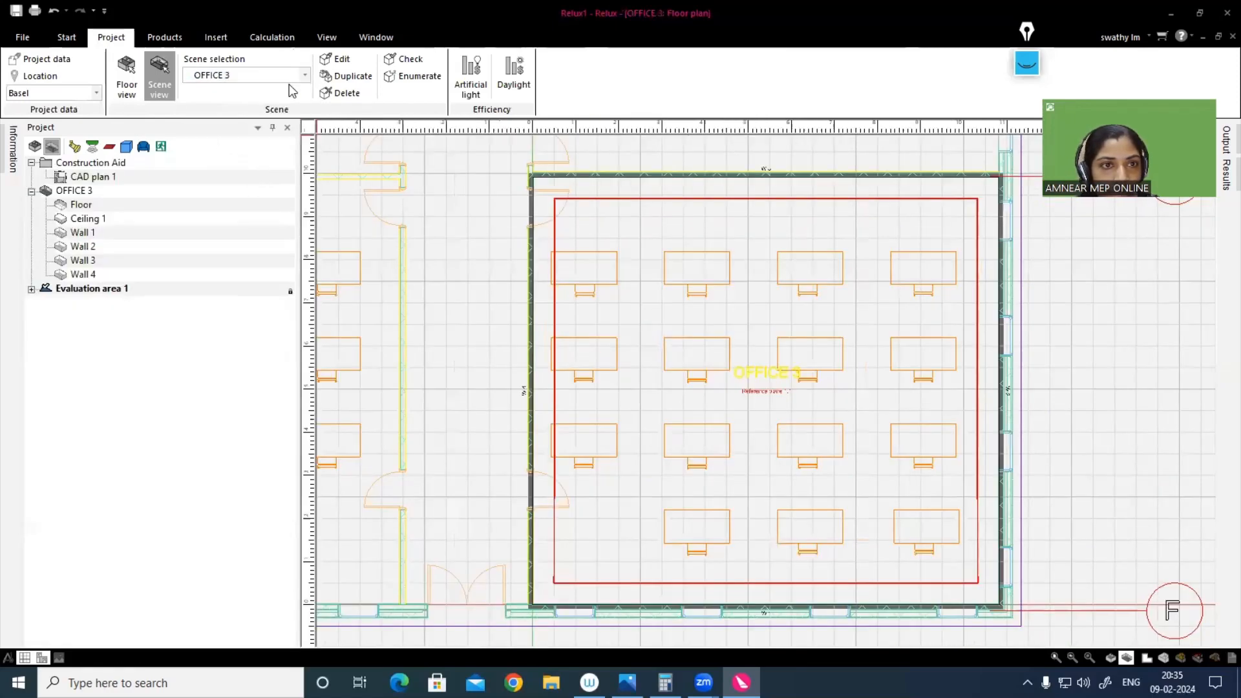
pyautogui.click(297, 82)
pyautogui.click(226, 161)
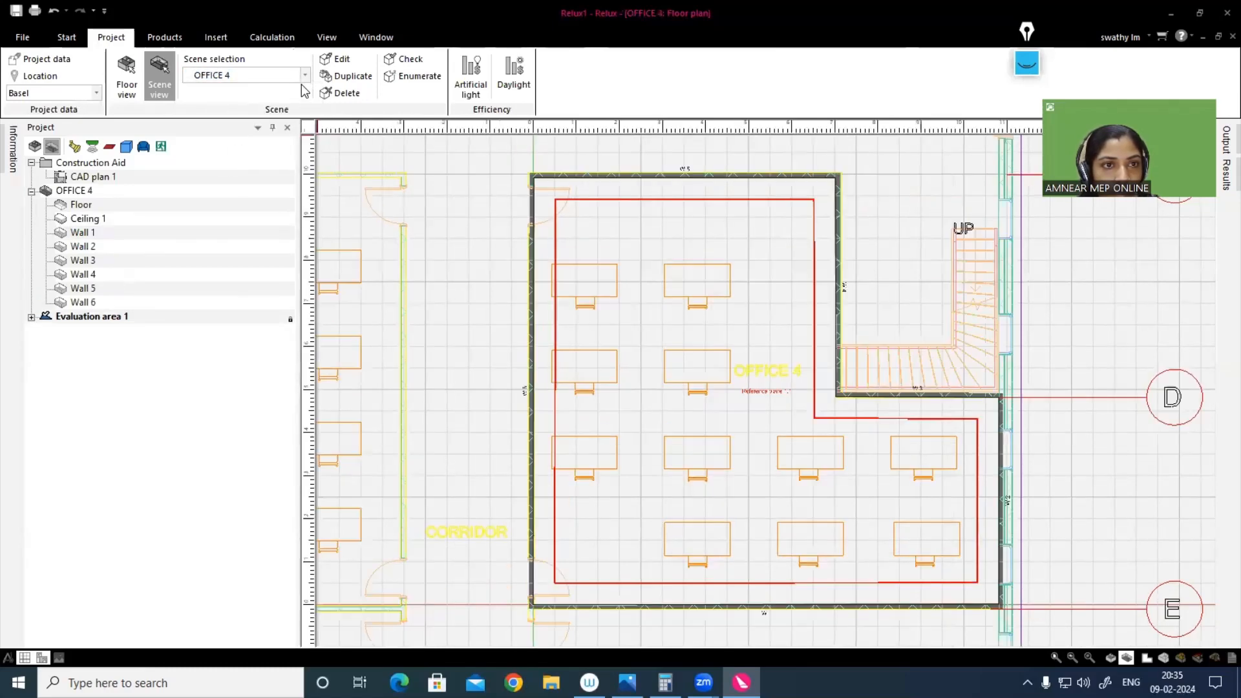
pyautogui.click(304, 76)
pyautogui.click(219, 178)
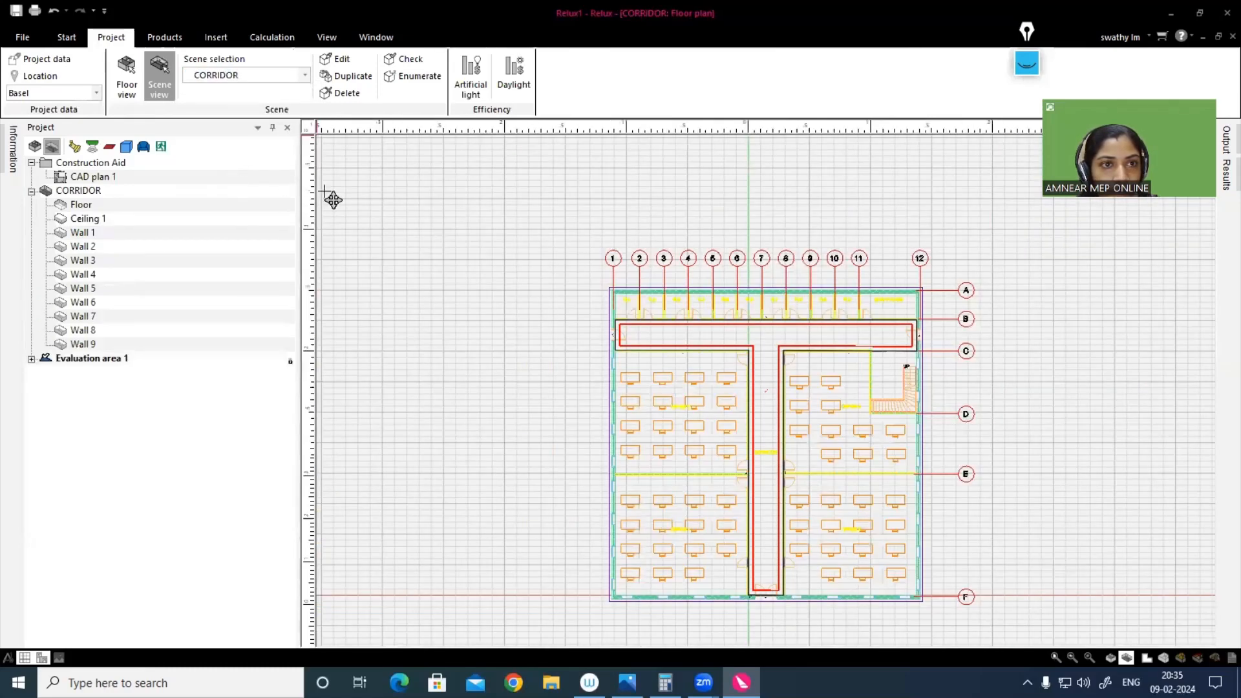
pyautogui.scroll(-1, 701, 332)
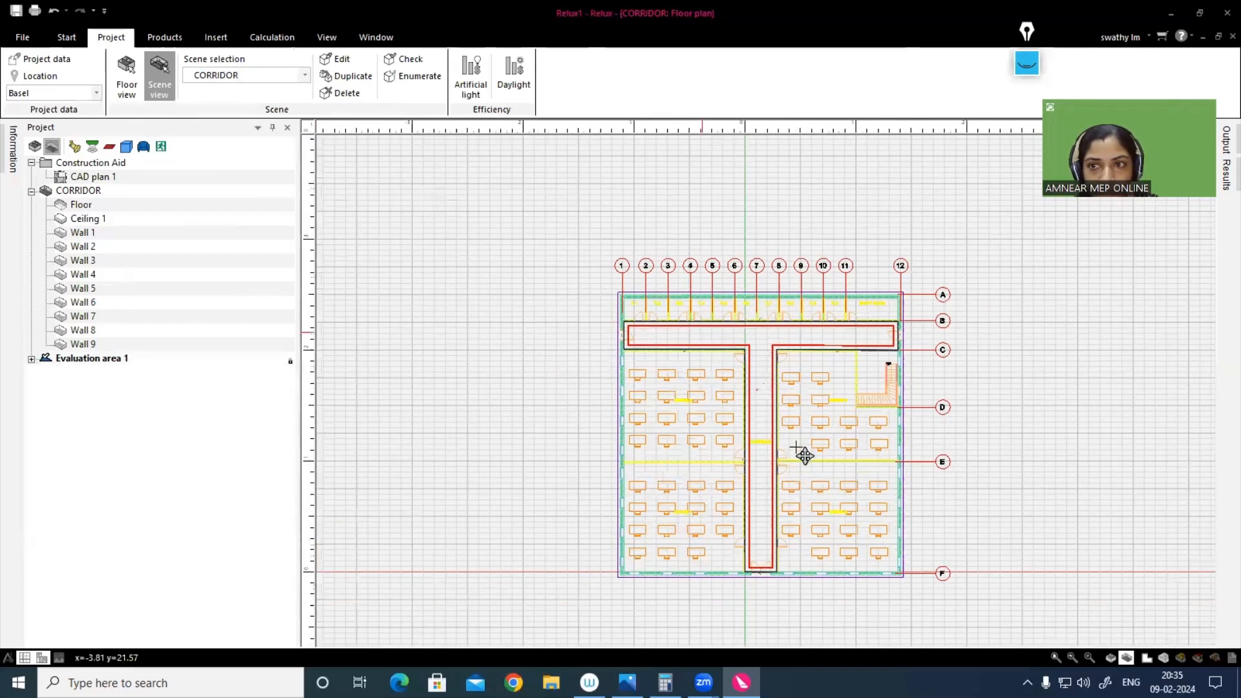
pyautogui.scroll(1, 747, 420)
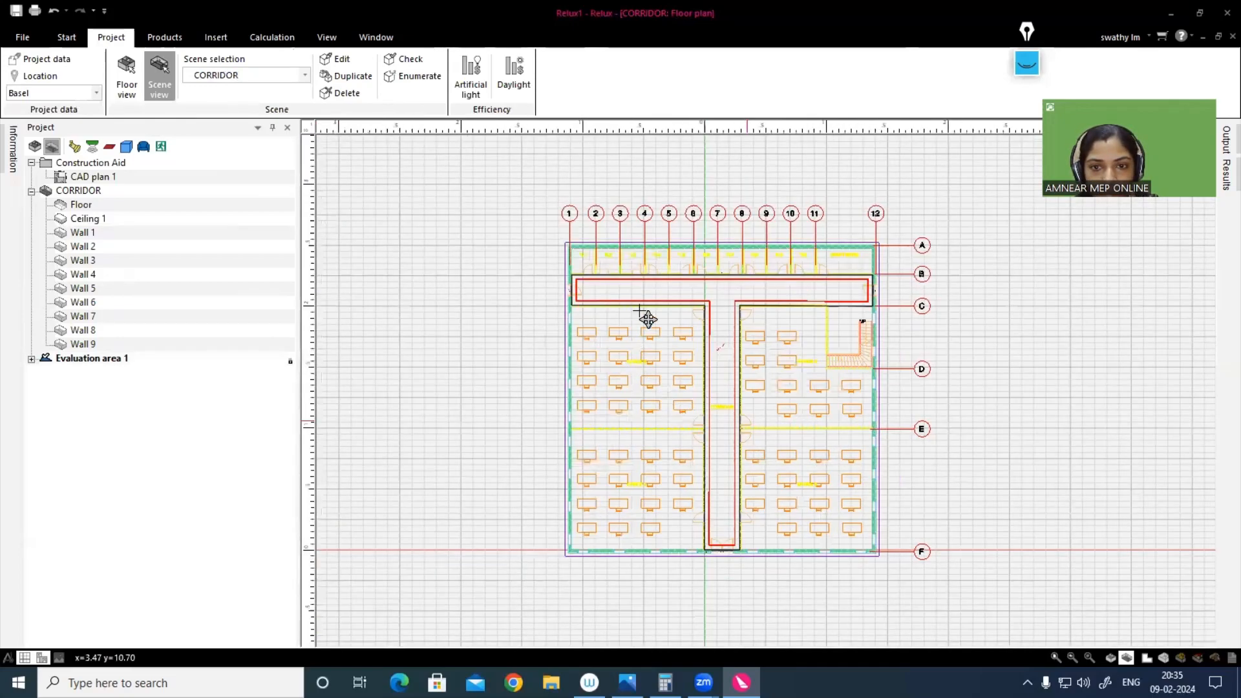
pyautogui.scroll(1, 778, 325)
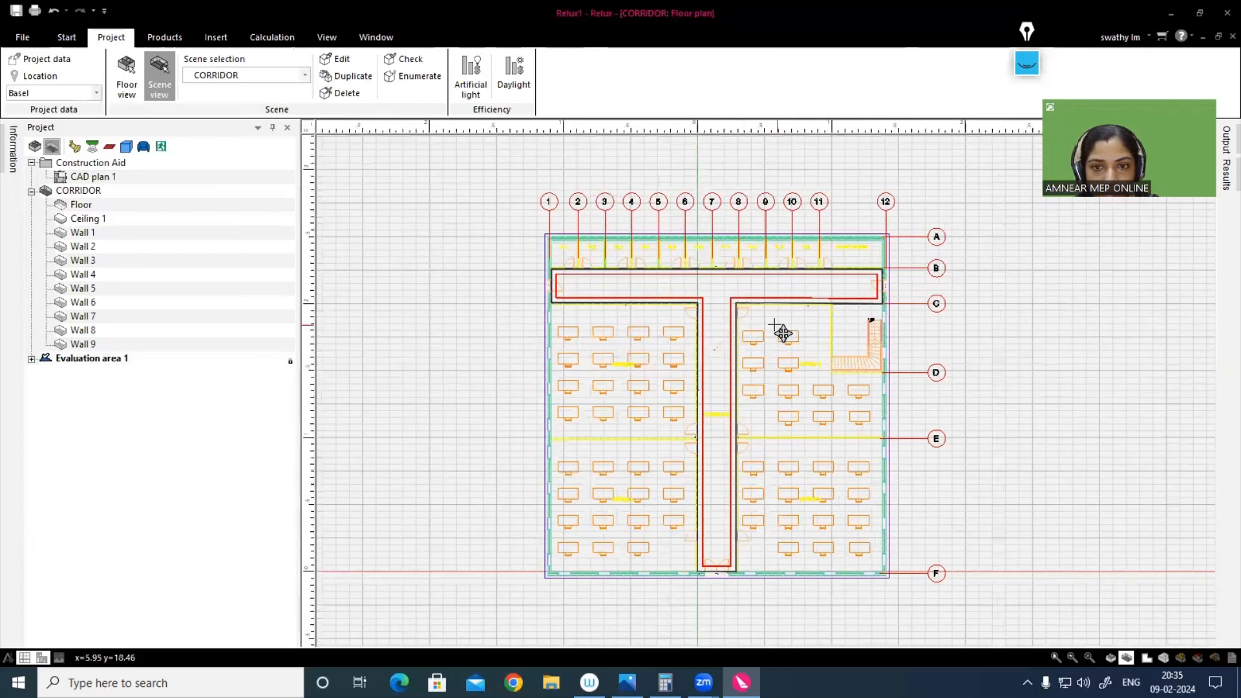
pyautogui.scroll(1, 677, 296)
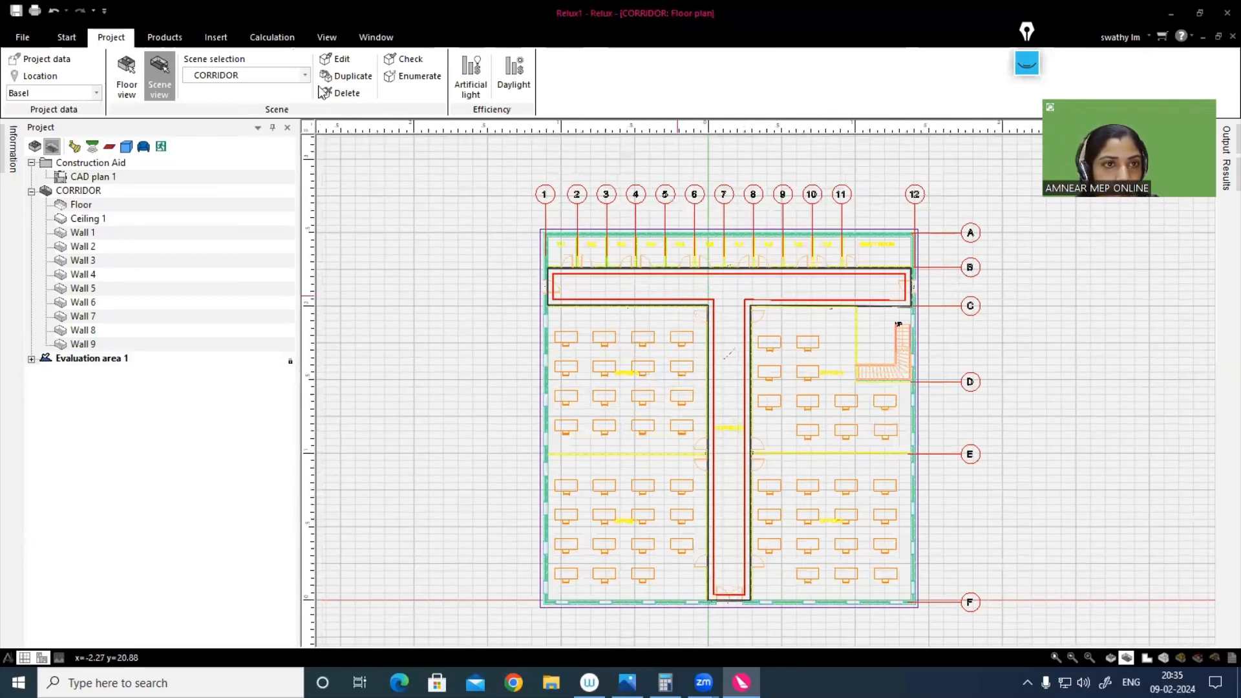
# Step: Make OFFICE 1 the active scene and open the luminaire product selection, dismissing the ReluxNet notice
pyautogui.click(304, 75)
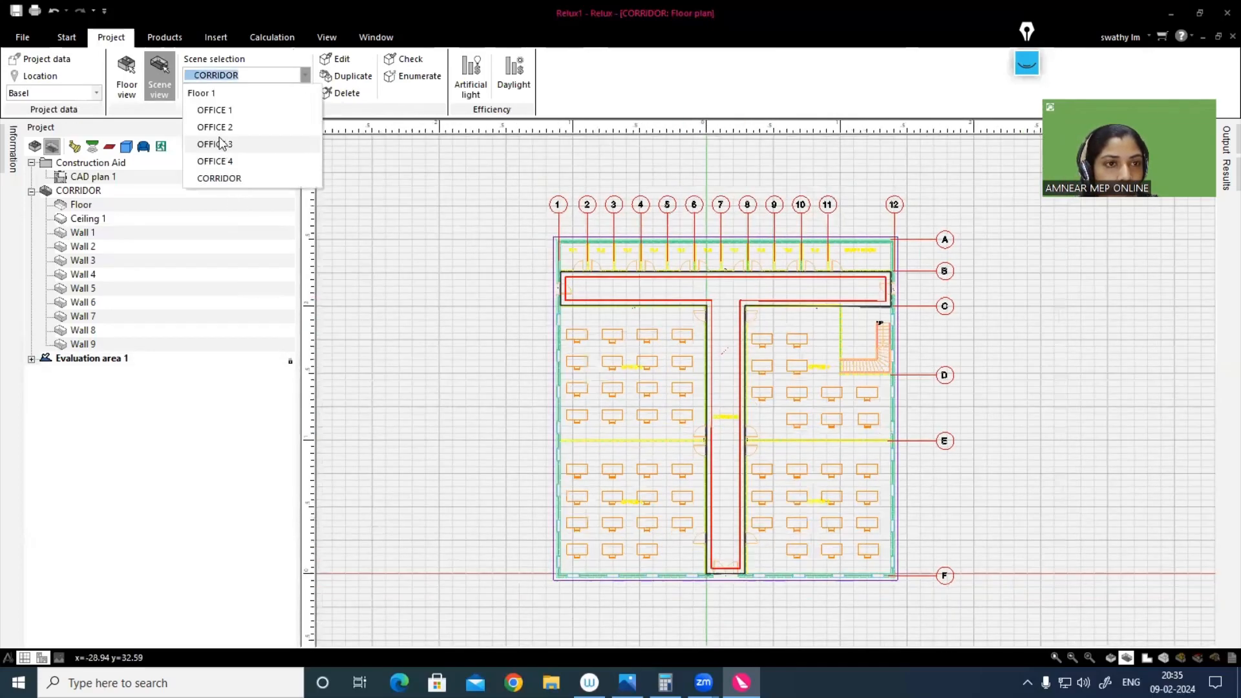
pyautogui.click(215, 110)
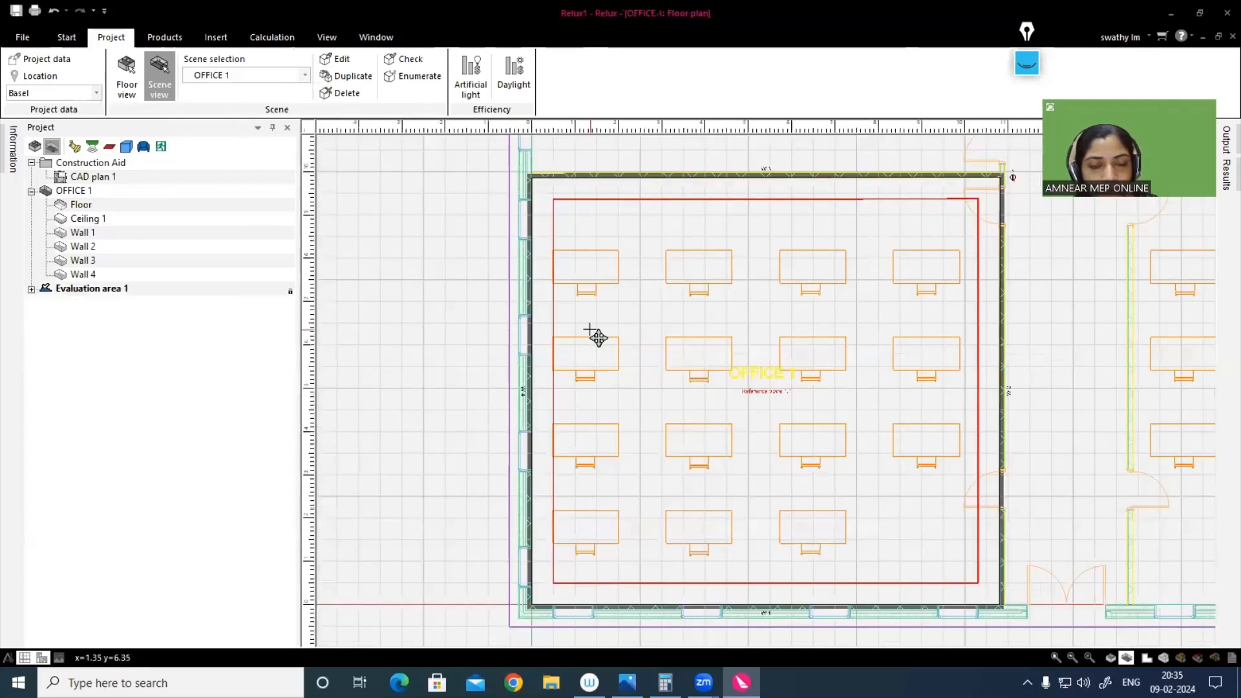
pyautogui.click(67, 38)
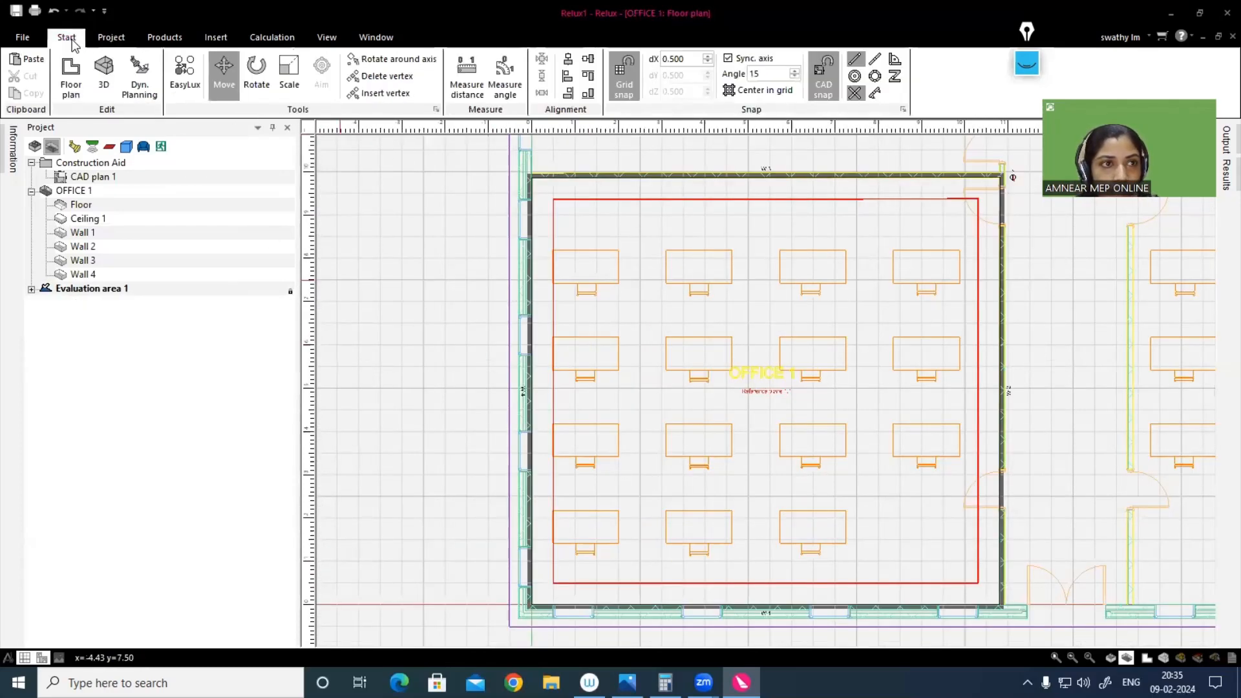
pyautogui.click(164, 38)
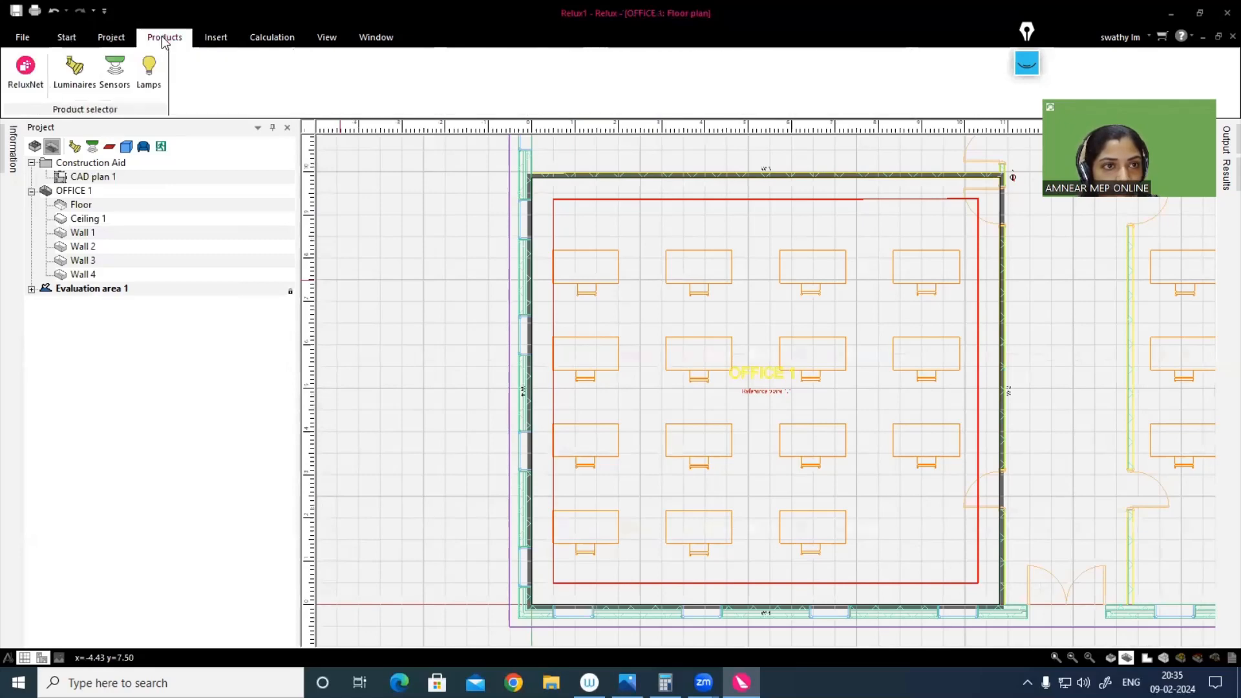
pyautogui.click(75, 78)
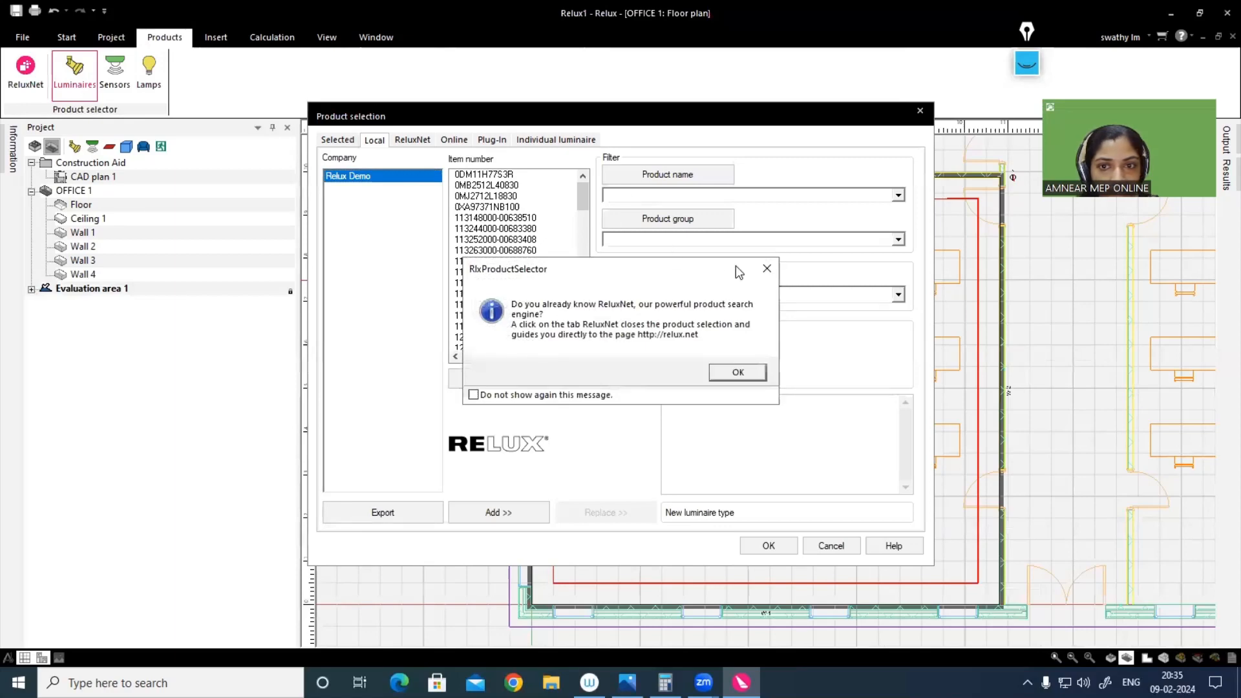
pyautogui.click(767, 268)
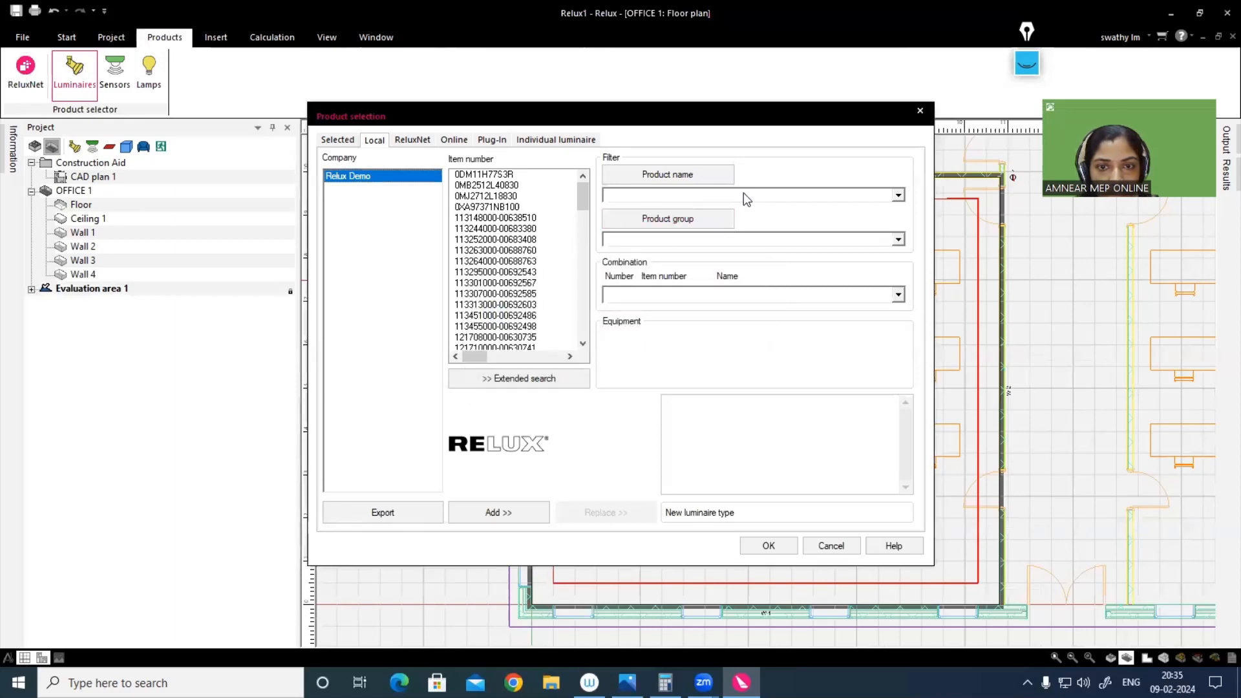
pyautogui.click(898, 196)
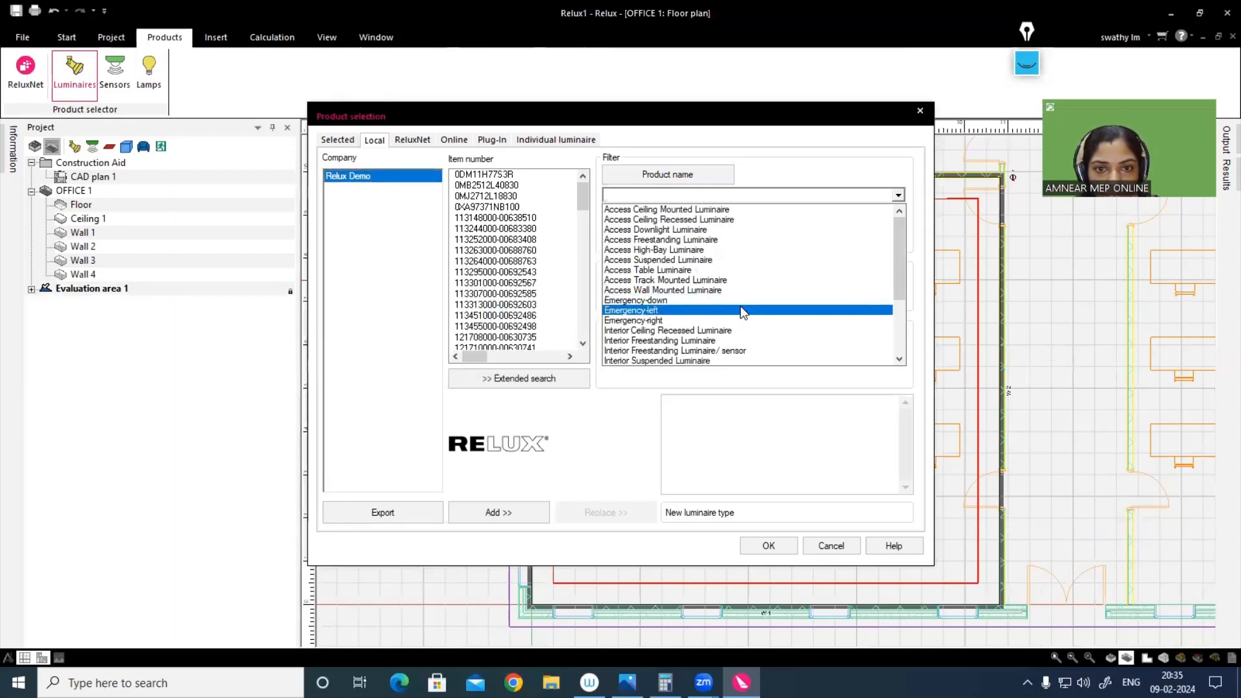
pyautogui.scroll(-1, 740, 311)
pyautogui.scroll(-1, 739, 305)
pyautogui.scroll(-2, 686, 321)
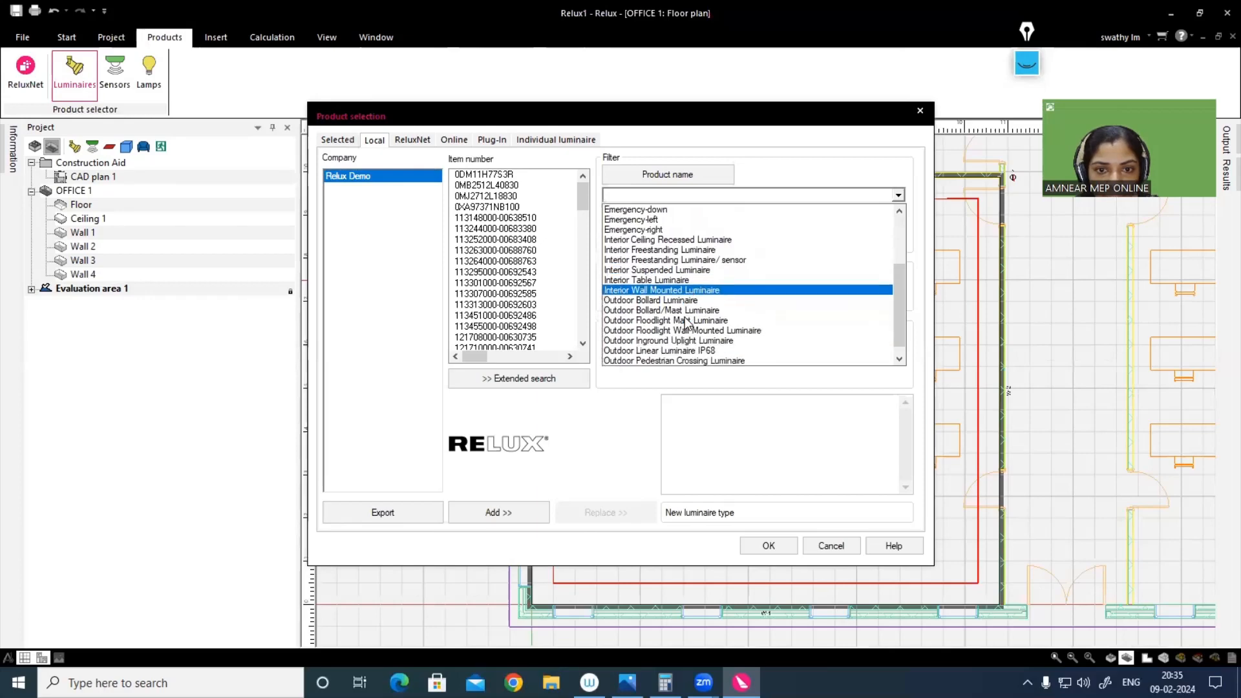
pyautogui.scroll(1, 665, 298)
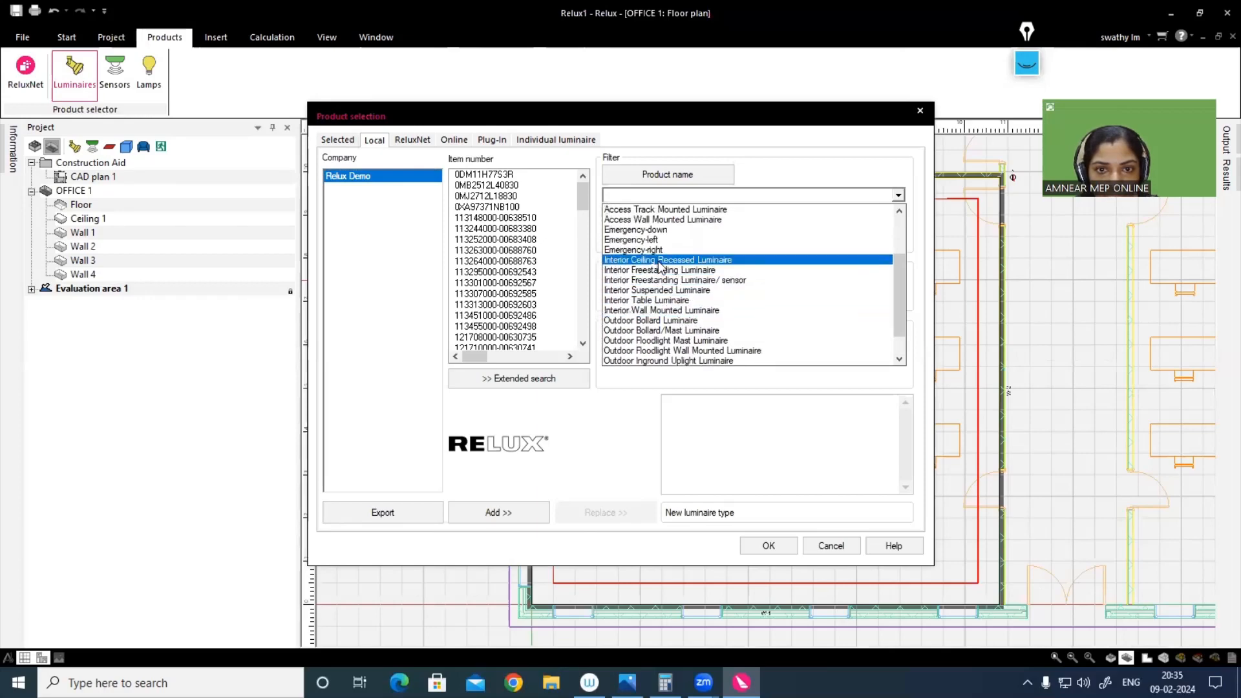
pyautogui.click(653, 260)
pyautogui.click(511, 196)
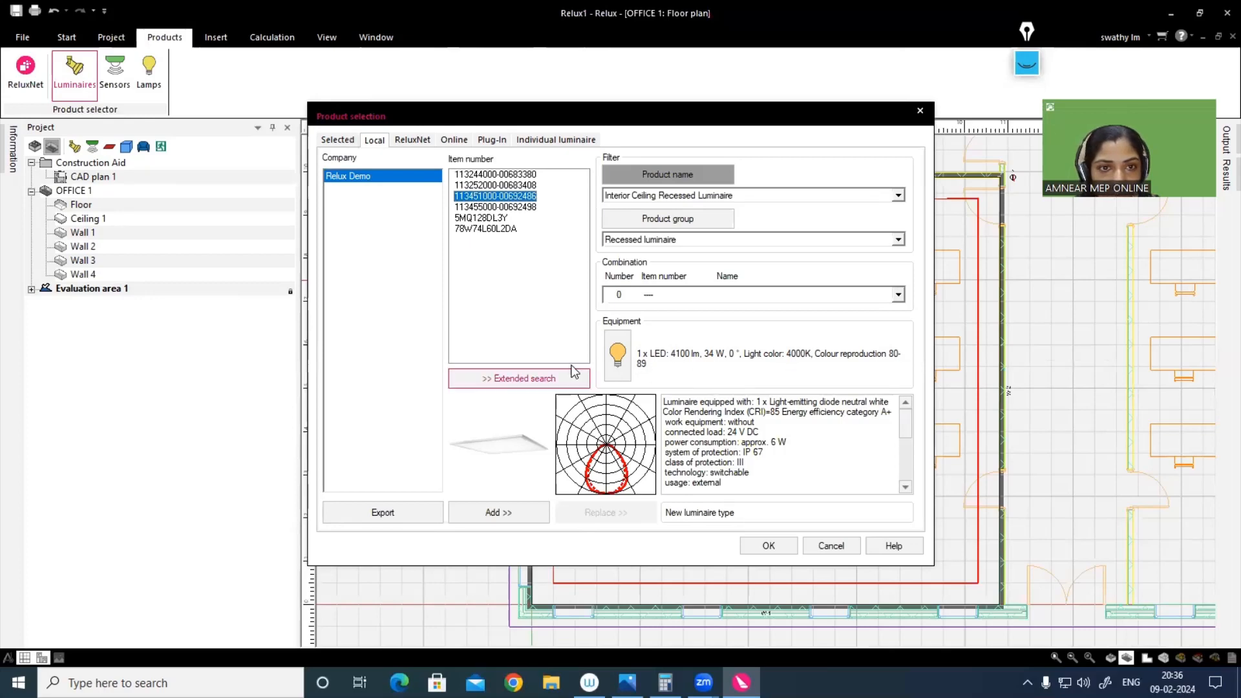
pyautogui.click(505, 517)
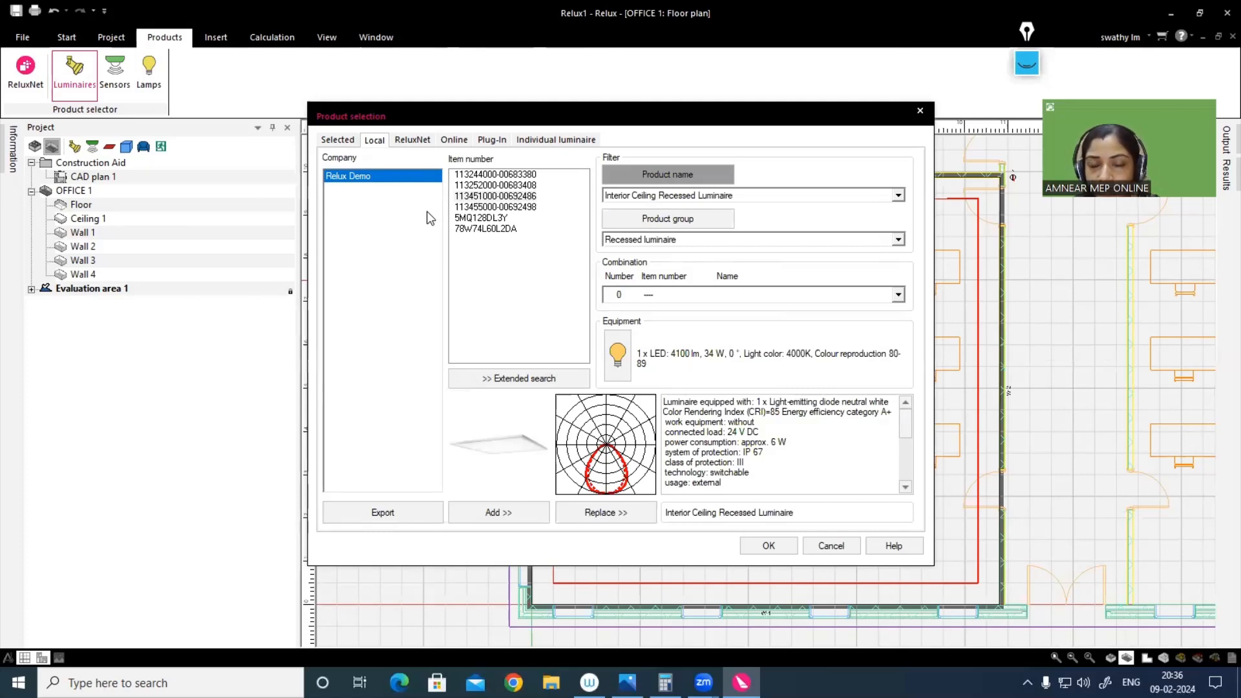
# Step: Open the ReluxNet luminaire search in the web browser and examine the filter categories and LDC type options
pyautogui.click(420, 142)
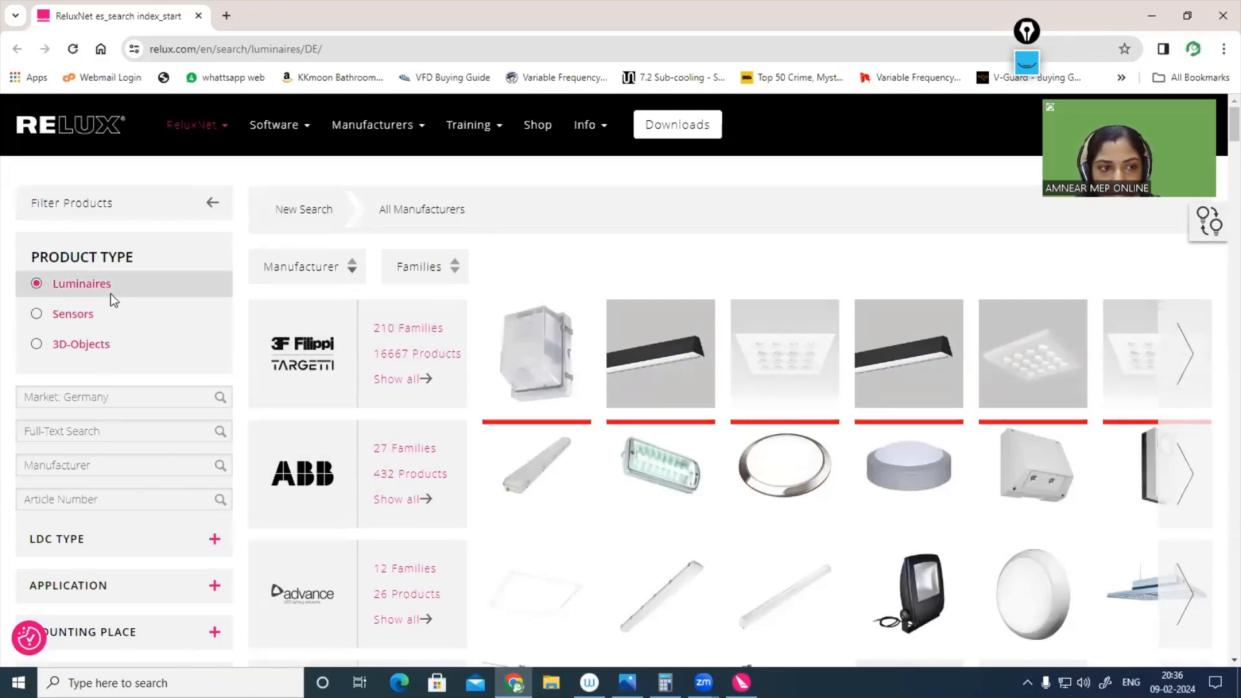
pyautogui.scroll(-5, 169, 372)
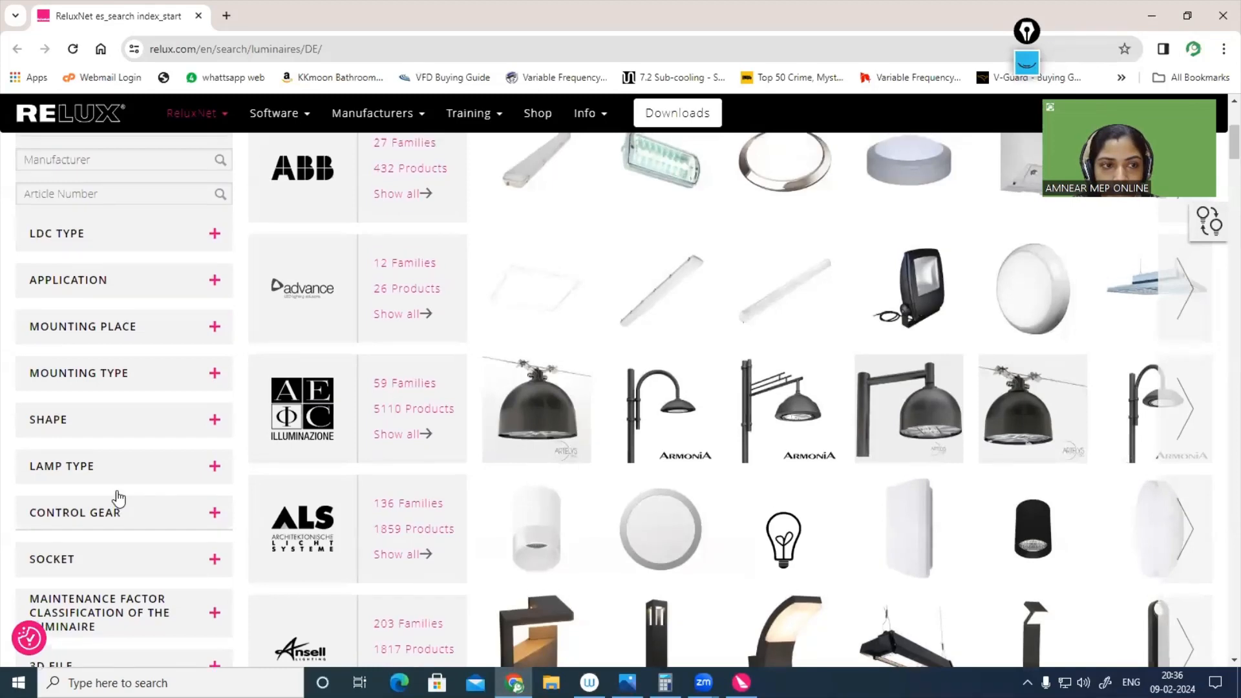
pyautogui.scroll(2, 78, 453)
pyautogui.click(64, 385)
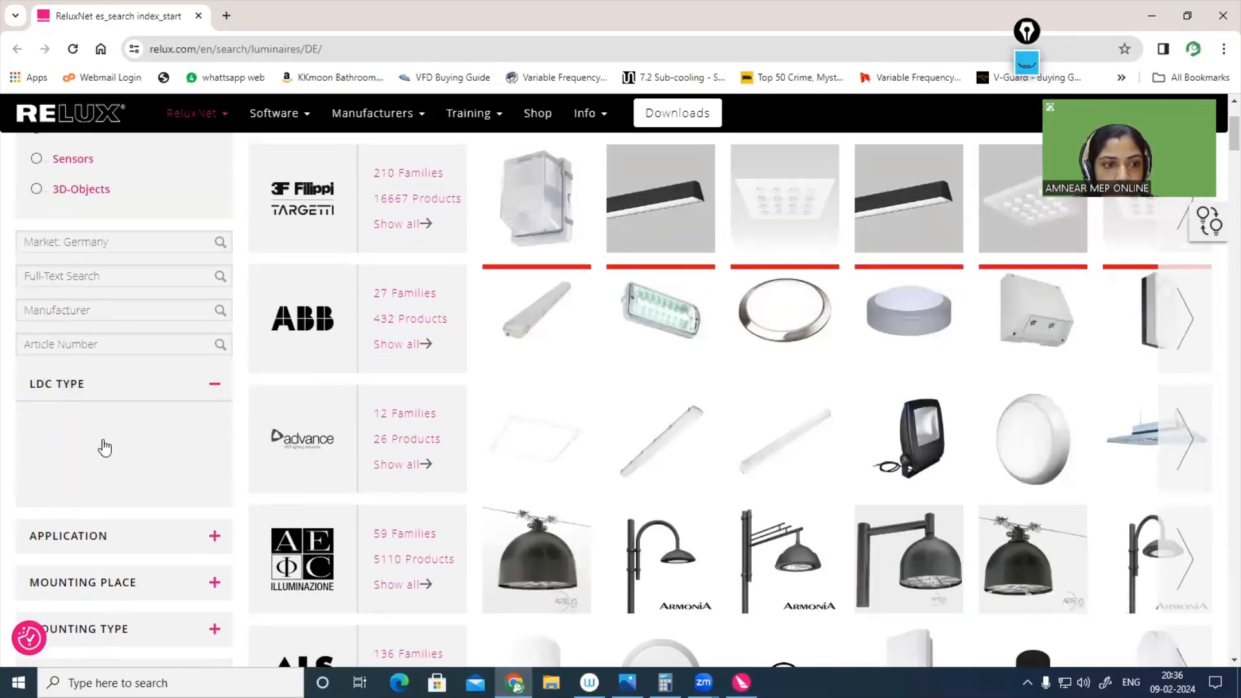
pyautogui.scroll(-1, 110, 444)
pyautogui.scroll(-2, 130, 375)
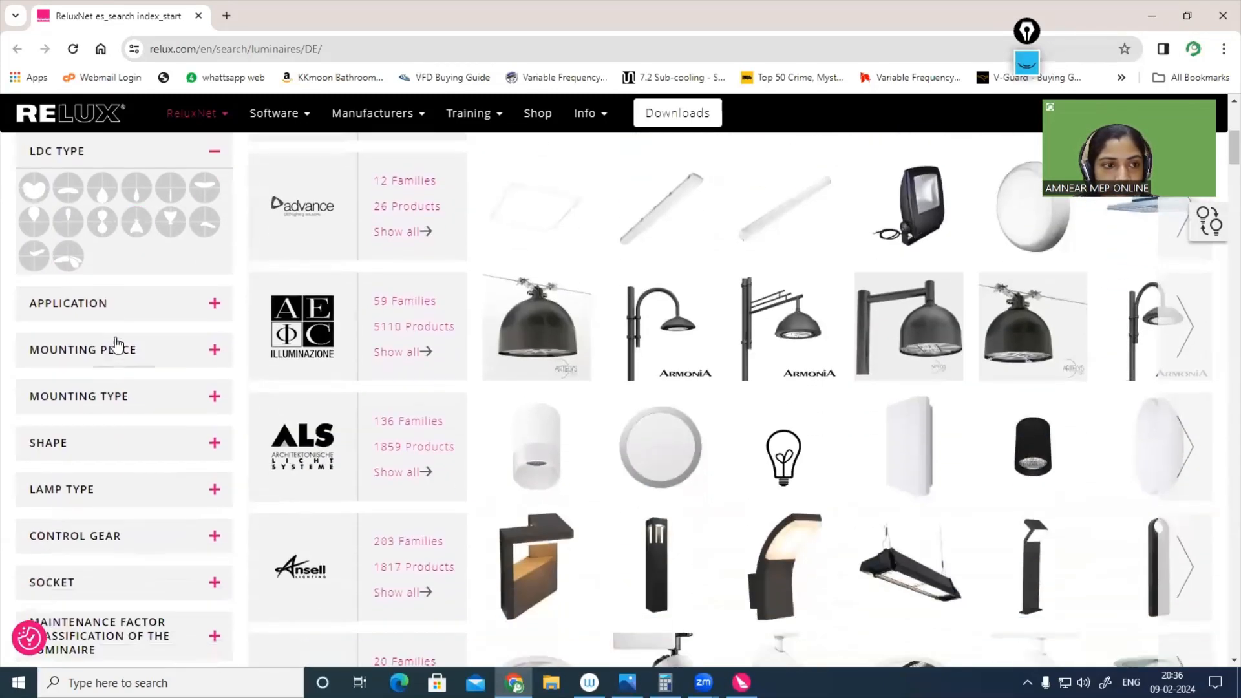
# Step: Examine the application, mounting place and mounting type filter options, and the system load, light flux and efficacy ranges
pyautogui.click(124, 313)
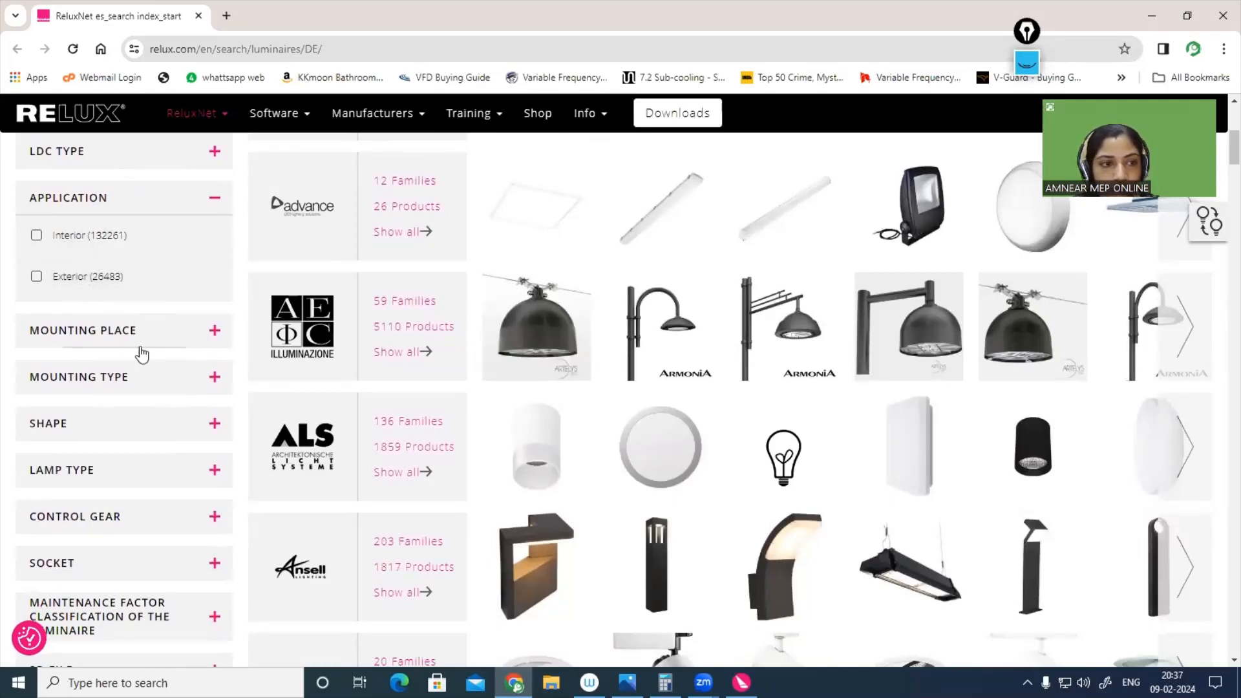
pyautogui.click(86, 335)
pyautogui.scroll(-1, 139, 396)
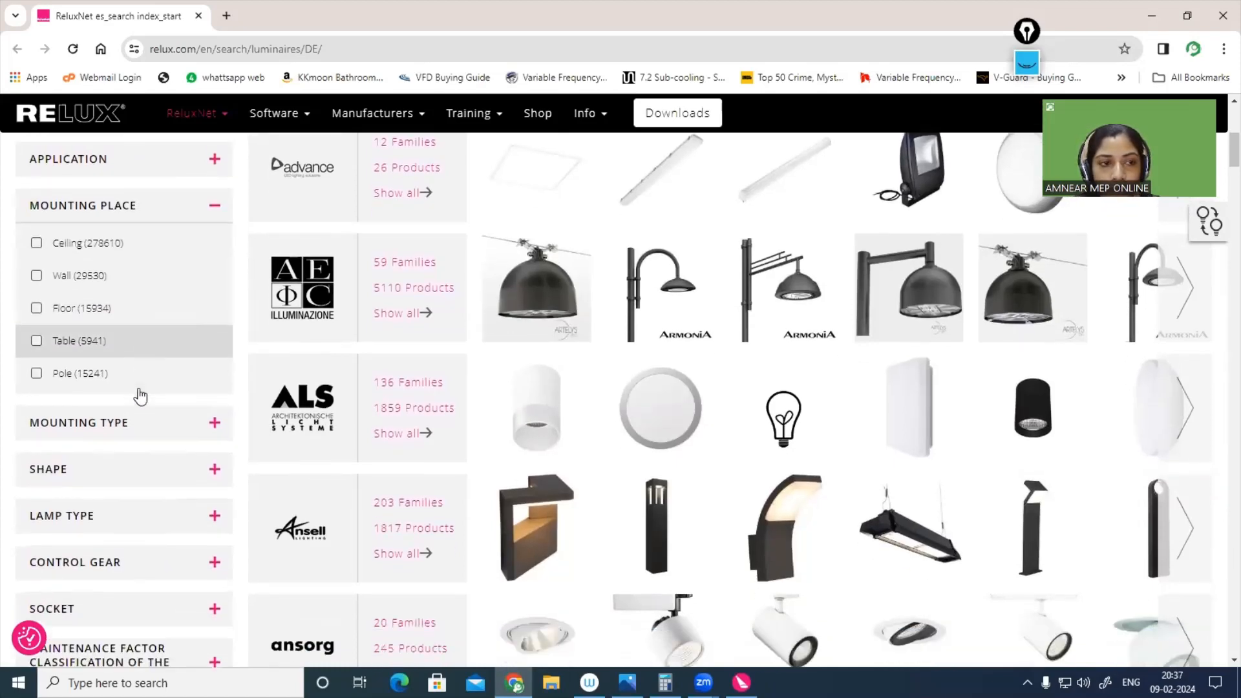
pyautogui.click(122, 397)
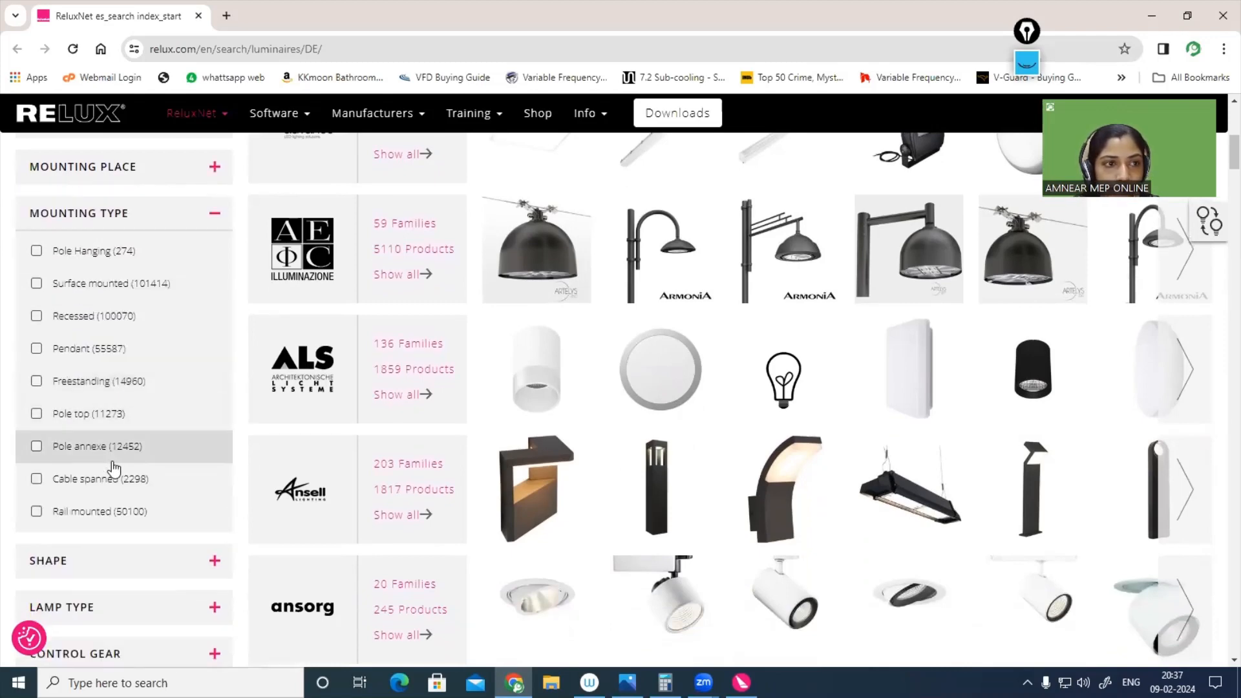
pyautogui.scroll(-4, 114, 467)
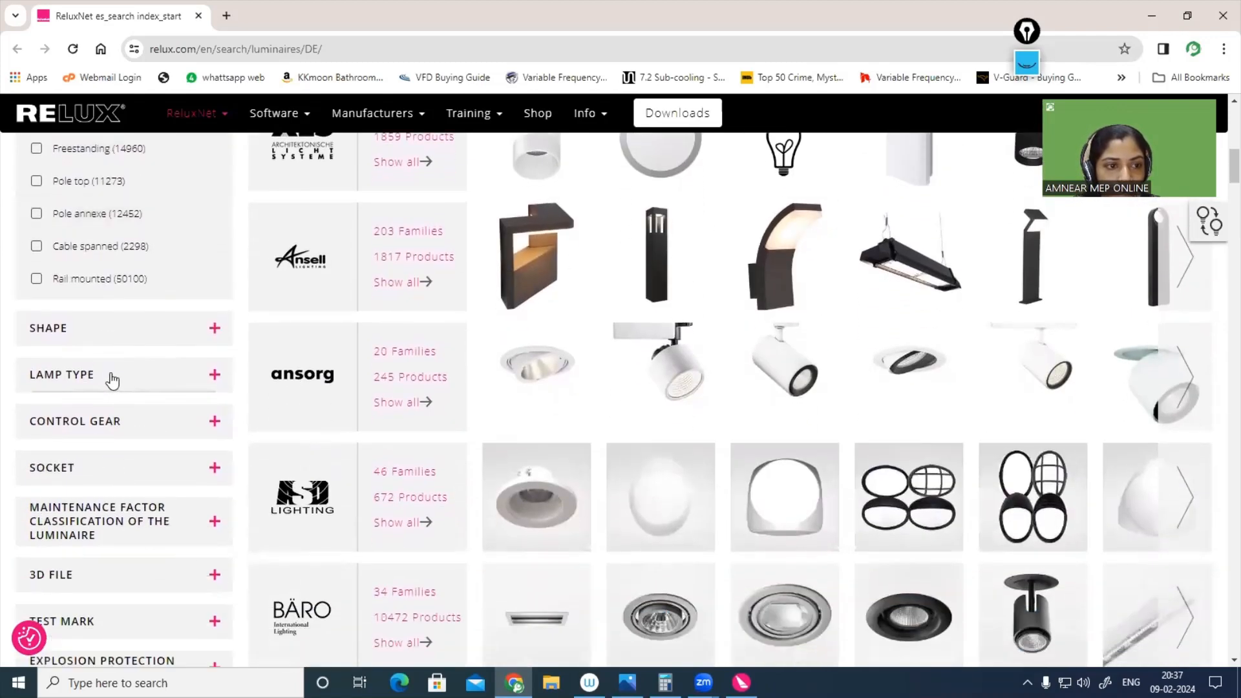
pyautogui.scroll(-6, 111, 380)
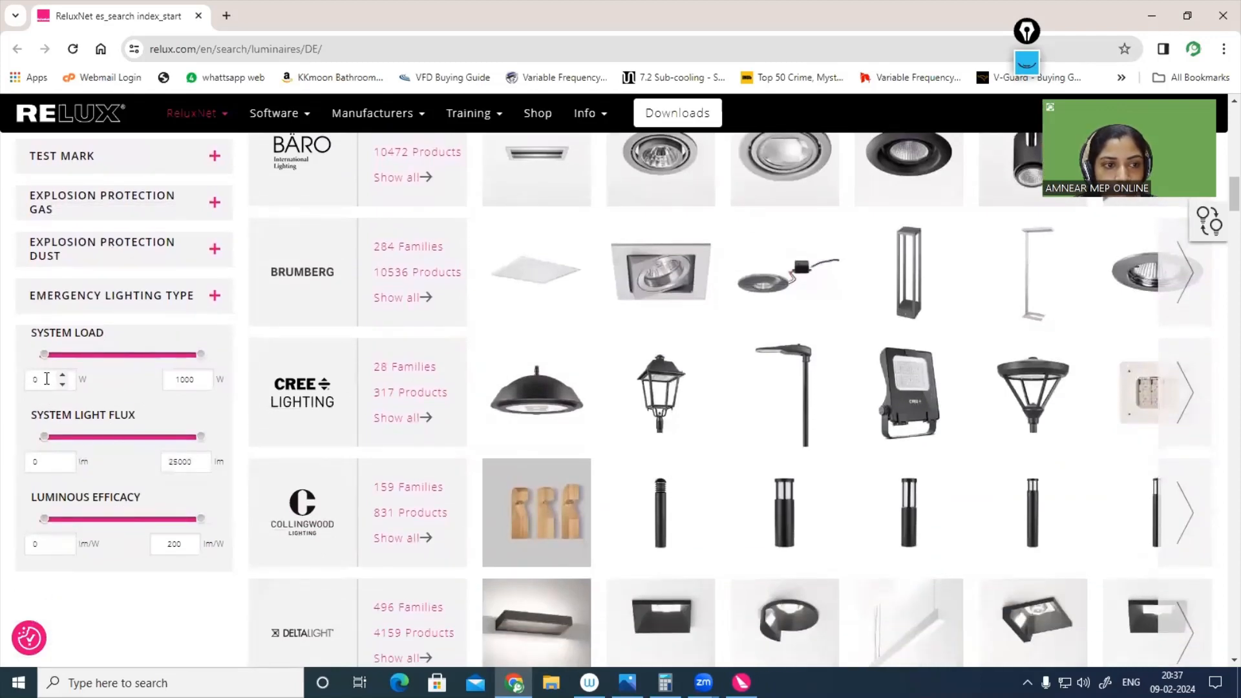
# Step: Filter the luminaire search to a system load range of 10 to 100 W
pyautogui.moveTo(46, 379); pyautogui.dragTo(3, 387)
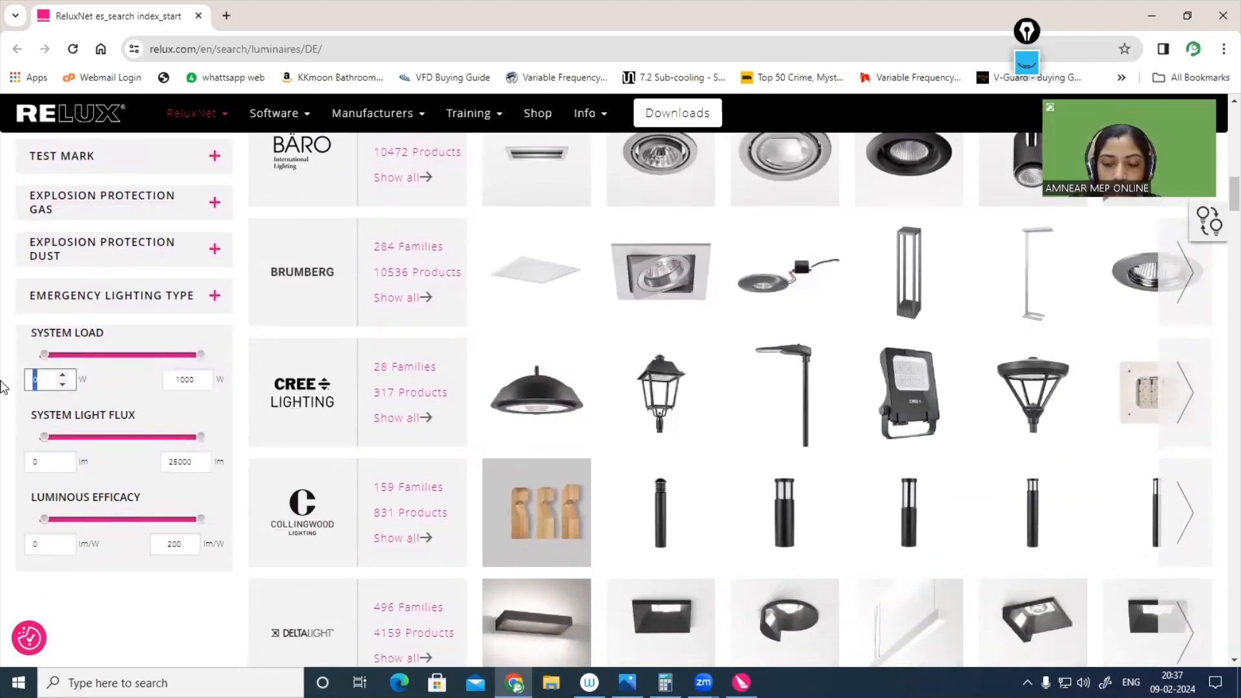
pyautogui.write('10')
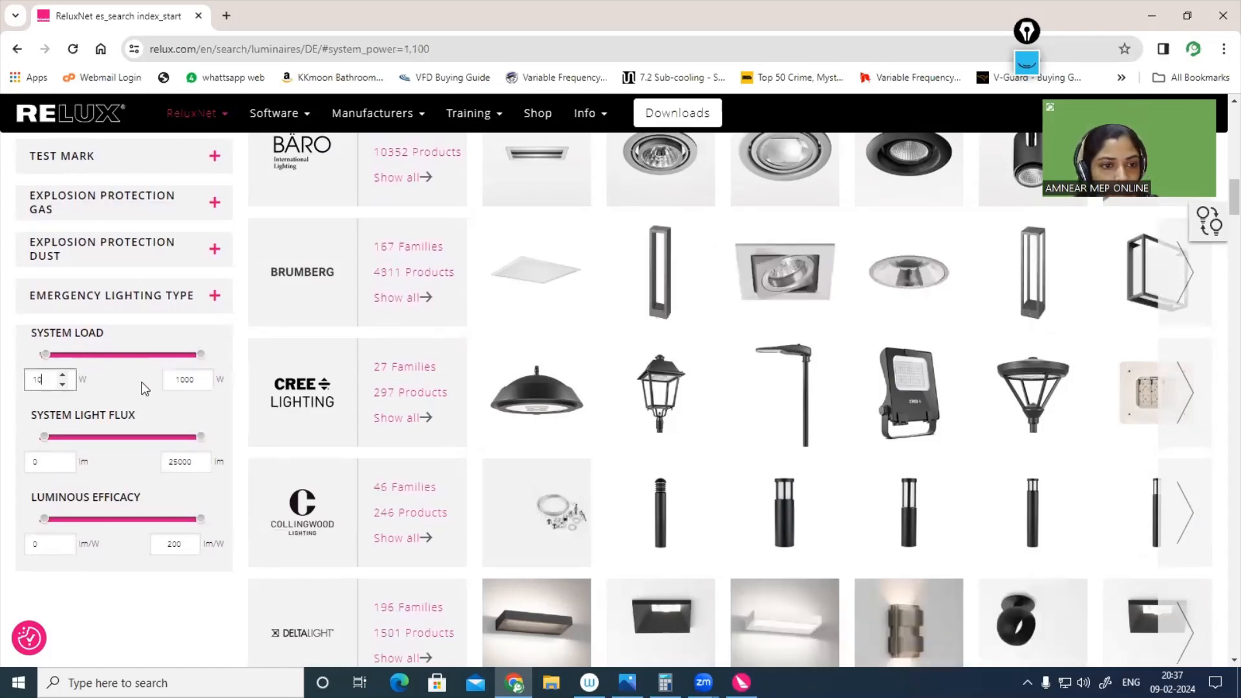
pyautogui.moveTo(175, 385); pyautogui.dragTo(204, 384)
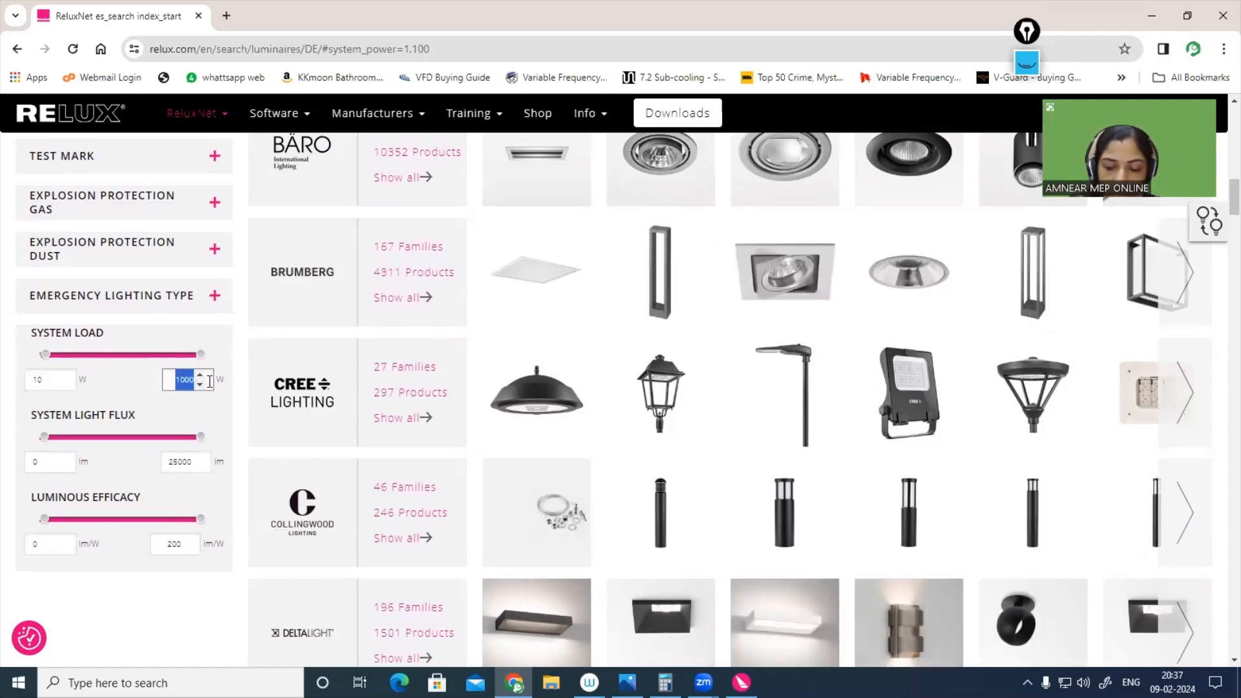
pyautogui.write('10')
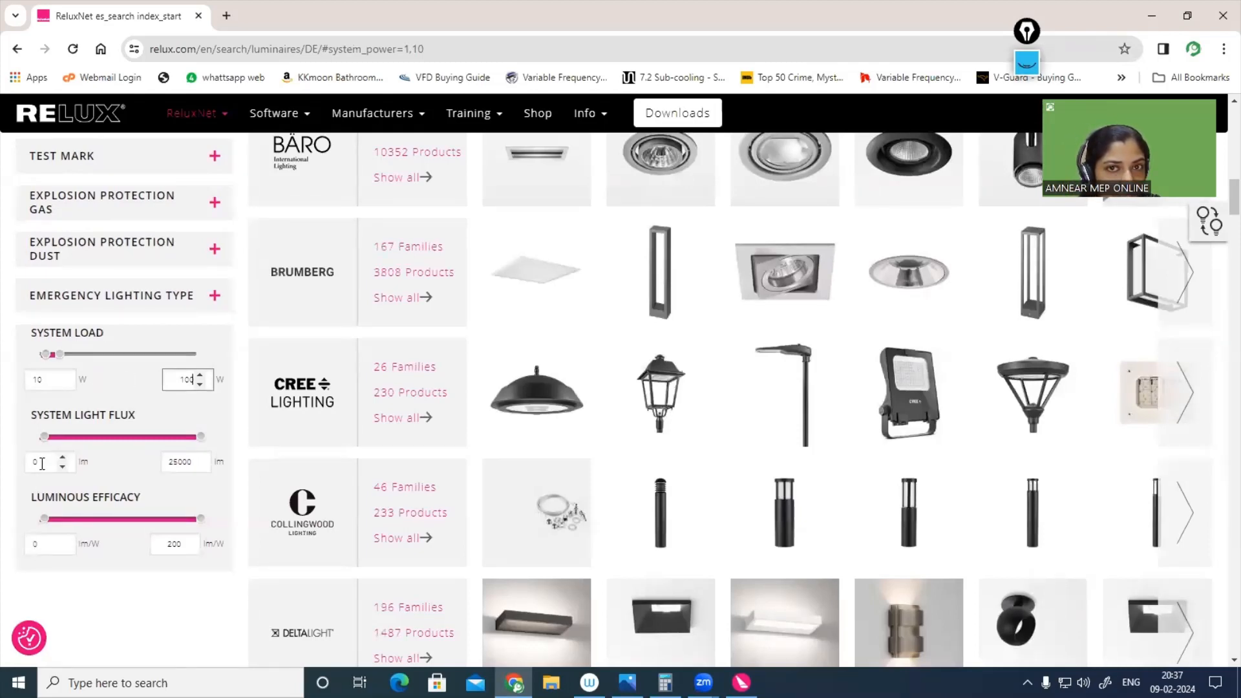
# Step: Set the minimum system light flux to 3000 lm and the minimum luminous efficacy to 80 lm/W
pyautogui.click(41, 463)
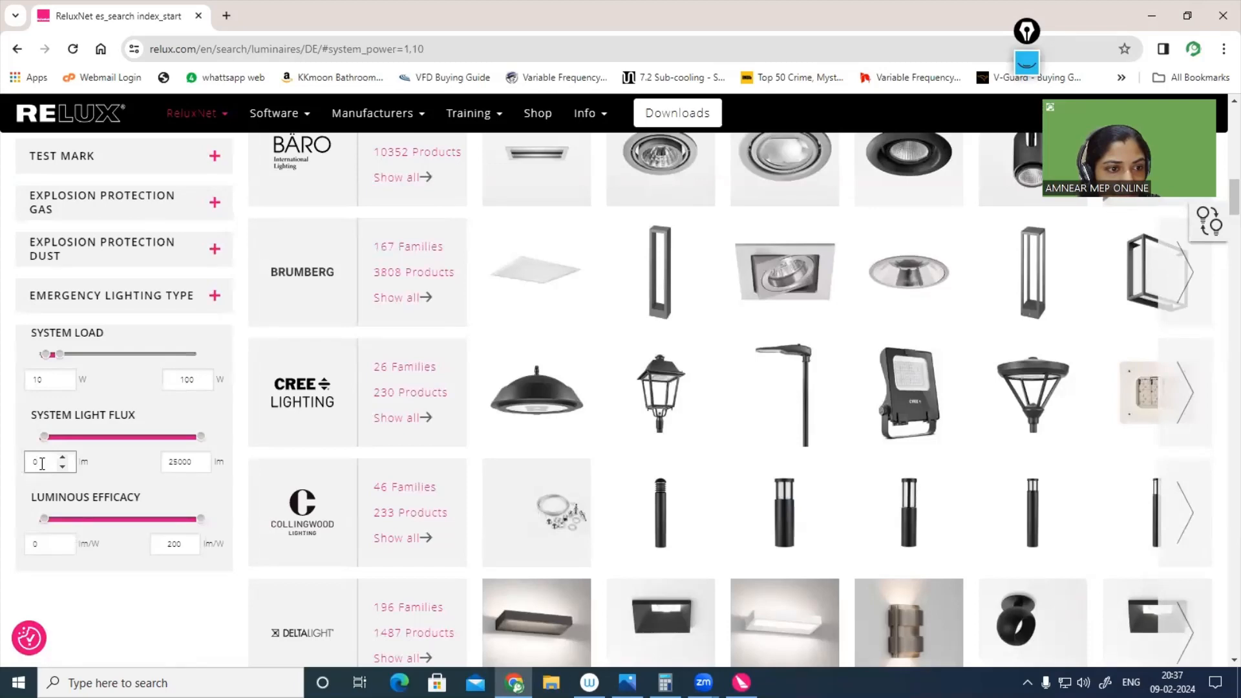
pyautogui.moveTo(41, 464); pyautogui.dragTo(3, 473)
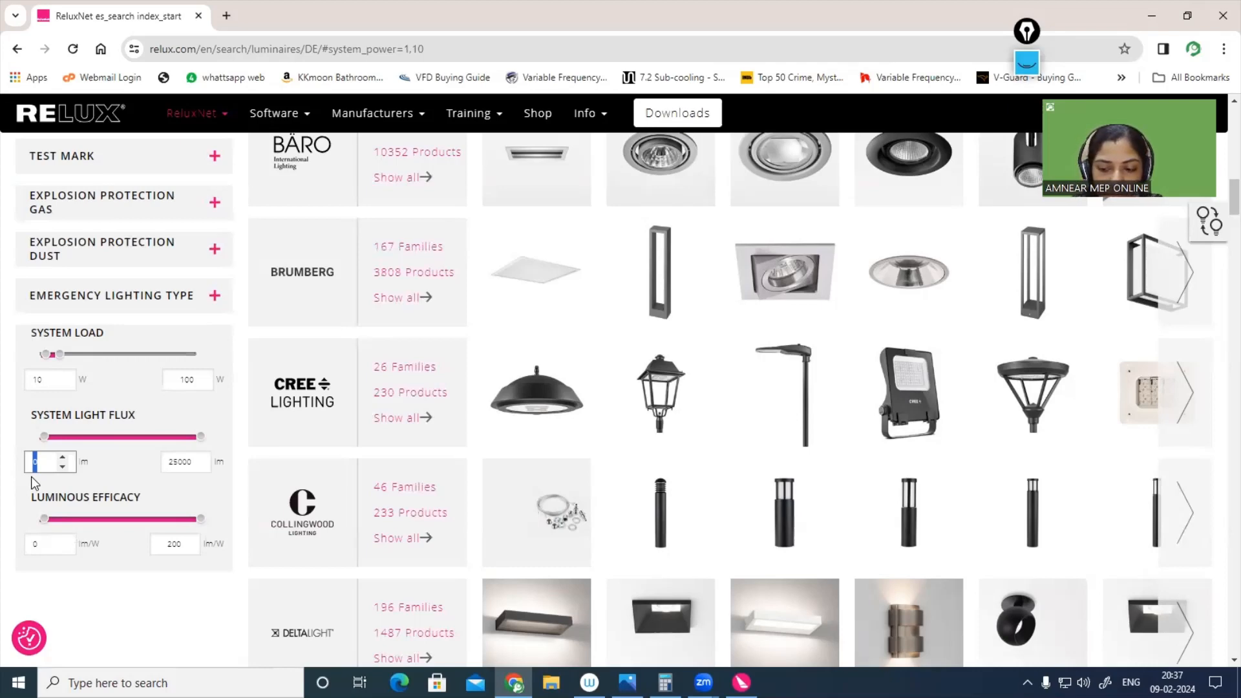
pyautogui.write('3000')
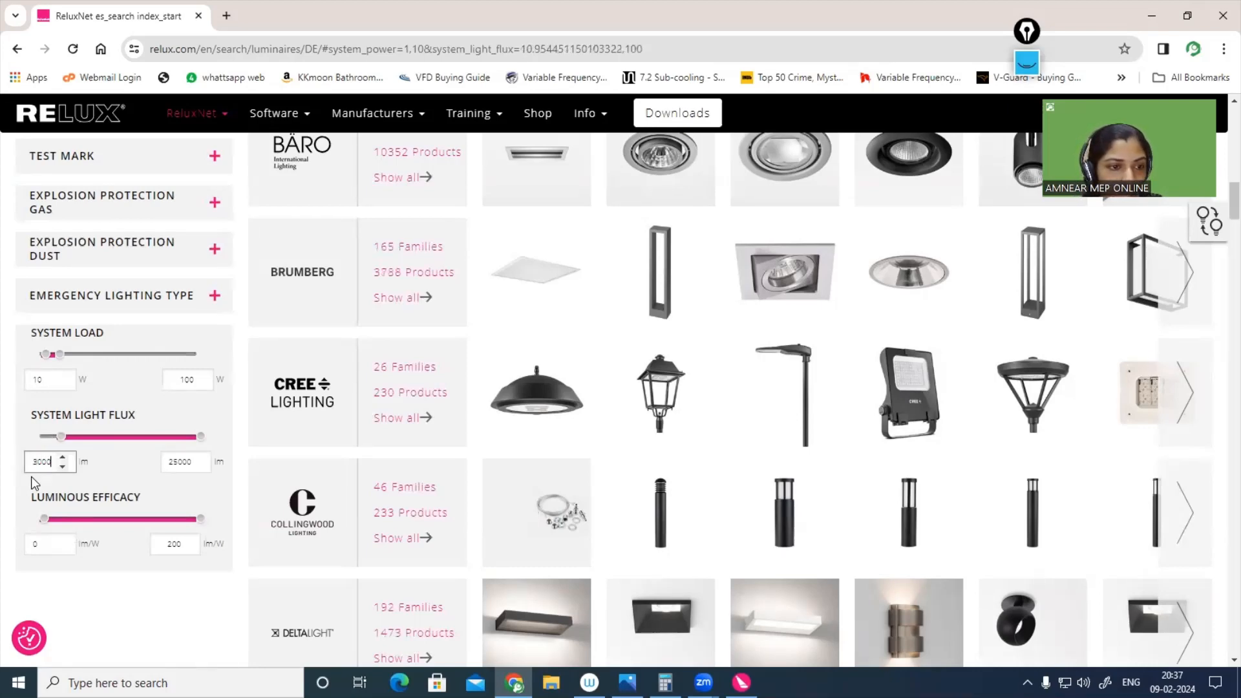
pyautogui.scroll(-1, 138, 475)
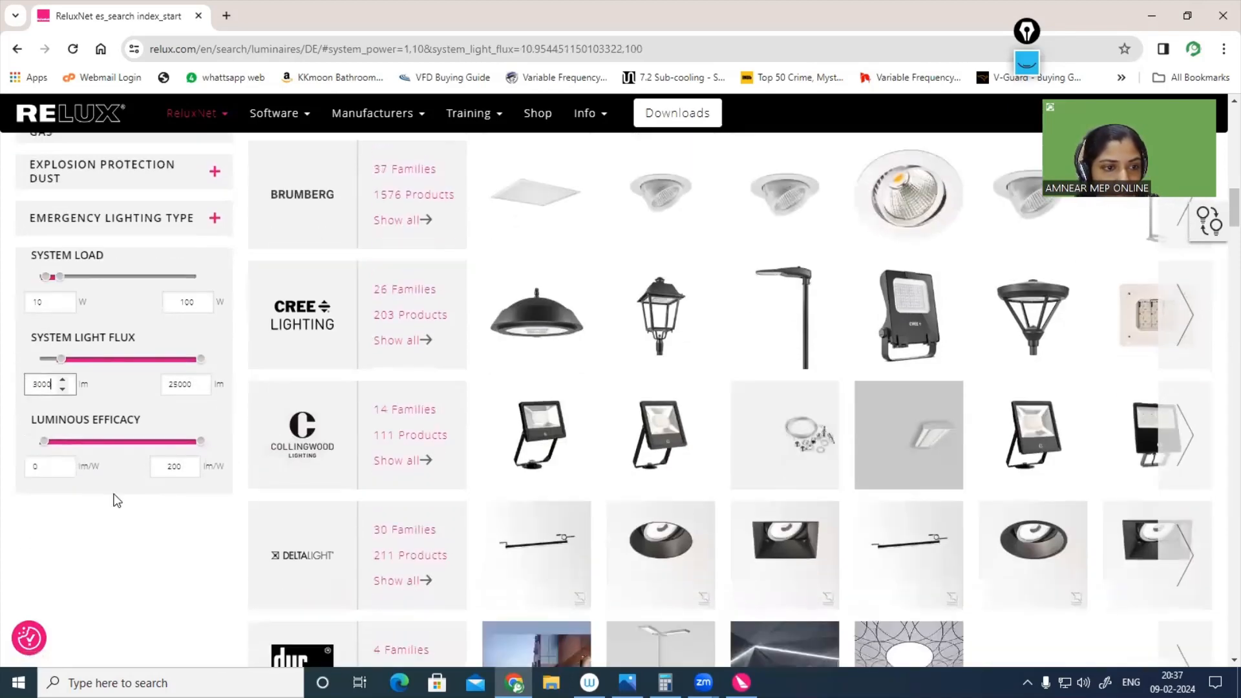
pyautogui.click(37, 468)
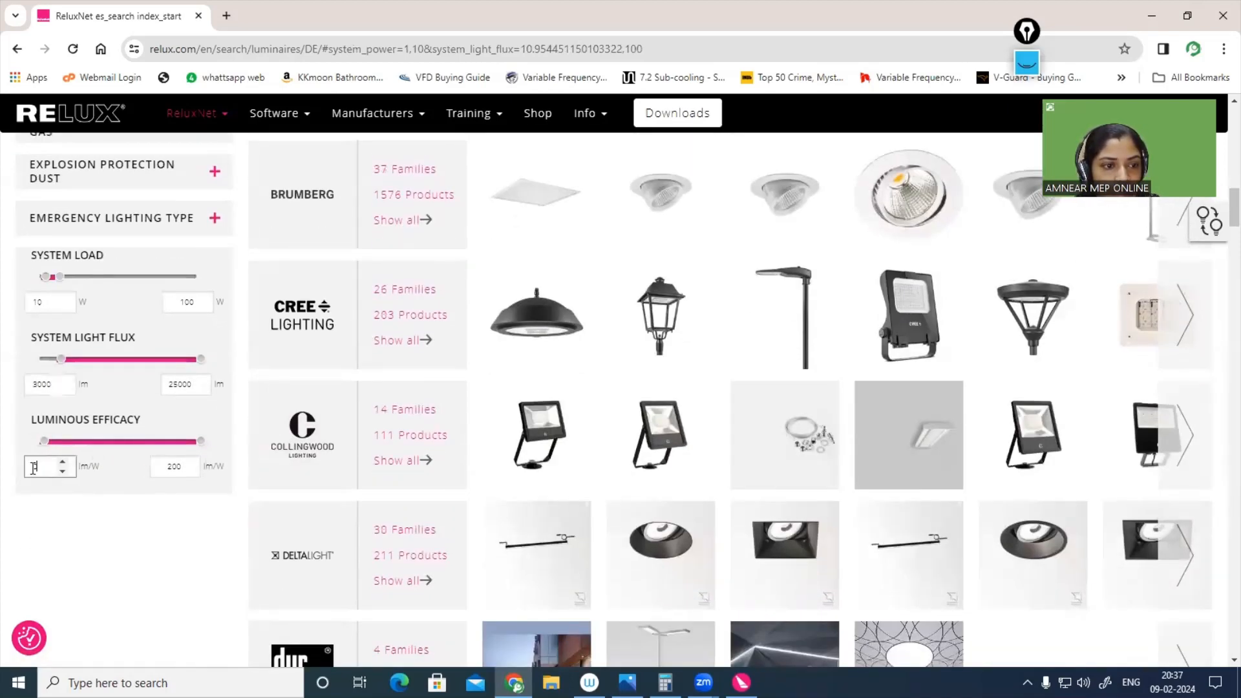
pyautogui.write('80')
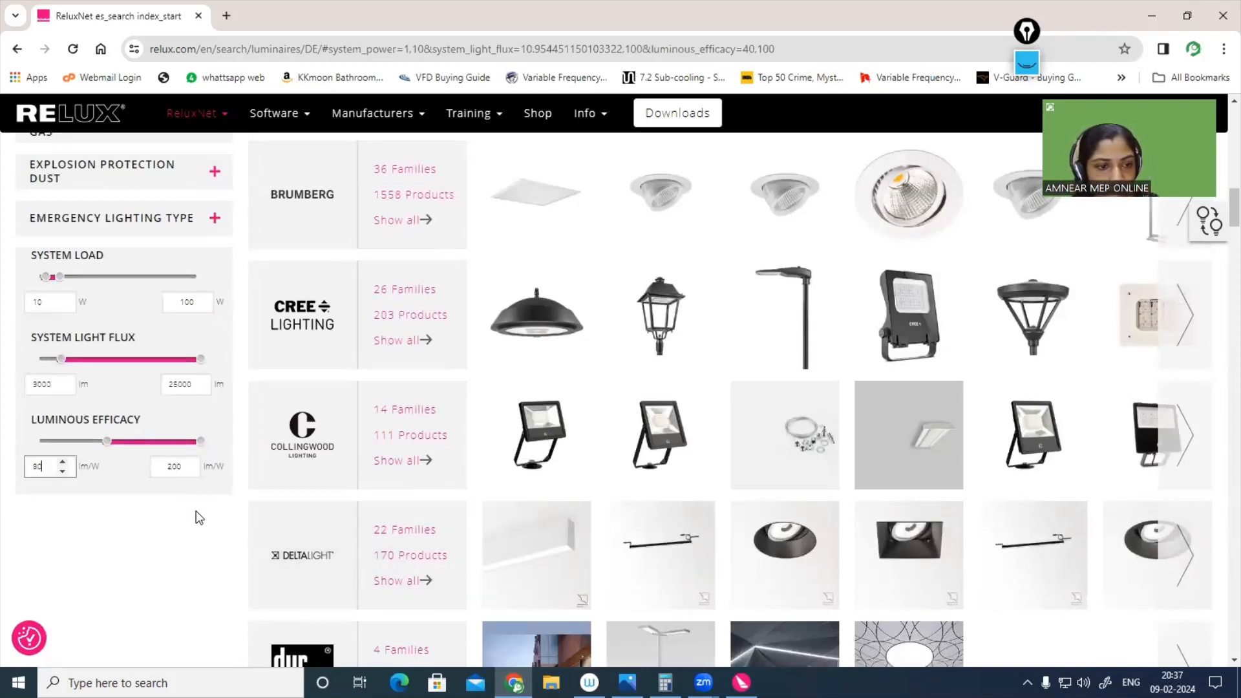
# Step: Browse the filtered manufacturers' luminaires and open the 3F Filippi 3F Diagon lay-in installation family in a new browser tab
pyautogui.scroll(8, 196, 517)
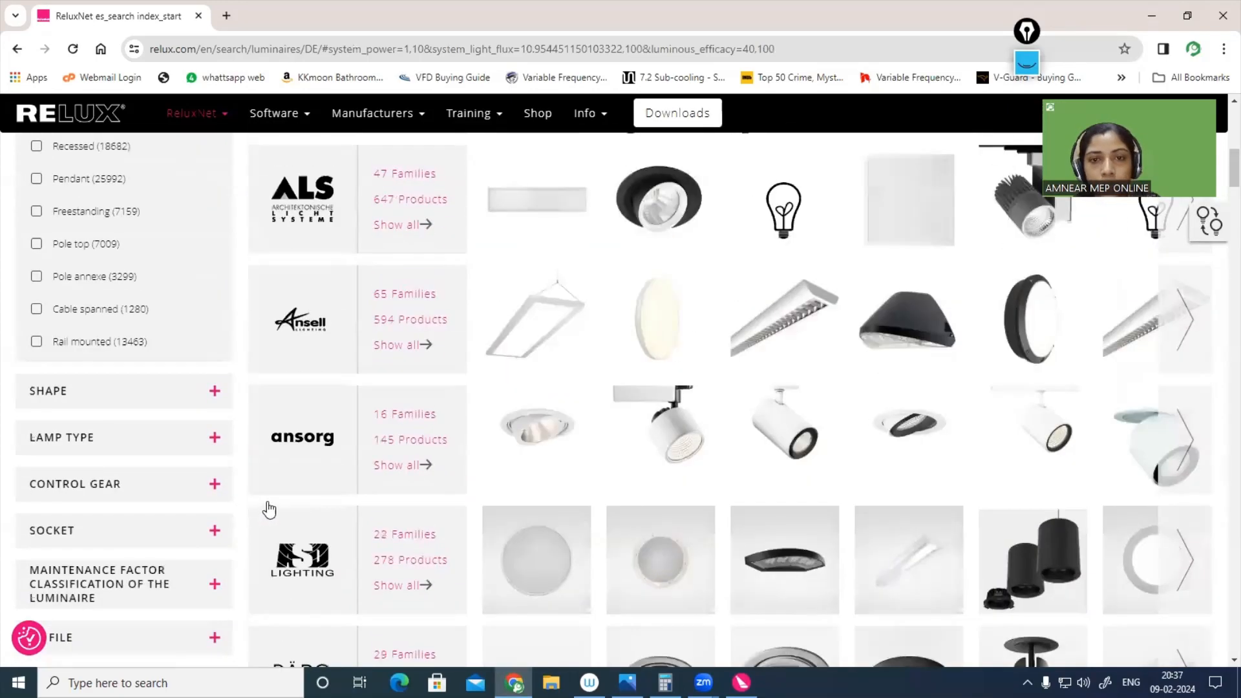
pyautogui.scroll(8, 269, 510)
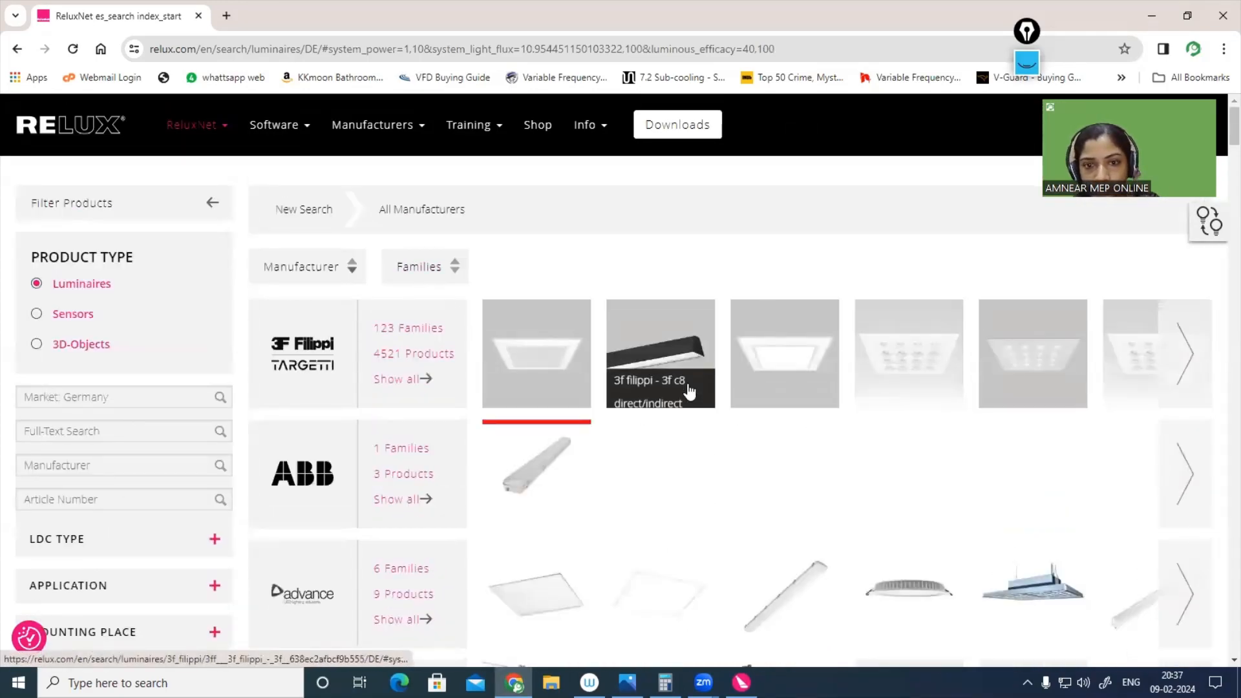
pyautogui.scroll(-12, 689, 391)
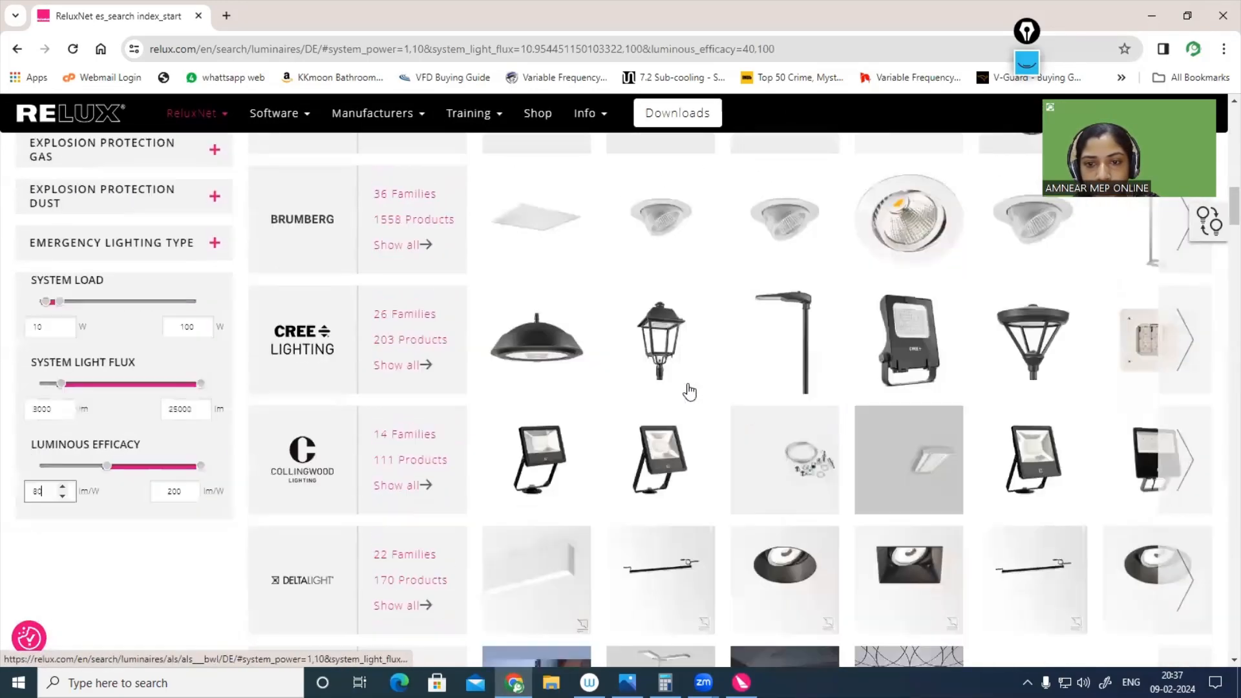
pyautogui.scroll(-20, 689, 391)
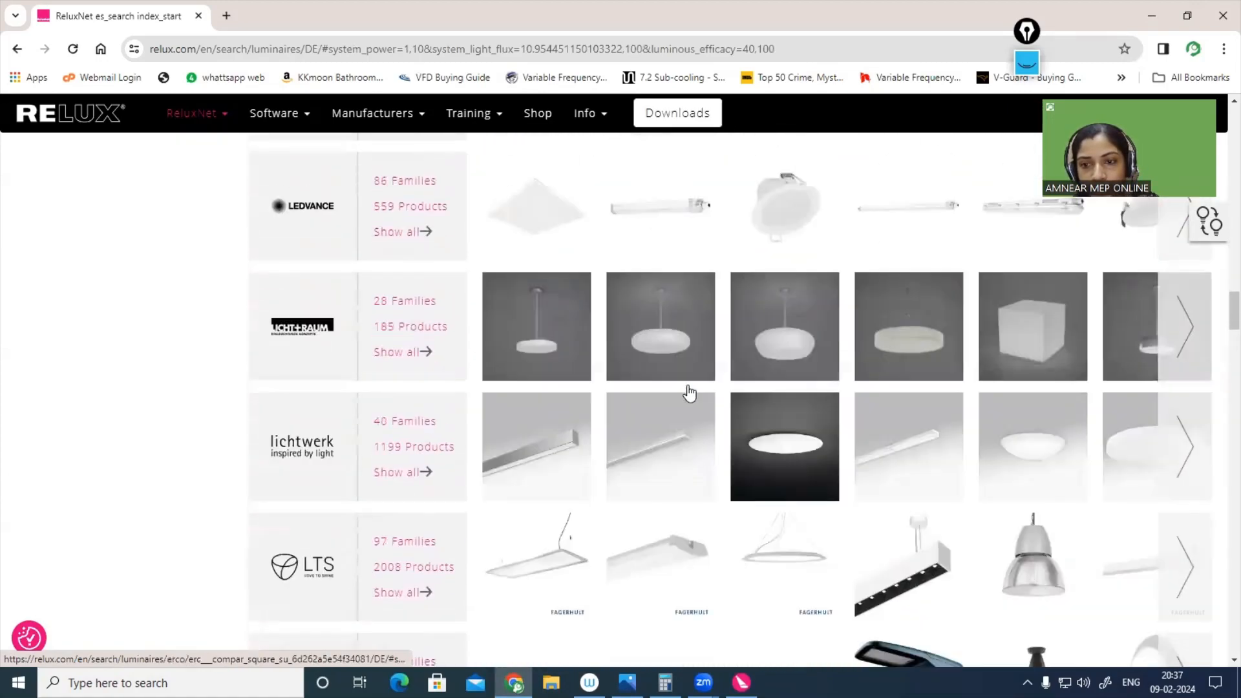
pyautogui.scroll(8, 689, 392)
pyautogui.scroll(10, 689, 392)
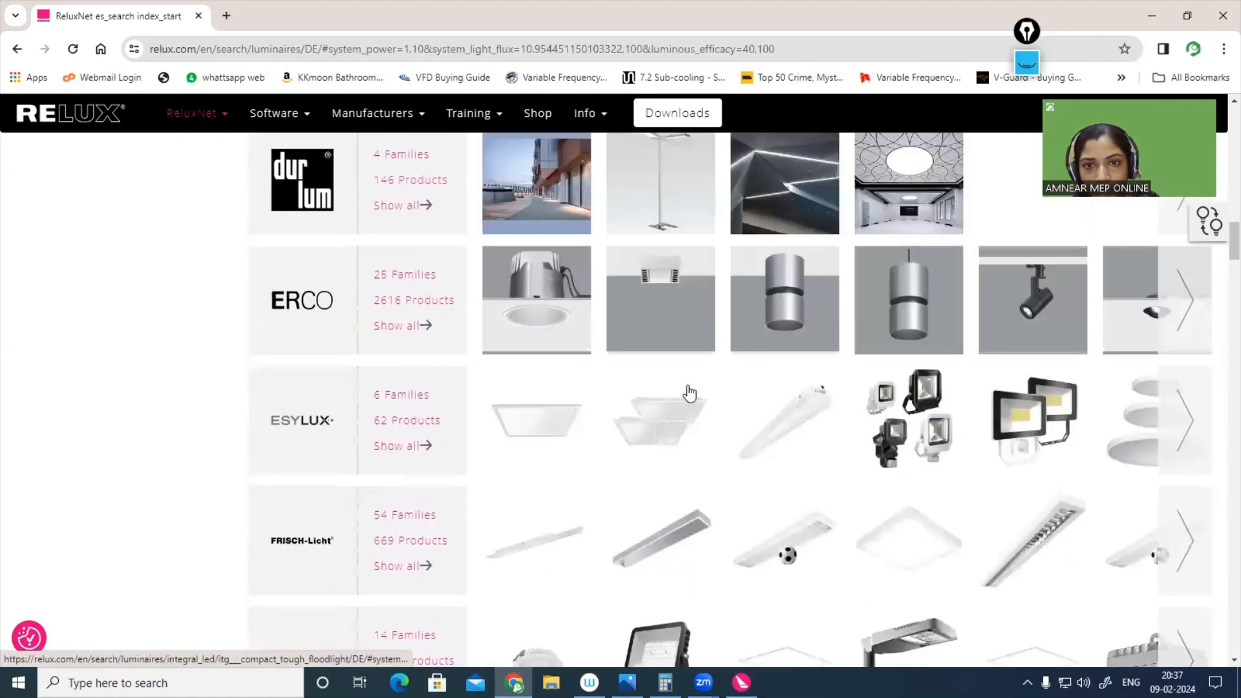
pyautogui.scroll(15, 689, 392)
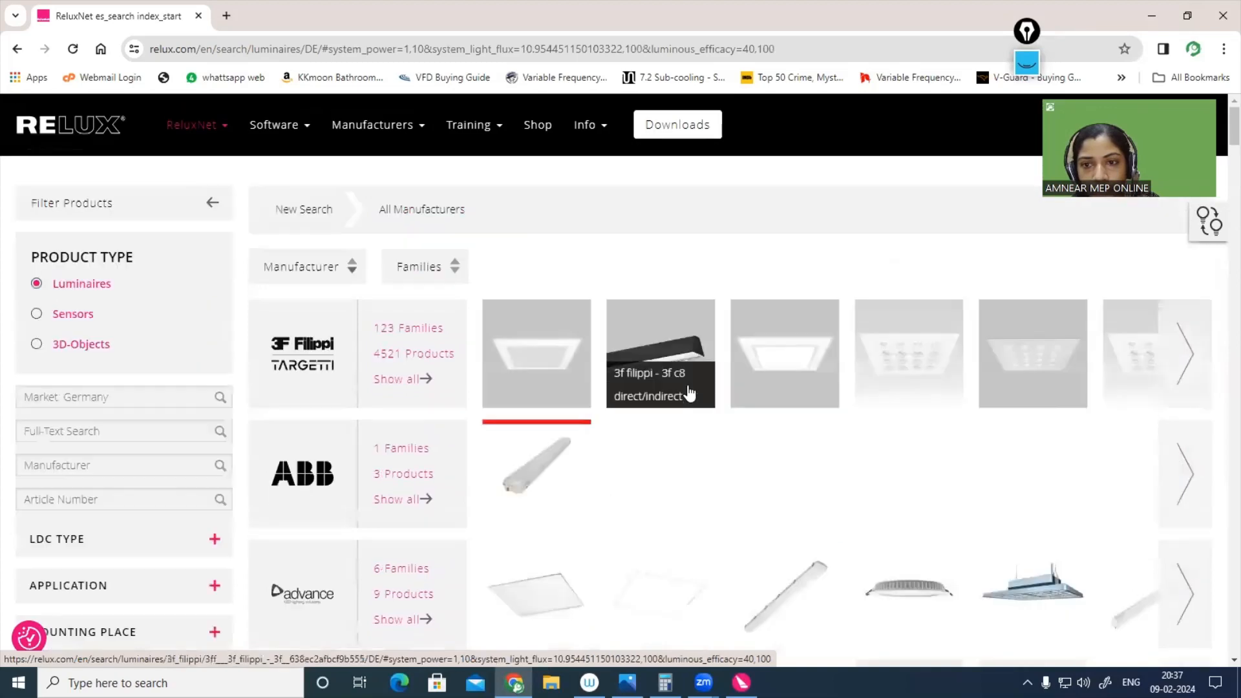
pyautogui.rightClick(900, 352)
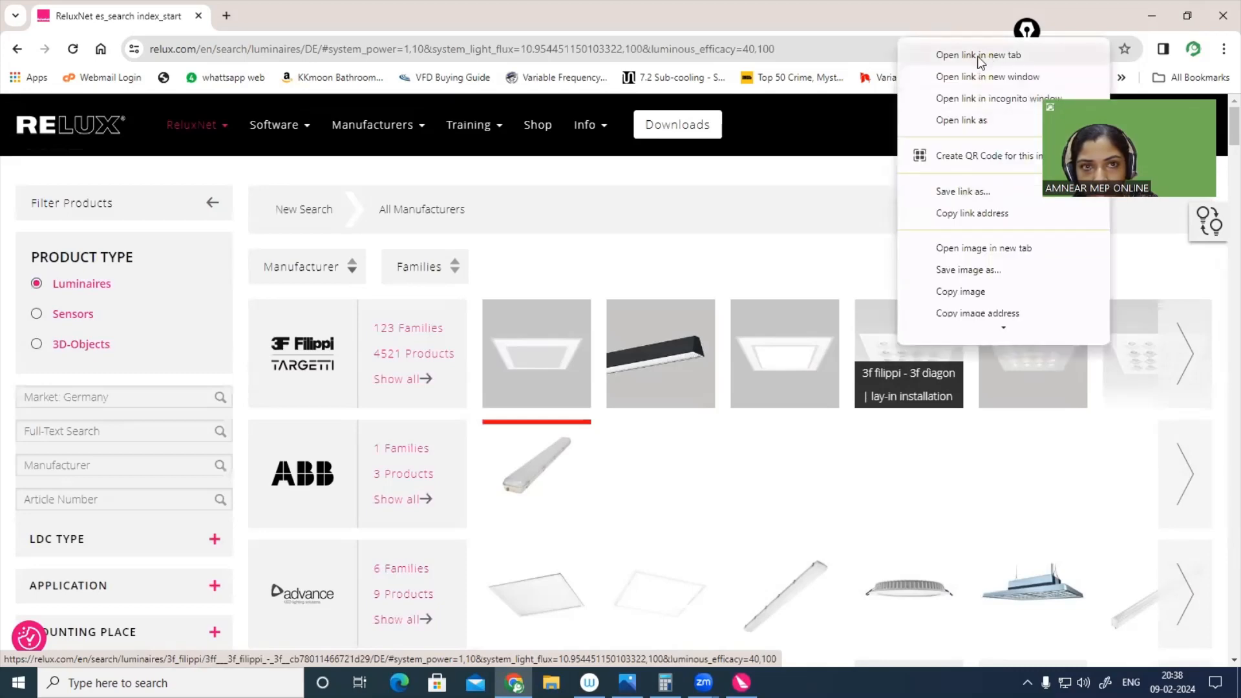
pyautogui.click(979, 56)
pyautogui.click(291, 17)
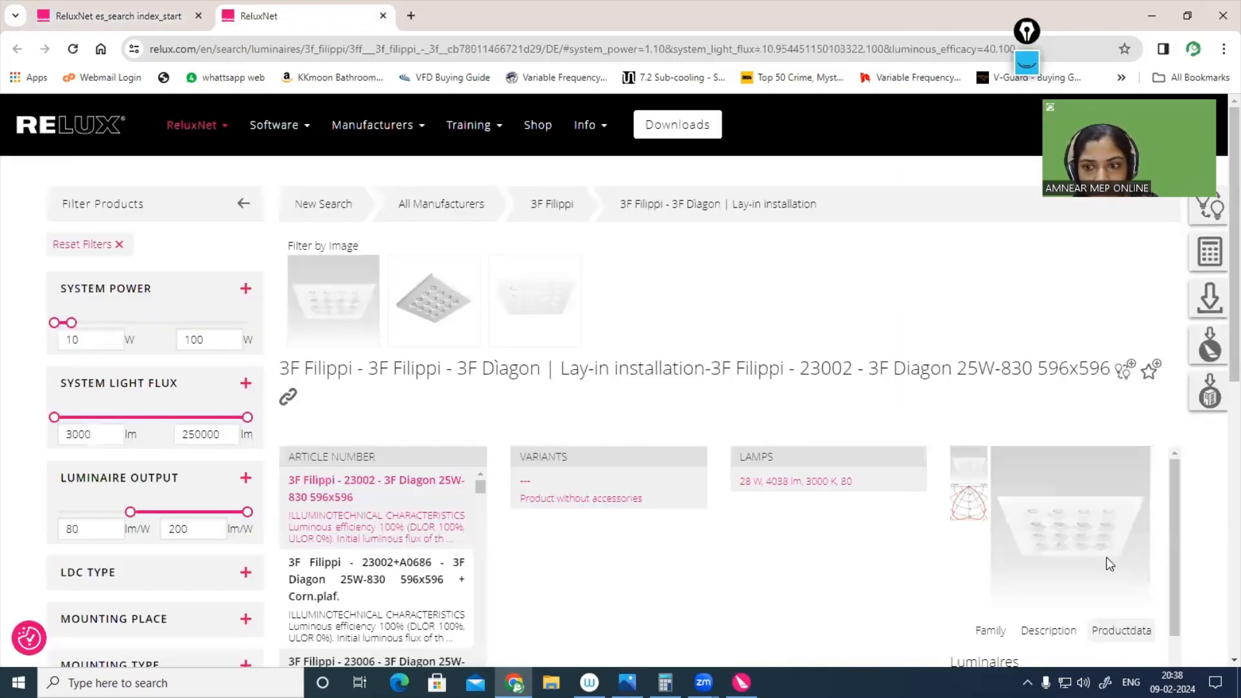
# Step: Examine the lamp data, family information and technical description of the 3F Diagon 25W-830 596x596 luminaire
pyautogui.scroll(-3, 1103, 558)
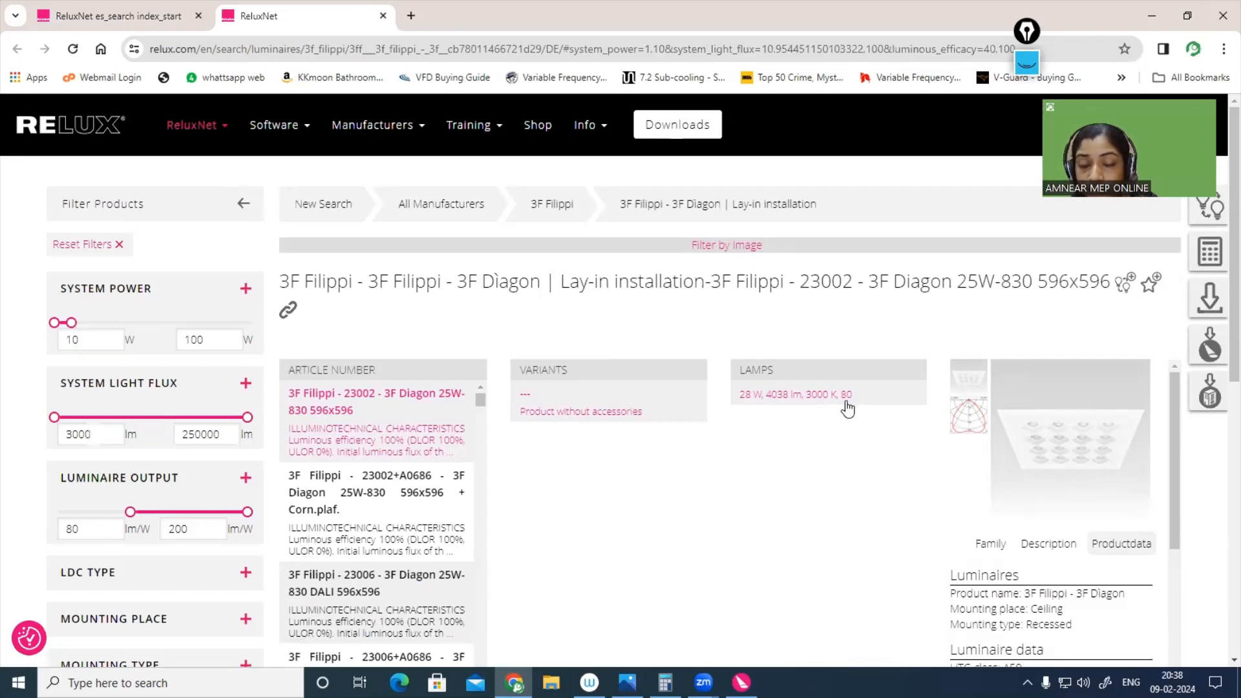
pyautogui.scroll(-2, 850, 406)
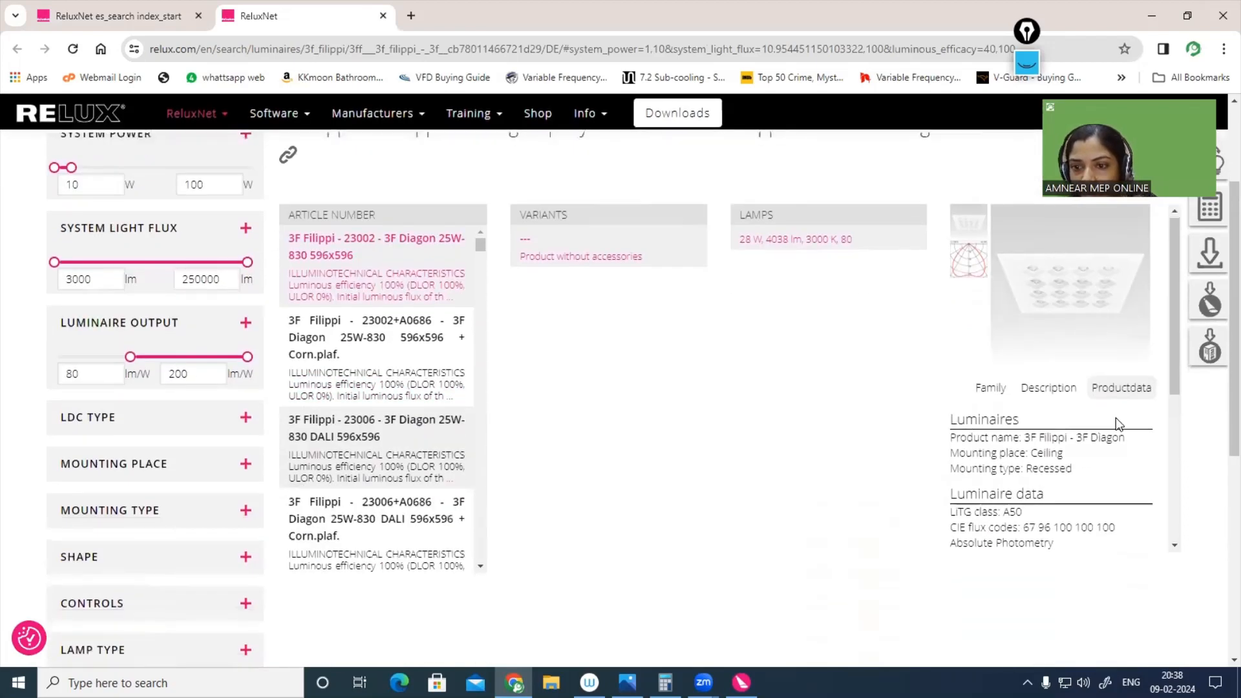
pyautogui.scroll(-2, 1116, 417)
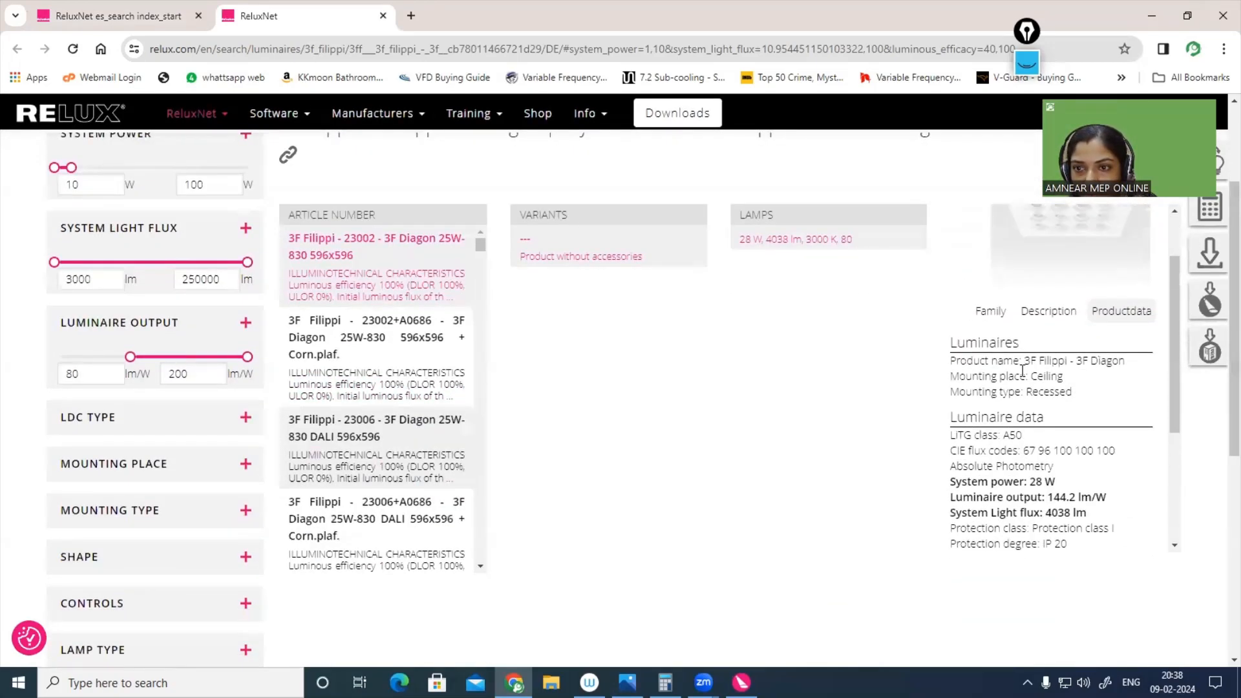
pyautogui.click(1001, 316)
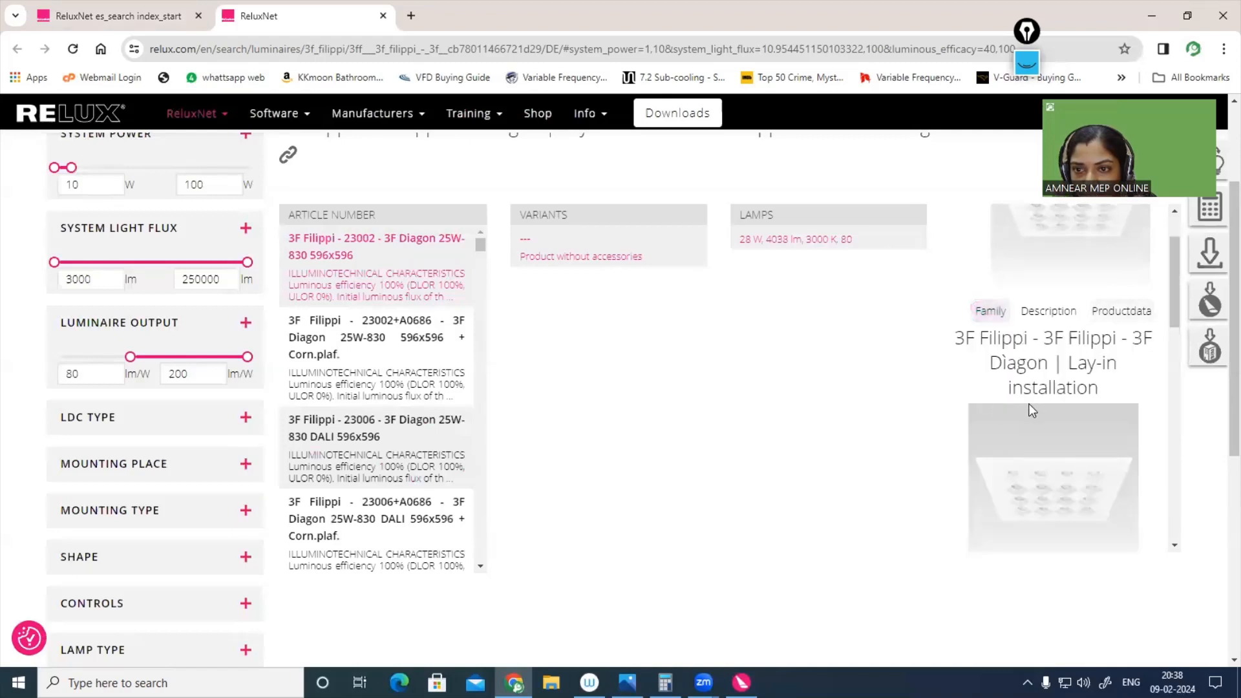
pyautogui.scroll(-3, 1030, 414)
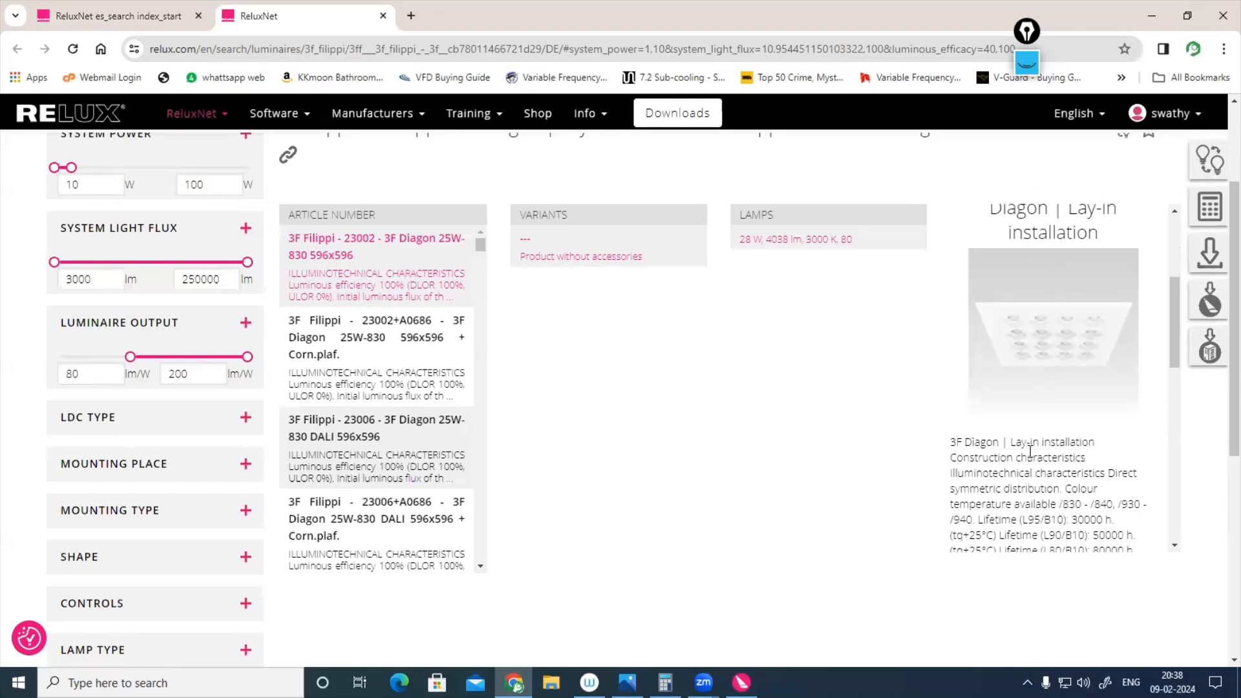
pyautogui.scroll(2, 1030, 449)
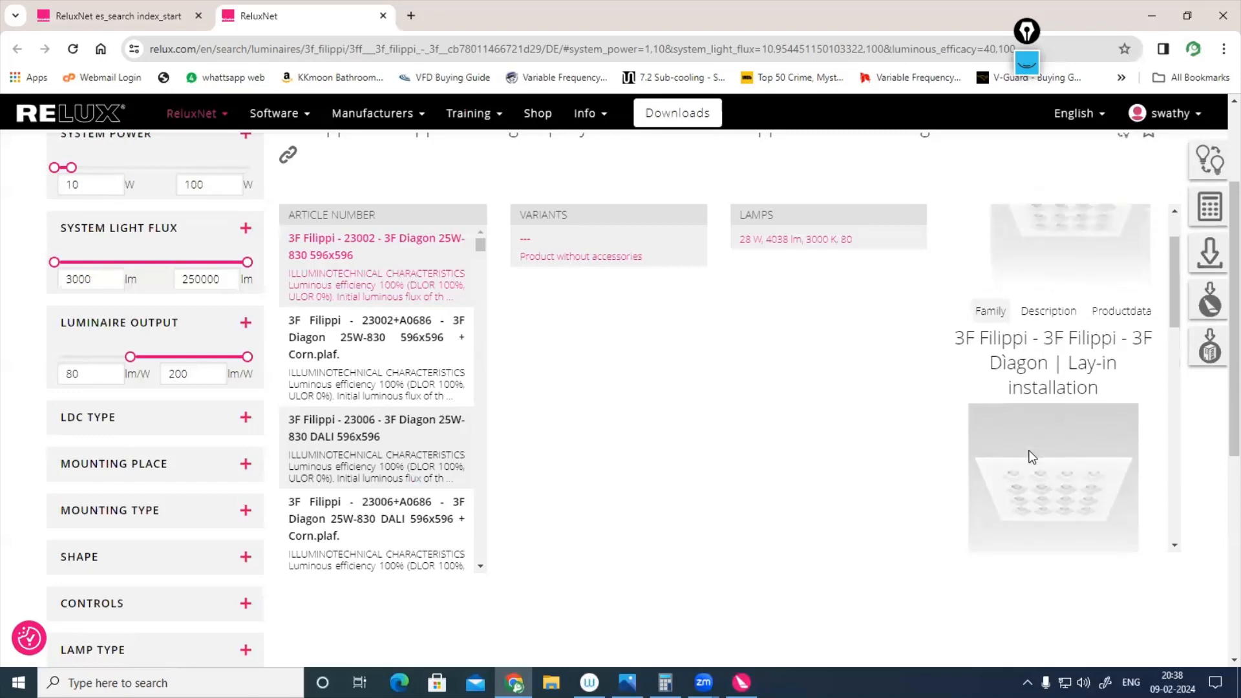
pyautogui.click(1050, 314)
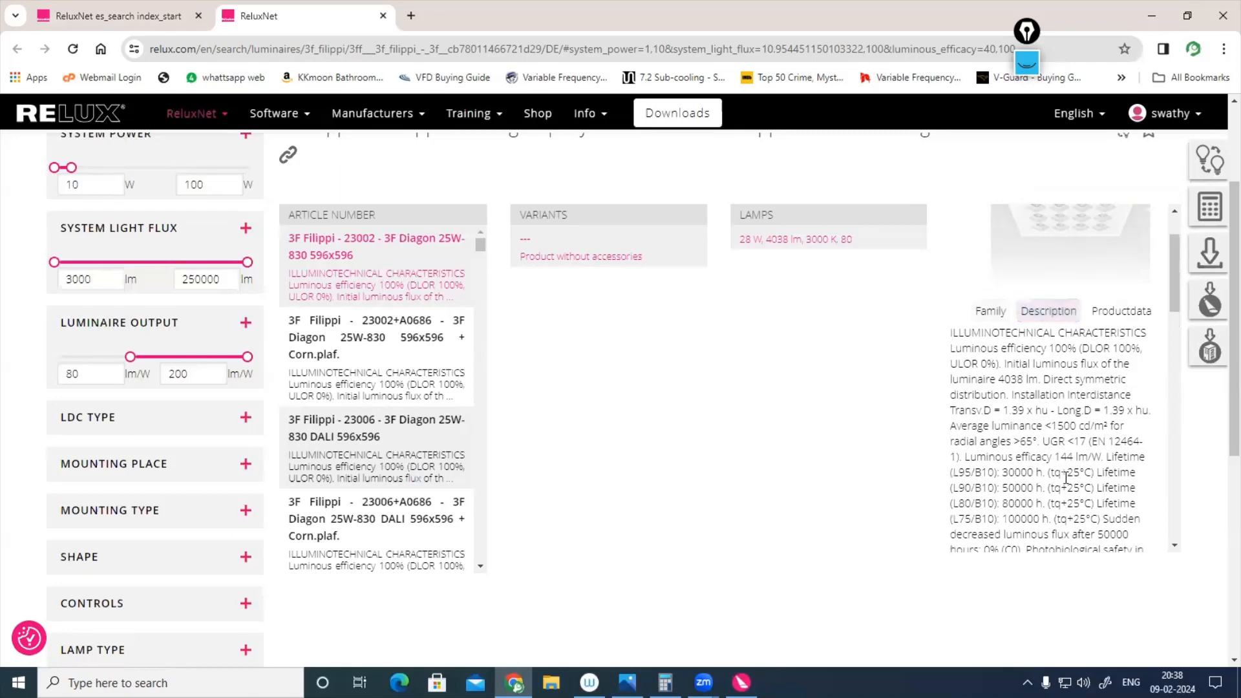
# Step: Examine the luminaire's product data, including mounting, system power, luminaire output, light flux, protection class and dimensions
pyautogui.click(1110, 315)
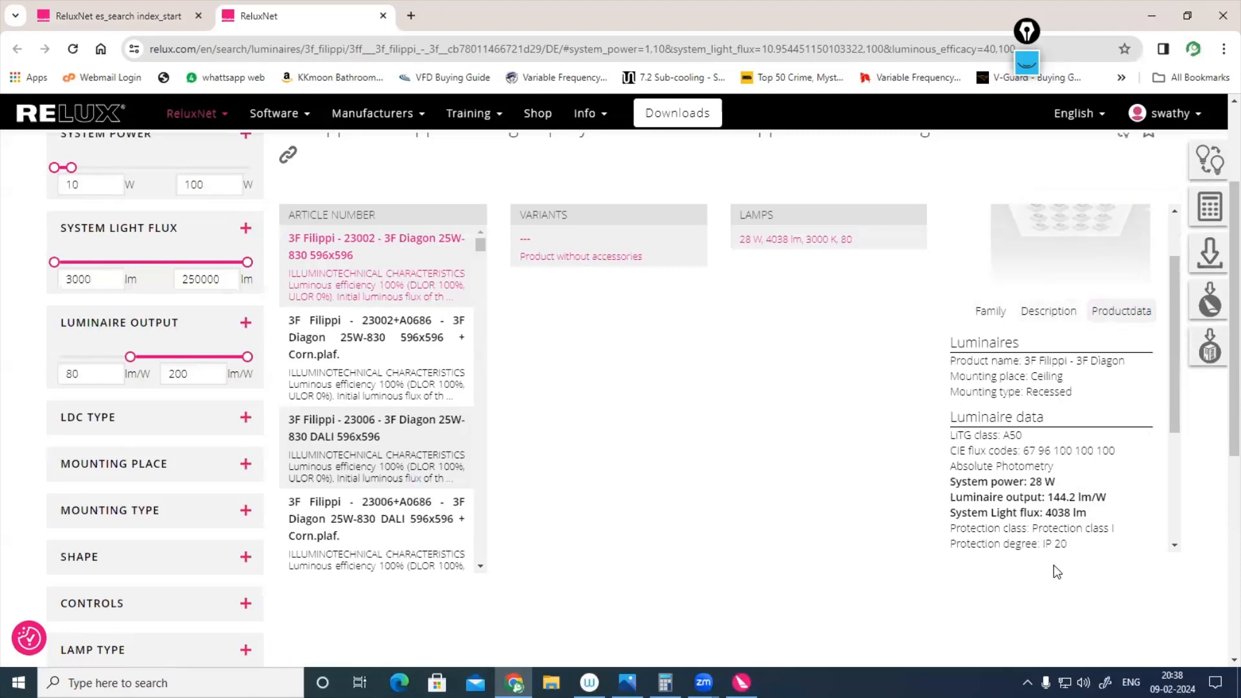
pyautogui.scroll(-1, 1049, 543)
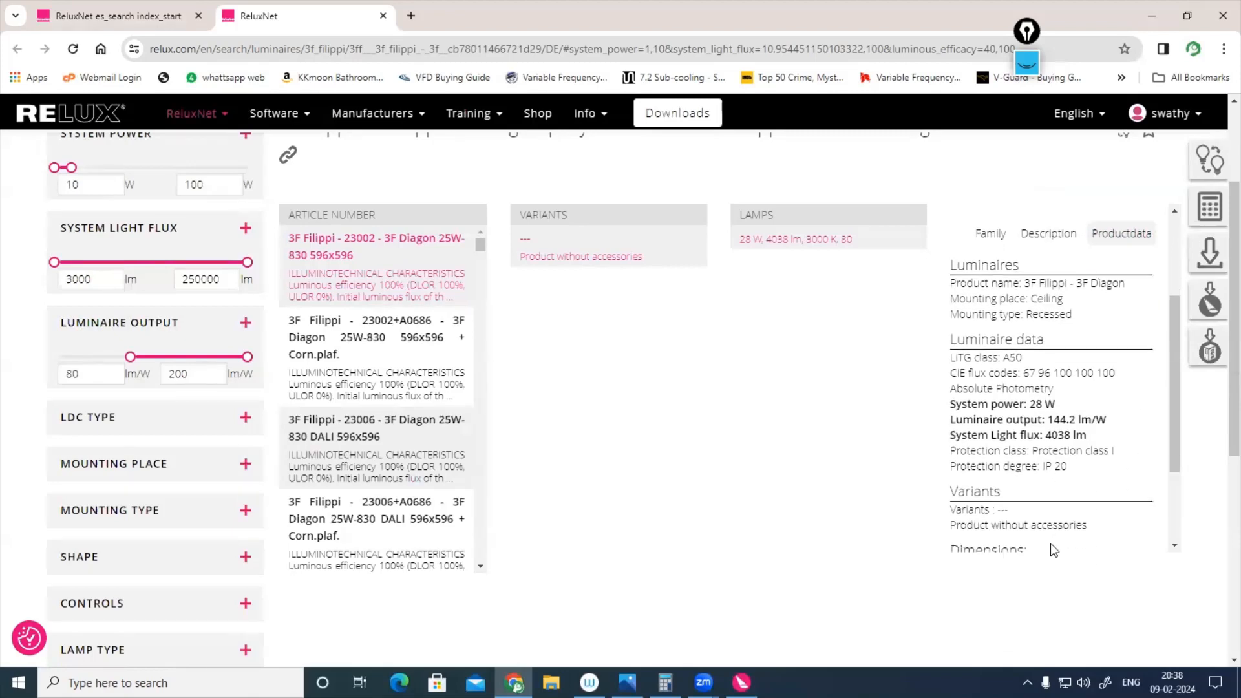
pyautogui.scroll(-4, 1050, 550)
pyautogui.scroll(5, 1054, 550)
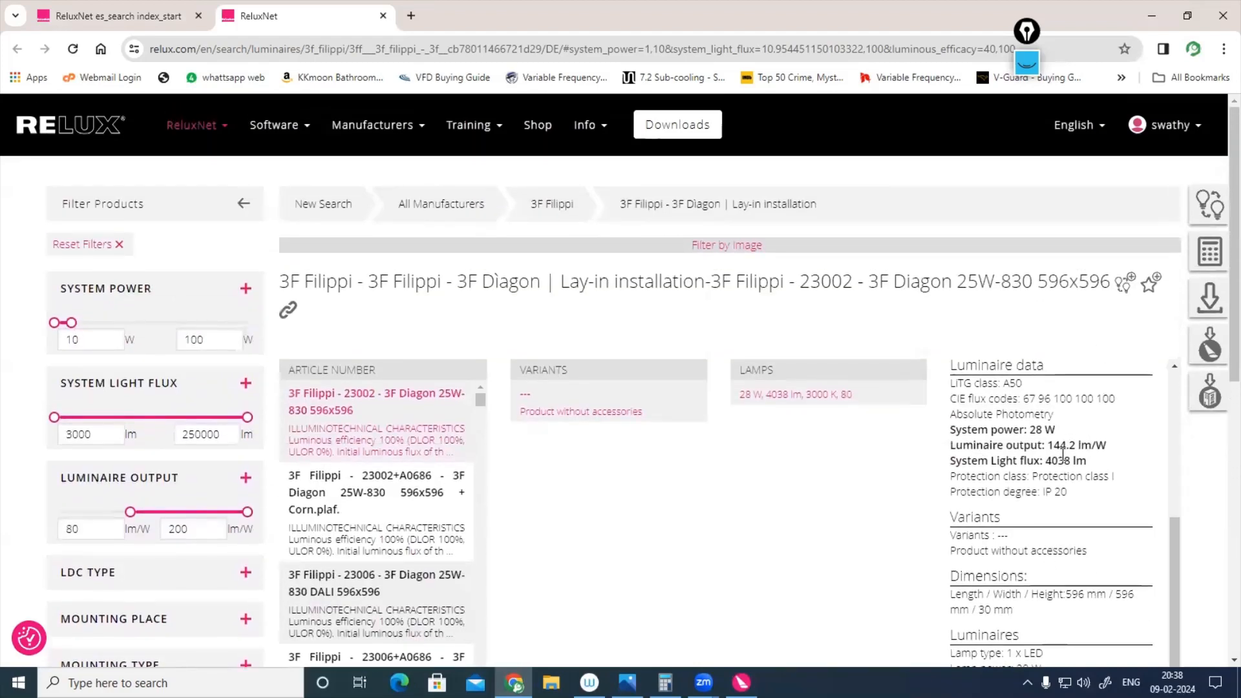
pyautogui.scroll(-2, 1047, 433)
pyautogui.scroll(5, 1029, 412)
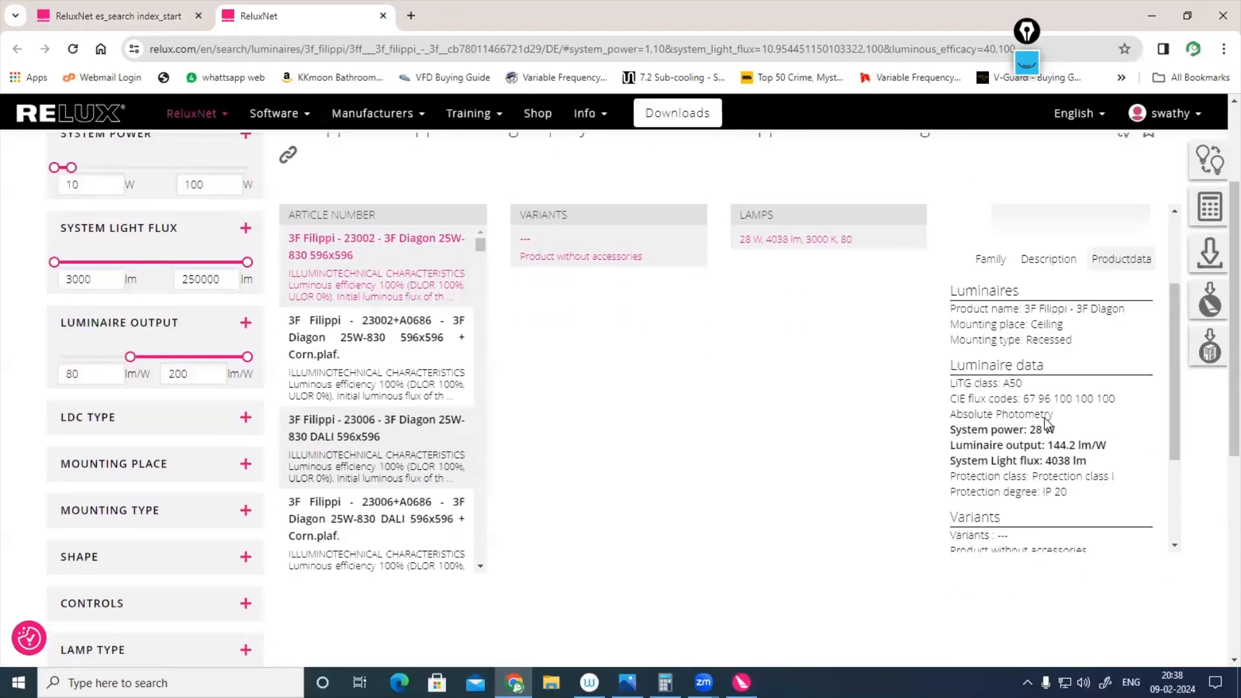
pyautogui.scroll(2, 891, 449)
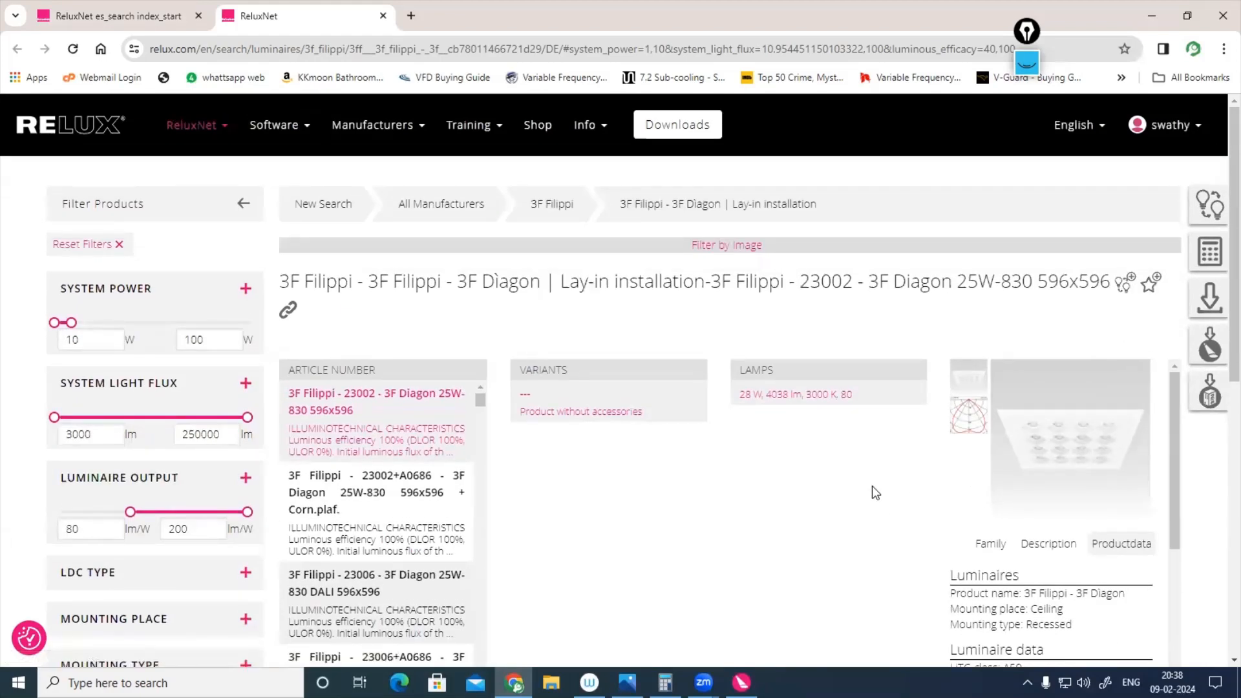
# Step: In the luminaire's light calculation, enter a room length of 5 and width of 4 and choose the Office Reading & Writing room type
pyautogui.scroll(-2, 871, 493)
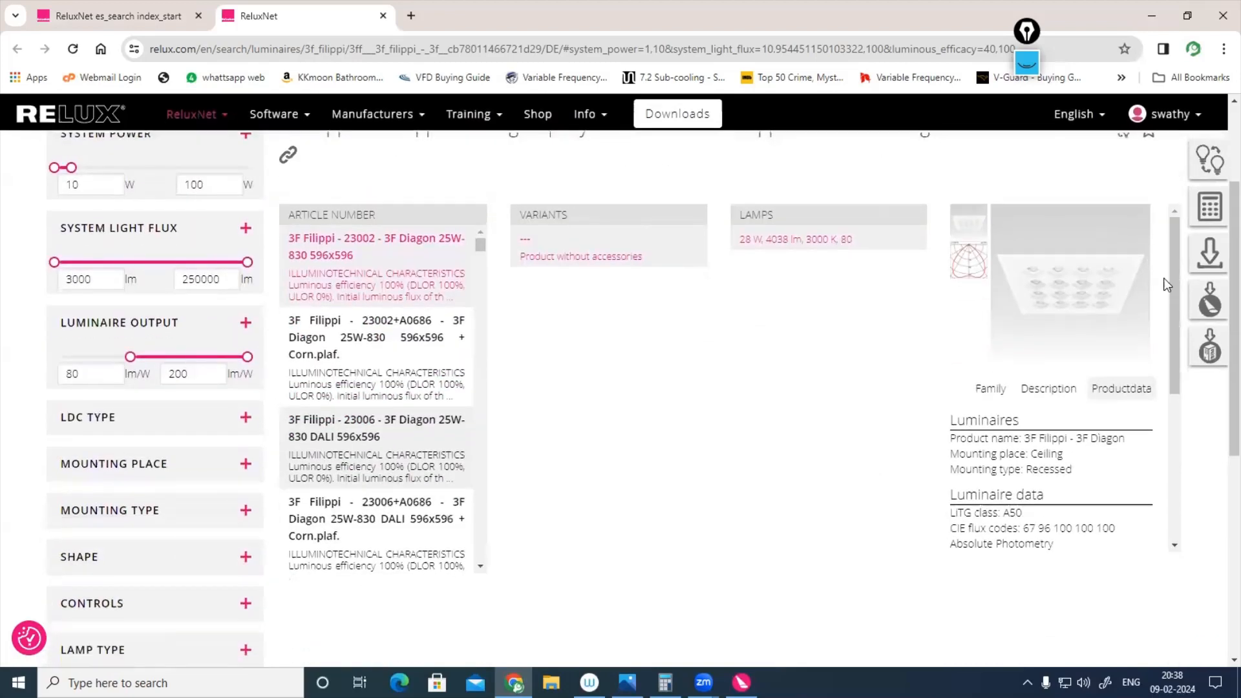
pyautogui.click(1216, 219)
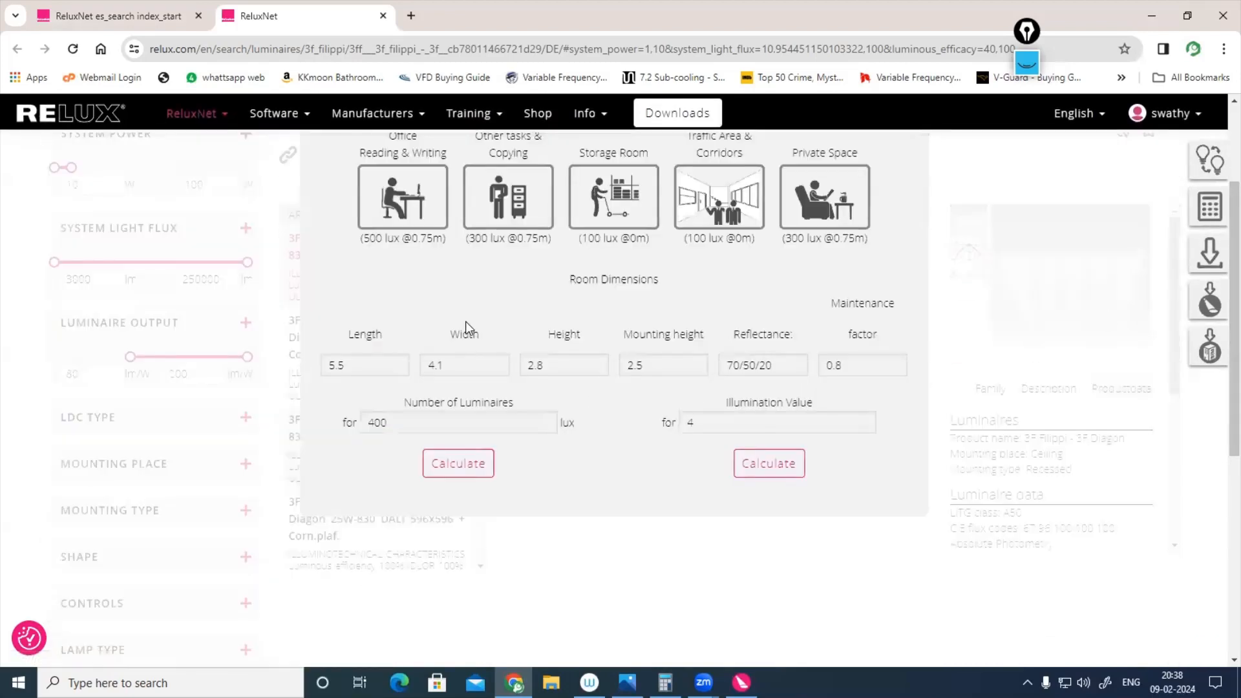
pyautogui.scroll(1, 439, 291)
pyautogui.doubleClick(349, 442)
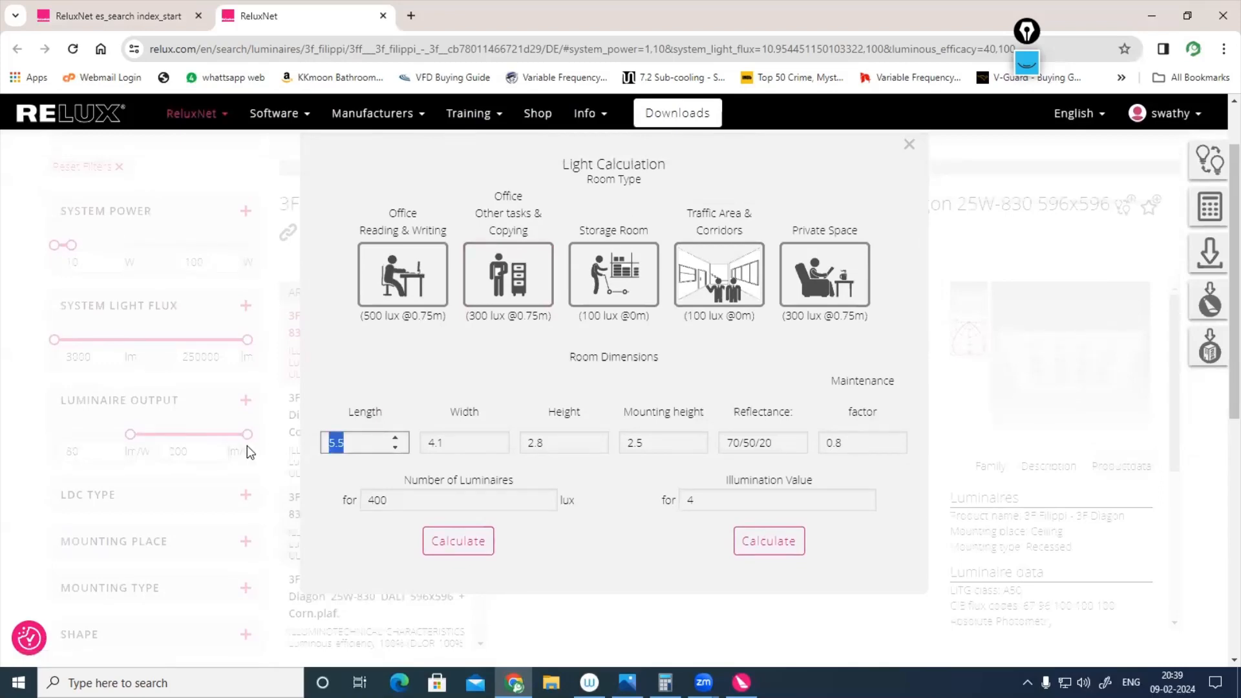
pyautogui.write('5')
pyautogui.doubleClick(459, 441)
pyautogui.write('4')
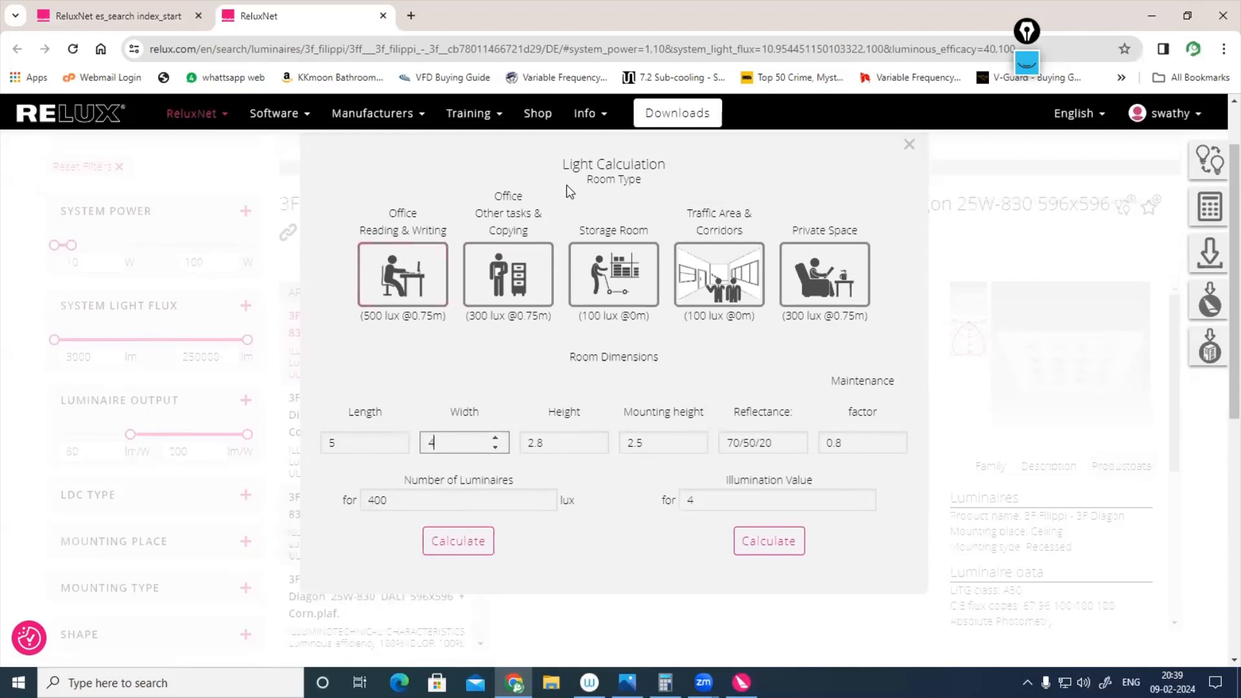
pyautogui.click(418, 261)
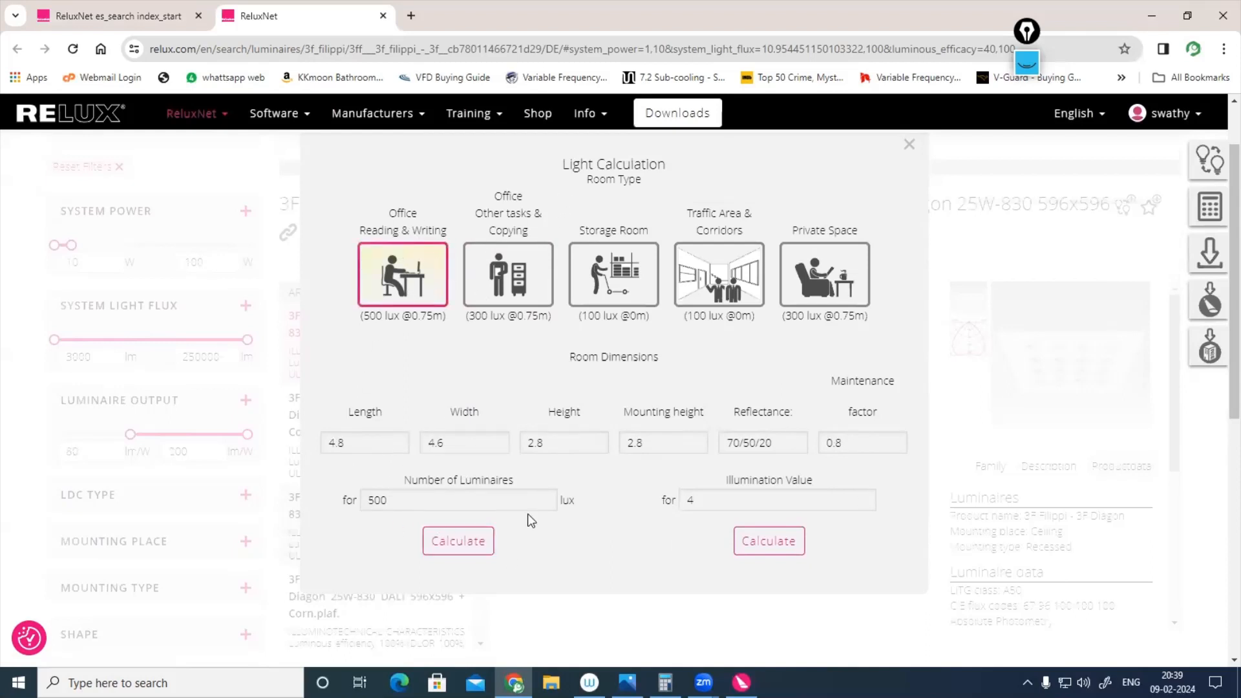
# Step: Calculate the number of 3F Diagon luminaires needed for 500 lux in the 4.8 by 4.6 m room and review the result
pyautogui.click(450, 543)
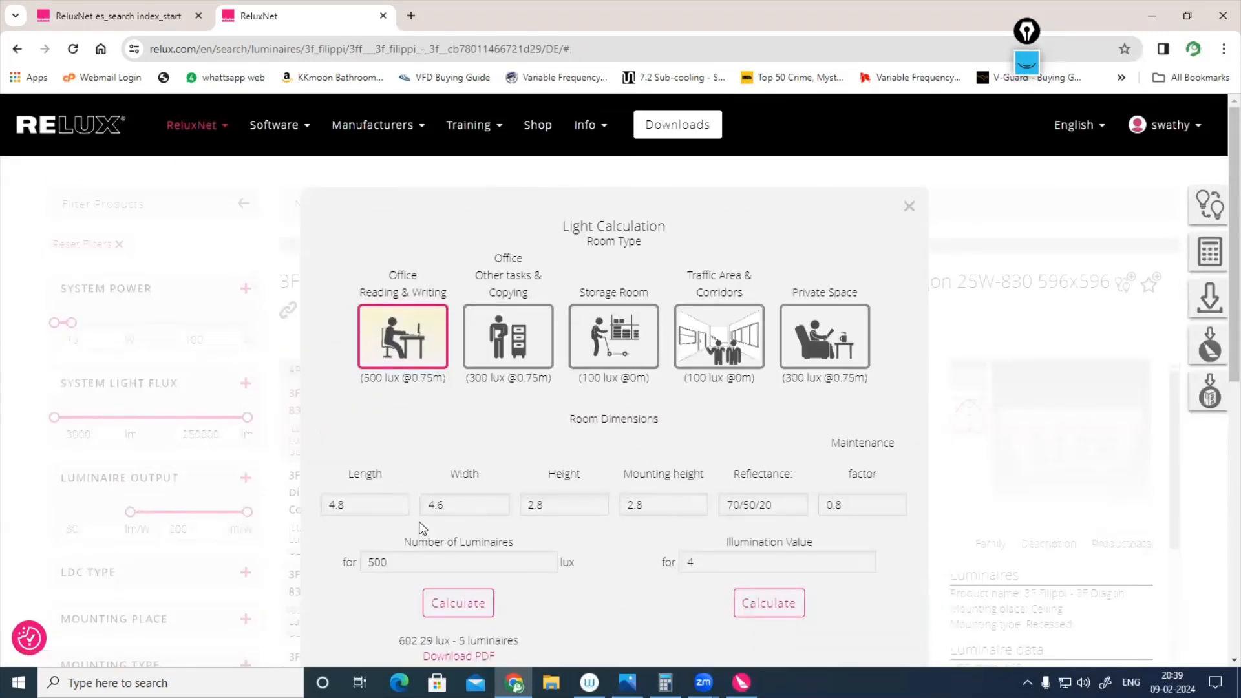
pyautogui.scroll(-3, 420, 527)
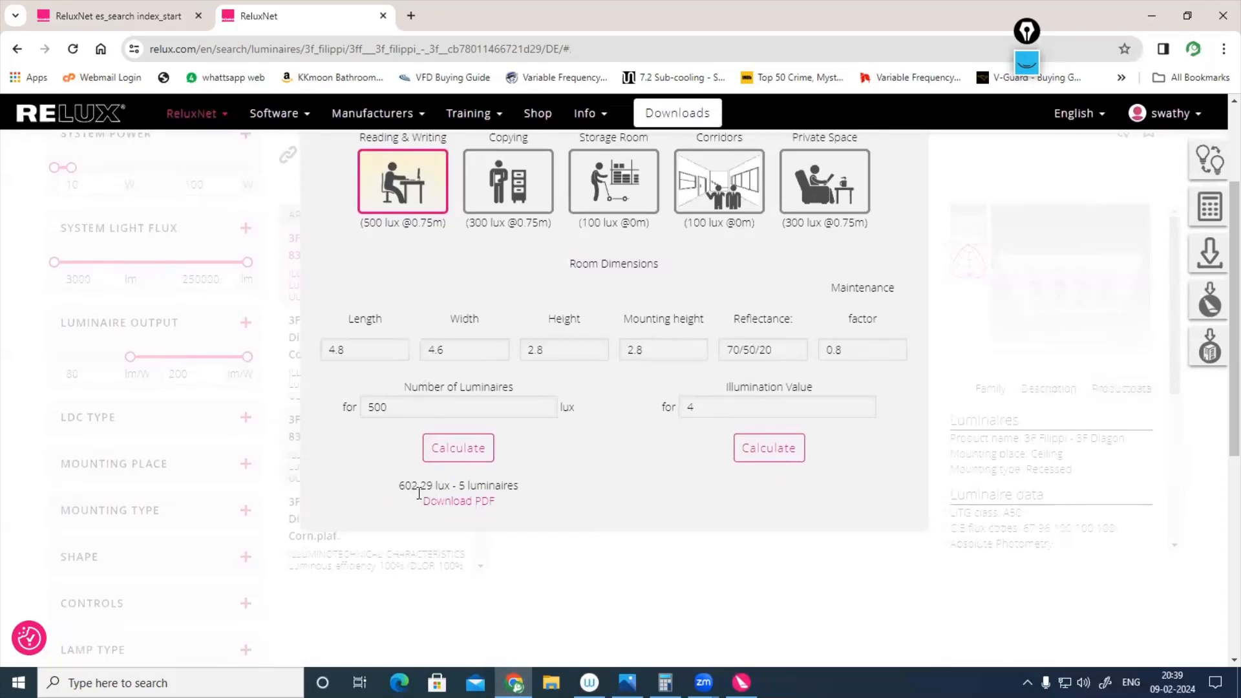
pyautogui.scroll(3, 450, 493)
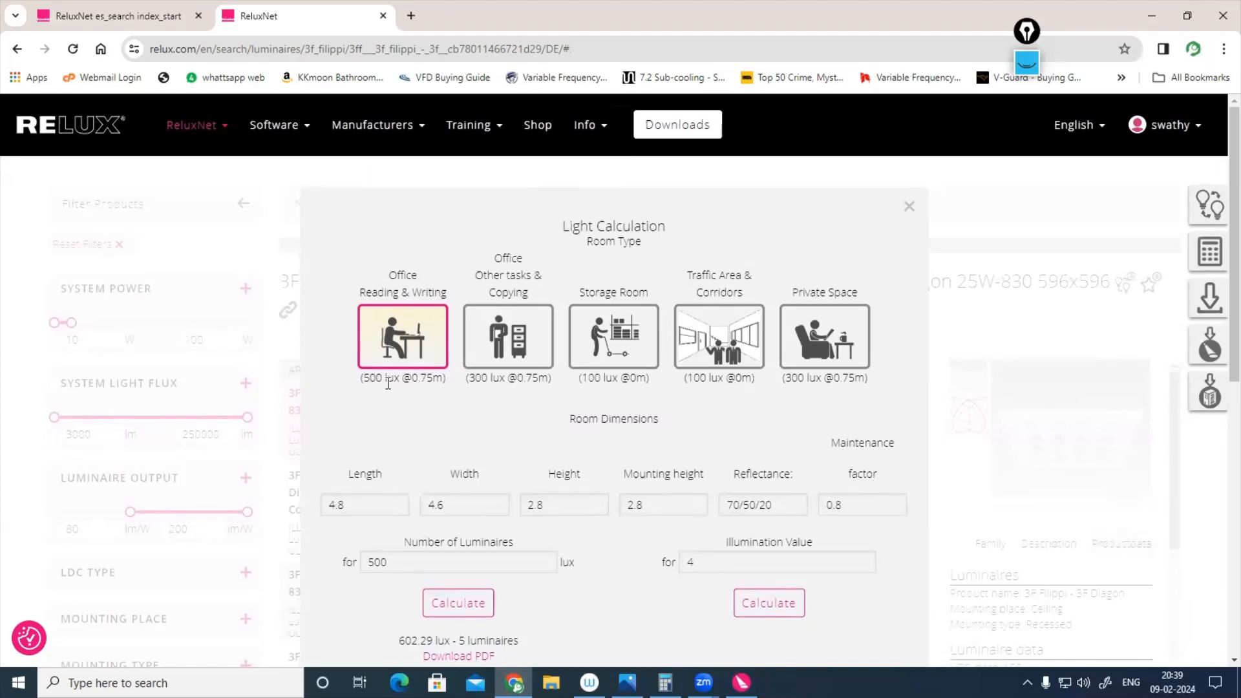
pyautogui.scroll(-6, 394, 382)
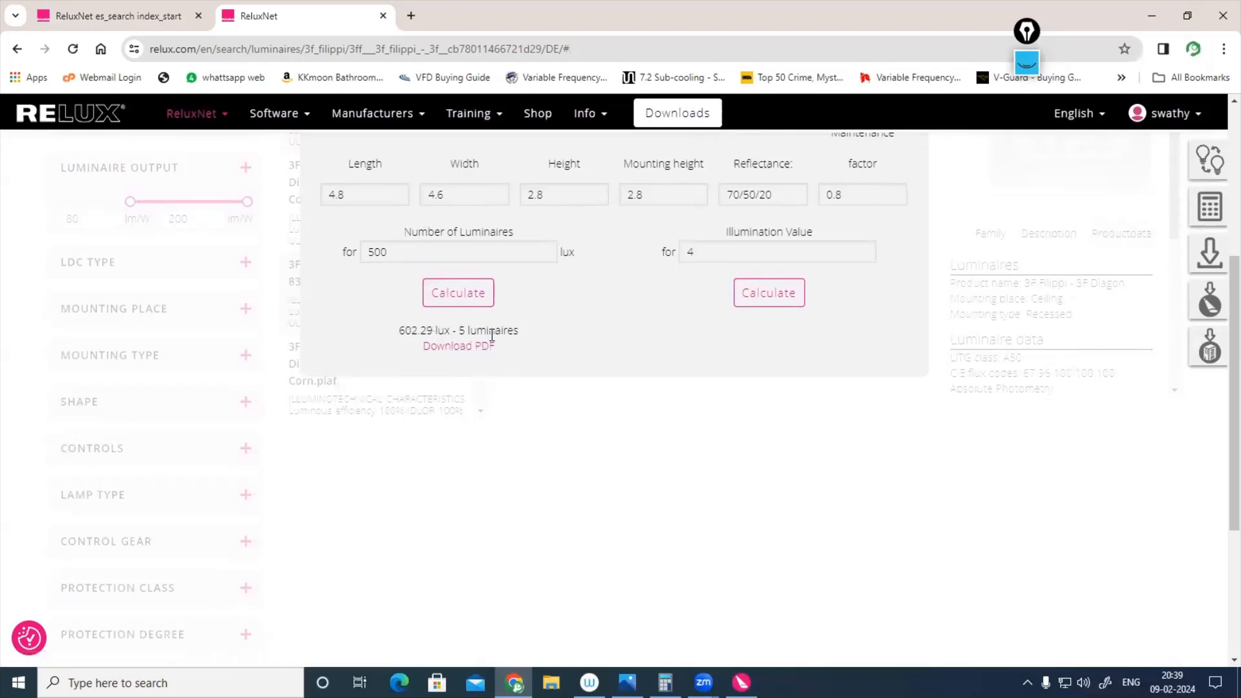
pyautogui.scroll(2, 482, 517)
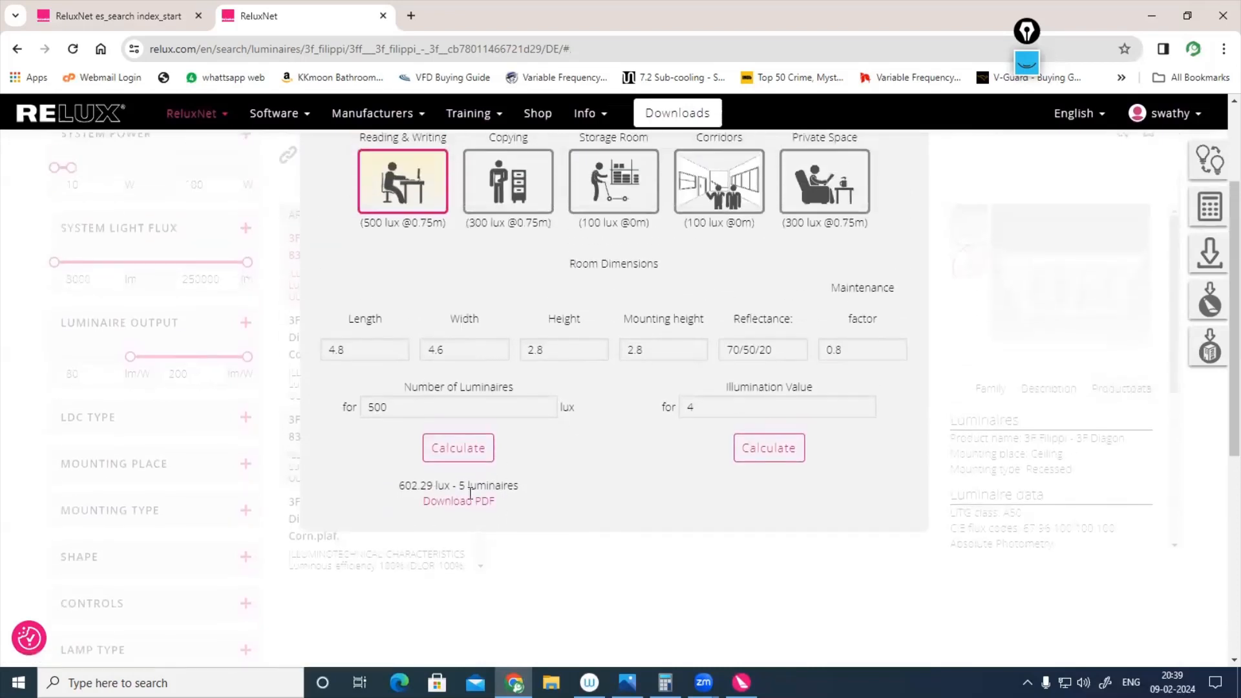
pyautogui.scroll(1, 503, 556)
pyautogui.scroll(-1, 491, 550)
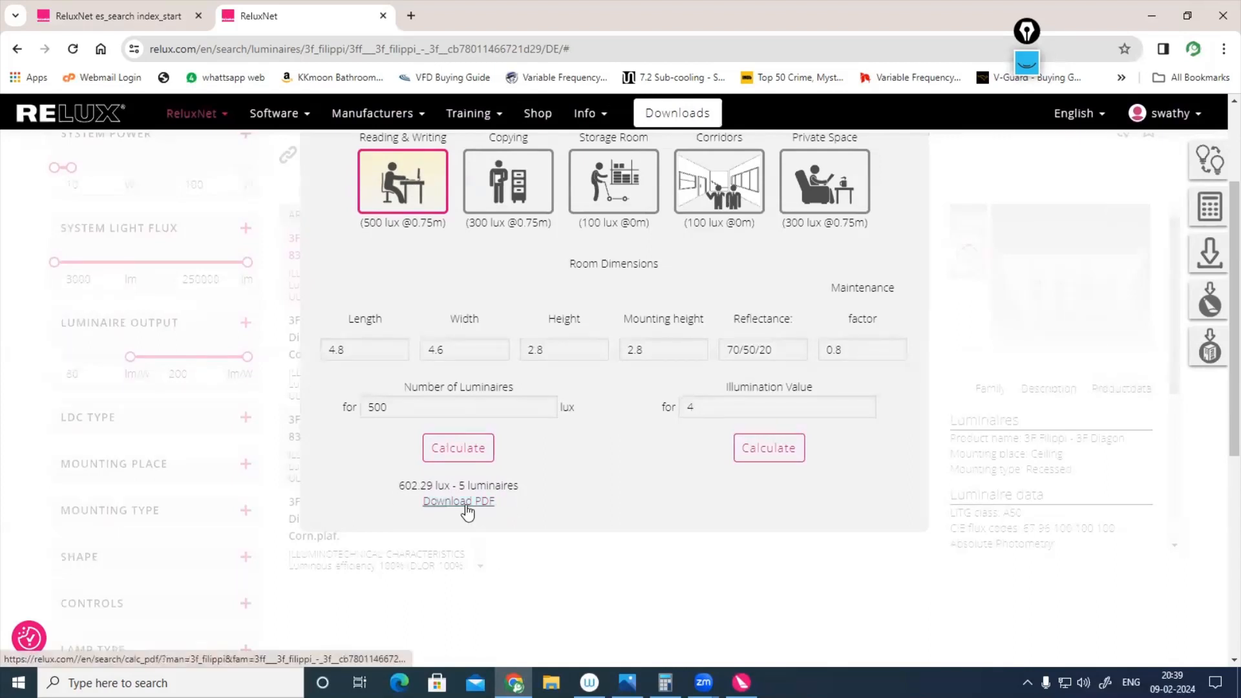
# Step: Download the light calculation as a PDF and open it to review the room data, luminaire details and results
pyautogui.click(466, 506)
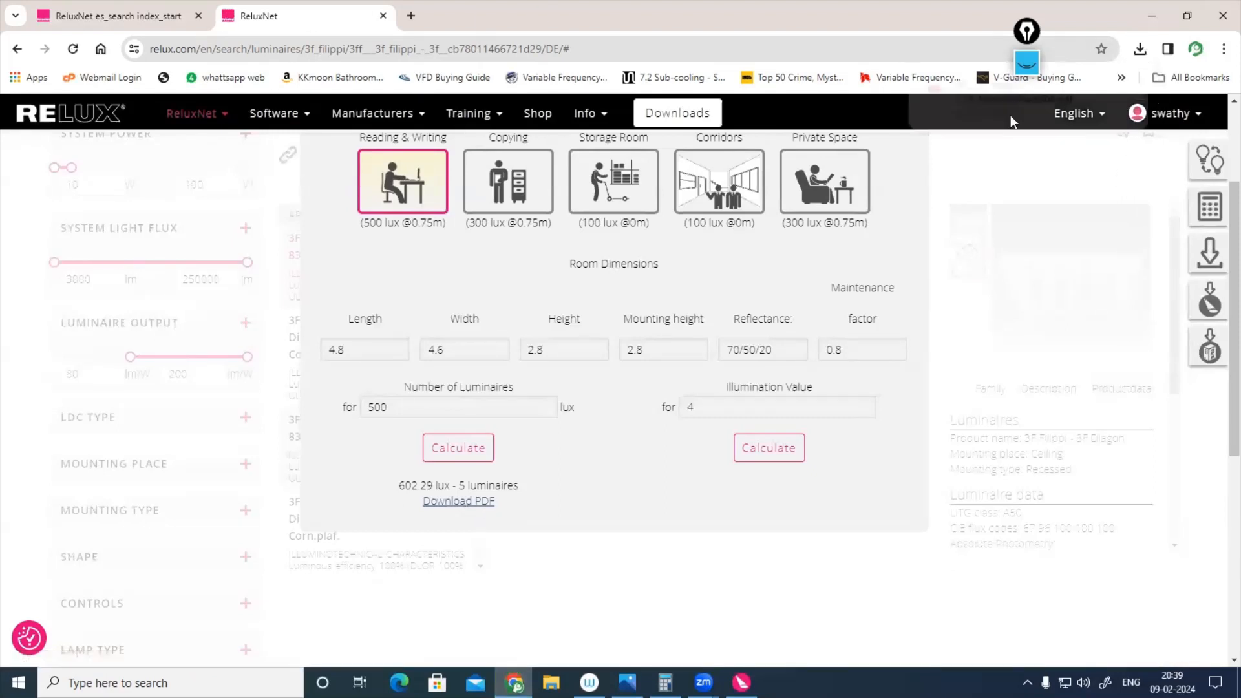
pyautogui.click(985, 98)
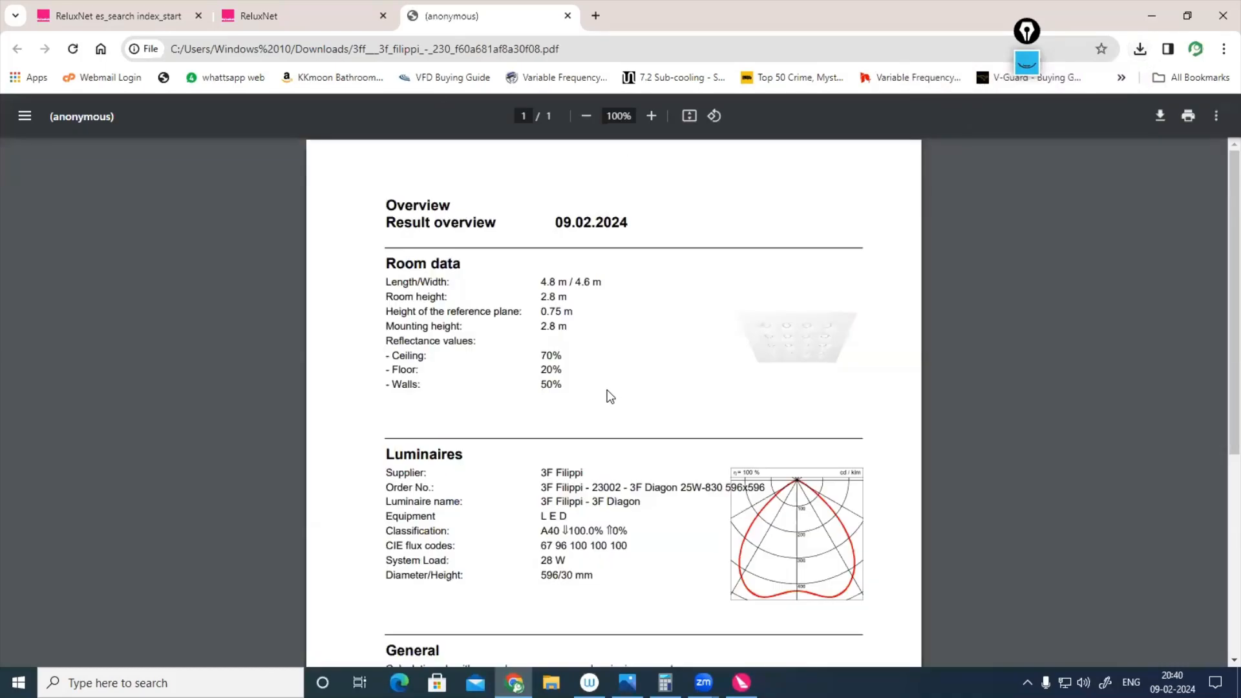
pyautogui.scroll(-5, 610, 397)
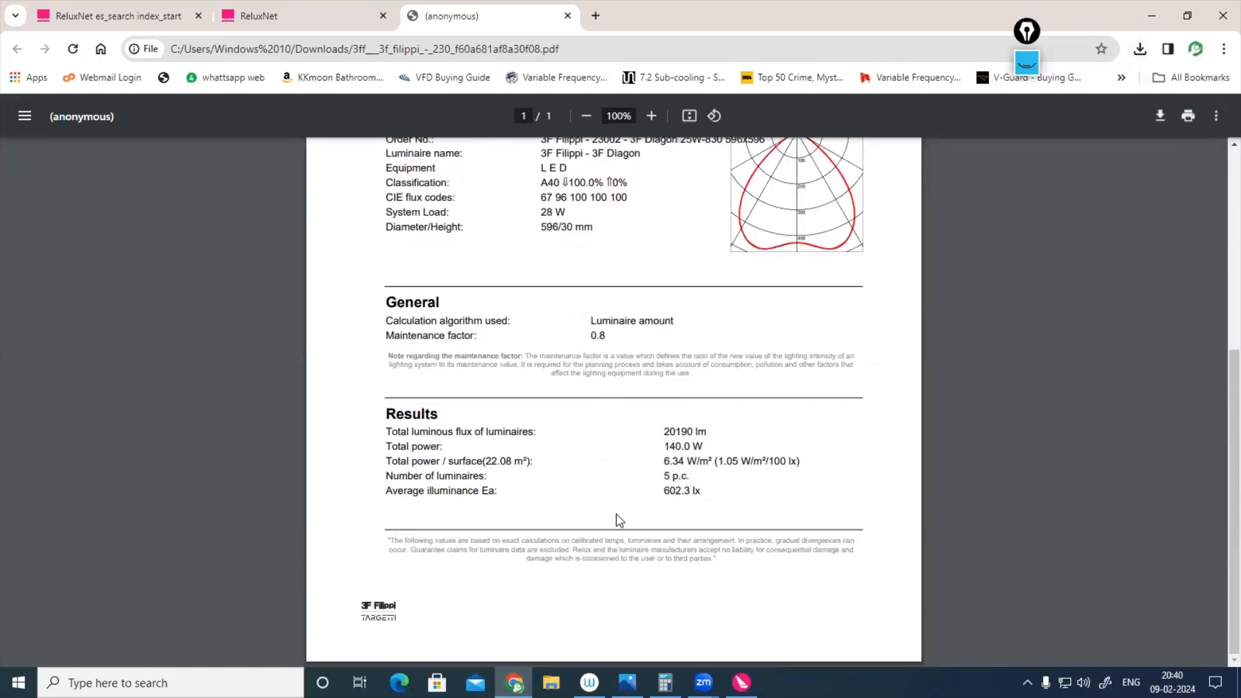
pyautogui.scroll(5, 618, 517)
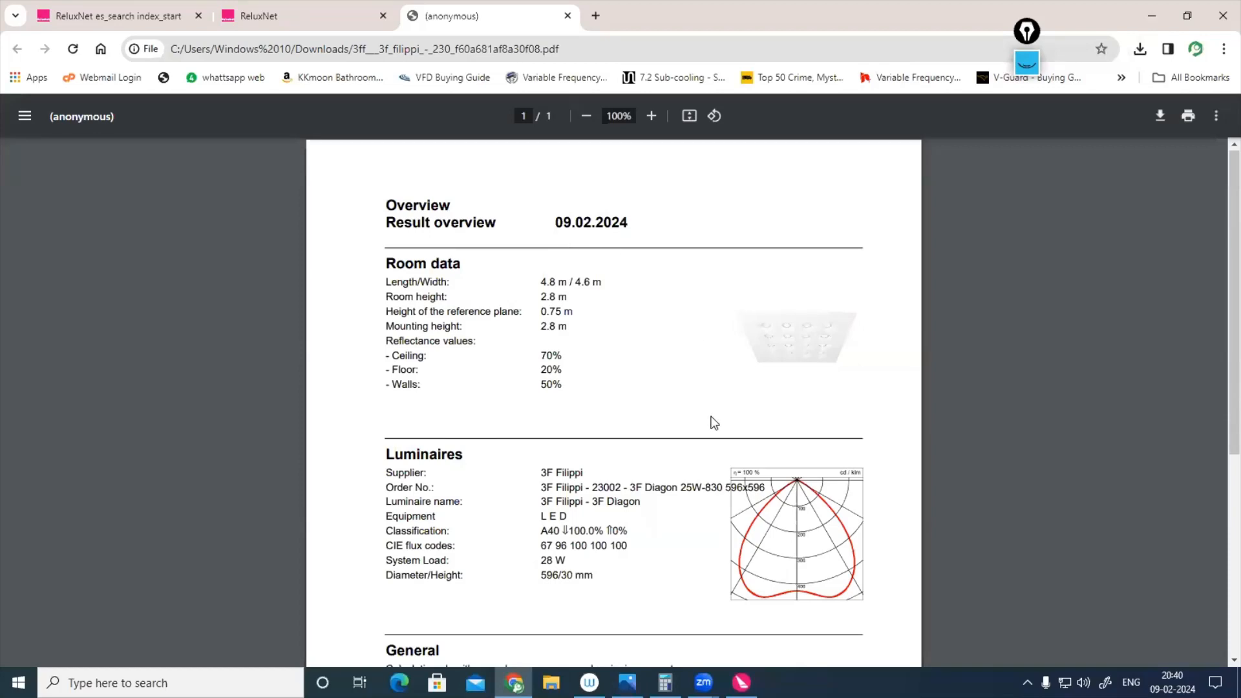
pyautogui.scroll(-5, 713, 424)
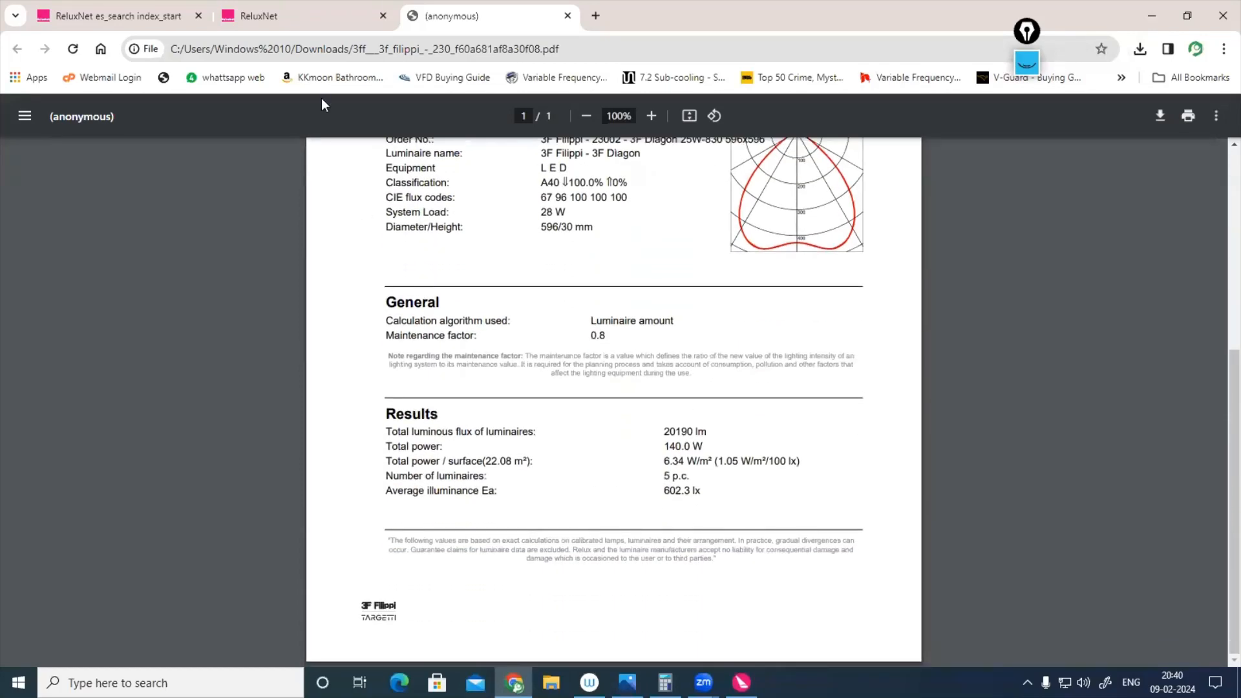
# Step: Return to the 3F Diagon page on ReluxNet, download the luminaire file for Relux, and switch to the Relux project
pyautogui.click(313, 16)
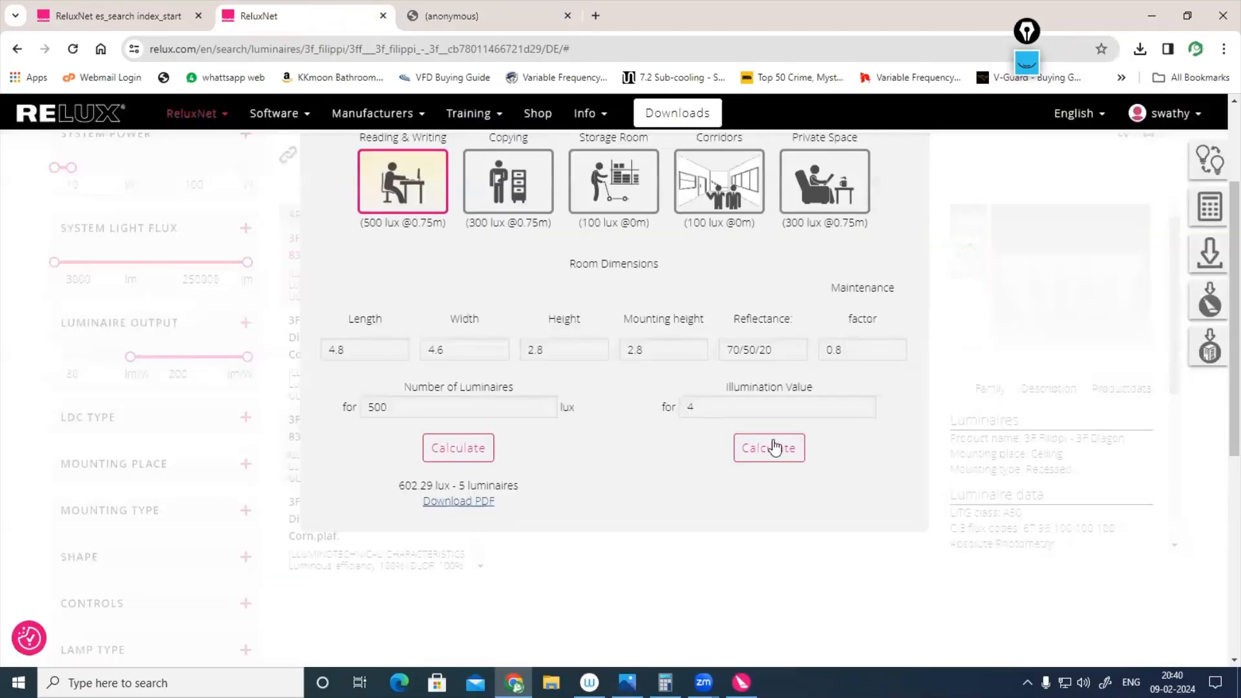
pyautogui.scroll(3, 779, 446)
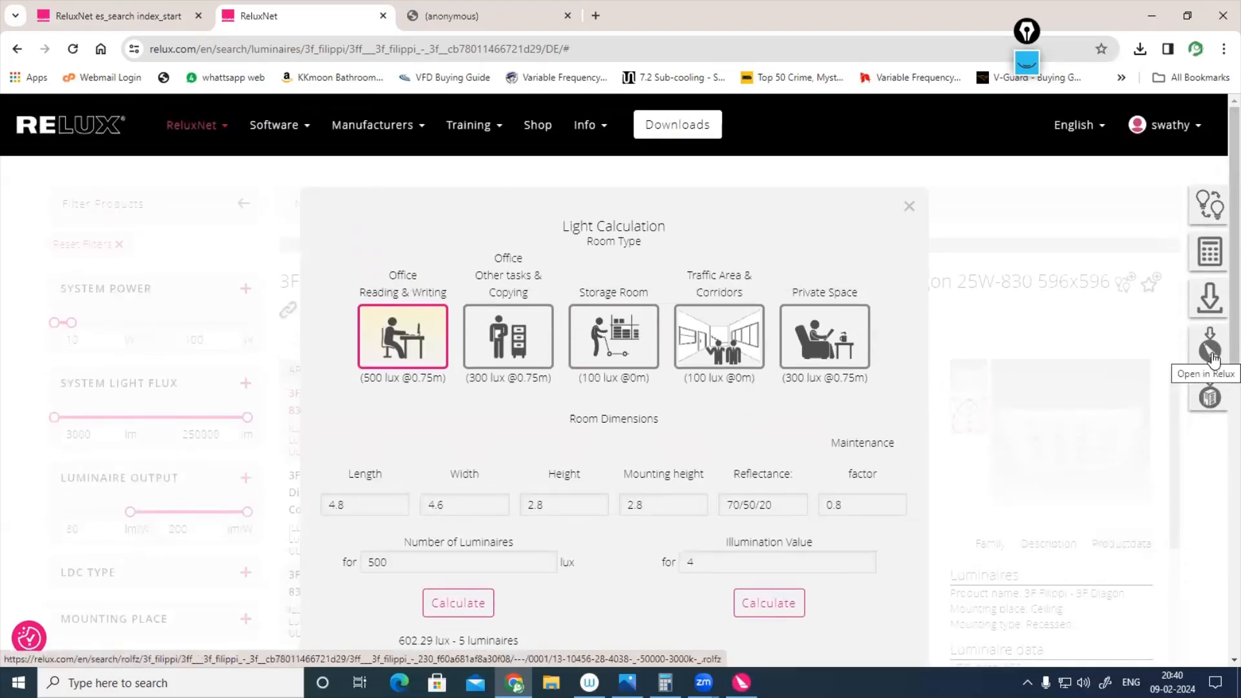
pyautogui.click(1210, 352)
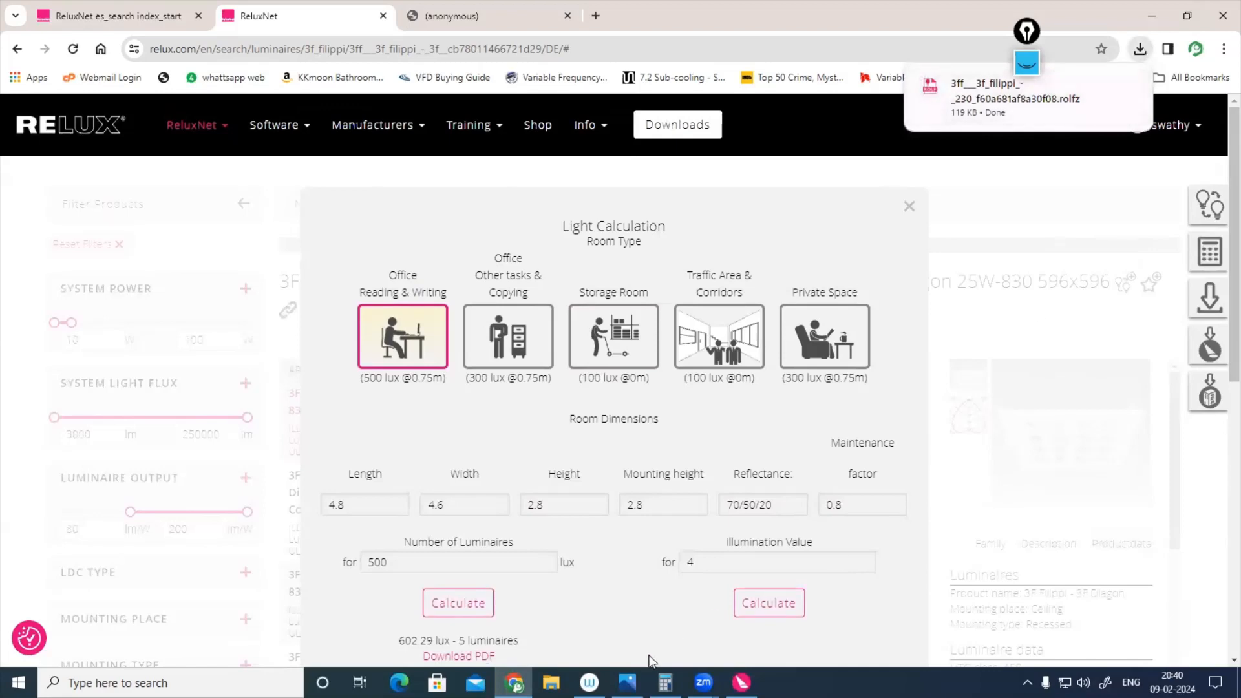
pyautogui.moveTo(742, 683)
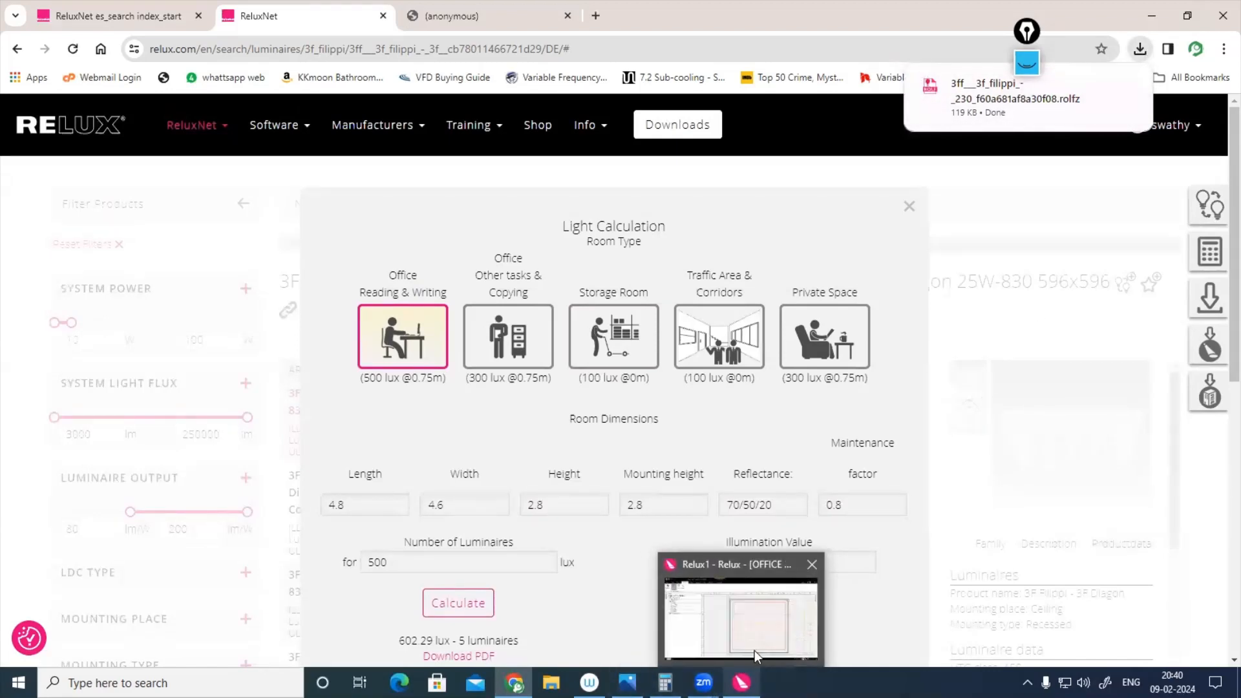
pyautogui.click(755, 625)
# Step: Use EasyLux to fill OFFICE 1 with a 4 x 3 field of Interior Ceiling Recessed Luminaires for 300 lx, with maintenance factor 0.8
pyautogui.click(67, 38)
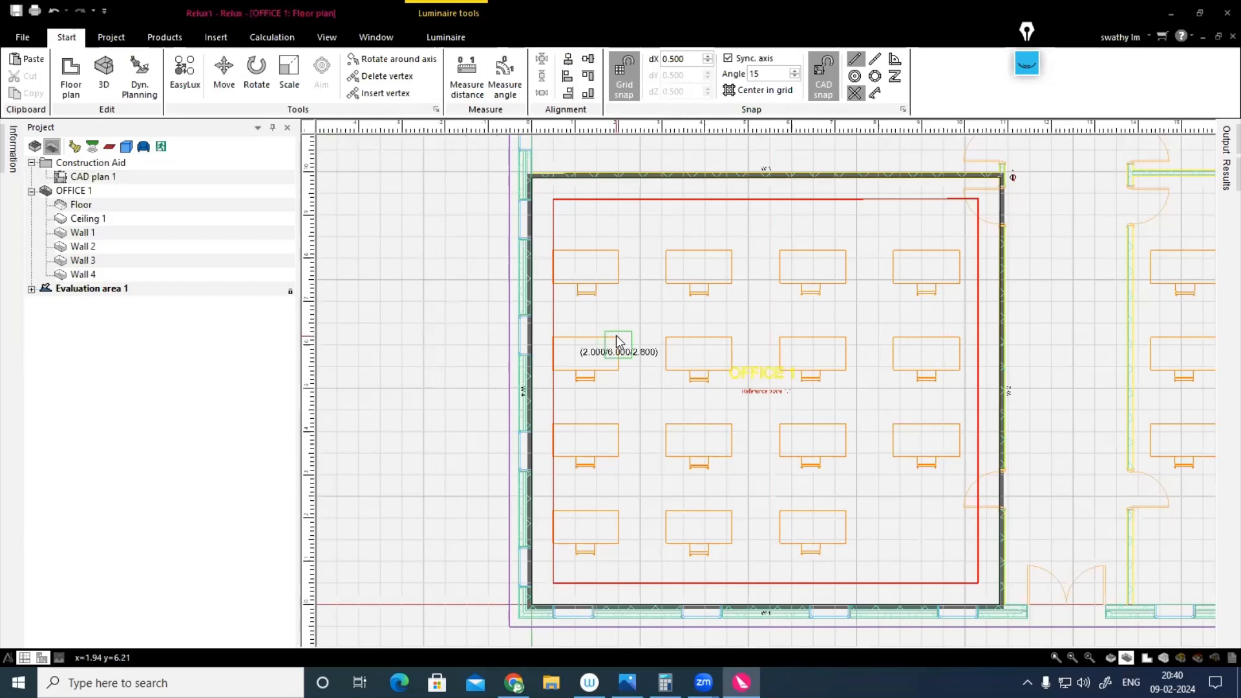
pyautogui.press('Escape')
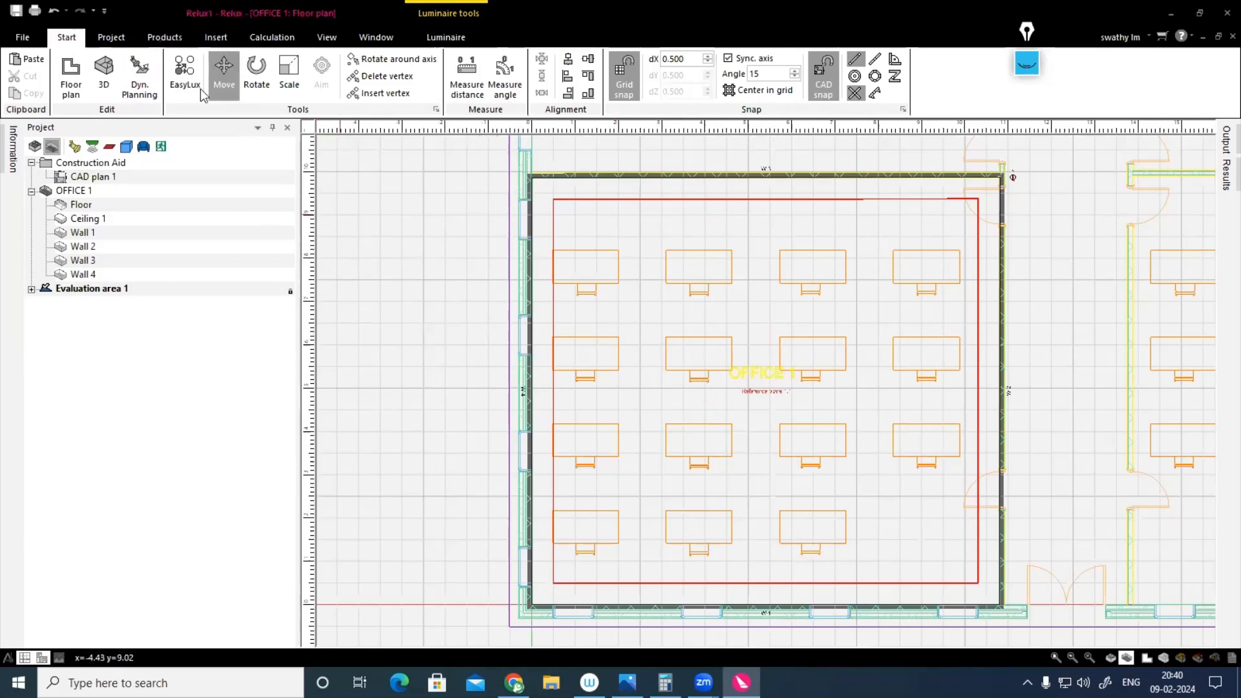
pyautogui.click(111, 37)
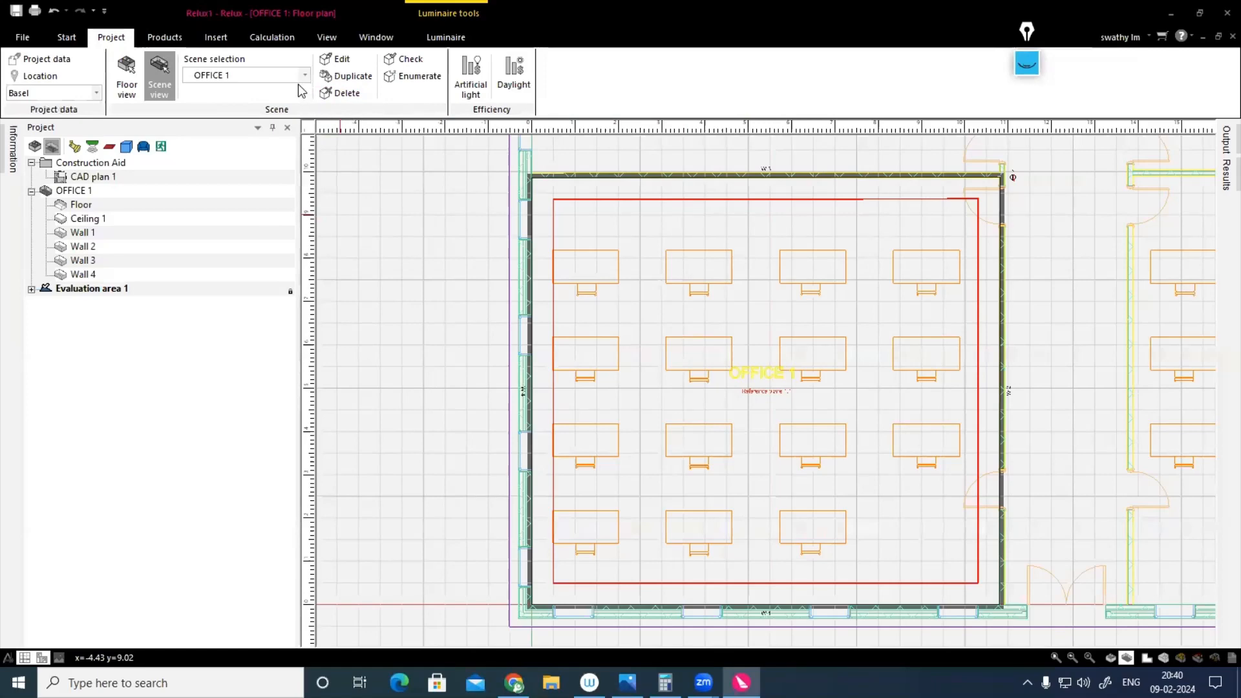
pyautogui.click(67, 38)
pyautogui.click(184, 76)
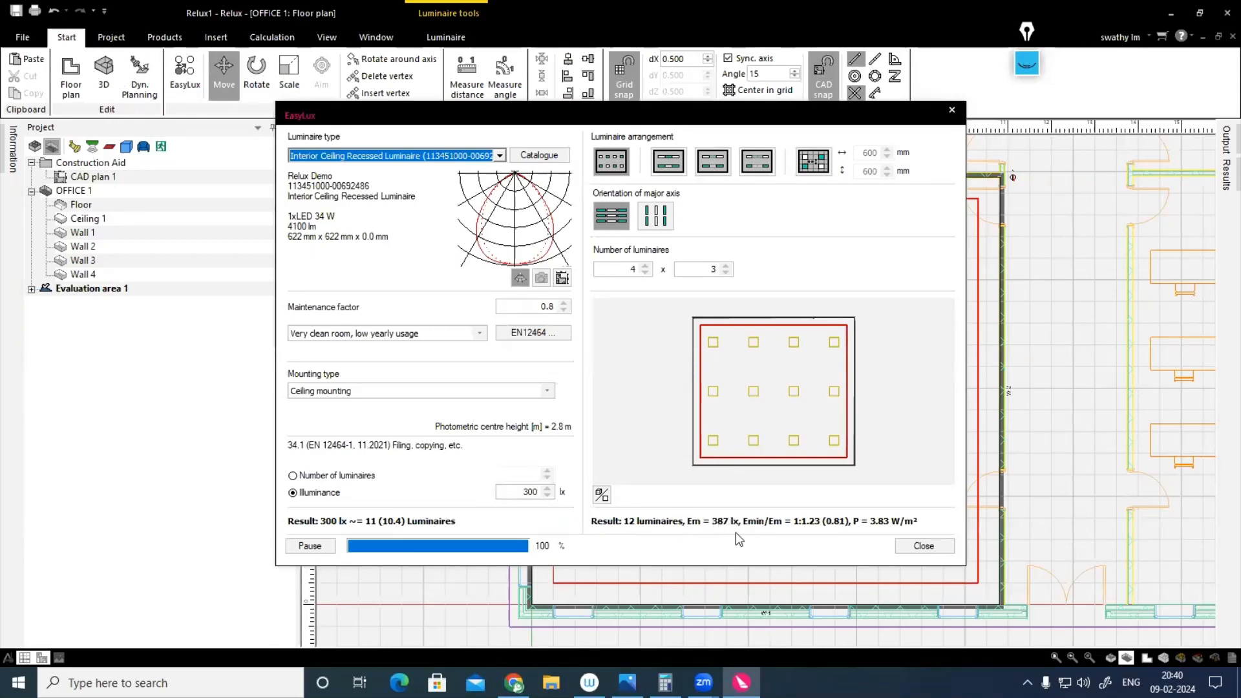
pyautogui.click(933, 546)
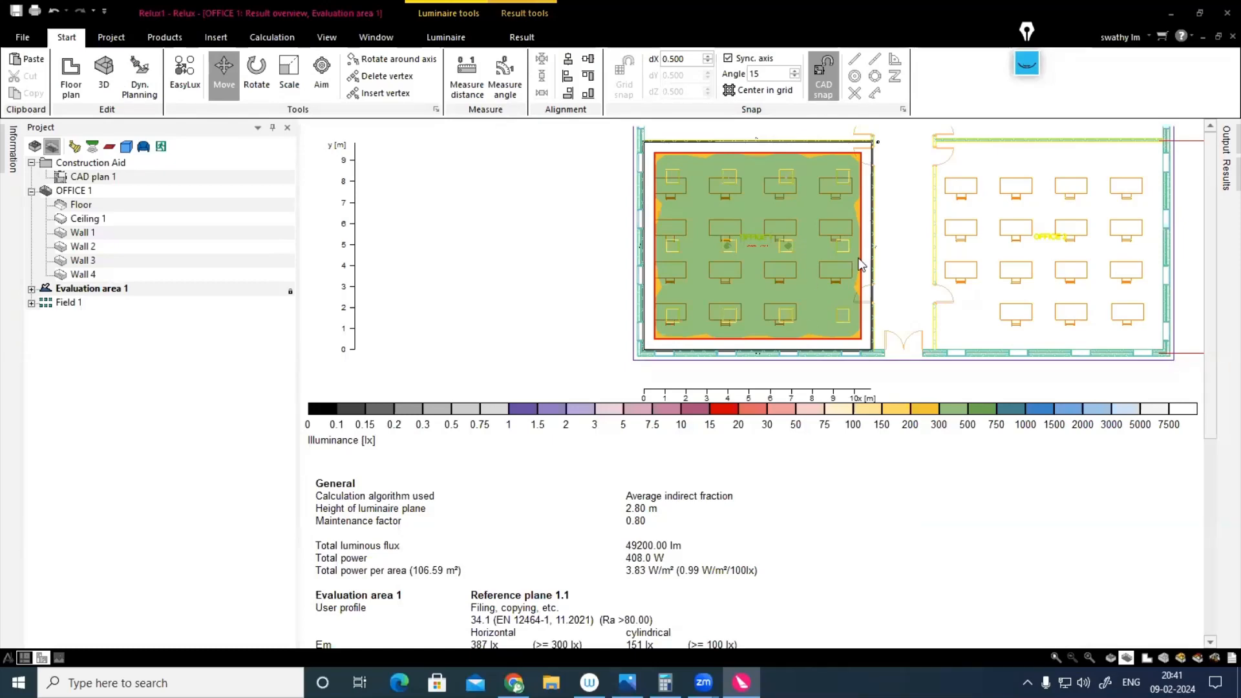
# Step: Inspect OFFICE 1 in the 3D luminance view from the side and from above, and return to the floor plan
pyautogui.click(1180, 657)
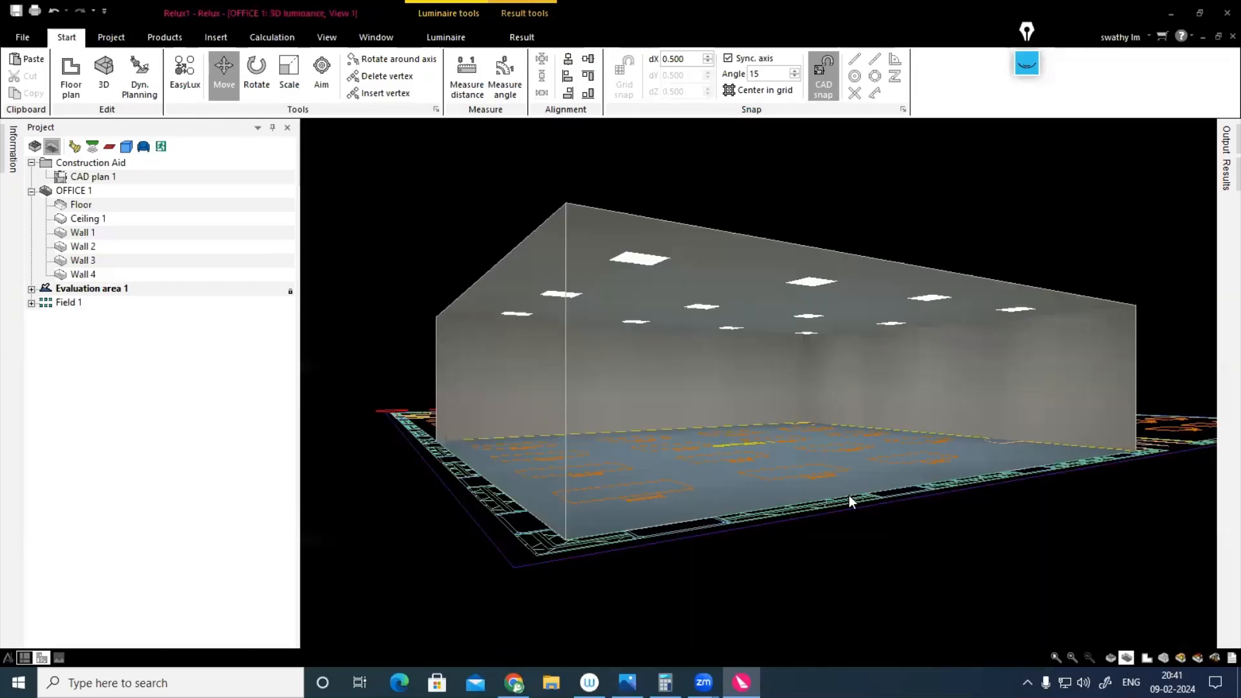
pyautogui.moveTo(848, 495); pyautogui.dragTo(584, 524, button='middle')
pyautogui.moveTo(556, 448); pyautogui.dragTo(629, 534, button='middle')
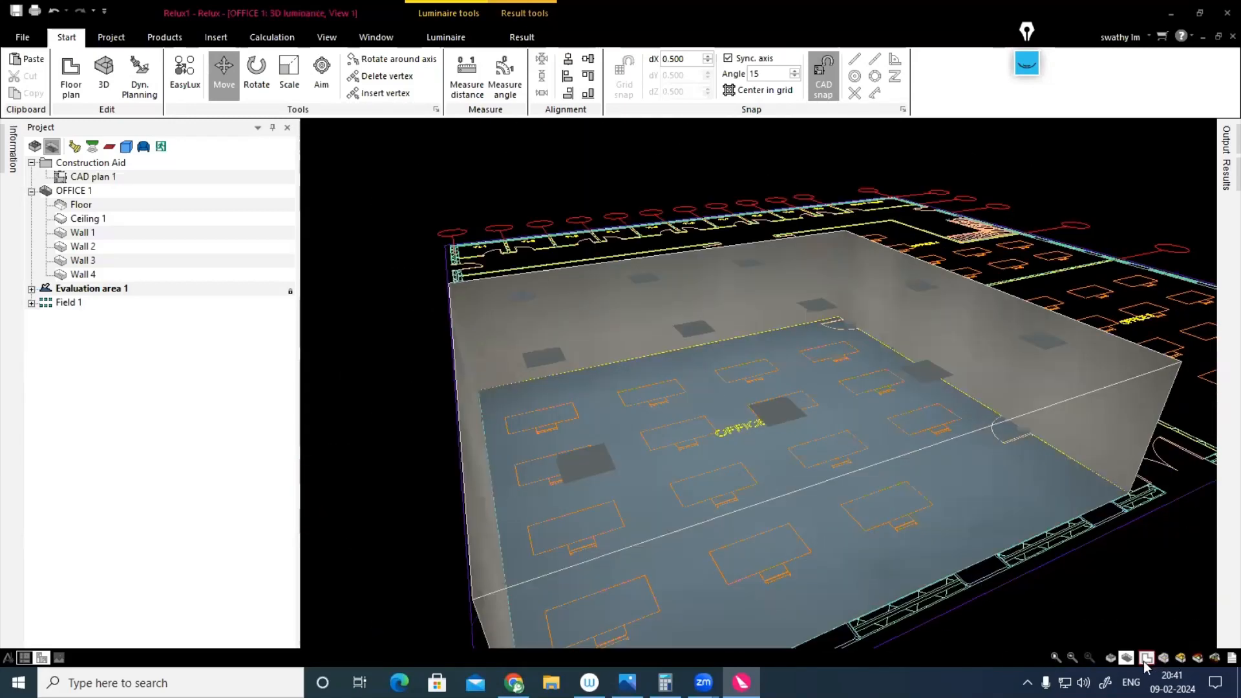
pyautogui.click(1145, 658)
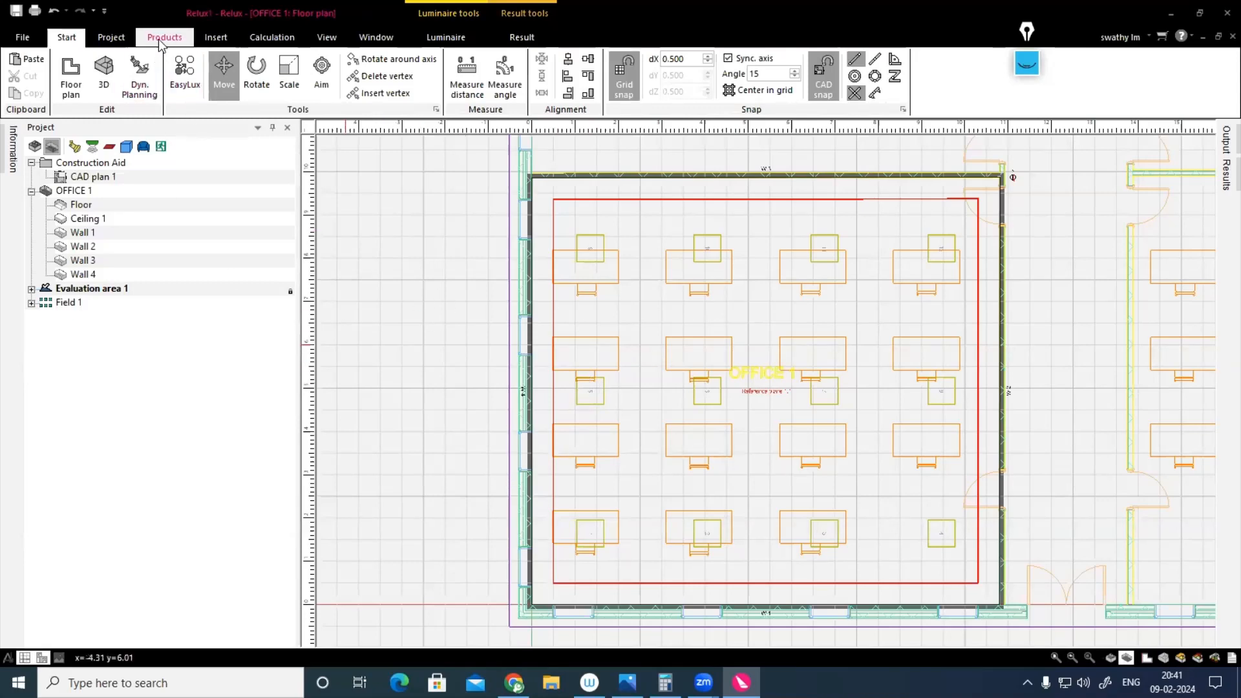
# Step: Examine the result overview for Evaluation area 1, including total power, illuminance, uniformity, UGR and major surface values
pyautogui.click(1215, 658)
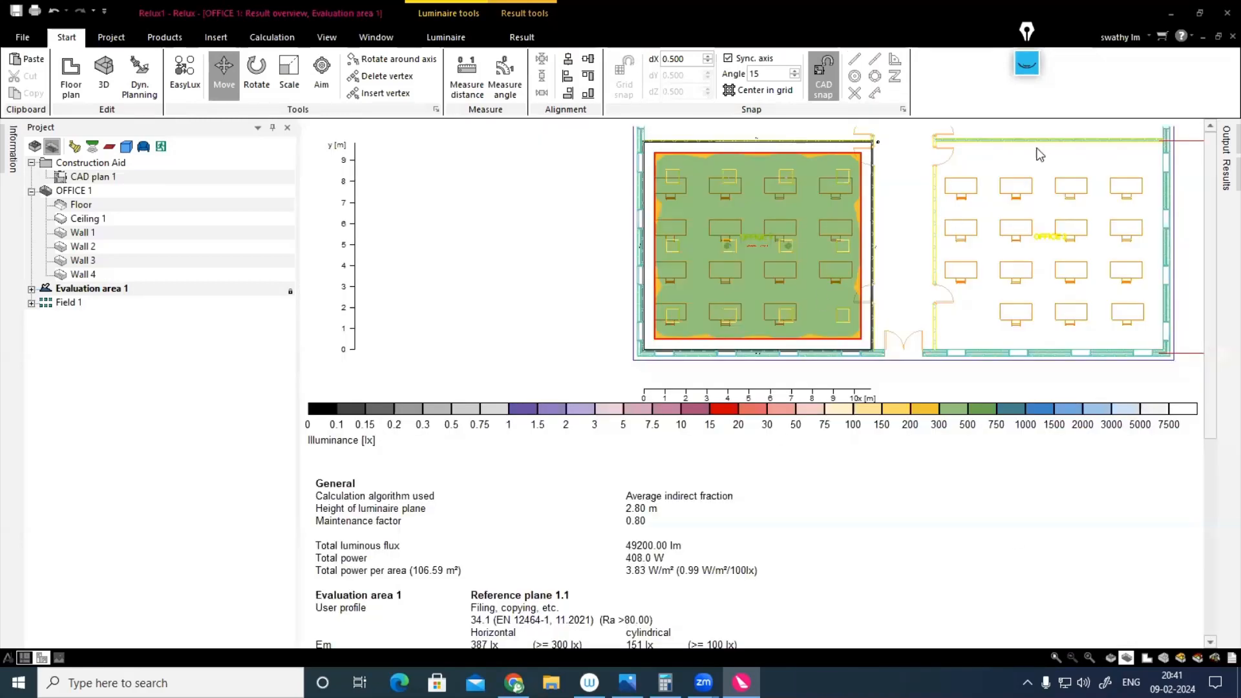
pyautogui.scroll(-5, 755, 479)
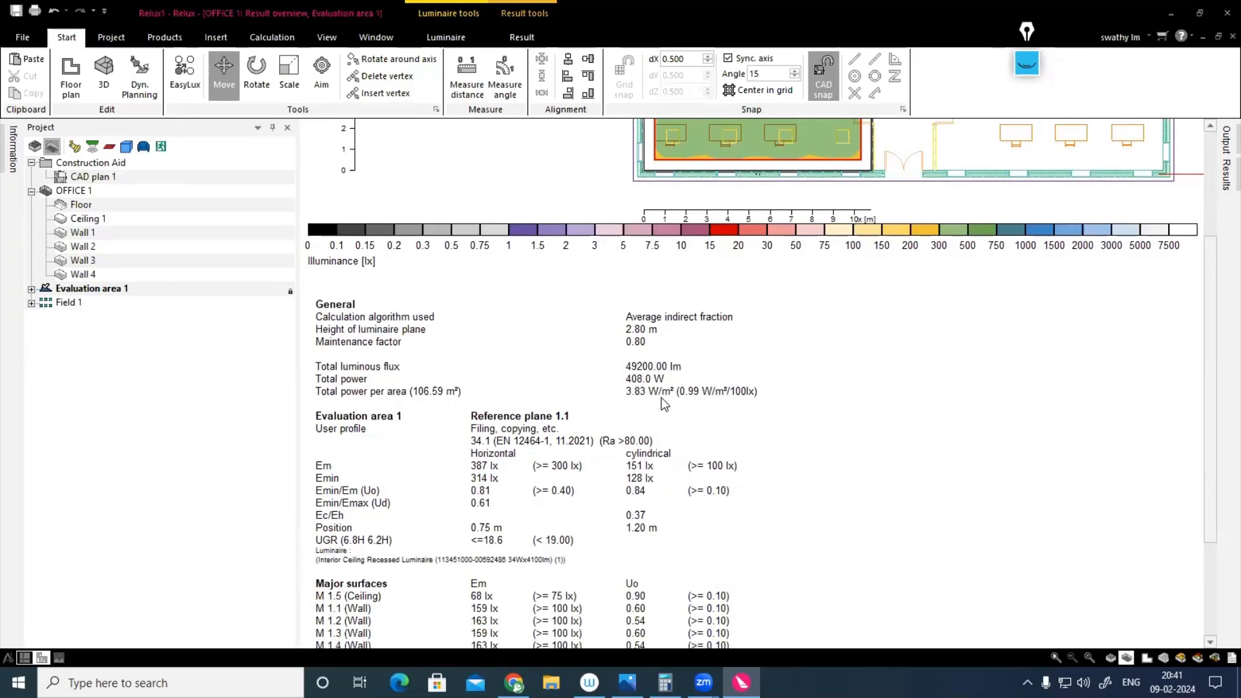
pyautogui.scroll(-3, 667, 414)
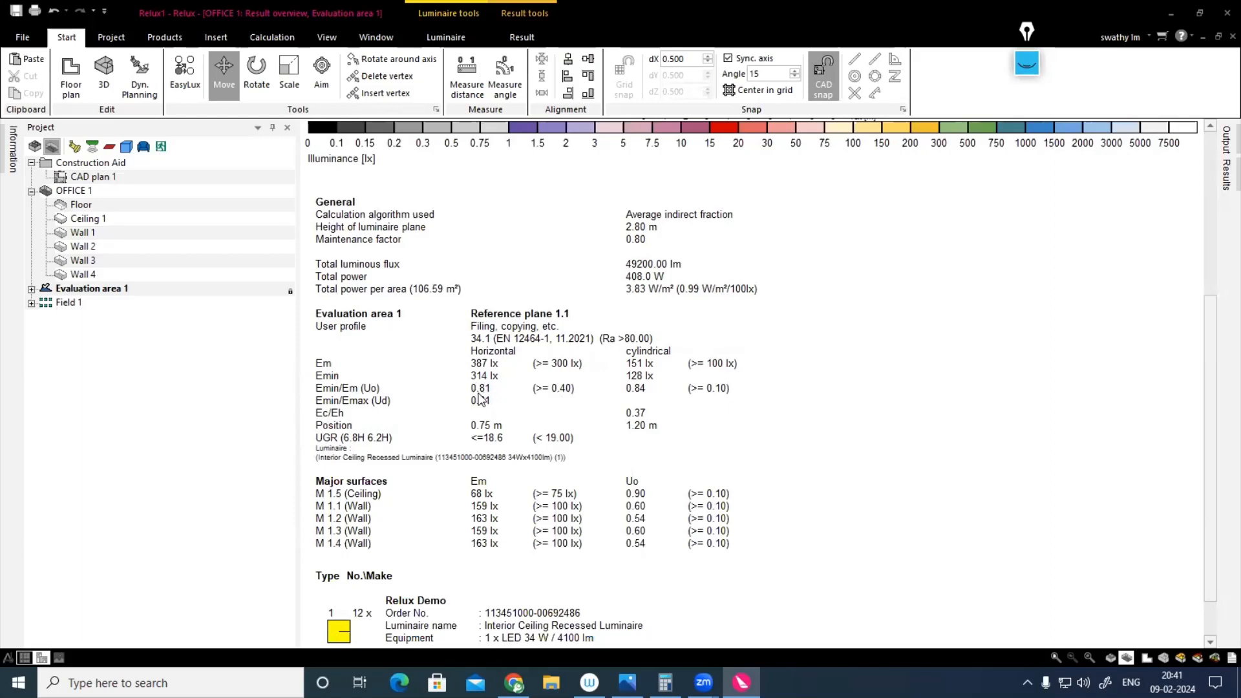
# Step: Examine OFFICE 1's result overview, 3D luminance, 3D pseudo colours and 3D mountain plot, and return to the floor plan
pyautogui.scroll(-2, 479, 396)
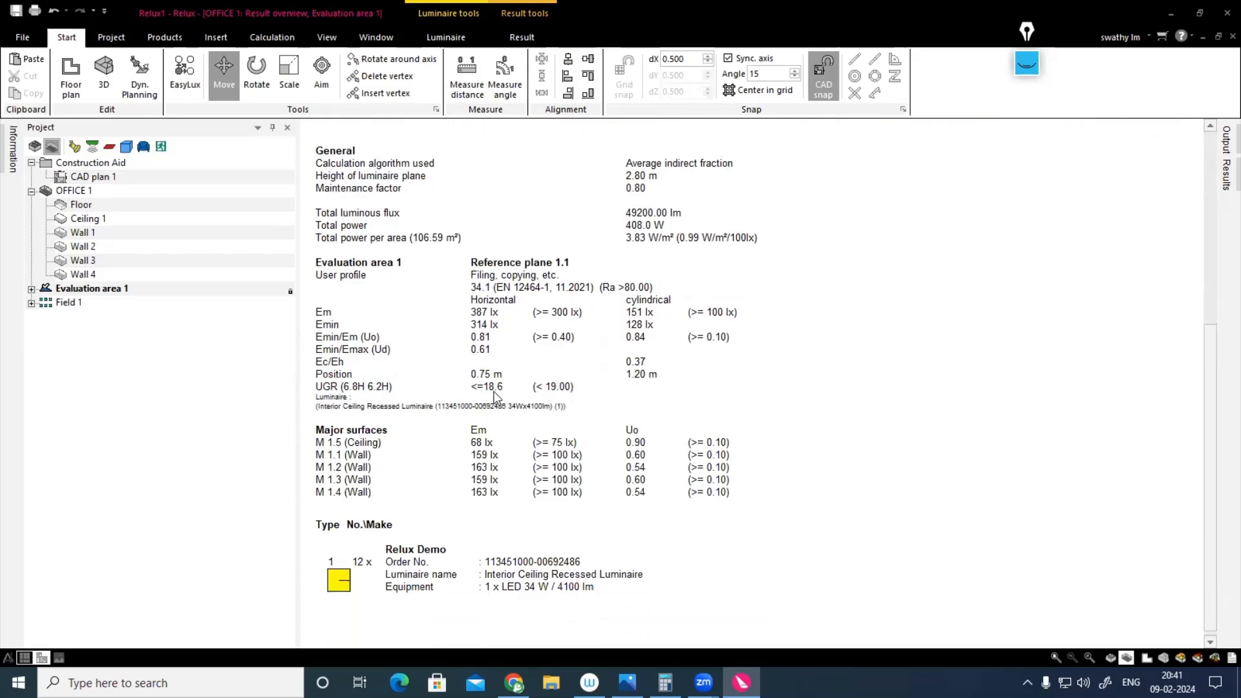
pyautogui.scroll(5, 565, 407)
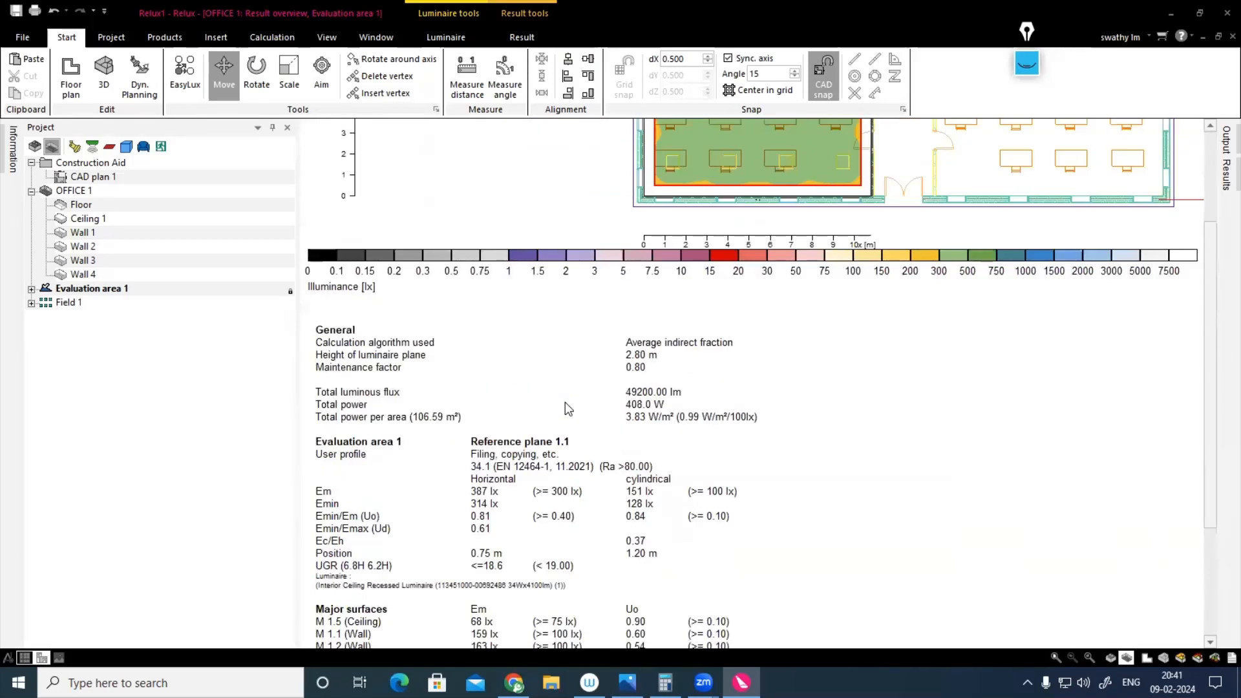
pyautogui.scroll(2, 567, 409)
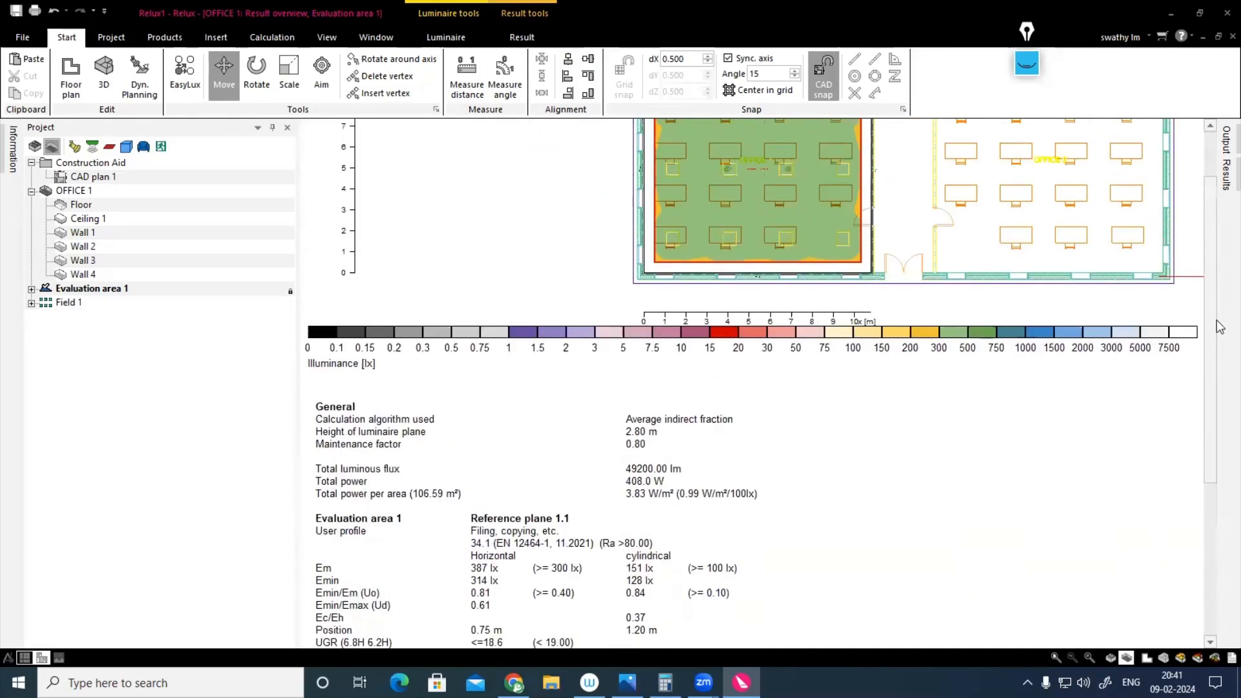
pyautogui.click(1177, 658)
pyautogui.moveTo(775, 493); pyautogui.dragTo(777, 395)
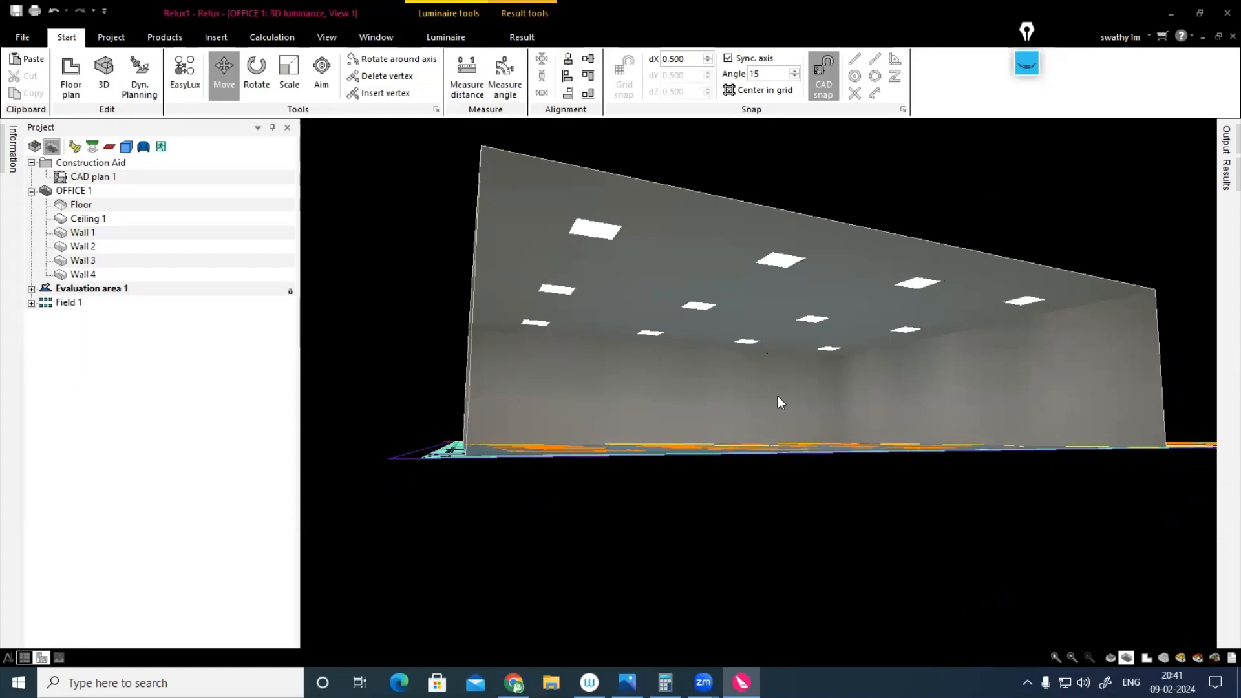
pyautogui.click(1197, 659)
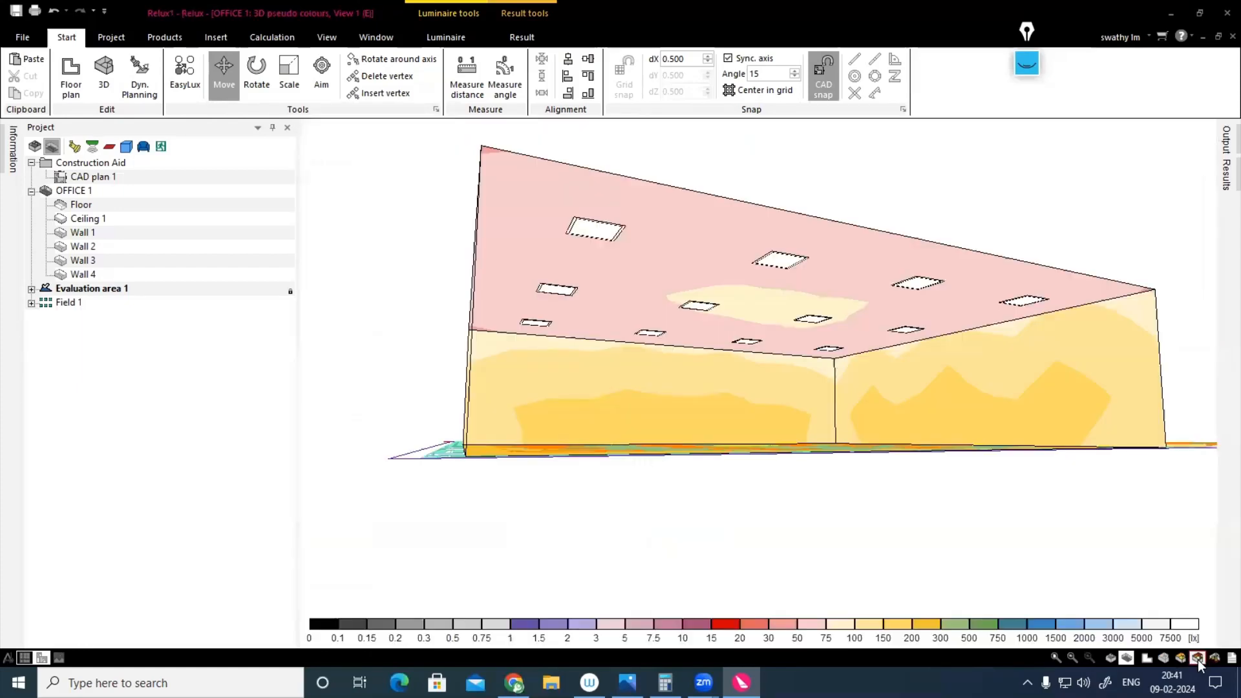
pyautogui.click(1212, 660)
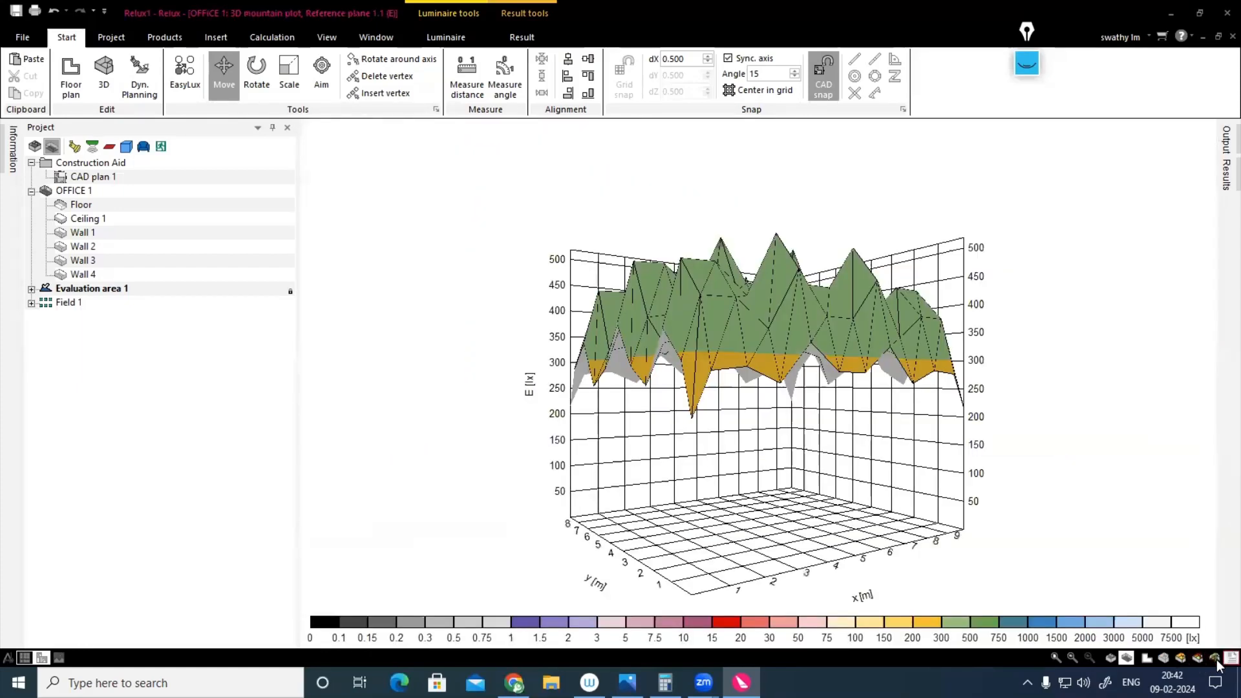
pyautogui.click(1230, 660)
pyautogui.scroll(2, 724, 436)
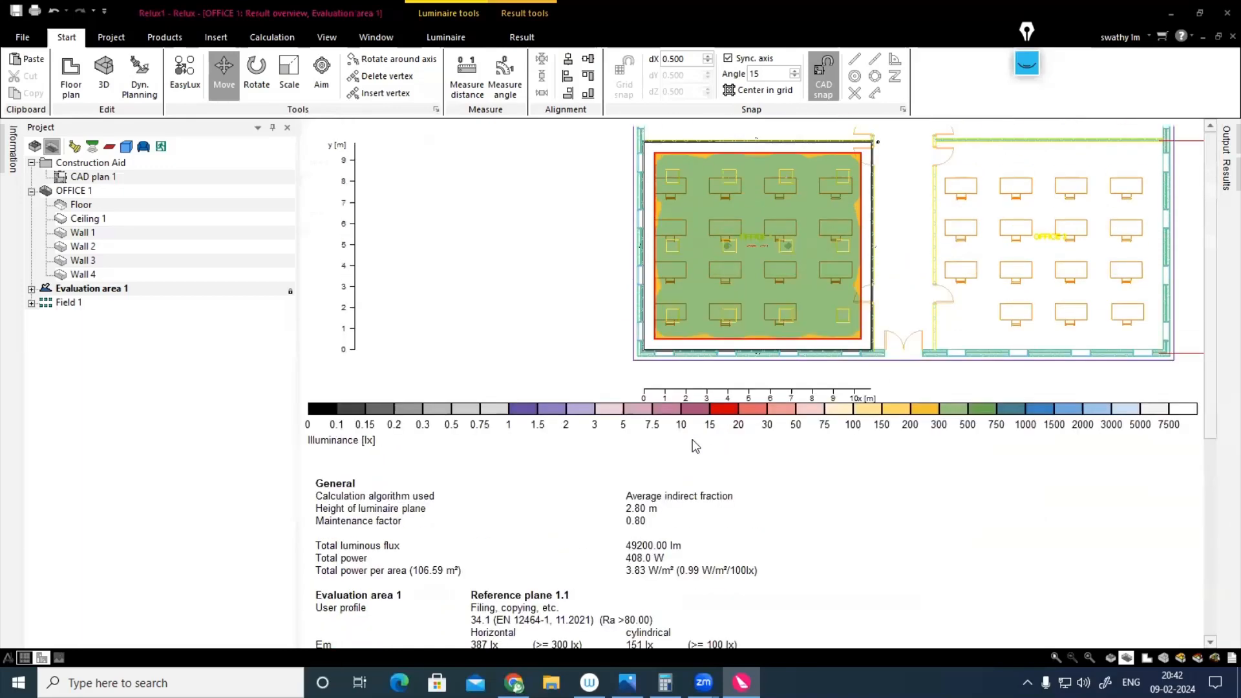
pyautogui.click(1146, 657)
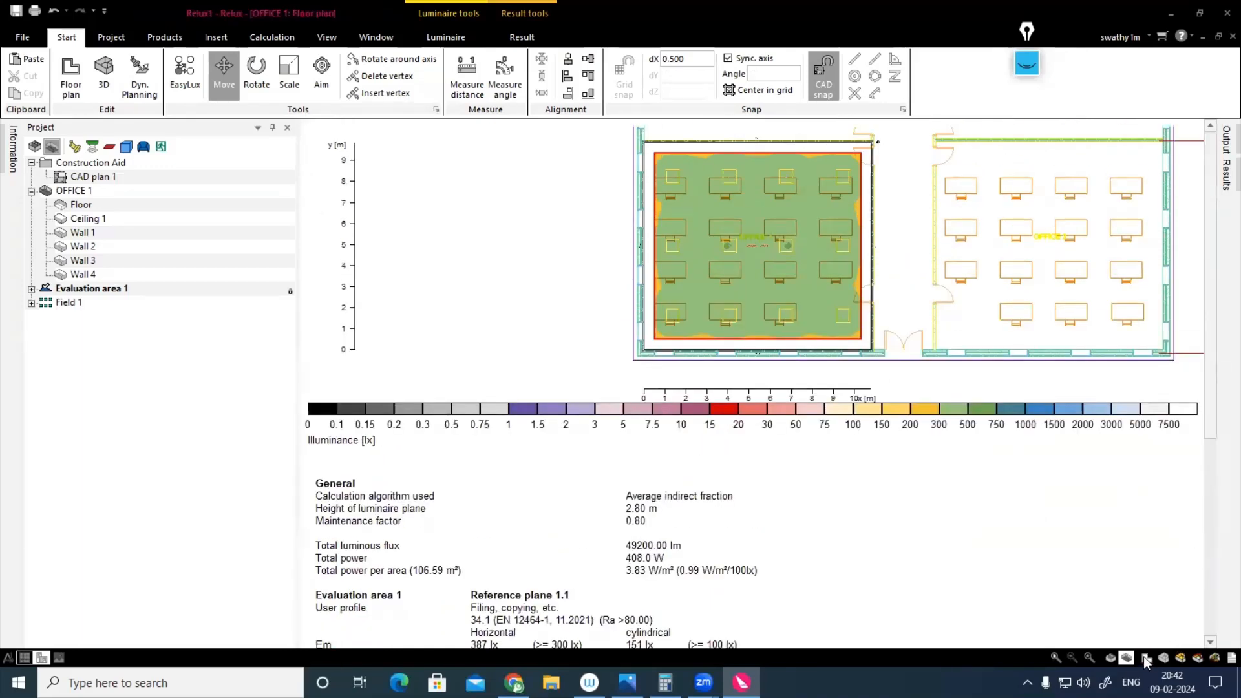
# Step: Switch the scene to OFFICE 2, start EasyLux for it and pause the calculation
pyautogui.click(124, 42)
pyautogui.click(246, 75)
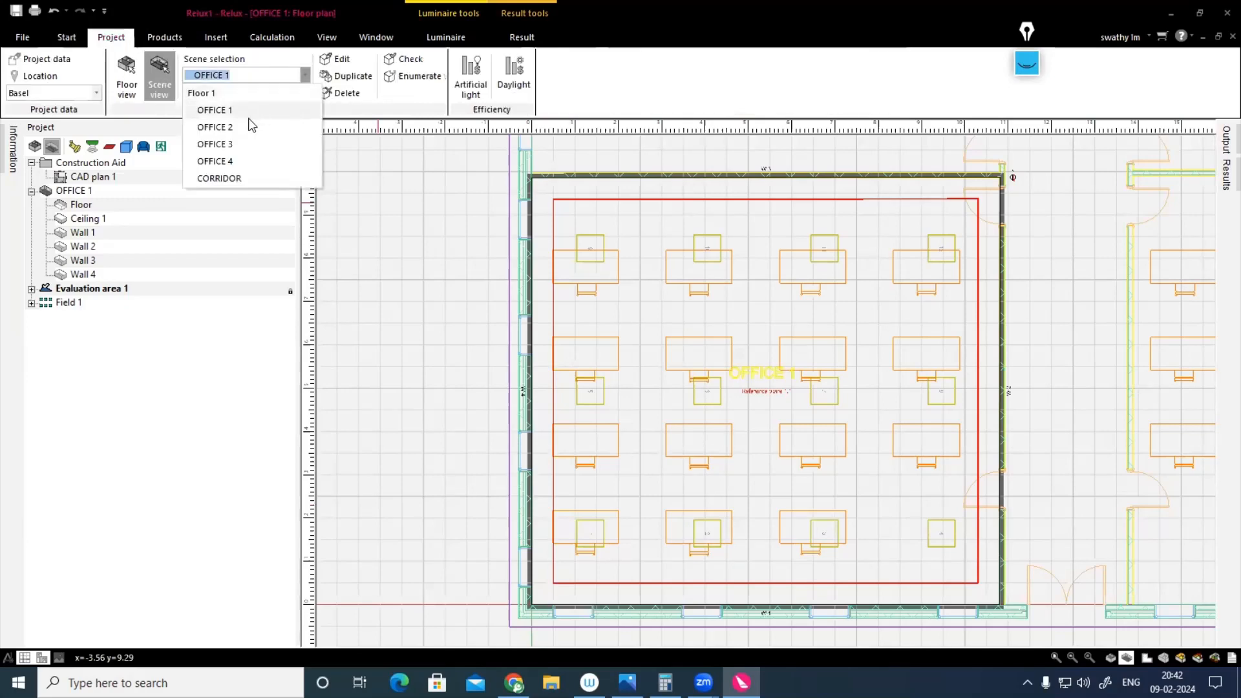
pyautogui.click(243, 125)
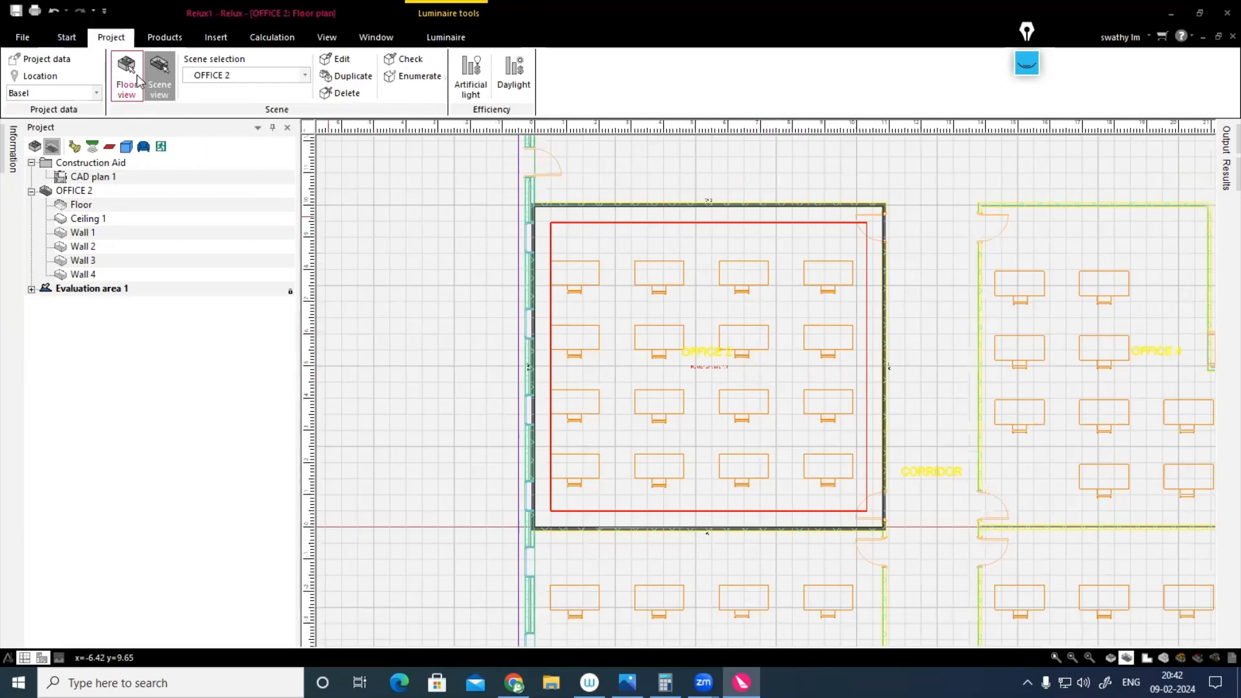
pyautogui.click(68, 39)
pyautogui.click(186, 94)
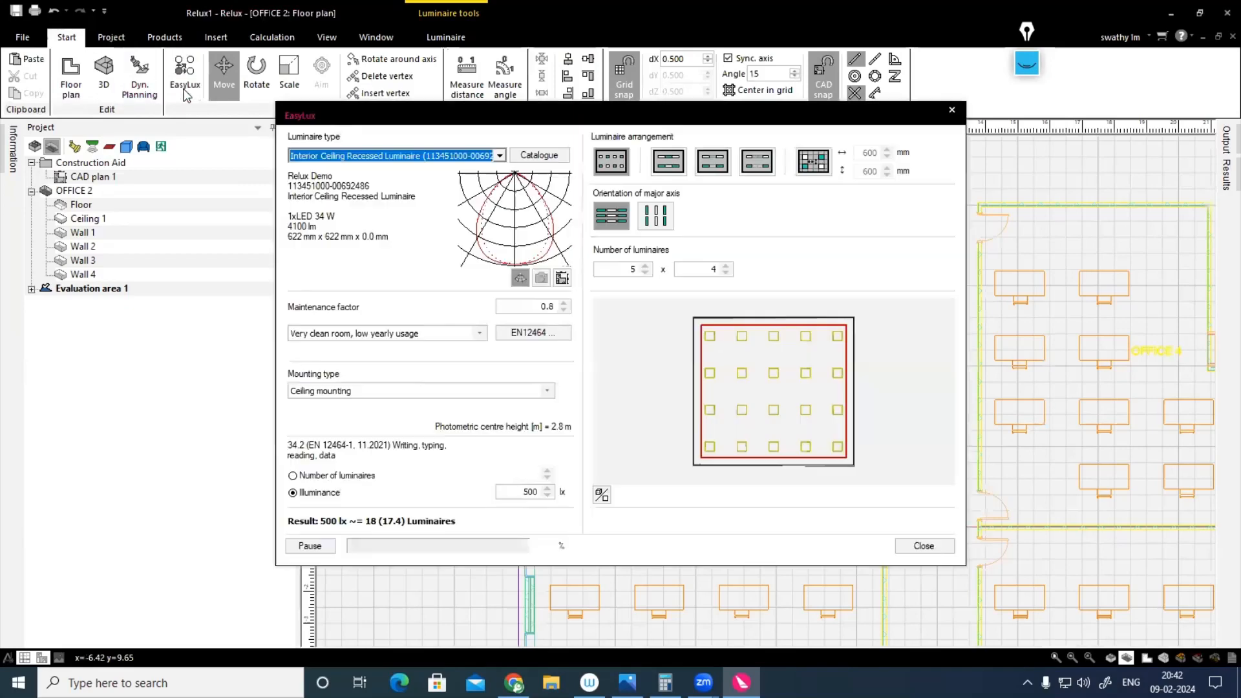
pyautogui.click(304, 547)
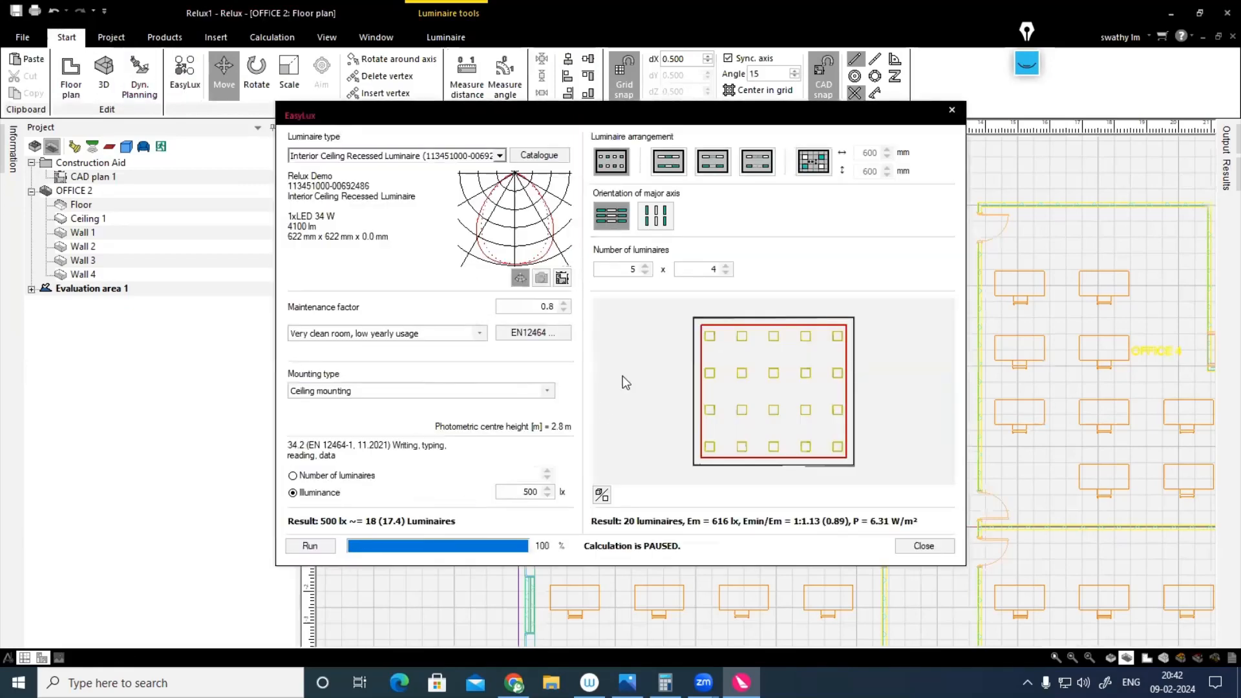
# Step: Add the individual luminaire file 3ff___3f_filippi_-_230_f60a681af8a30f08.rolfz from Downloads to the project's luminaires
pyautogui.click(499, 158)
pyautogui.click(500, 157)
pyautogui.click(519, 156)
pyautogui.click(504, 141)
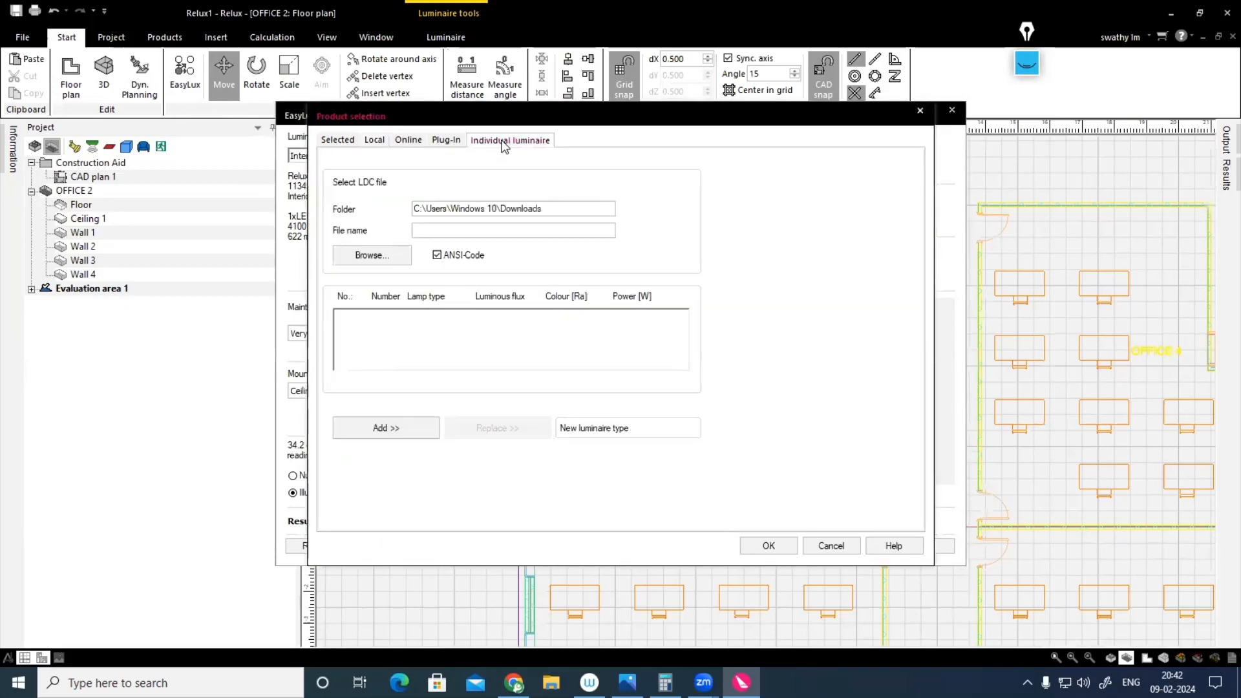
pyautogui.click(379, 256)
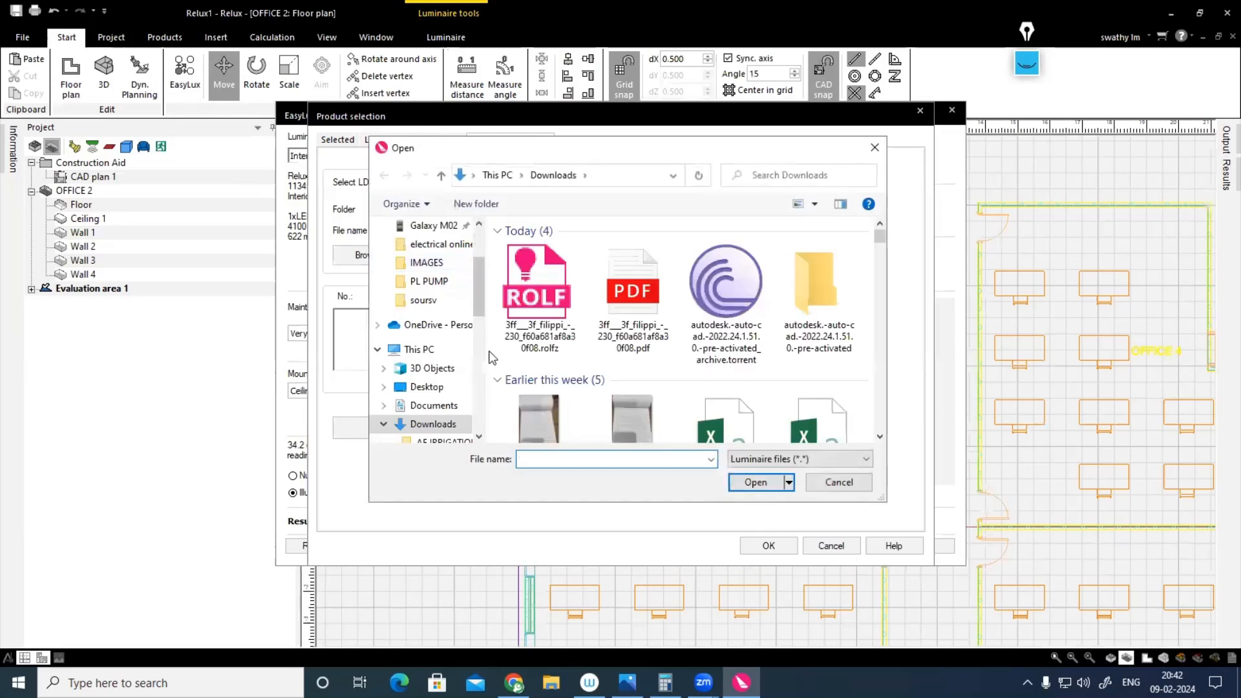
pyautogui.click(541, 310)
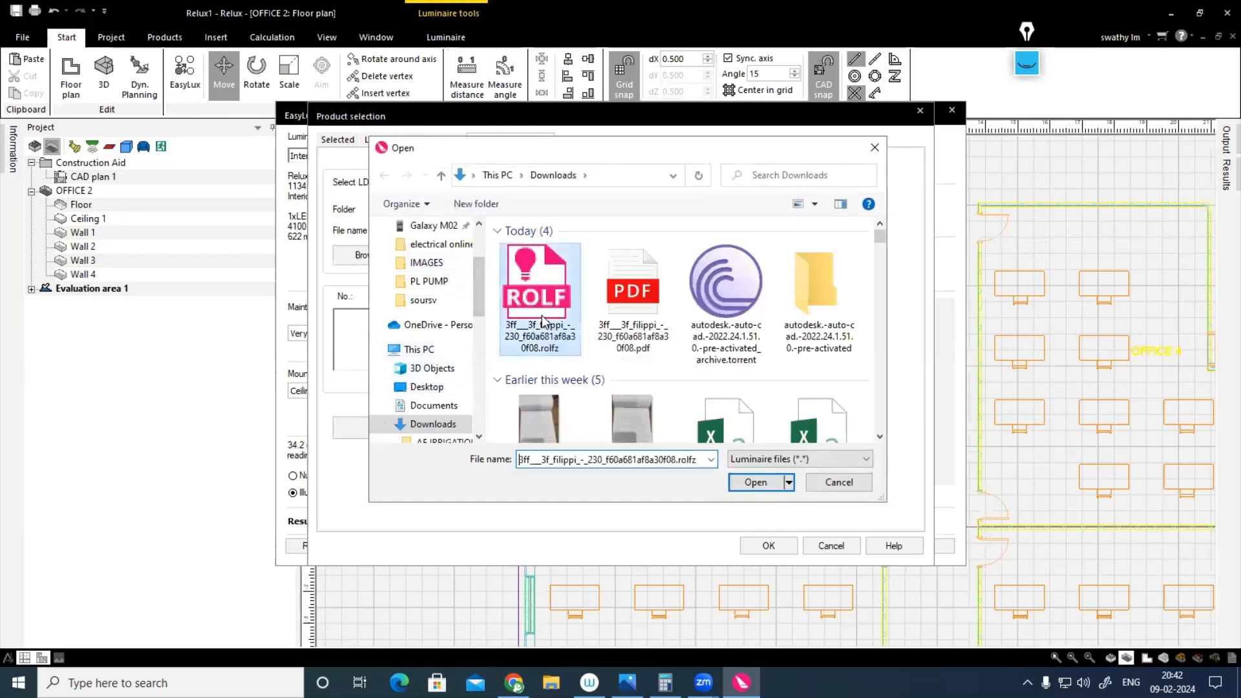
pyautogui.click(756, 484)
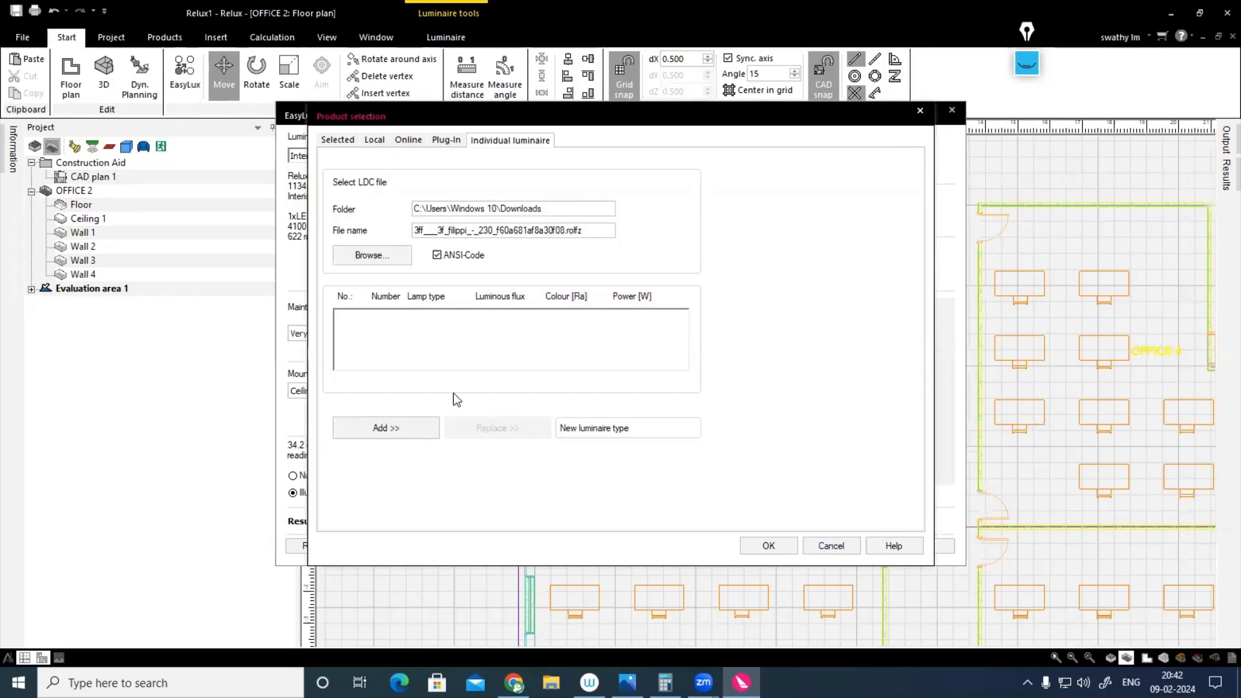
pyautogui.click(409, 433)
pyautogui.click(786, 545)
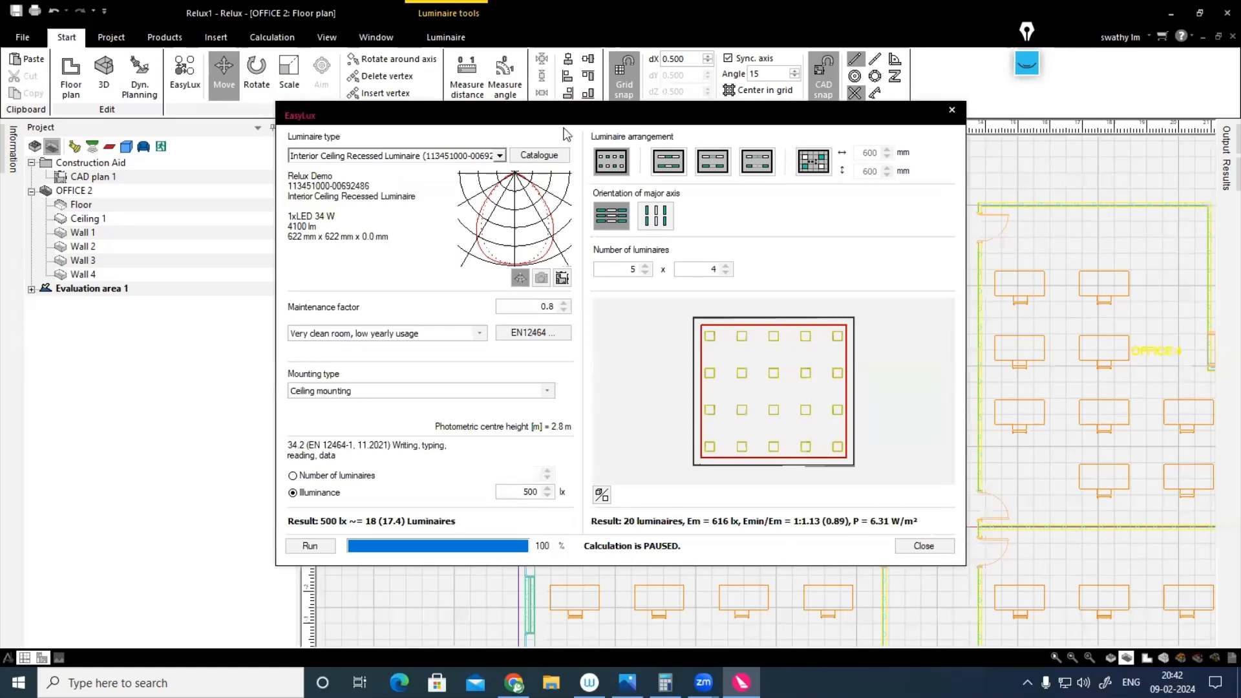
# Step: Fill OFFICE 2 with a calculated 5 x 4 field of 3F Filippi - 3F Diagon 25W-830 luminaires for 500 lx
pyautogui.click(314, 547)
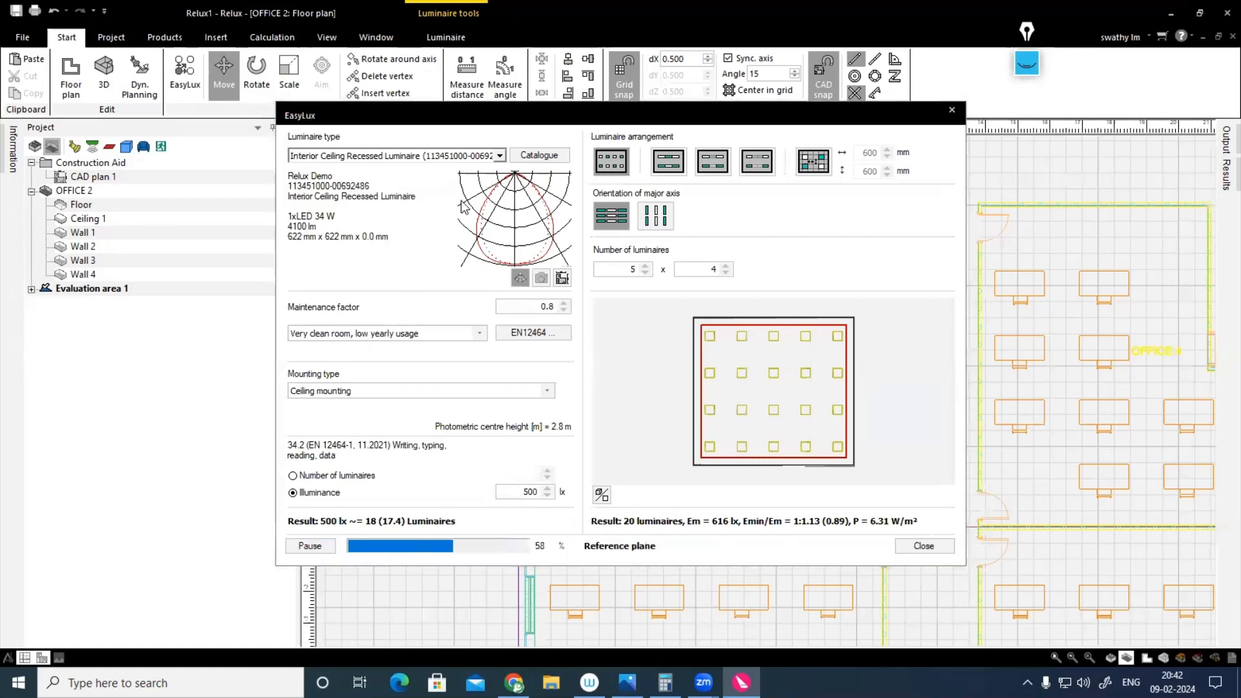
pyautogui.click(315, 548)
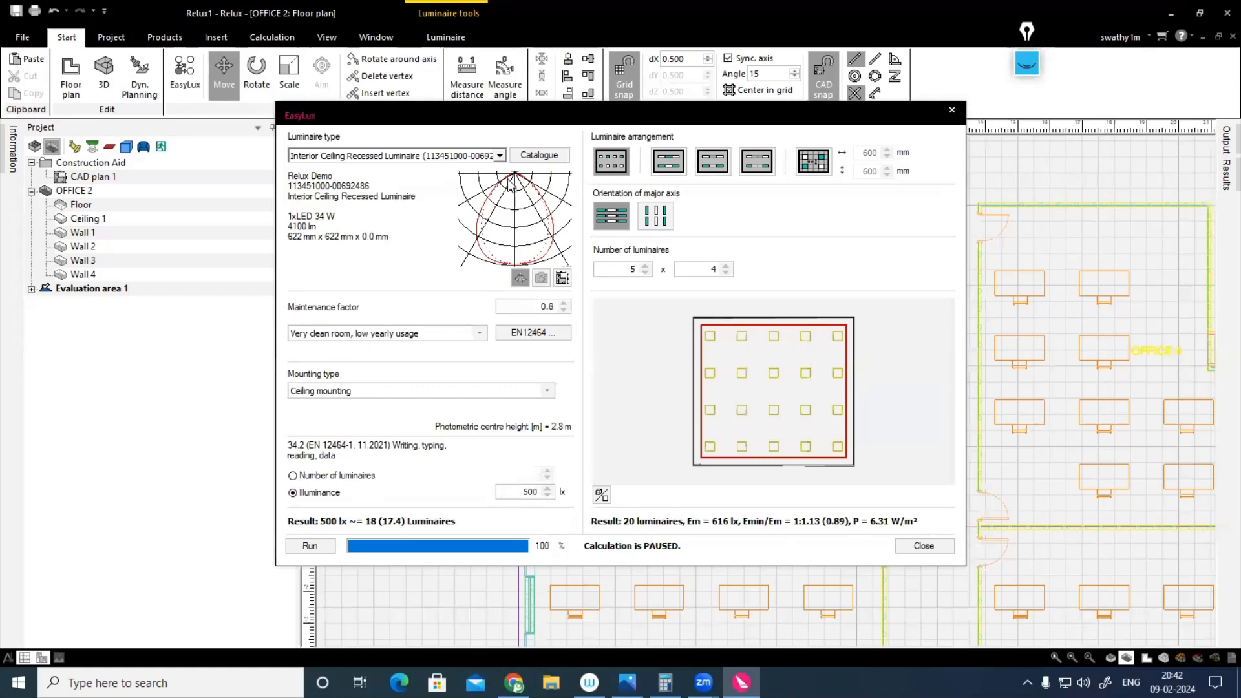
pyautogui.click(500, 156)
pyautogui.click(453, 171)
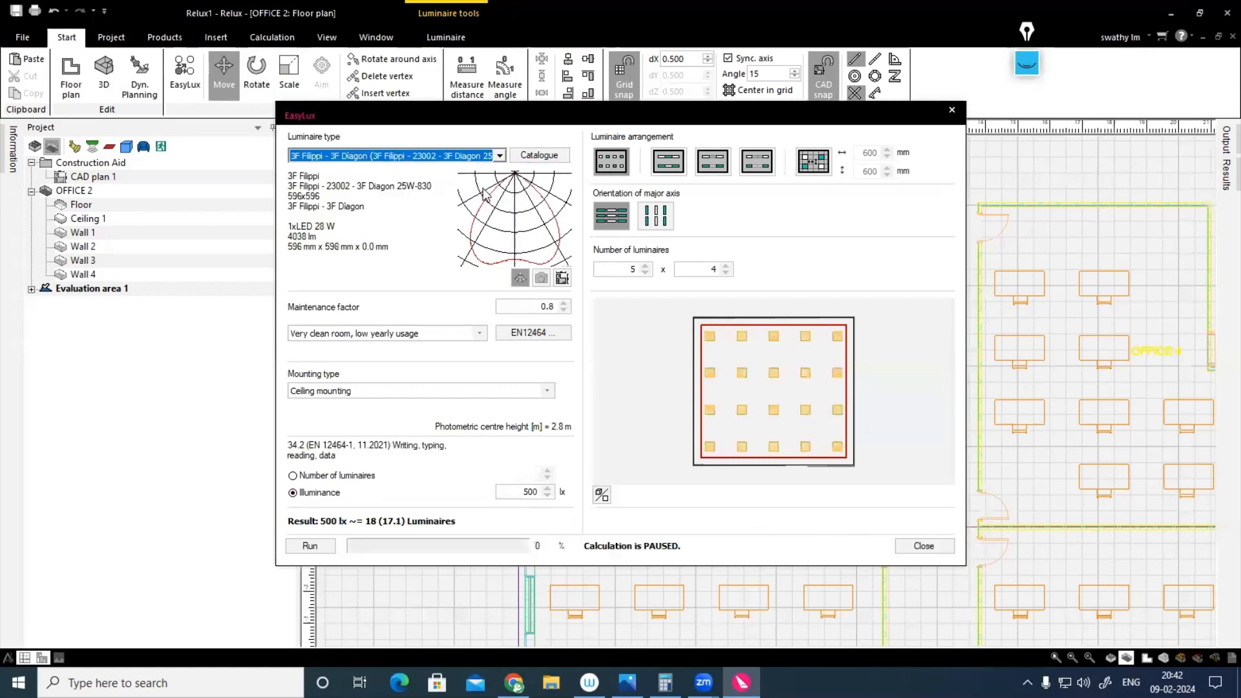
pyautogui.click(310, 547)
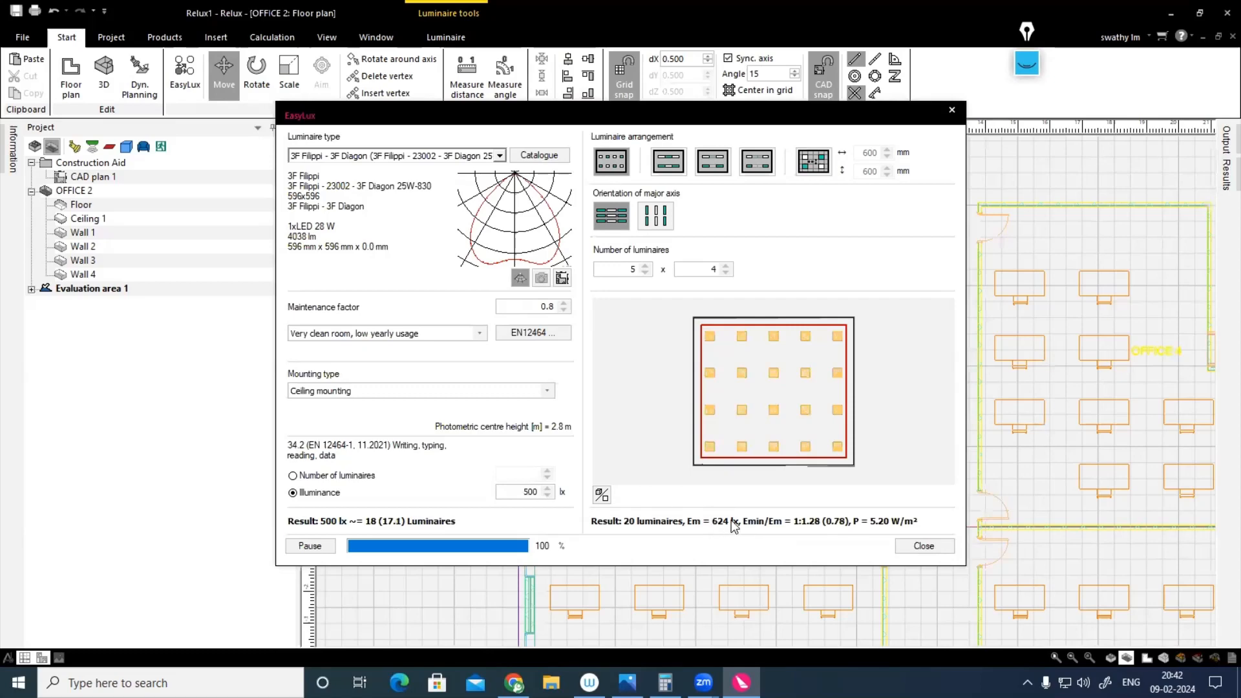
pyautogui.click(931, 548)
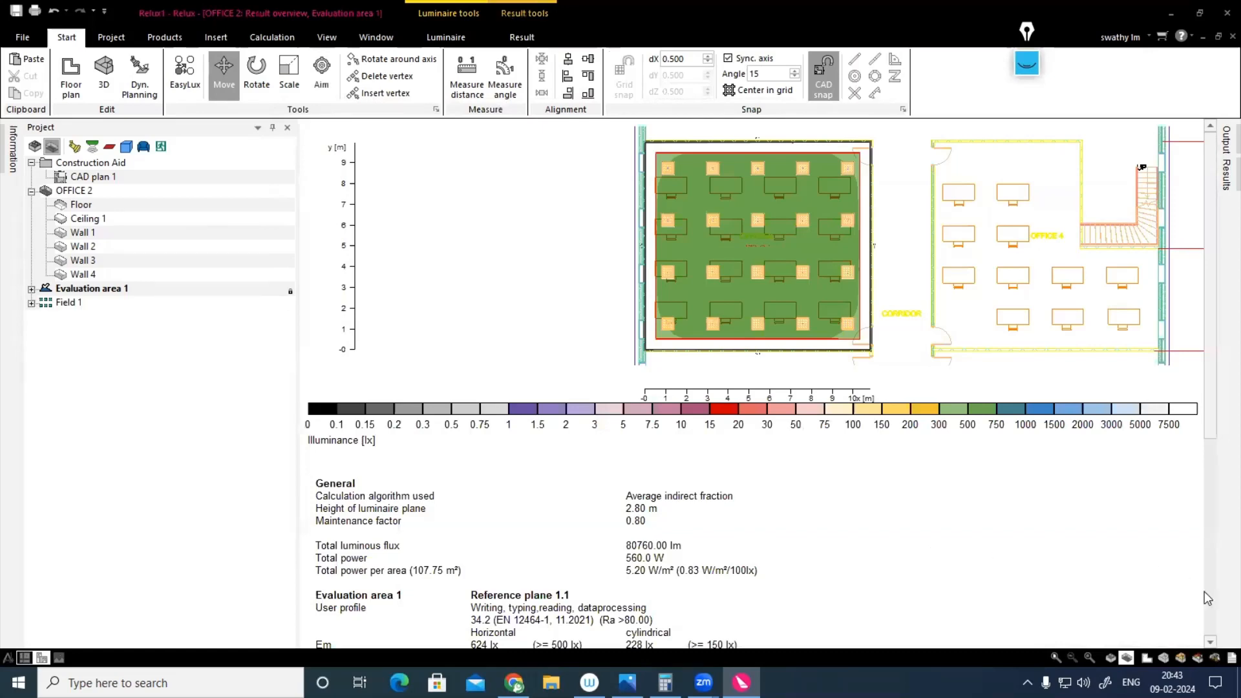
# Step: Examine OFFICE 2's result overview, 3D luminance, pseudo colours and mountain plot, and return to the floor plan
pyautogui.scroll(-4, 671, 505)
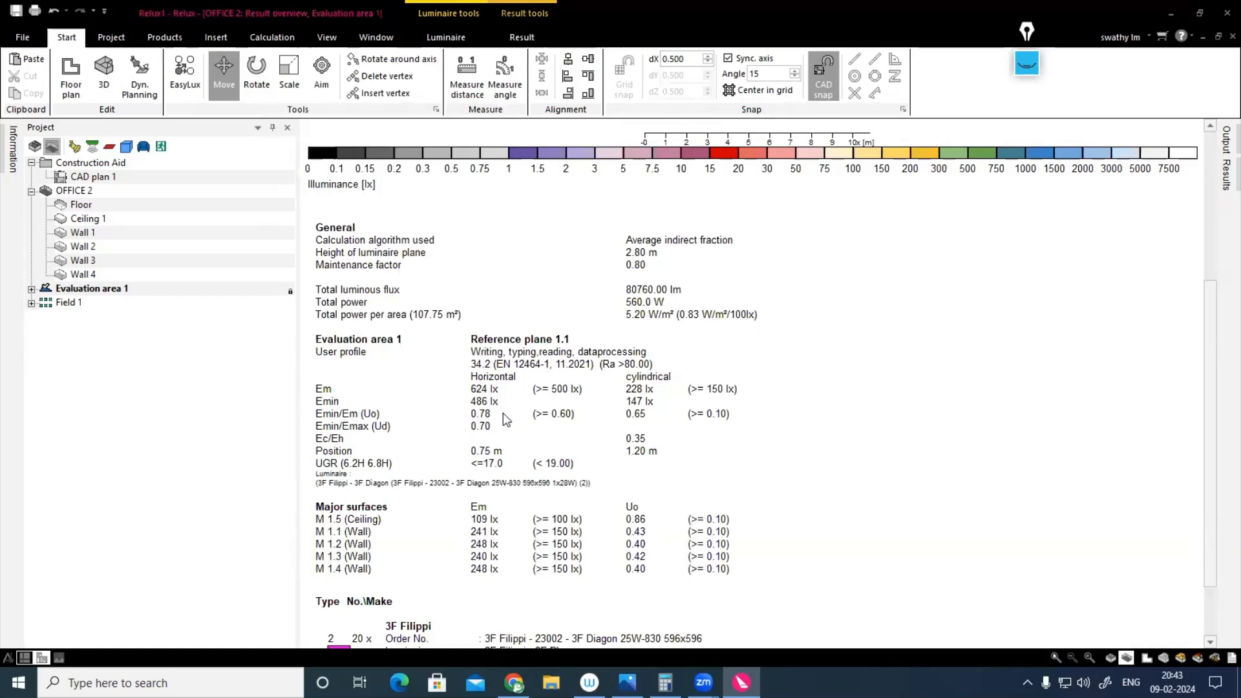
pyautogui.scroll(-1, 524, 455)
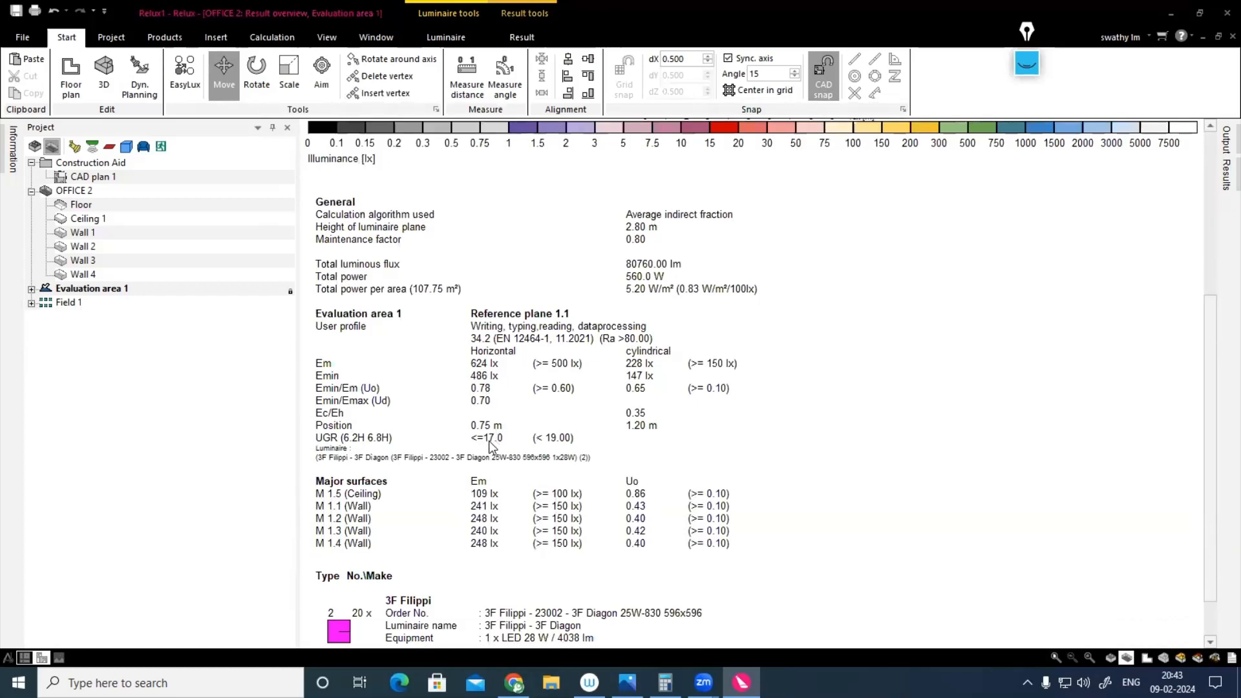
pyautogui.click(1179, 658)
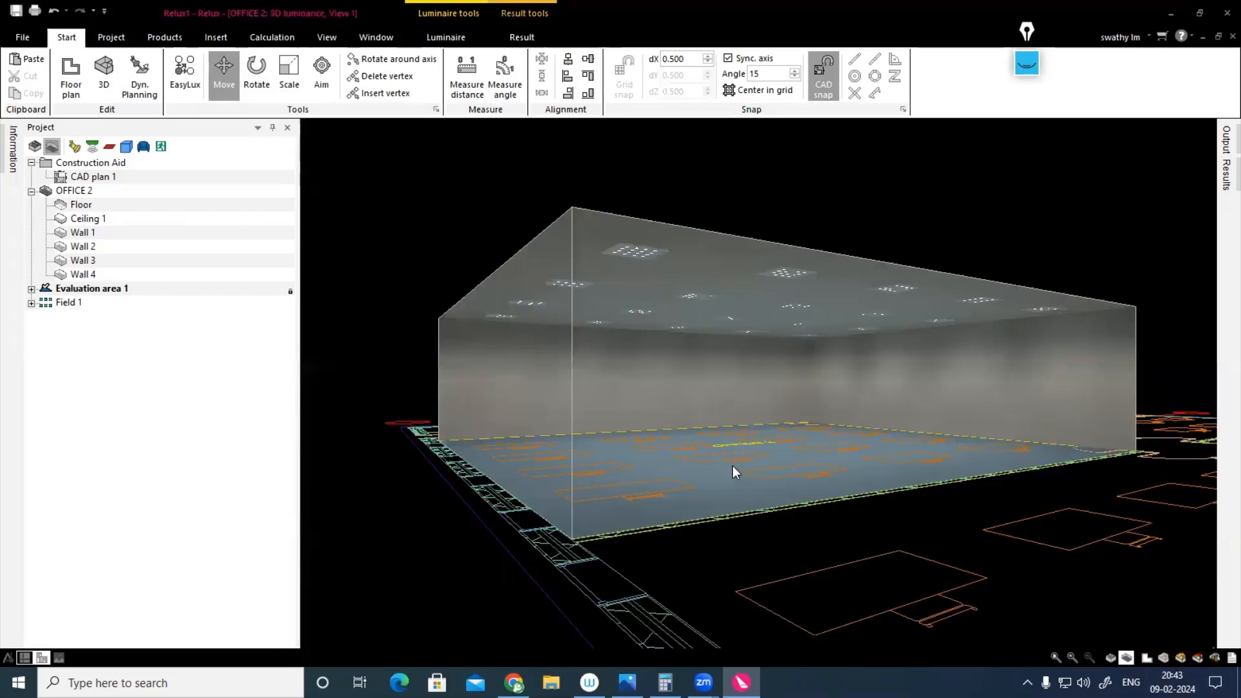
pyautogui.moveTo(731, 466); pyautogui.dragTo(631, 474, button='right')
pyautogui.click(1197, 658)
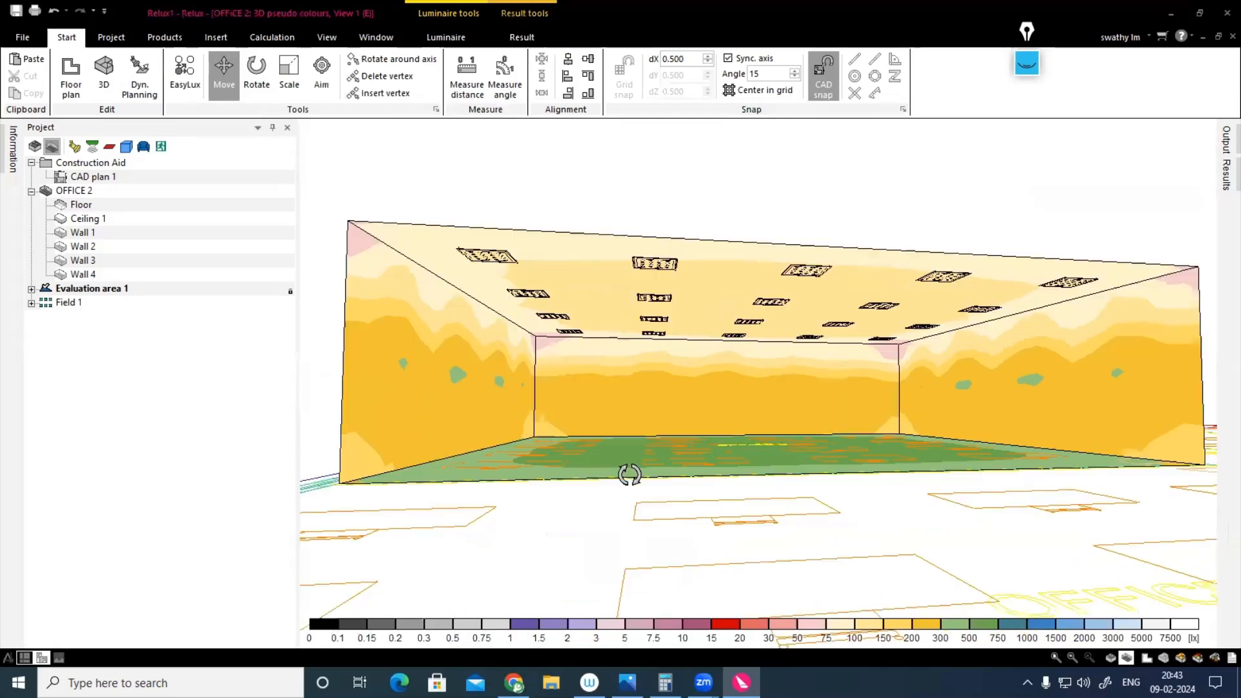
pyautogui.click(1215, 659)
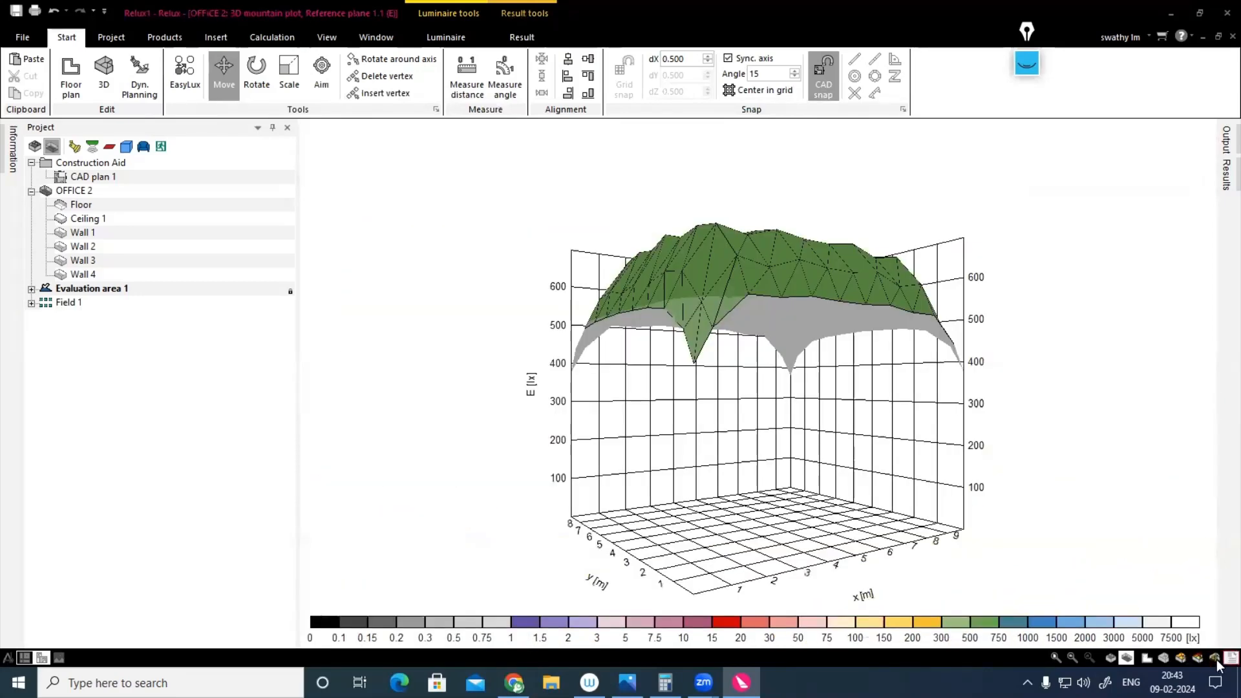
pyautogui.click(1216, 658)
pyautogui.scroll(4, 1116, 569)
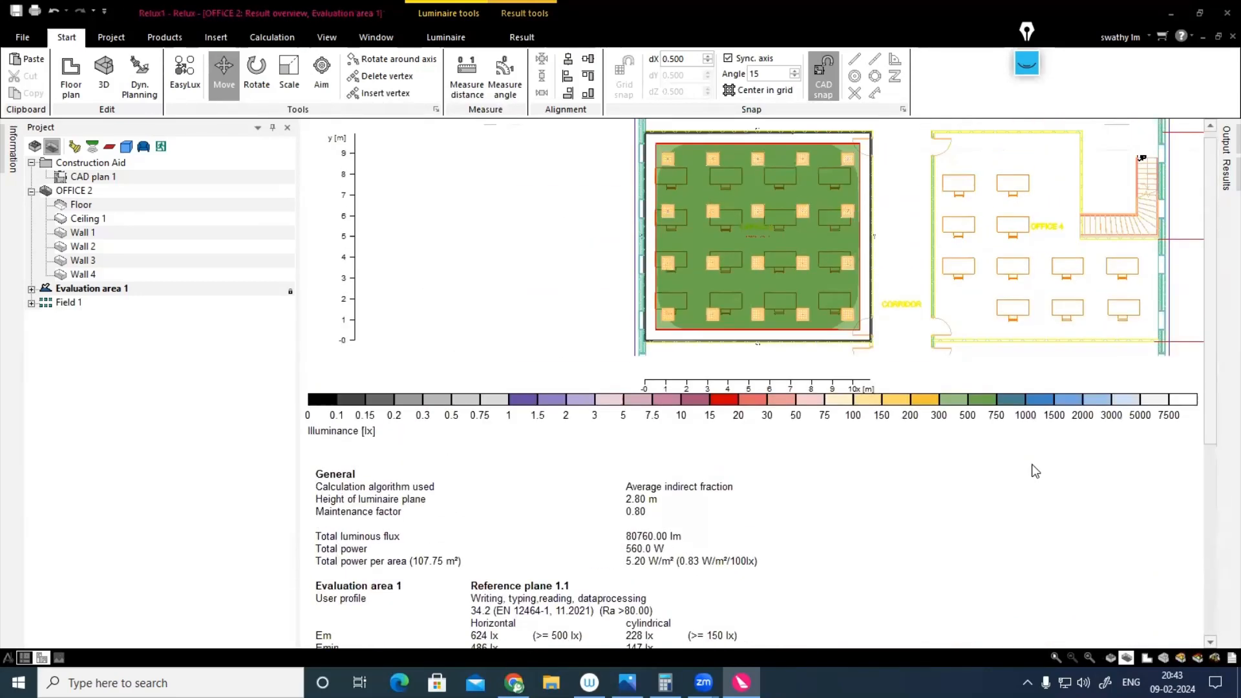
pyautogui.click(1147, 658)
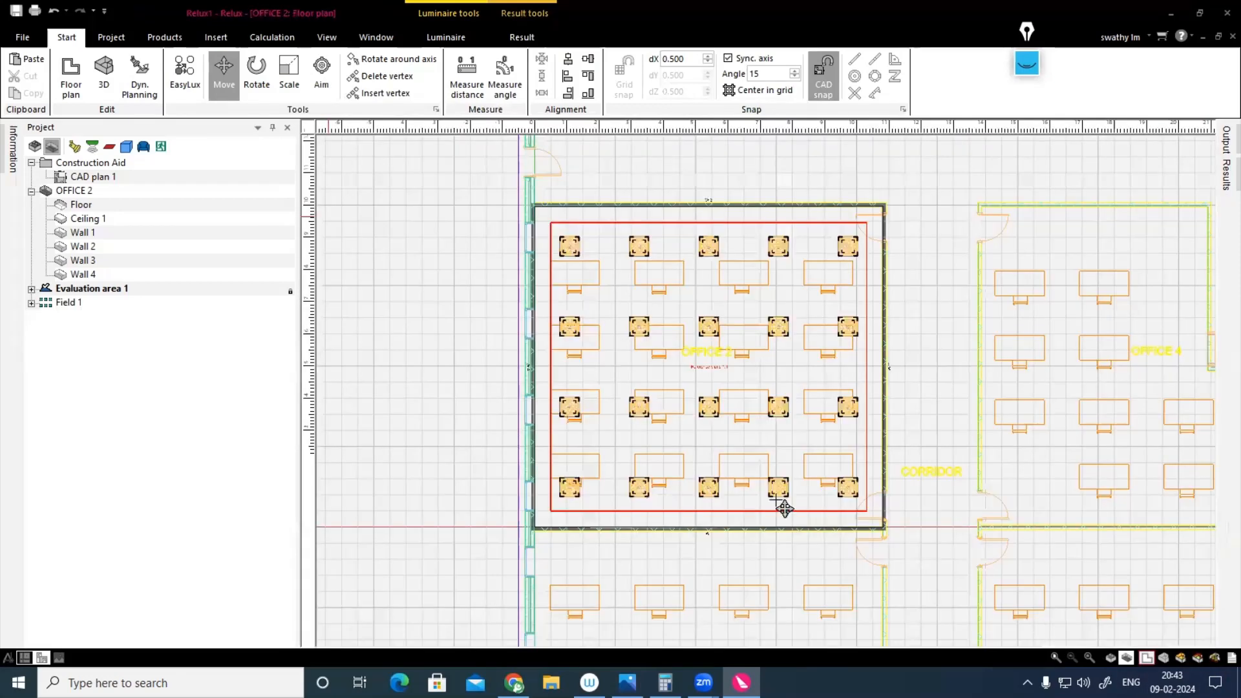
# Step: Switch the scene to OFFICE 3 and fill it using EasyLux with a 6 x 5 field of Interior Ceiling Recessed Luminaires for 750 lx
pyautogui.click(112, 38)
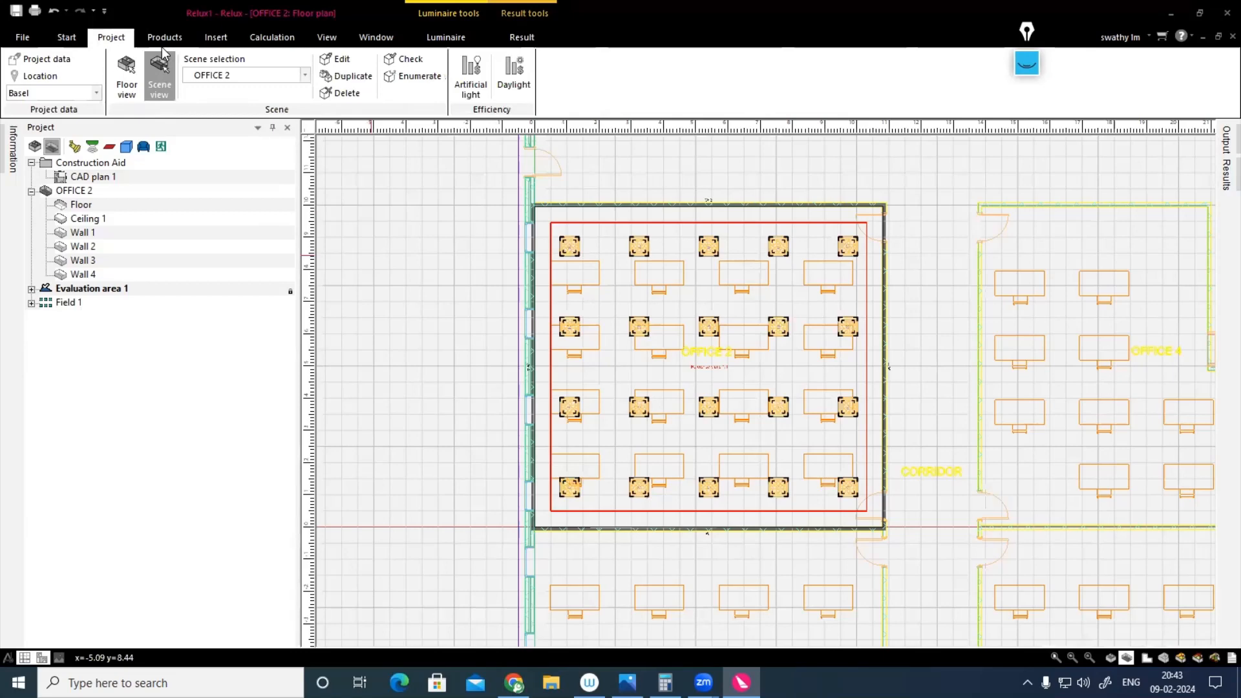
pyautogui.click(259, 75)
pyautogui.click(243, 146)
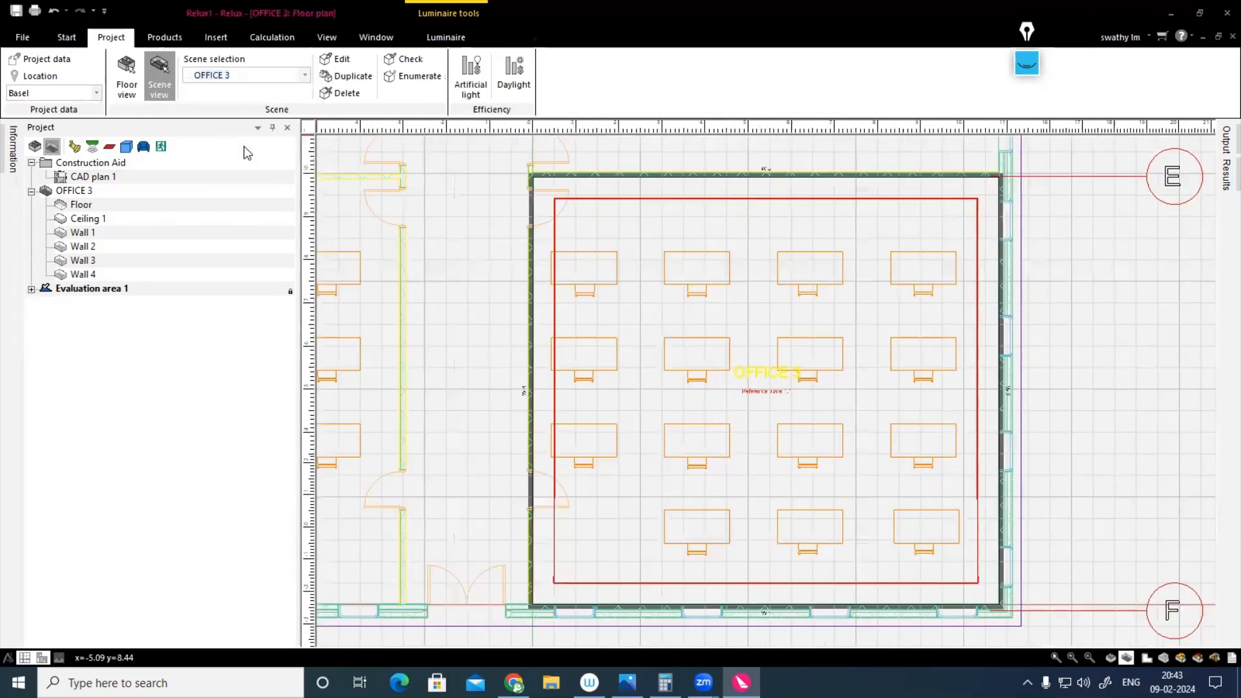
pyautogui.click(66, 37)
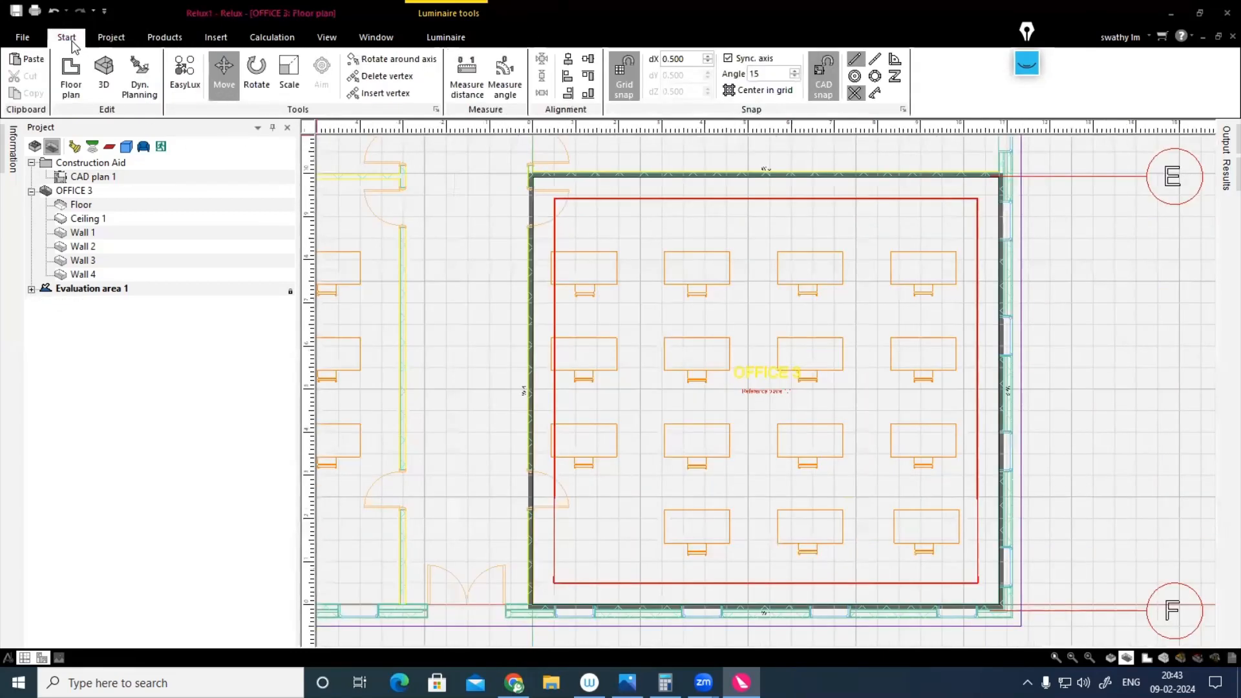
pyautogui.click(169, 87)
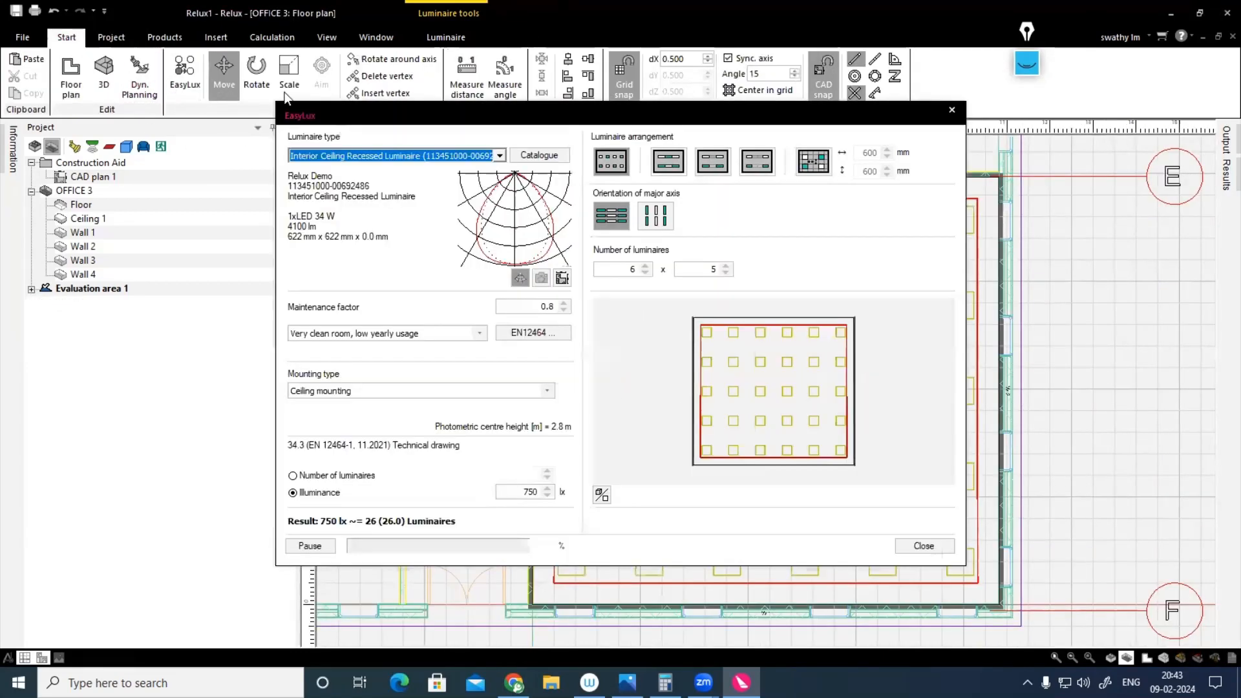
pyautogui.click(499, 156)
pyautogui.click(934, 550)
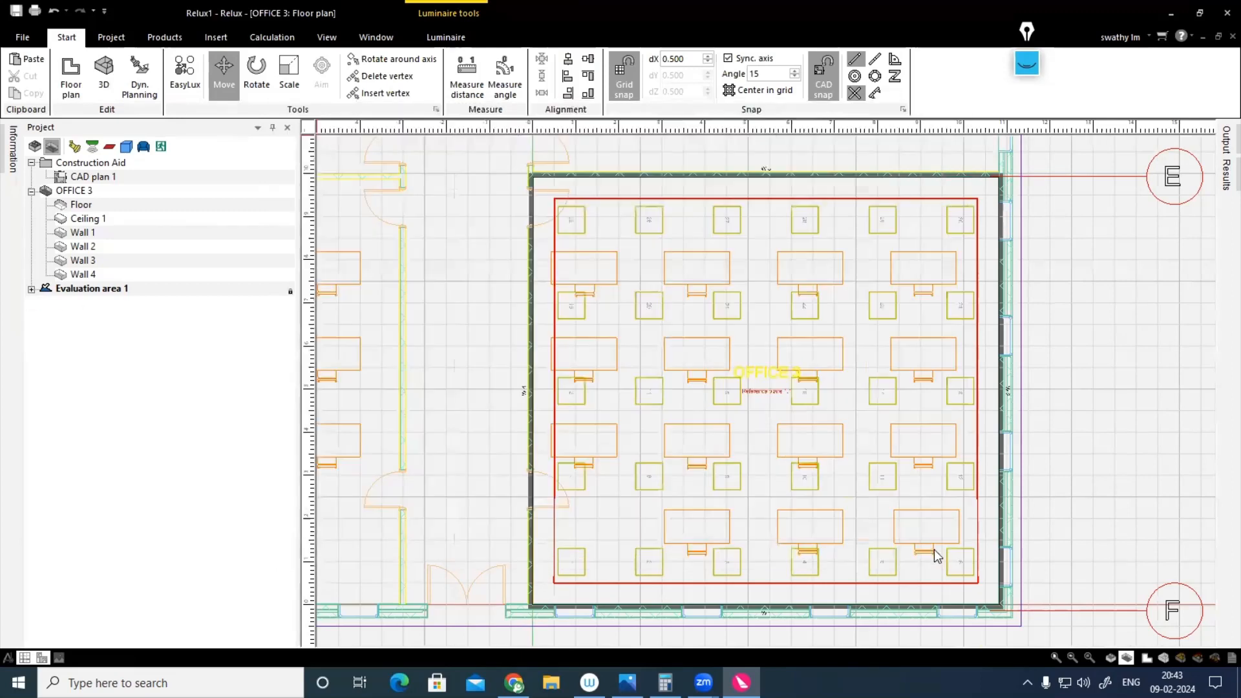
# Step: Examine OFFICE 3's 3D luminance, mountain plot and result overview including the UGR value, and return to the floor plan
pyautogui.click(1146, 657)
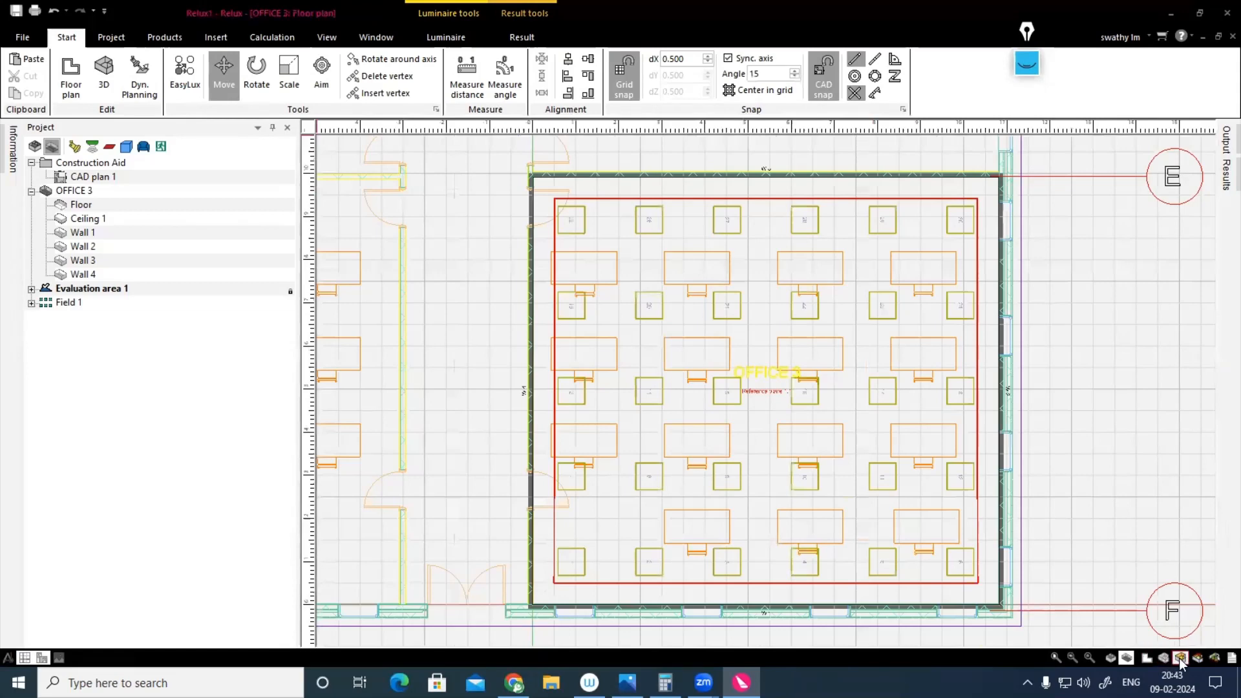
pyautogui.click(1179, 658)
pyautogui.moveTo(952, 598); pyautogui.dragTo(896, 517, button='middle')
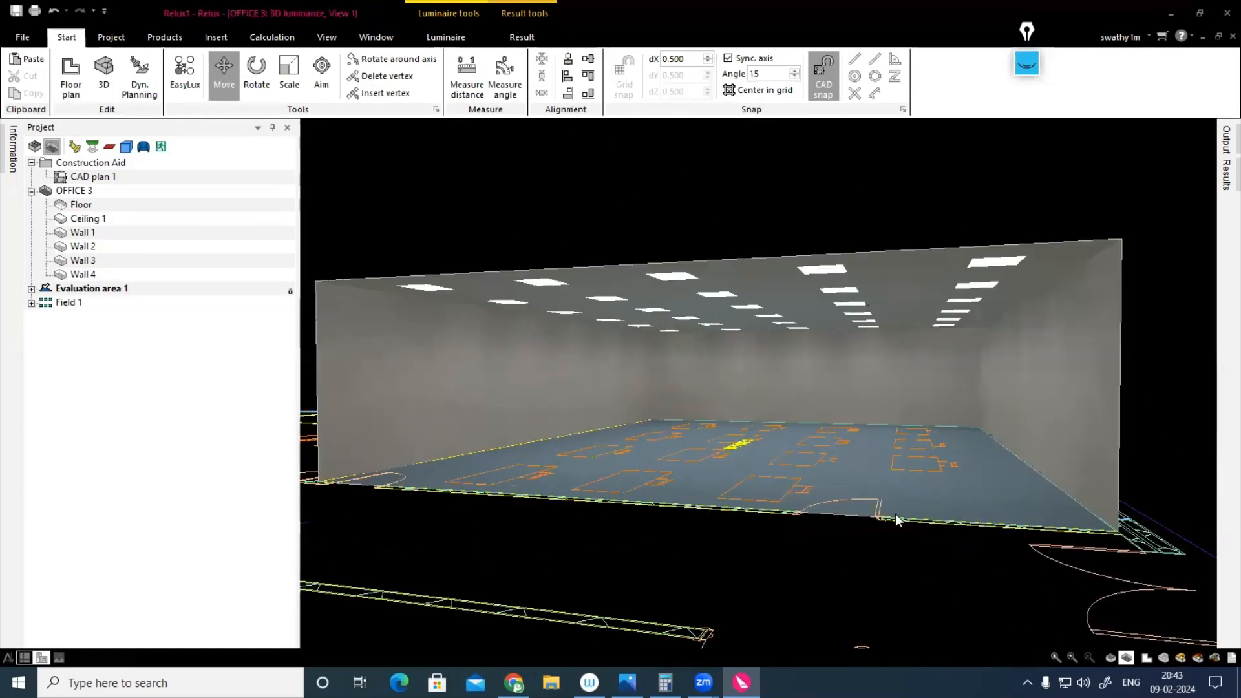
pyautogui.click(1196, 658)
pyautogui.click(1215, 658)
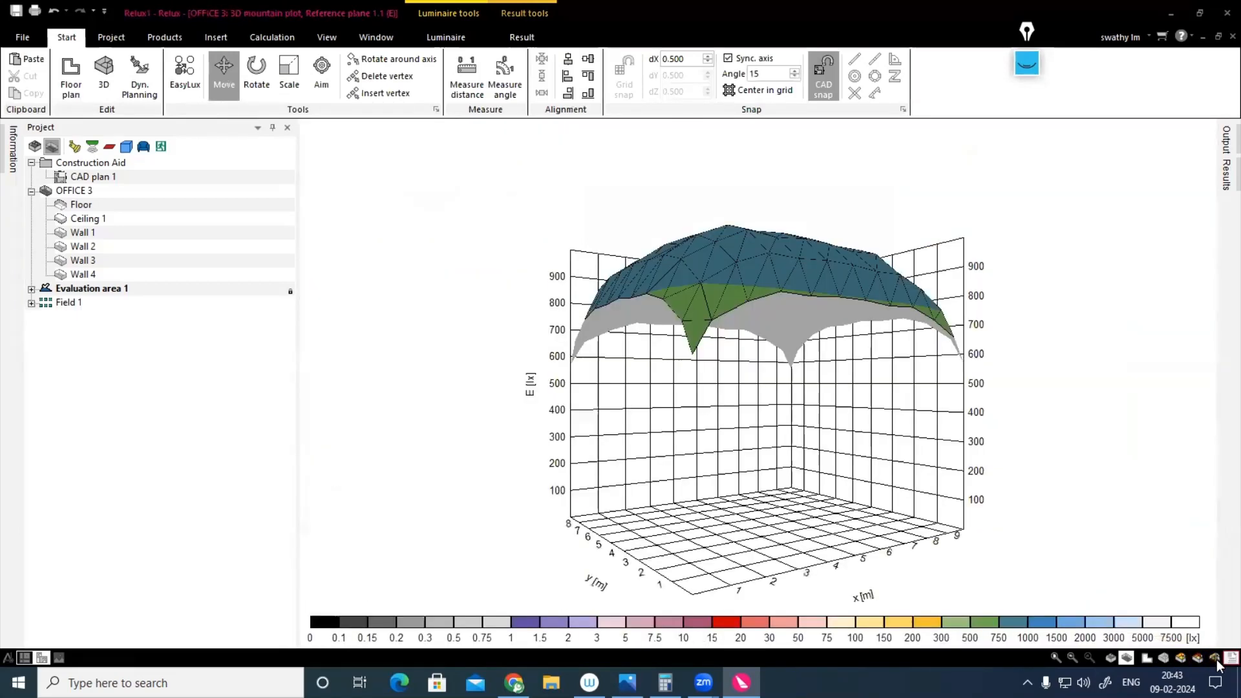
pyautogui.click(1231, 658)
pyautogui.scroll(-2, 758, 403)
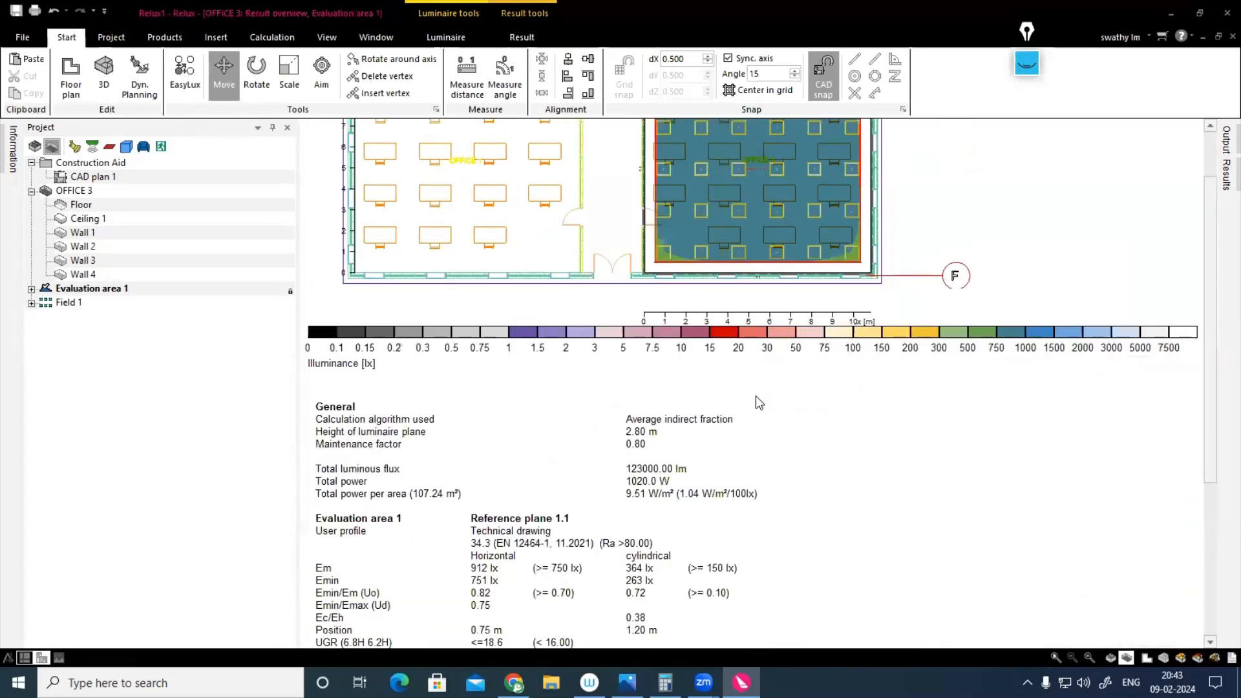
pyautogui.scroll(-6, 759, 403)
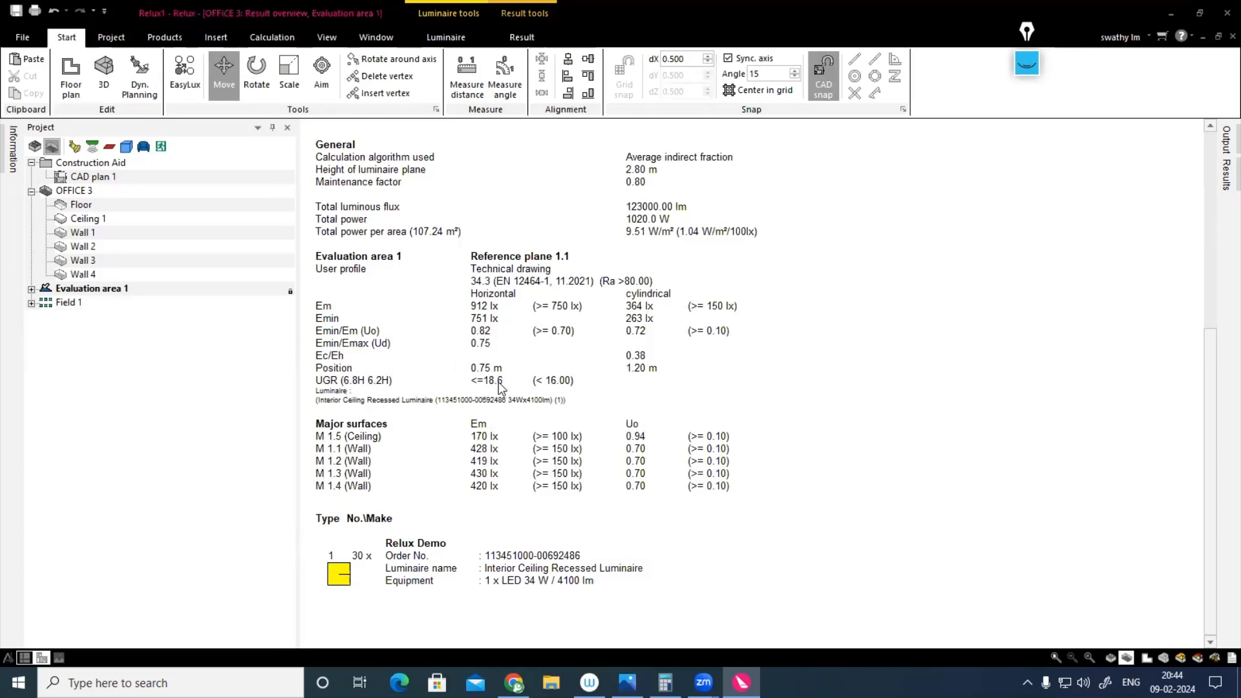
pyautogui.click(1148, 657)
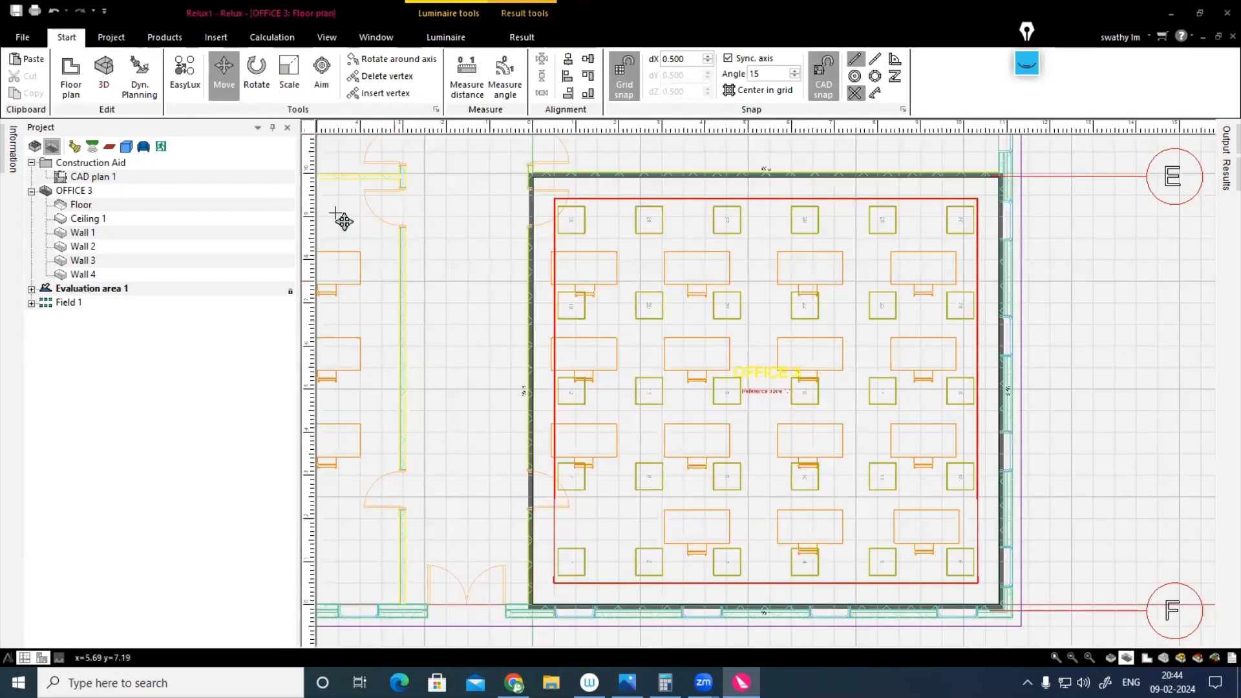
# Step: Switch the scene to OFFICE 4 and fill it using EasyLux with a 5 x 4 field of Interior Ceiling Recessed Luminaires for 500 lx
pyautogui.click(111, 38)
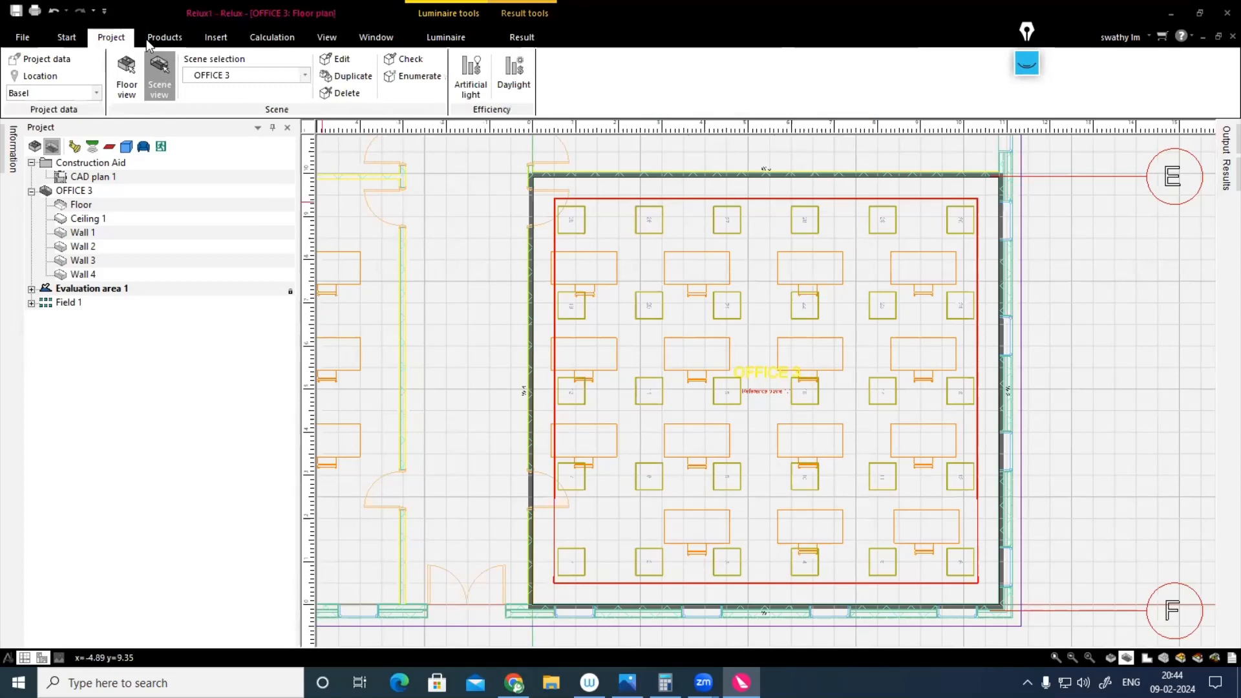
pyautogui.click(304, 75)
pyautogui.click(226, 163)
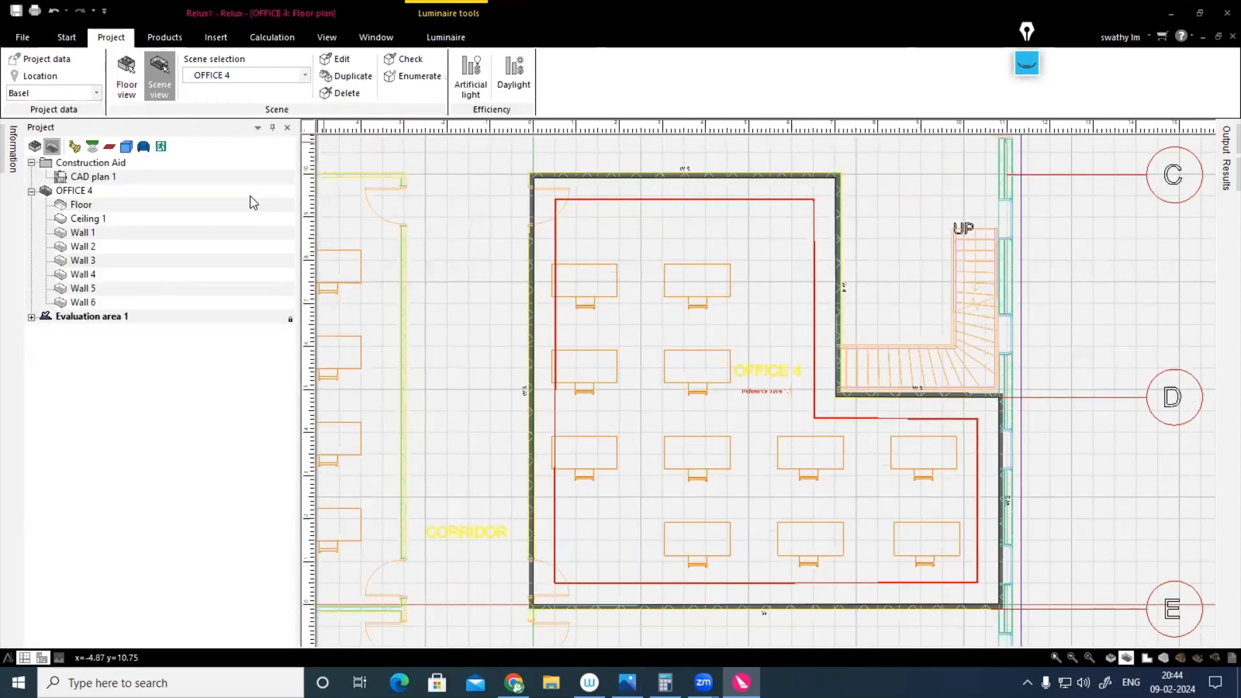
pyautogui.click(67, 37)
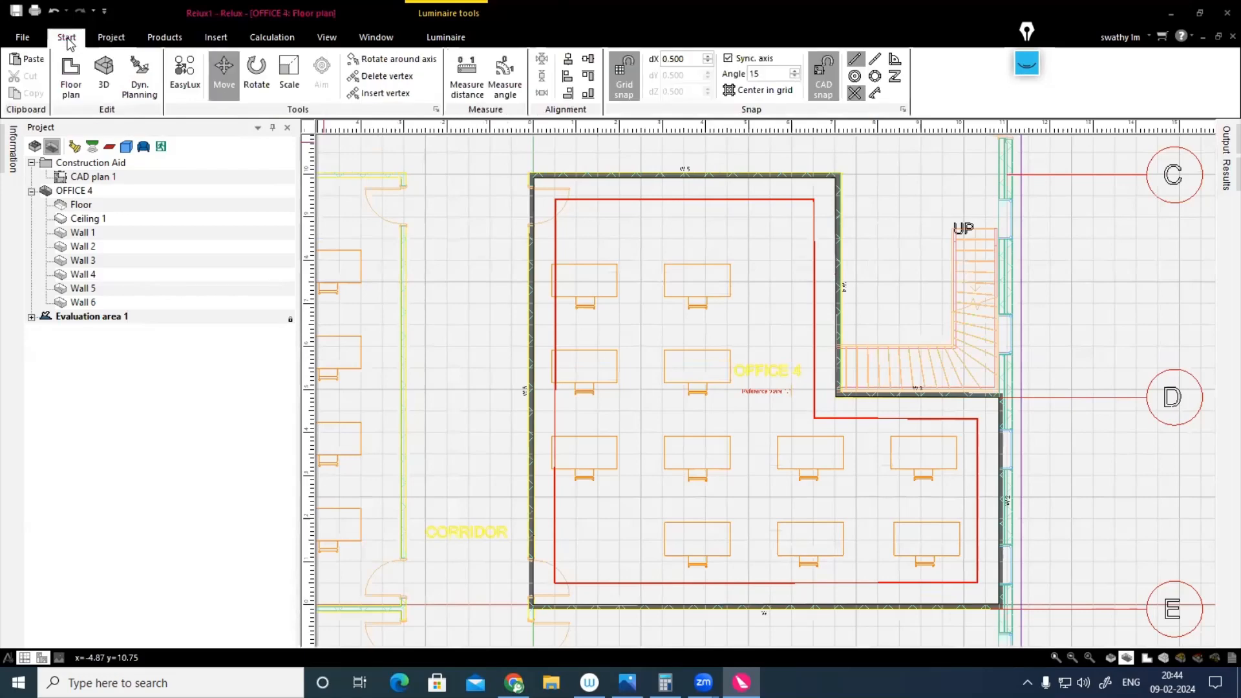
pyautogui.click(186, 74)
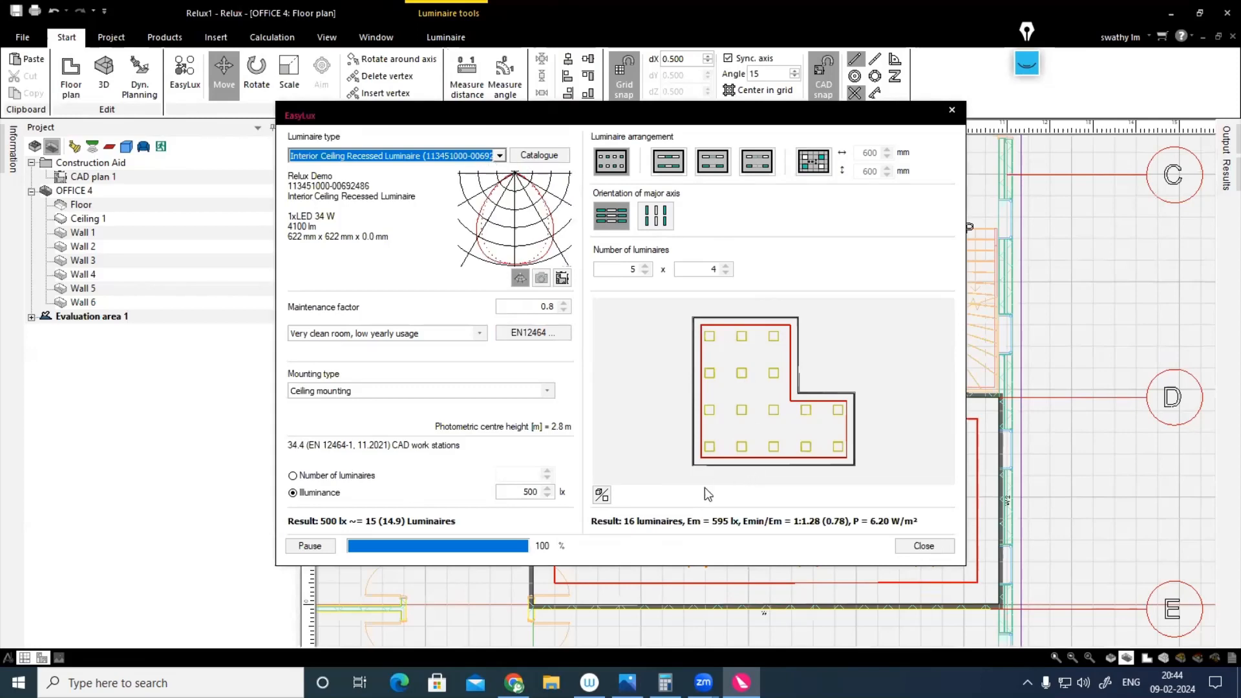
pyautogui.click(921, 546)
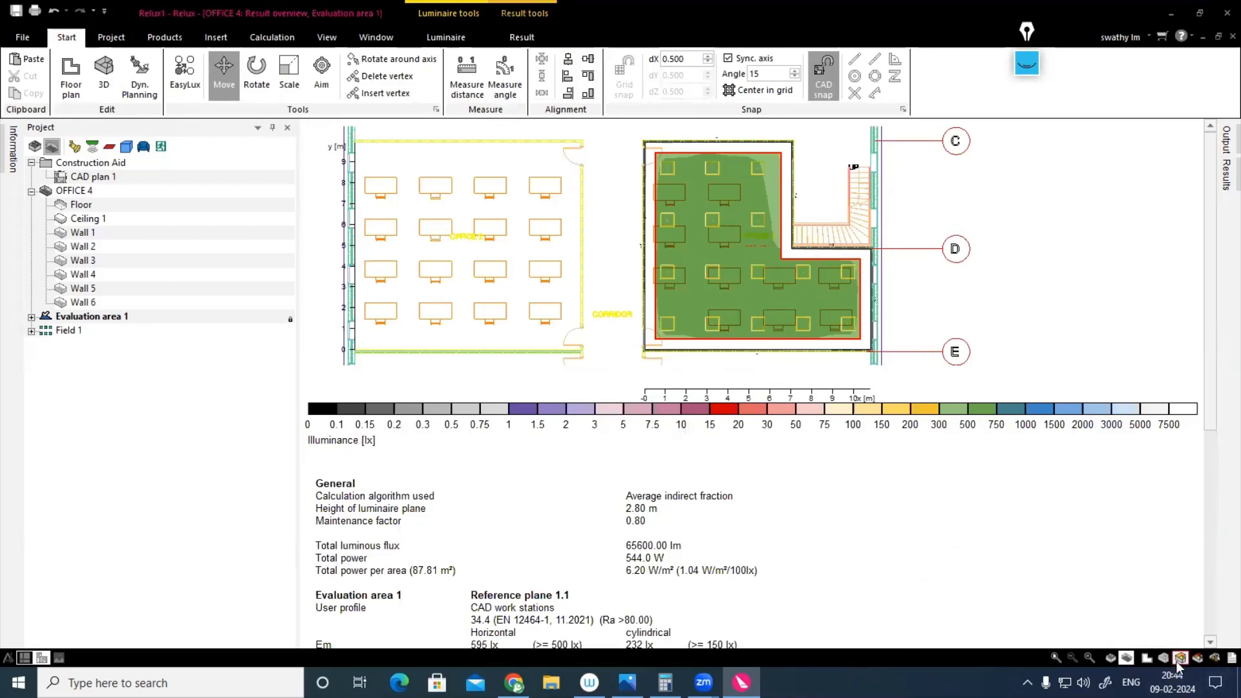
# Step: Examine OFFICE 4's result overview, 3D luminance, pseudo colours and mountain plot, and return to the floor plan
pyautogui.scroll(-5, 905, 574)
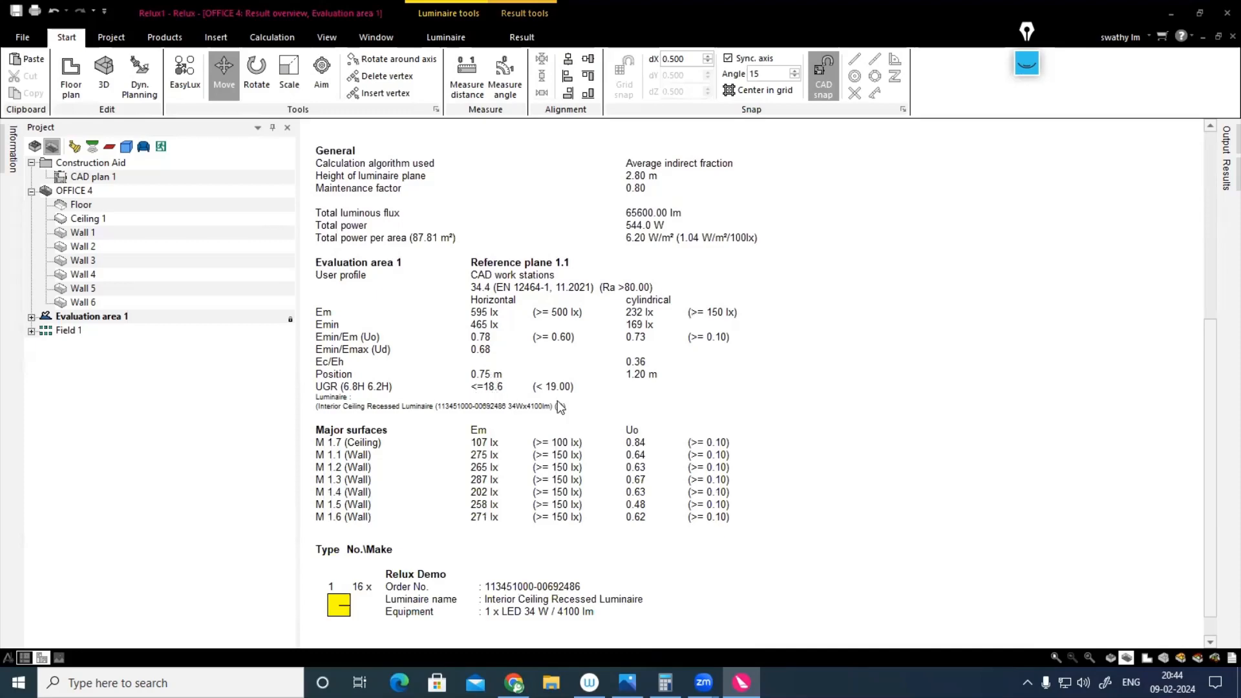
pyautogui.click(1164, 657)
pyautogui.moveTo(1060, 578); pyautogui.dragTo(912, 435)
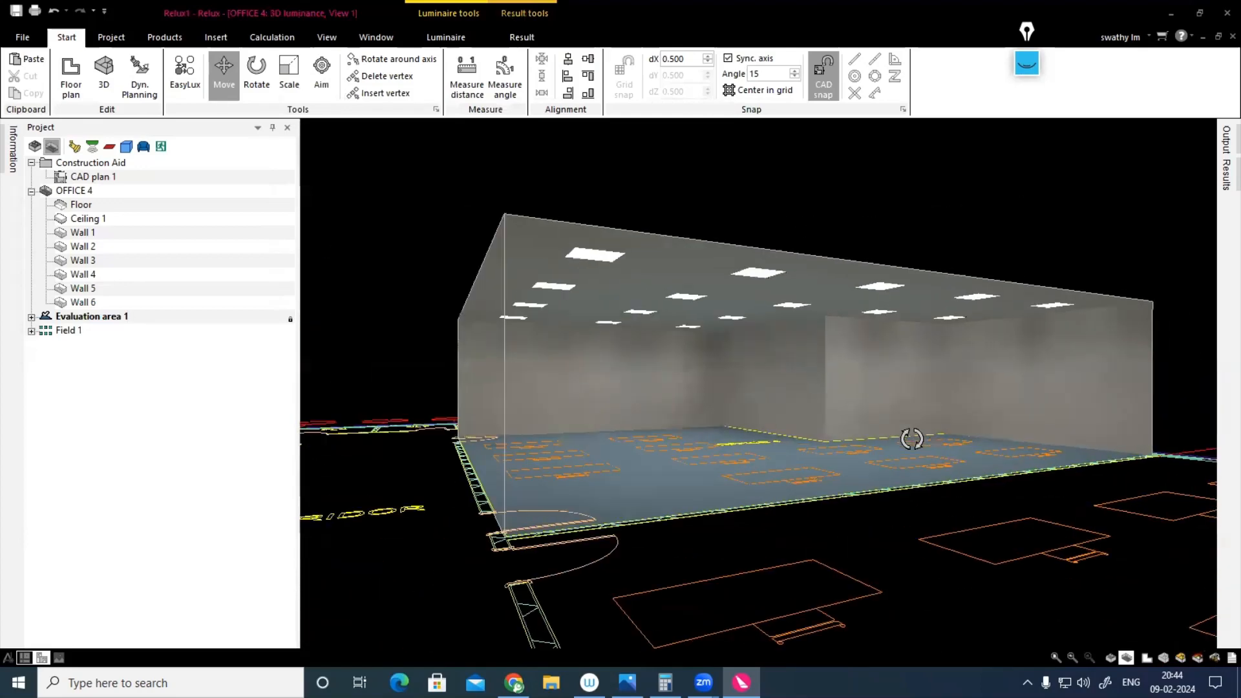
pyautogui.click(1198, 659)
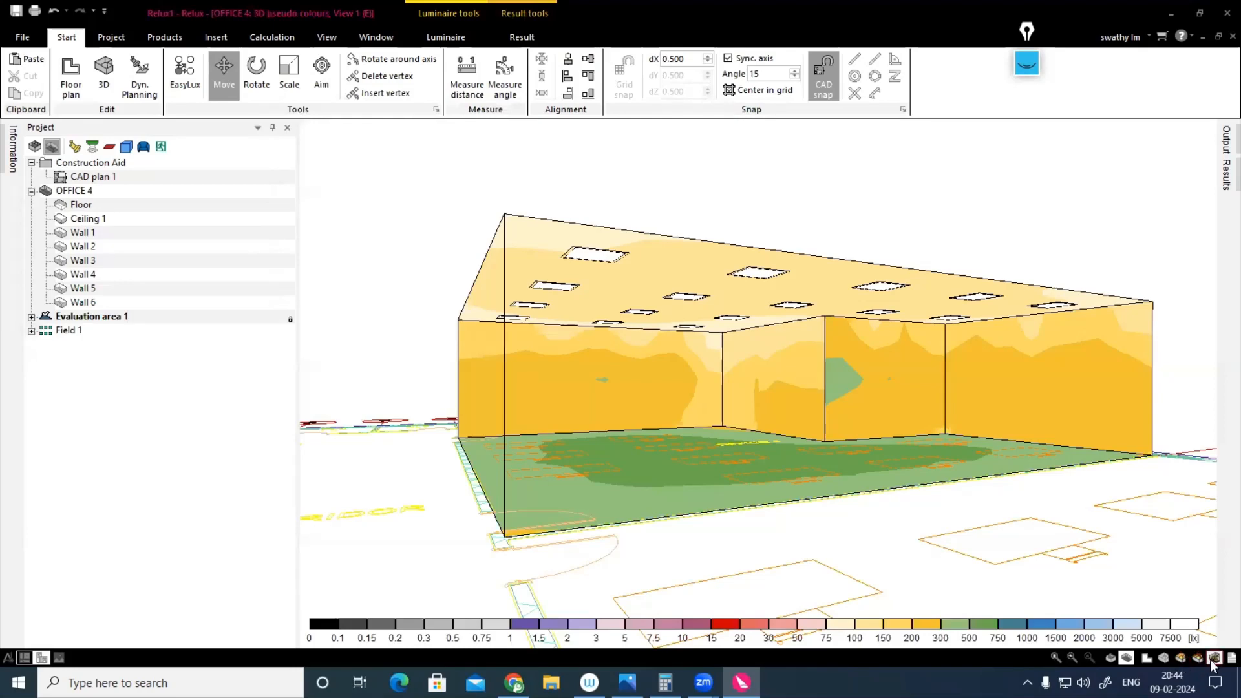
pyautogui.click(1214, 658)
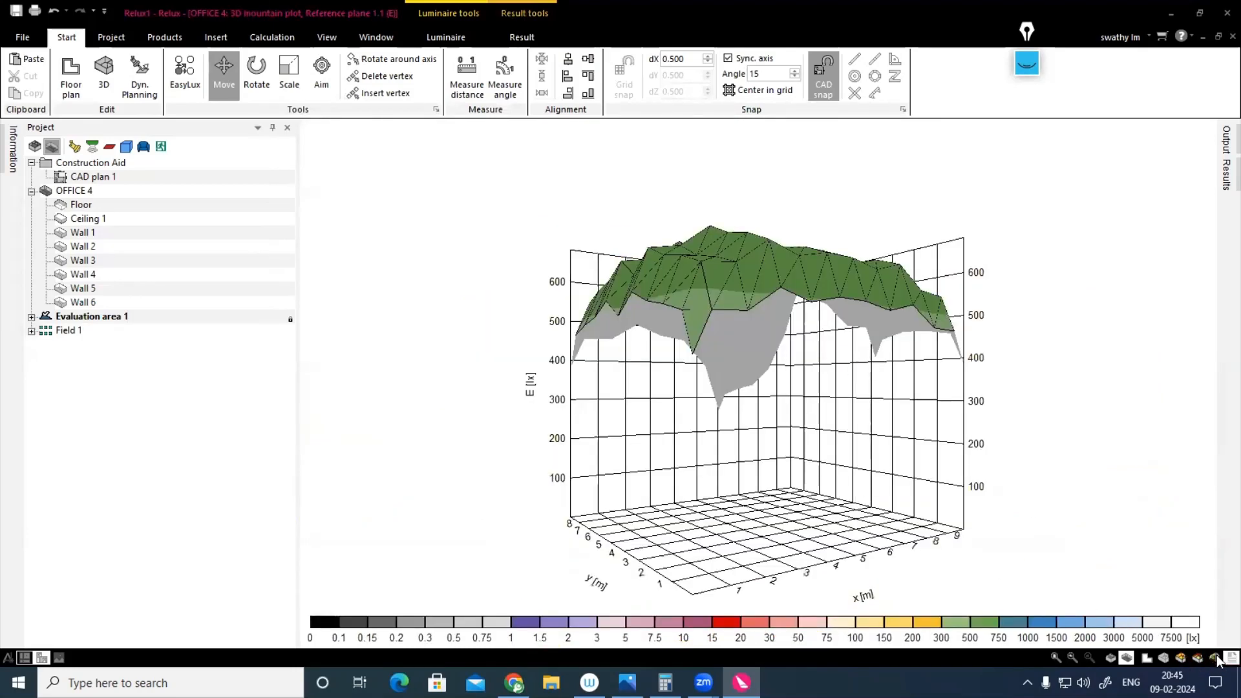
pyautogui.click(1231, 657)
pyautogui.scroll(4, 916, 318)
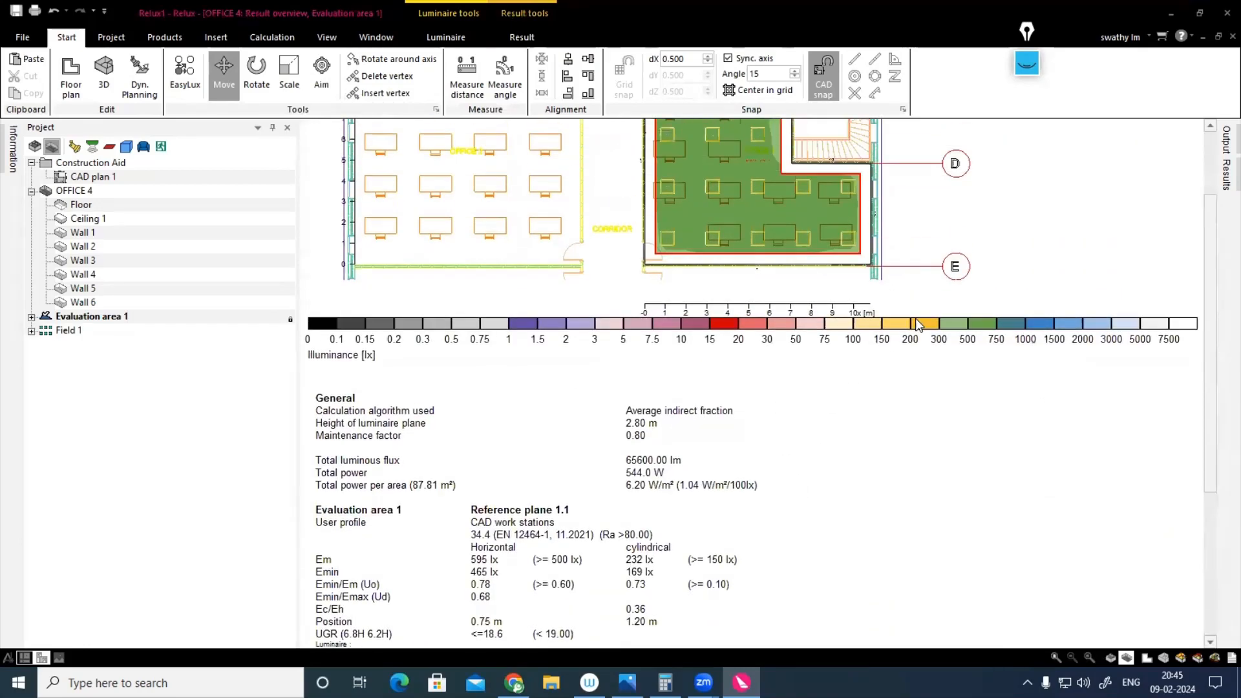
pyautogui.click(1147, 658)
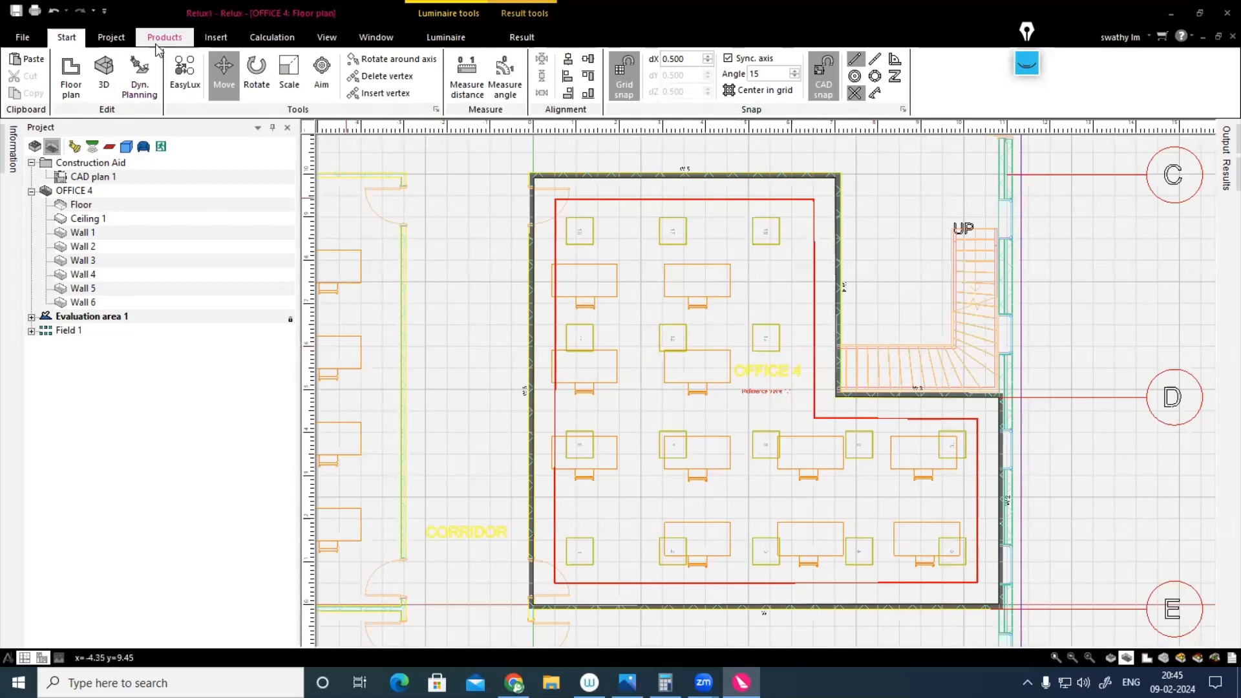
# Step: Switch the scene to CORRIDOR and light it using EasyLux with a 5 x 5 field of Interior Ceiling Recessed Luminaires for 100 lx
pyautogui.click(112, 39)
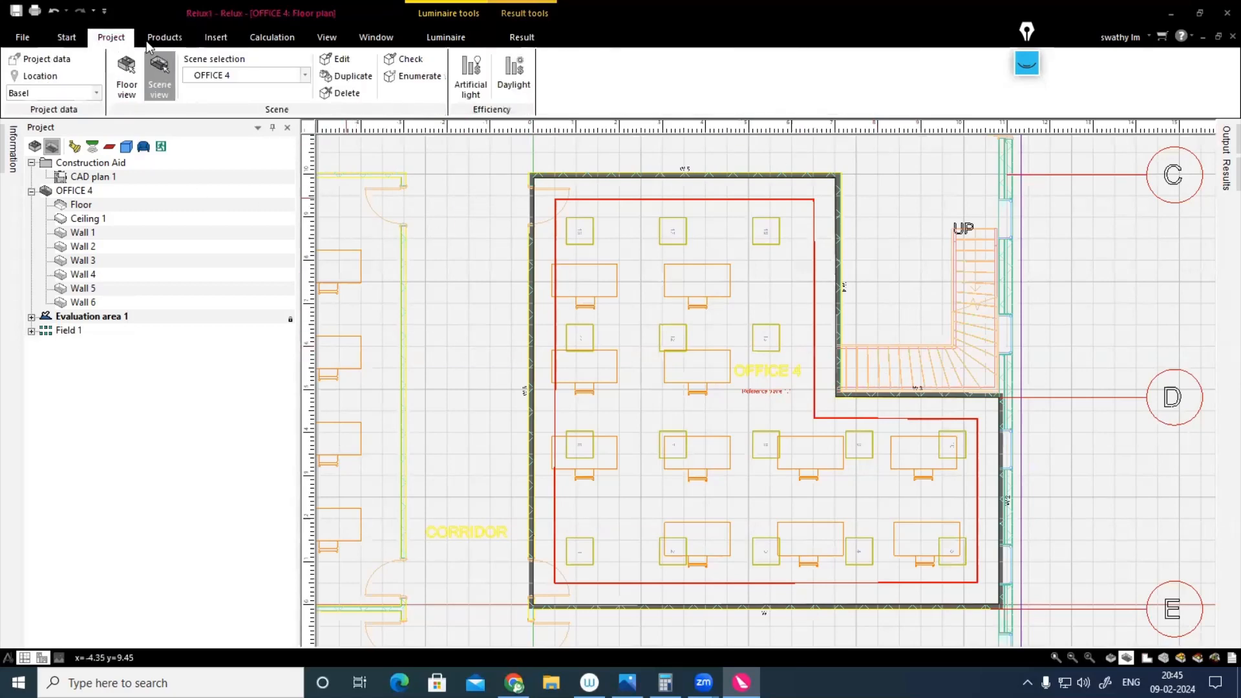
pyautogui.click(271, 75)
pyautogui.click(224, 179)
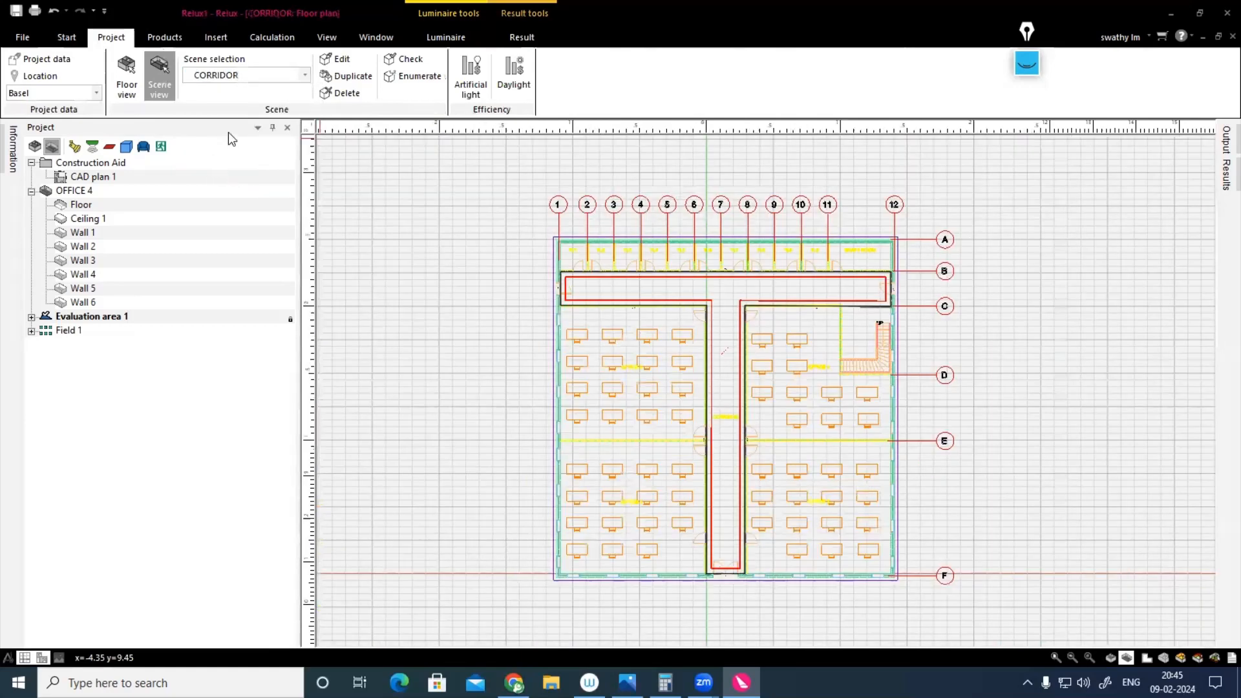
pyautogui.click(71, 38)
pyautogui.click(185, 72)
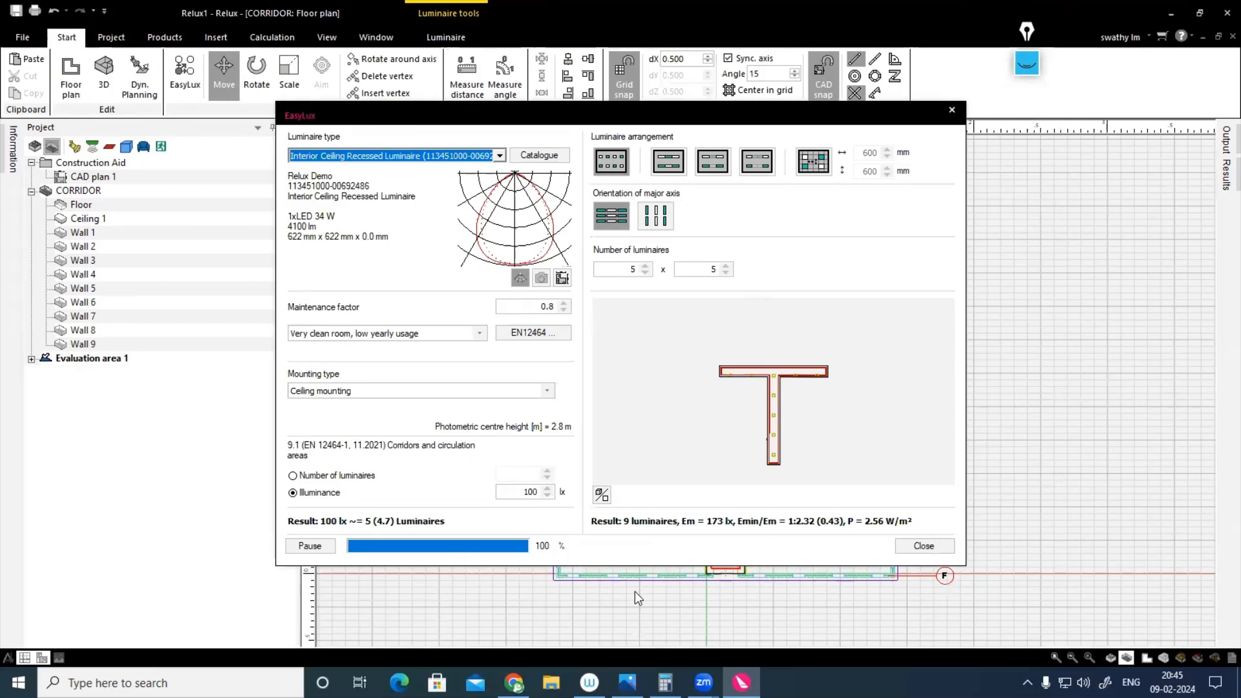
pyautogui.click(924, 547)
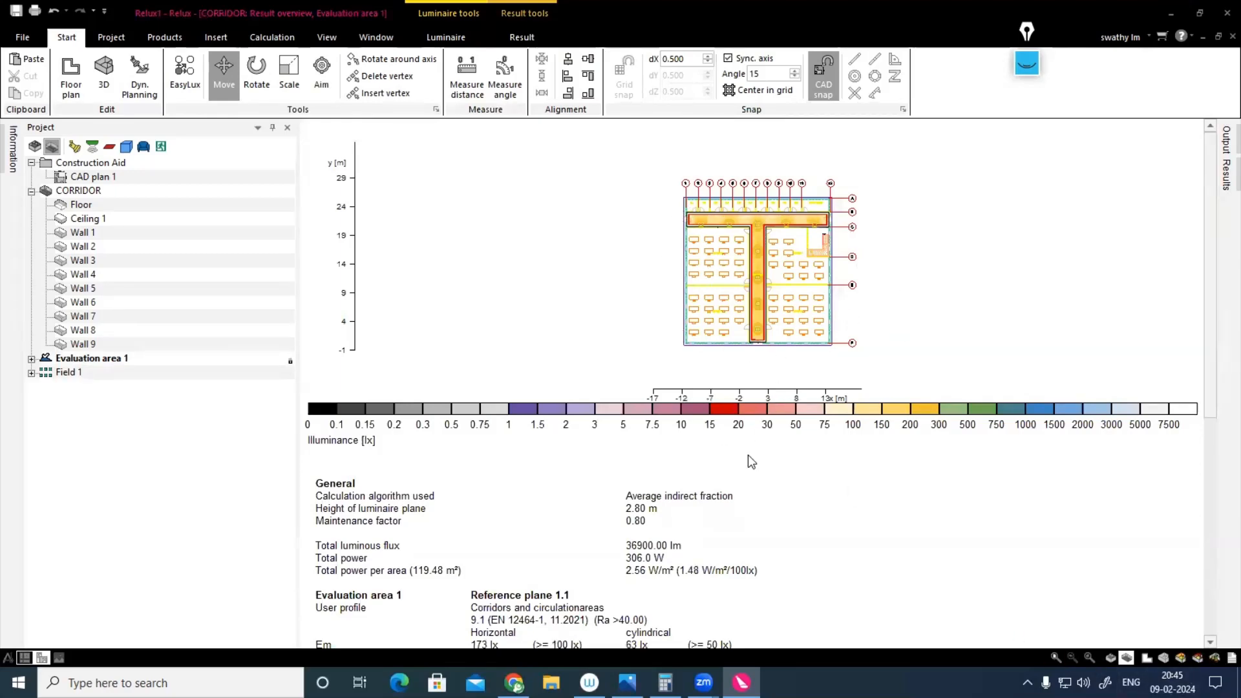
# Step: Examine the CORRIDOR's result overview, 3D luminance, pseudo colours and mountain plot, and return to the floor plan
pyautogui.scroll(-3, 747, 460)
pyautogui.scroll(-6, 743, 460)
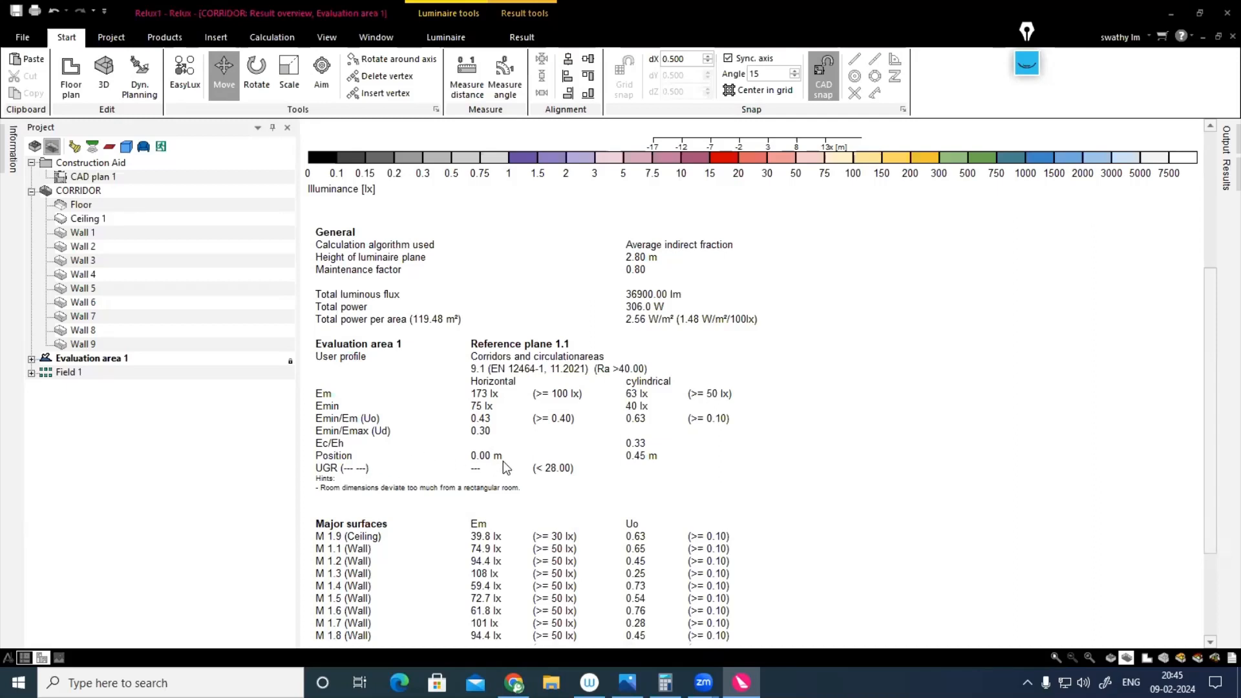
pyautogui.scroll(-1, 482, 470)
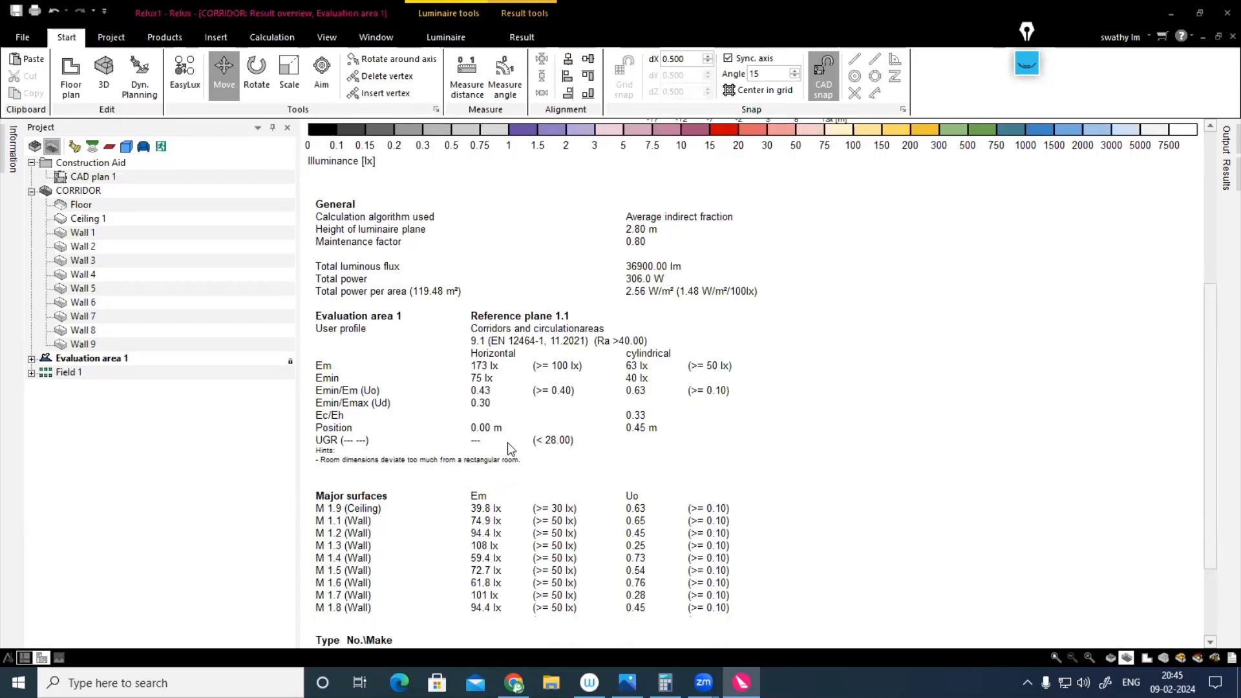
pyautogui.scroll(2, 507, 442)
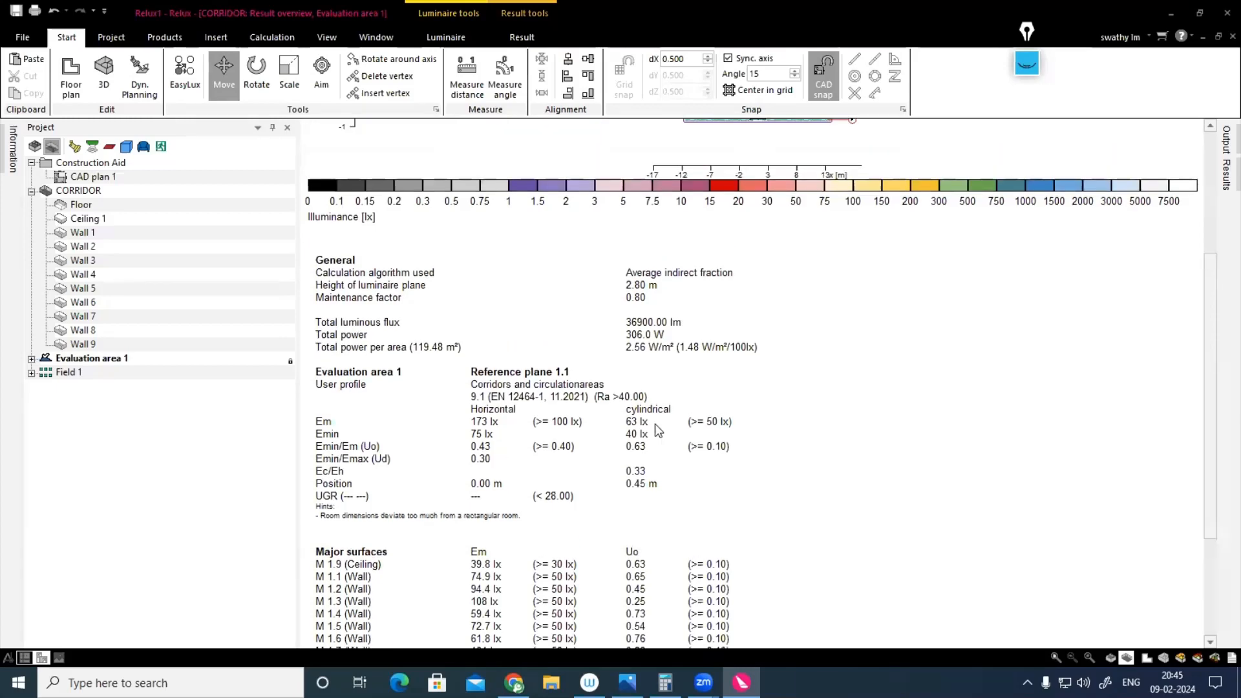
pyautogui.click(1181, 661)
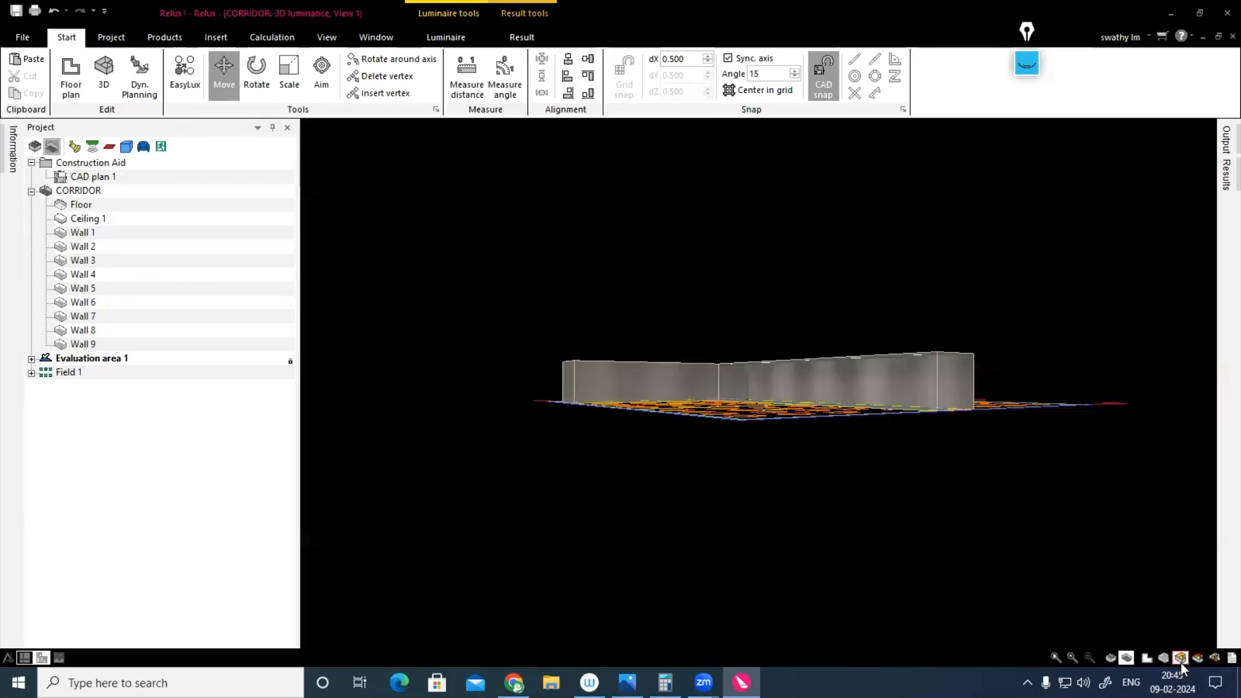
pyautogui.moveTo(850, 471); pyautogui.dragTo(715, 471)
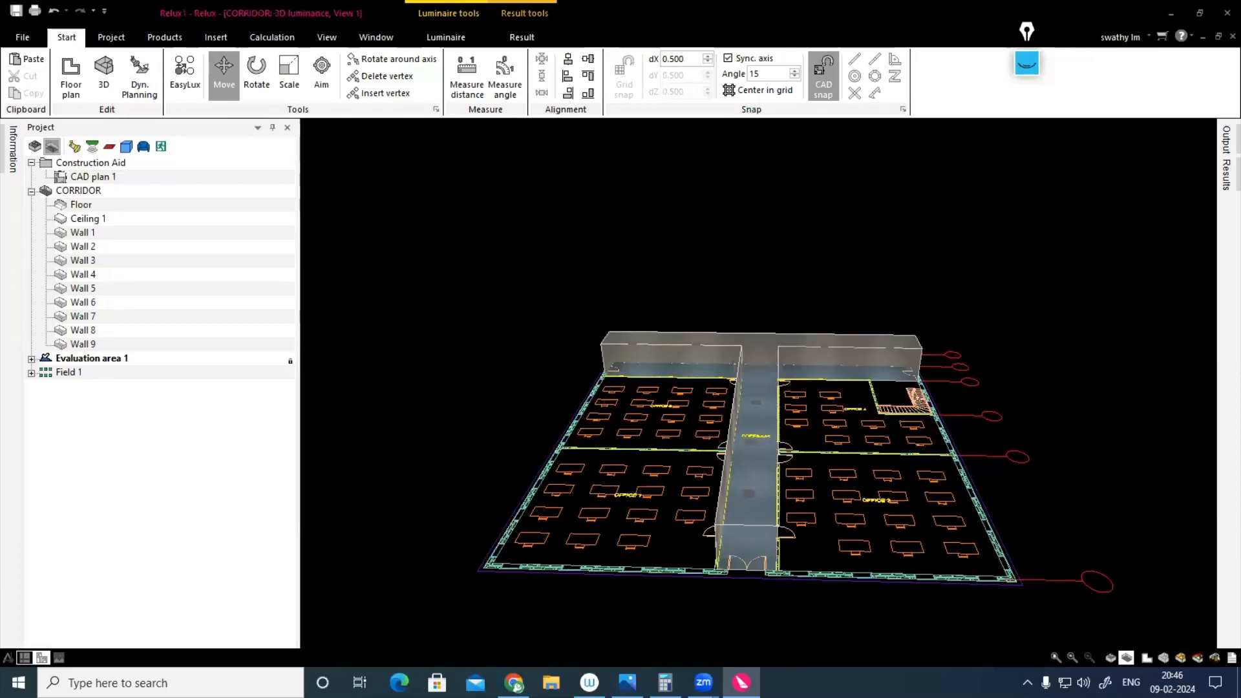
pyautogui.click(1198, 658)
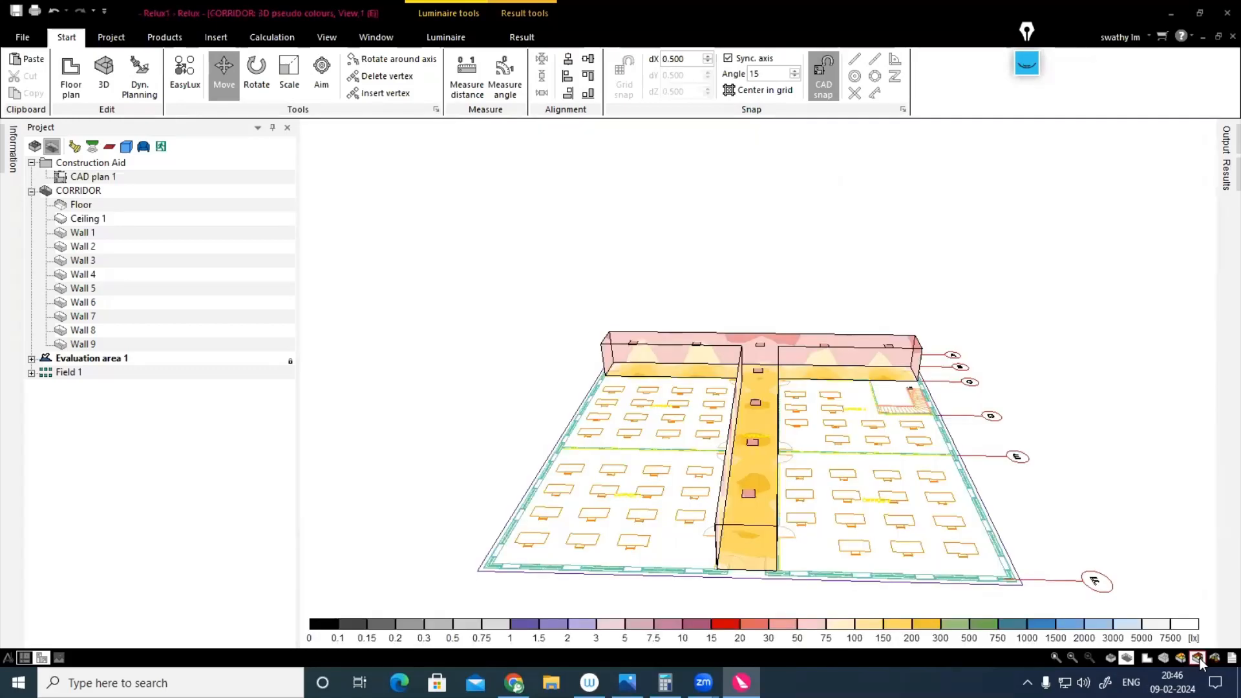
pyautogui.click(1215, 657)
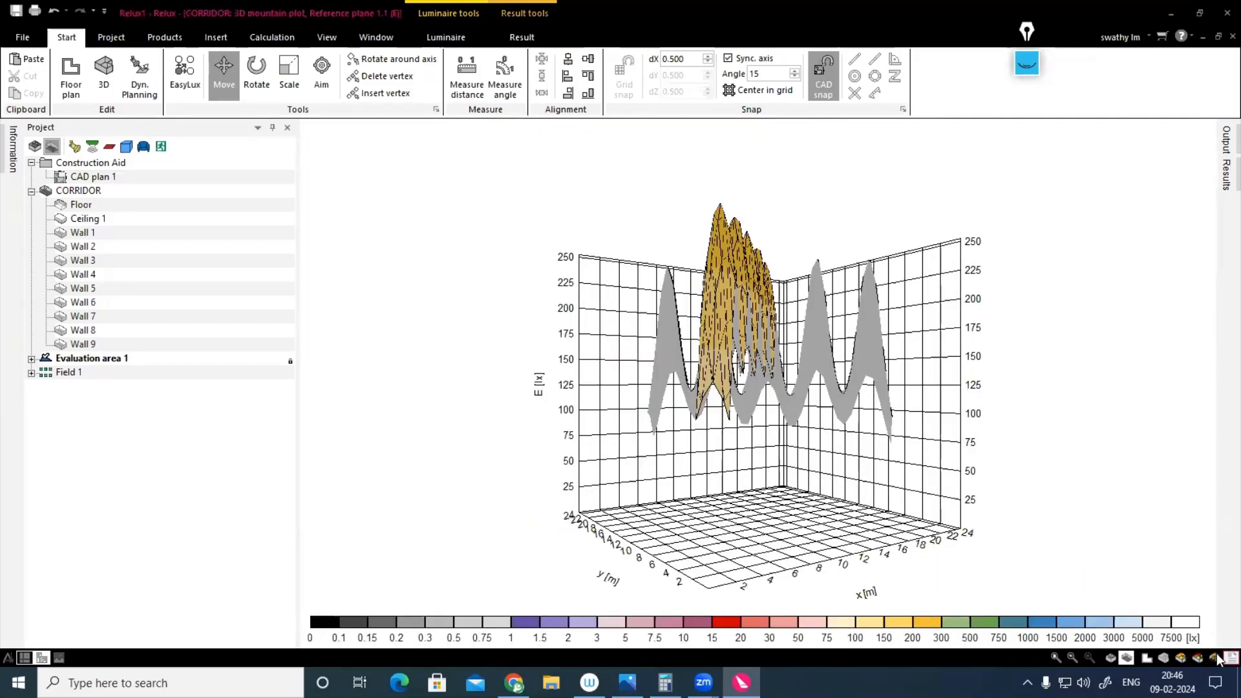
pyautogui.click(1230, 658)
pyautogui.scroll(3, 836, 410)
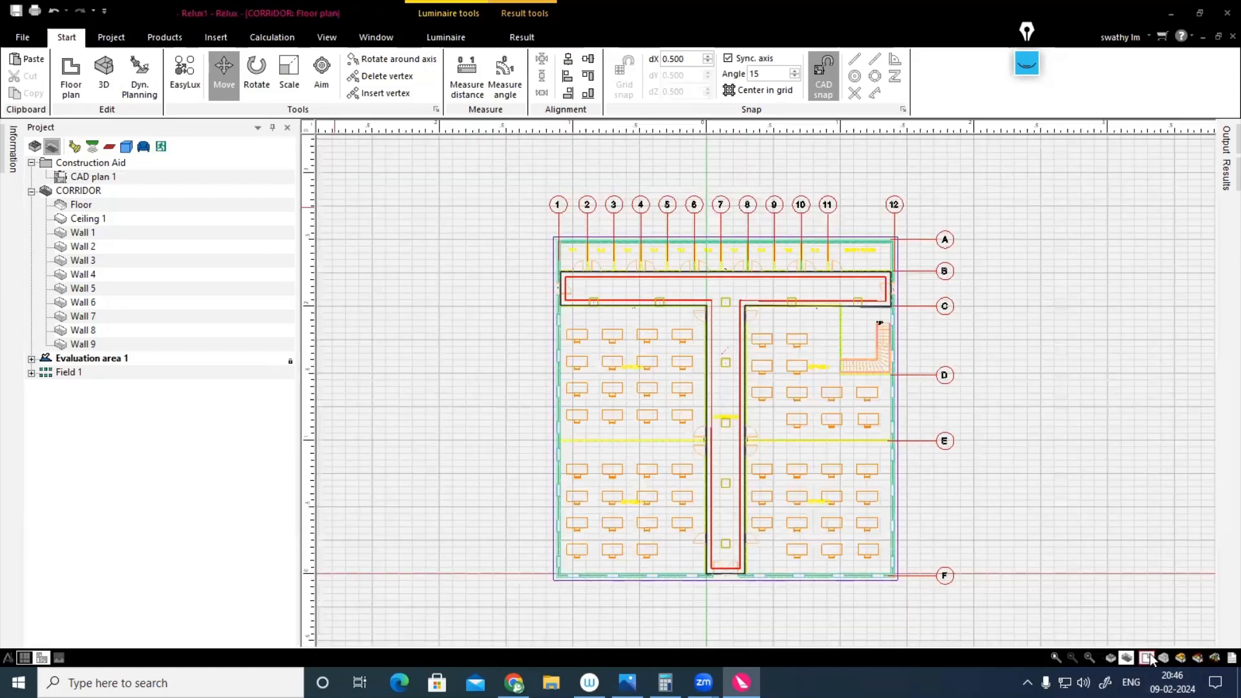
pyautogui.click(1147, 657)
# Step: Check the luminaire positions in the CORRIDOR plan, display the Properties pane and expand Field 1 to list its luminaires
pyautogui.scroll(4, 647, 303)
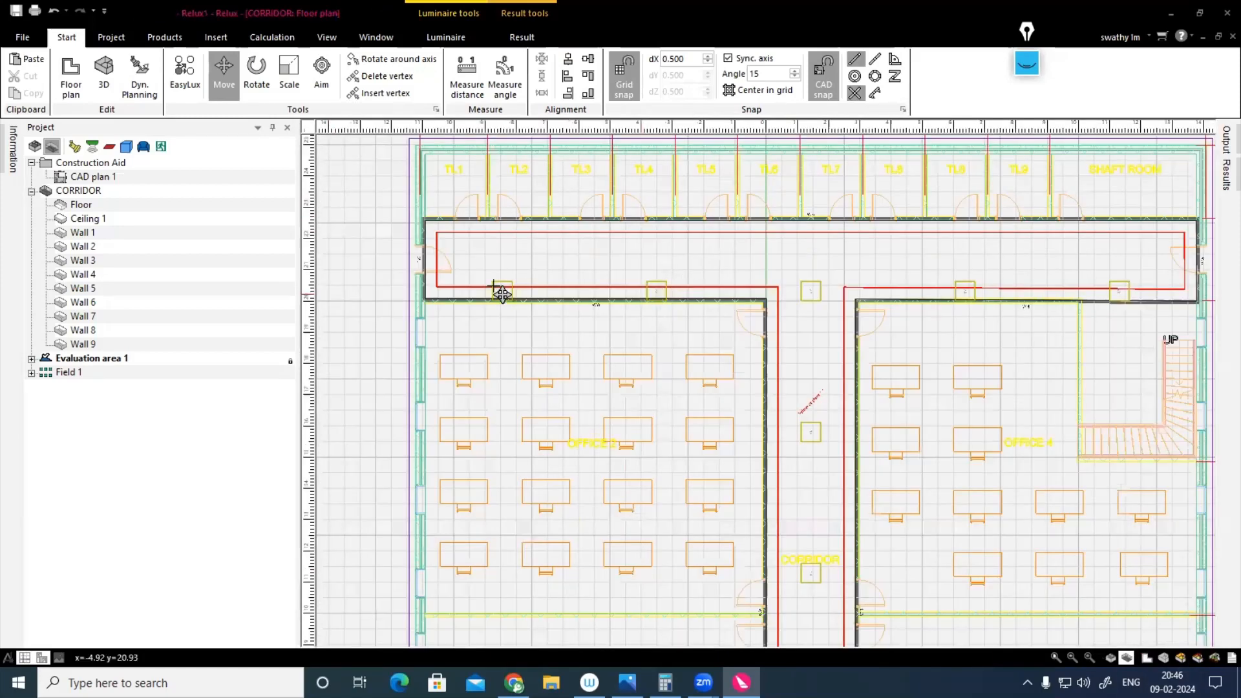
pyautogui.scroll(-1, 840, 304)
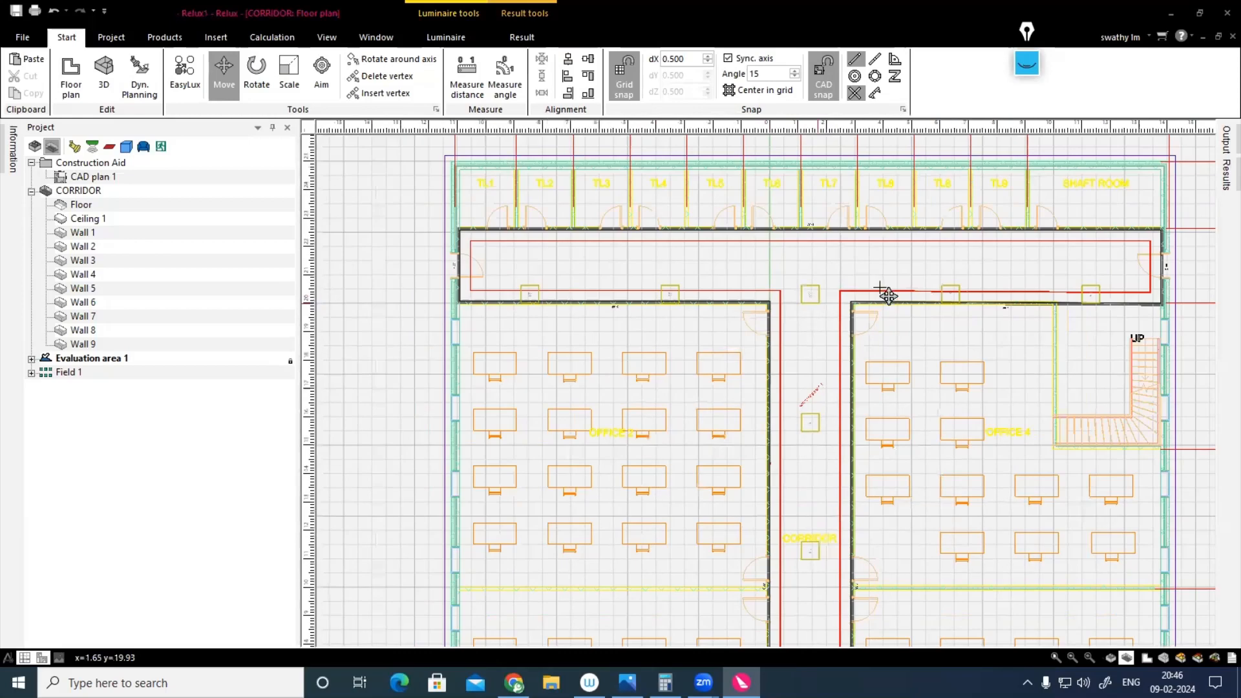
pyautogui.scroll(-1, 850, 313)
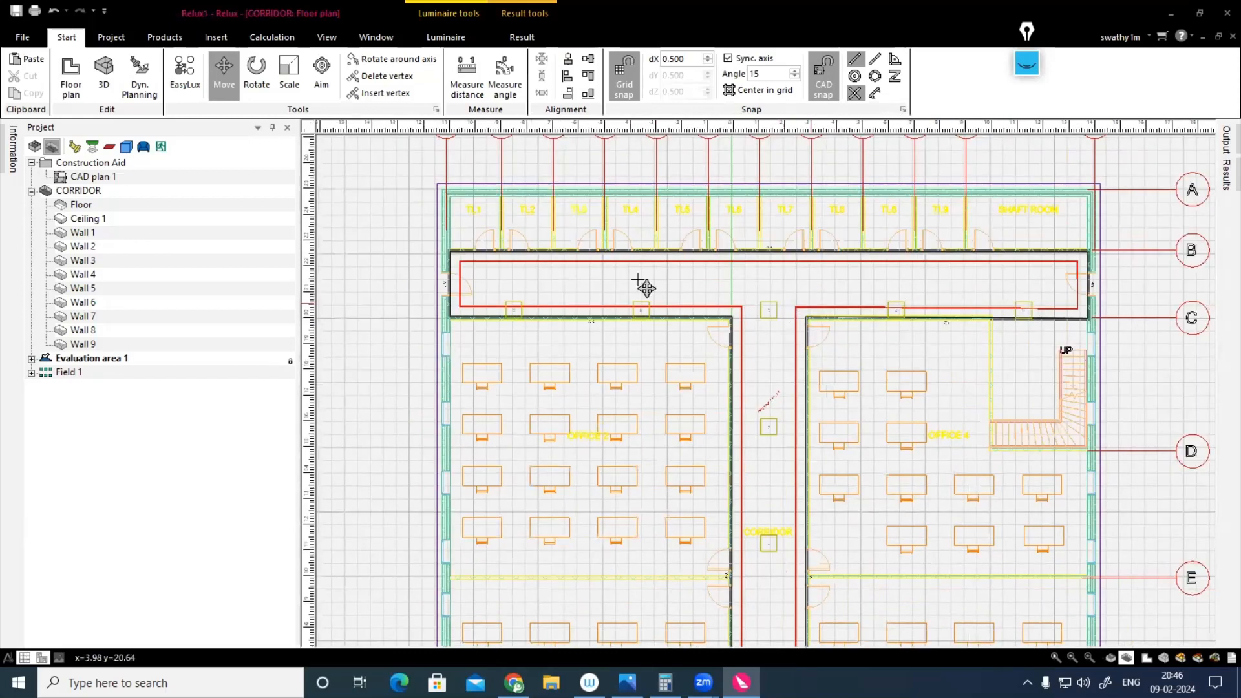
pyautogui.click(375, 38)
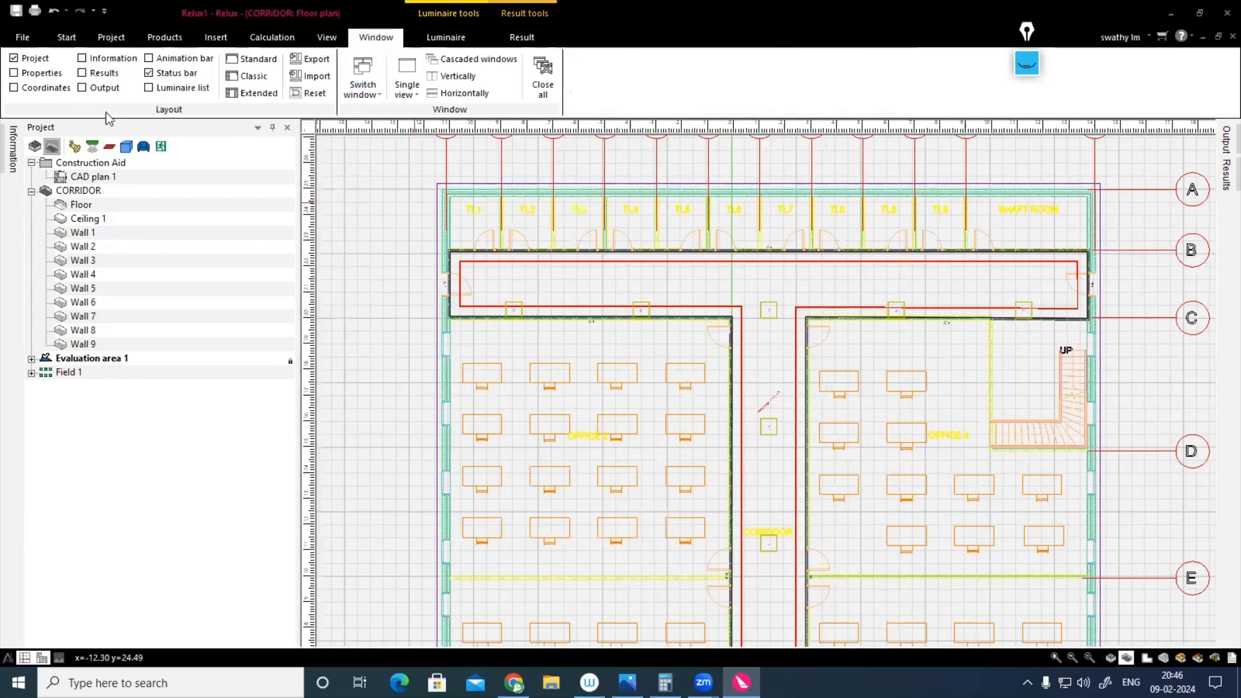
pyautogui.click(14, 73)
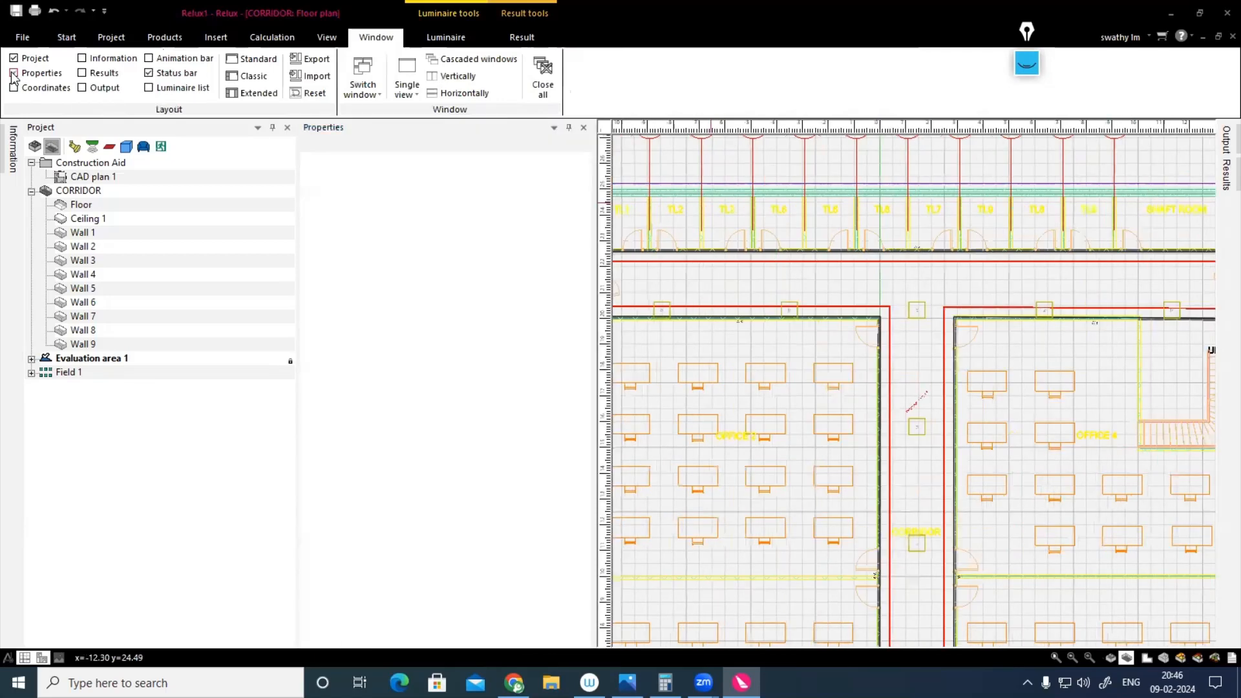
pyautogui.click(31, 373)
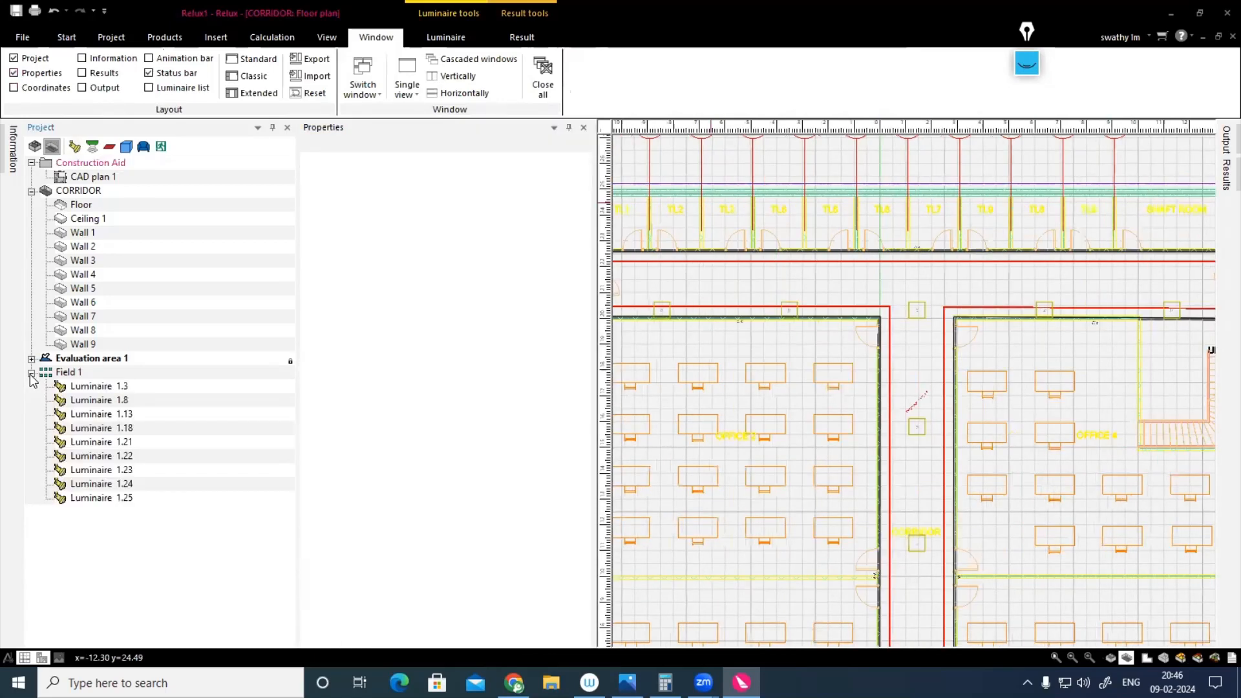
# Step: Locate Luminaire 1.3 in the CORRIDOR plan and check the luminaire numbers in the horizontal arm above OFFICE 2
pyautogui.click(108, 389)
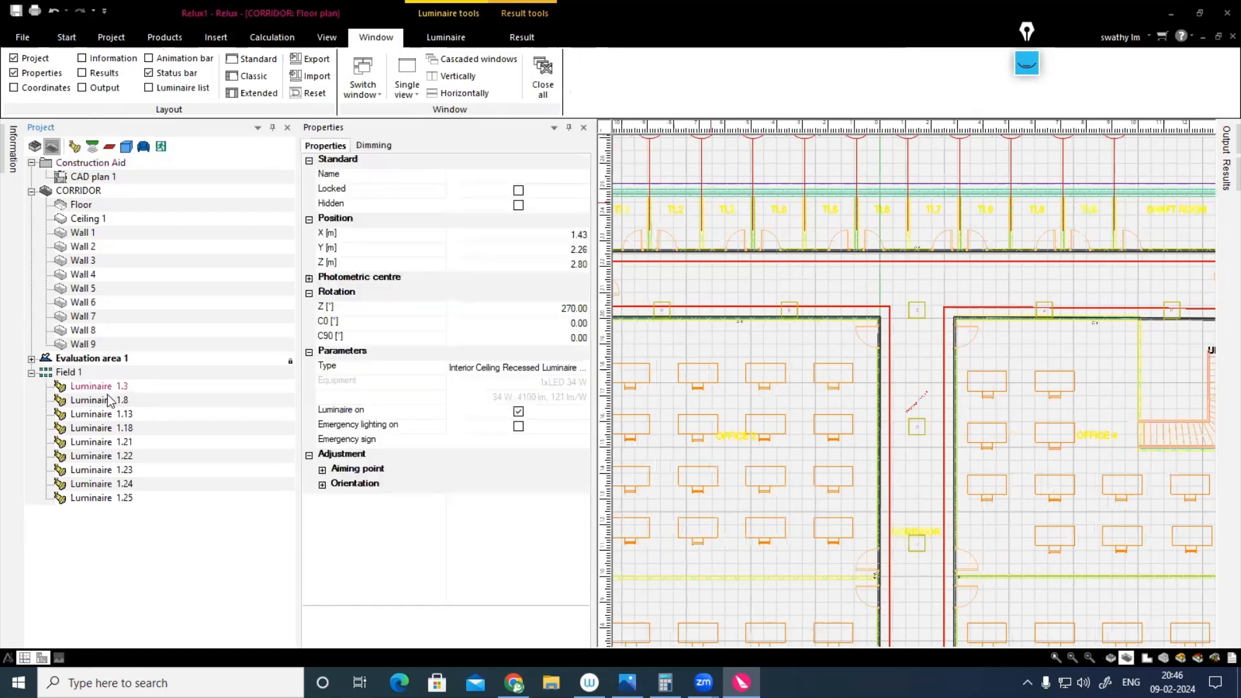
pyautogui.scroll(-1, 789, 379)
pyautogui.scroll(-1, 788, 361)
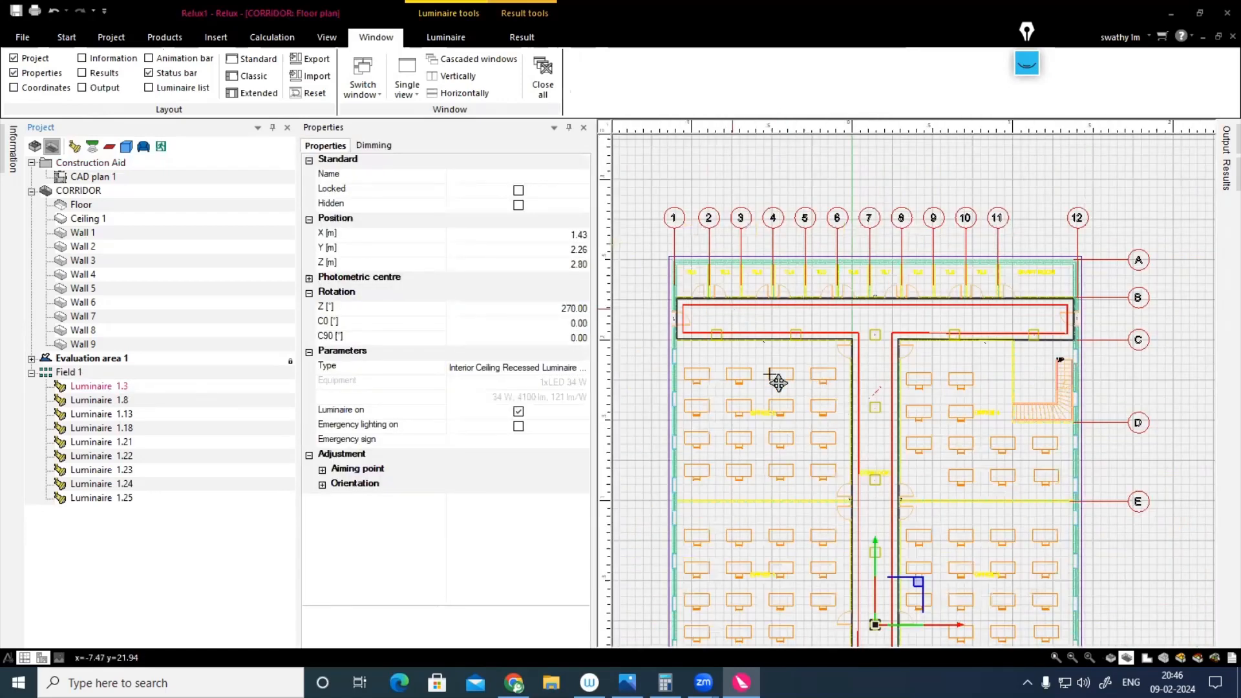
pyautogui.scroll(1, 730, 346)
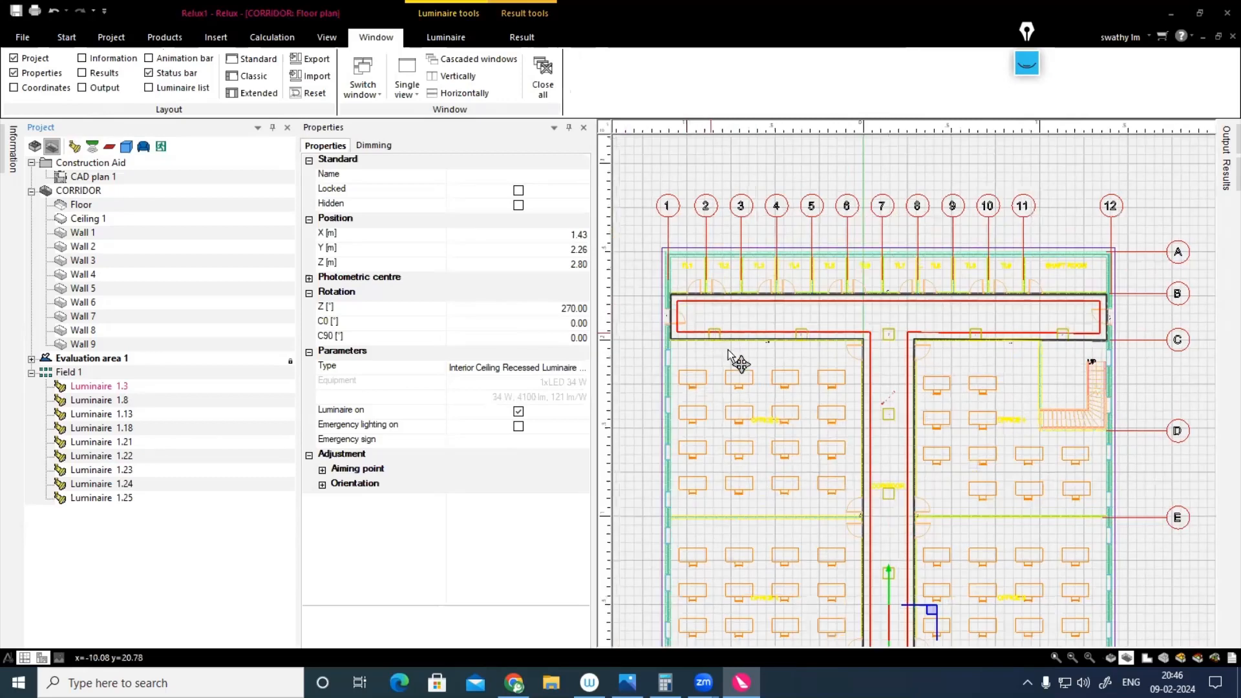
pyautogui.scroll(3, 666, 317)
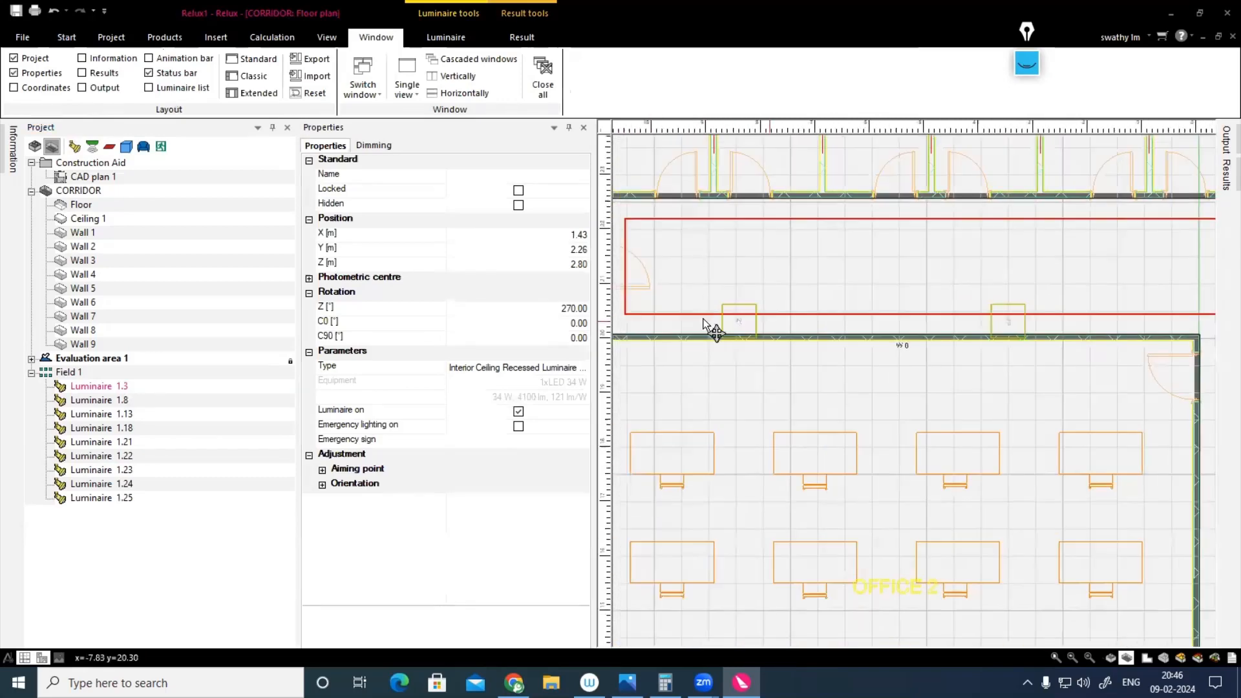
pyautogui.scroll(3, 716, 333)
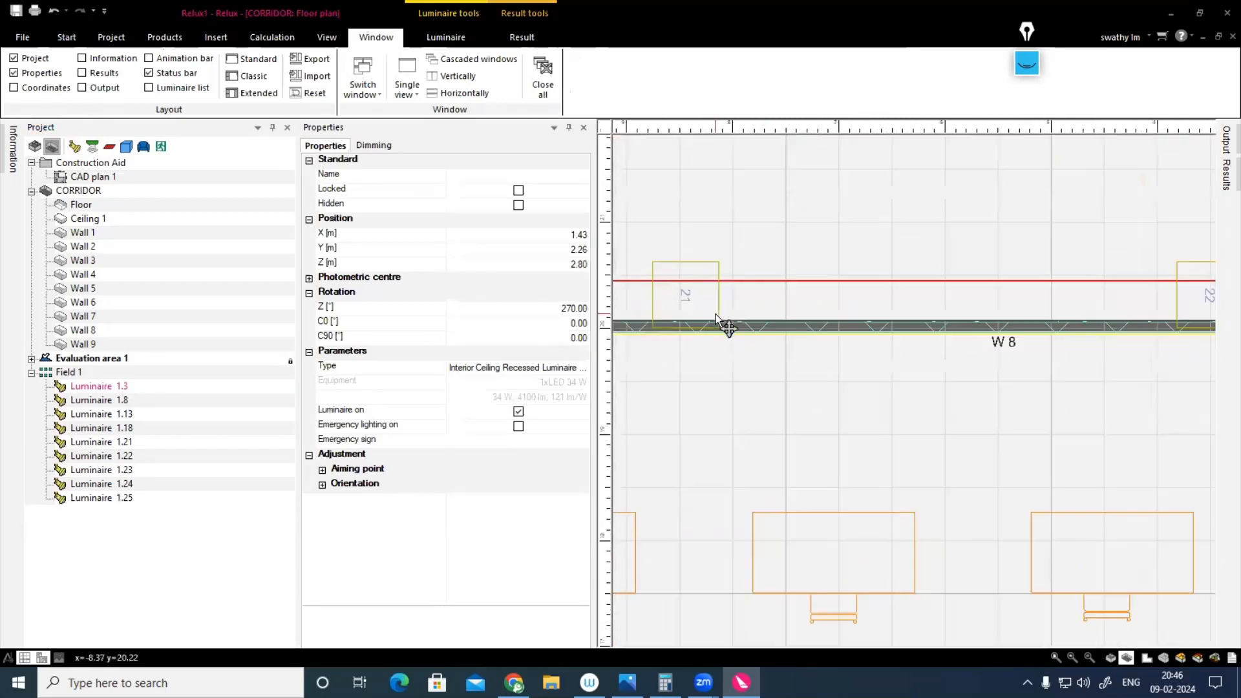
# Step: Try to select Luminaire 1.21 together with the neighbouring luminaire directly in the corridor plan
pyautogui.click(128, 445)
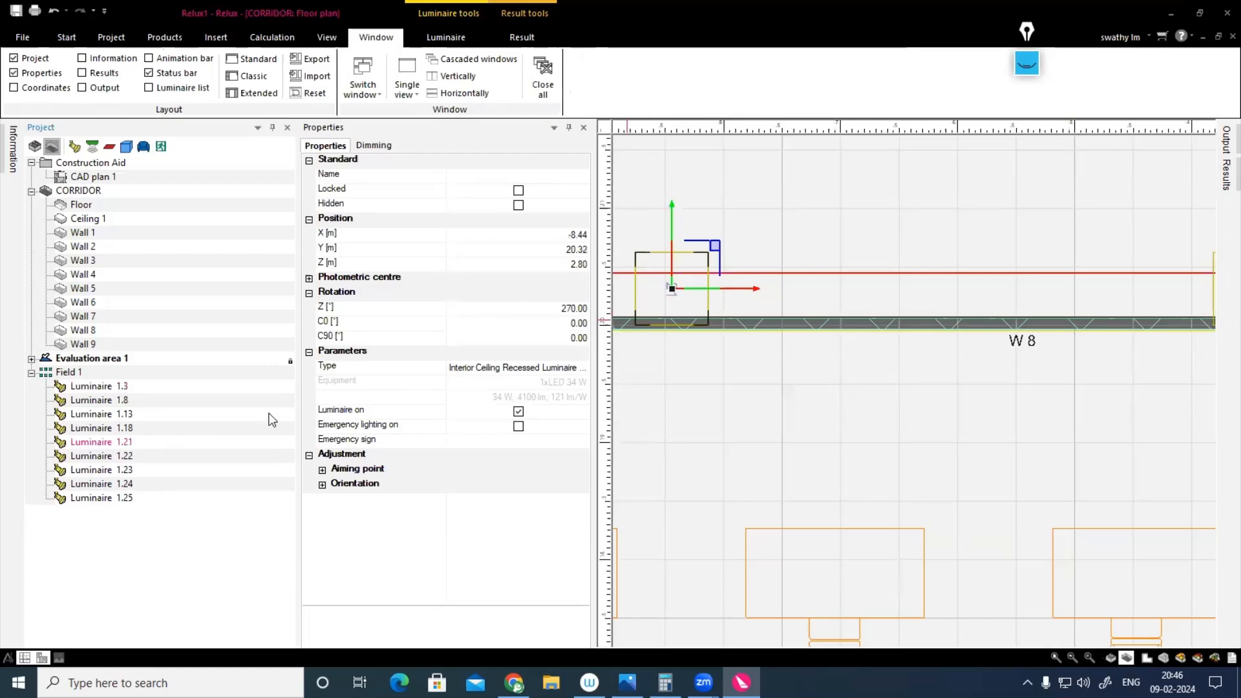
pyautogui.scroll(-3, 835, 299)
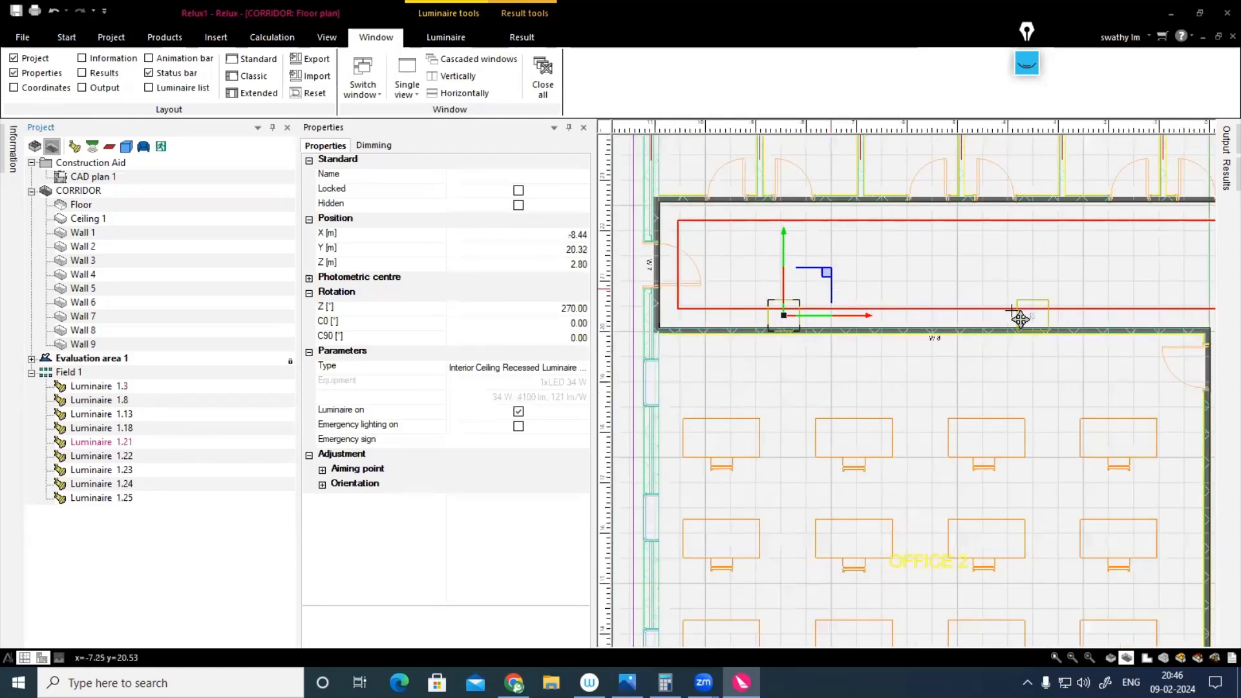
pyautogui.keyDown('ctrl'); pyautogui.click(1032, 319); pyautogui.keyUp('ctrl')
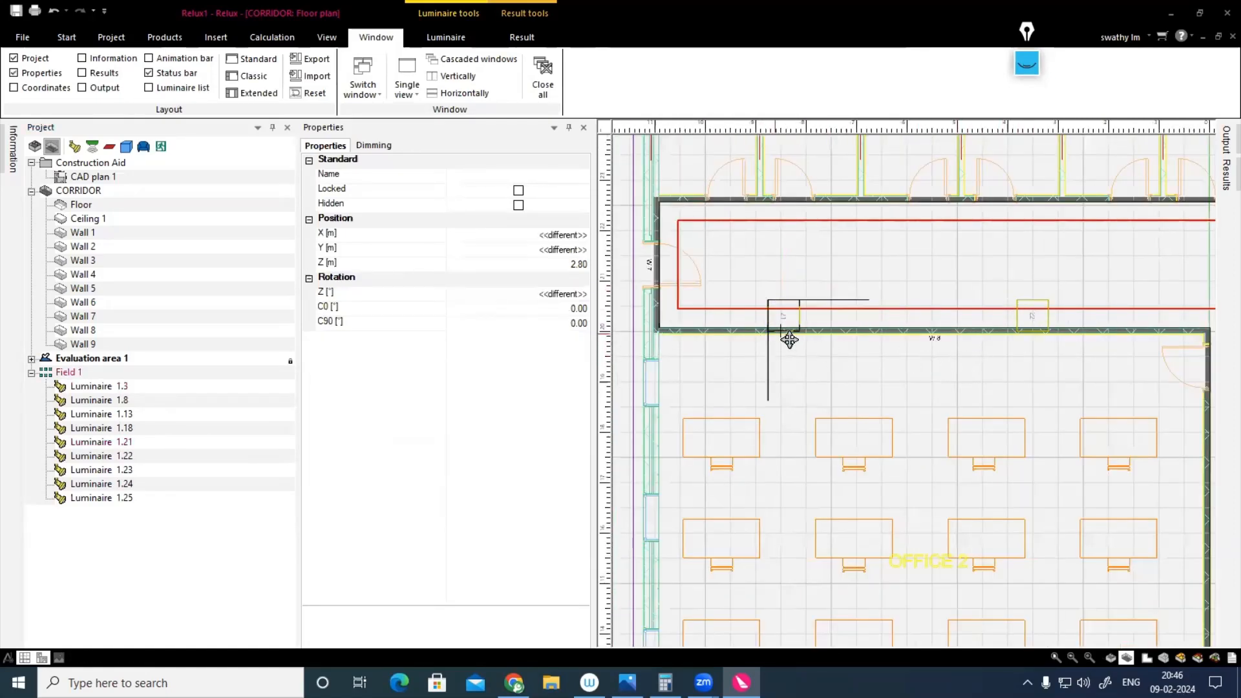
pyautogui.click(802, 317)
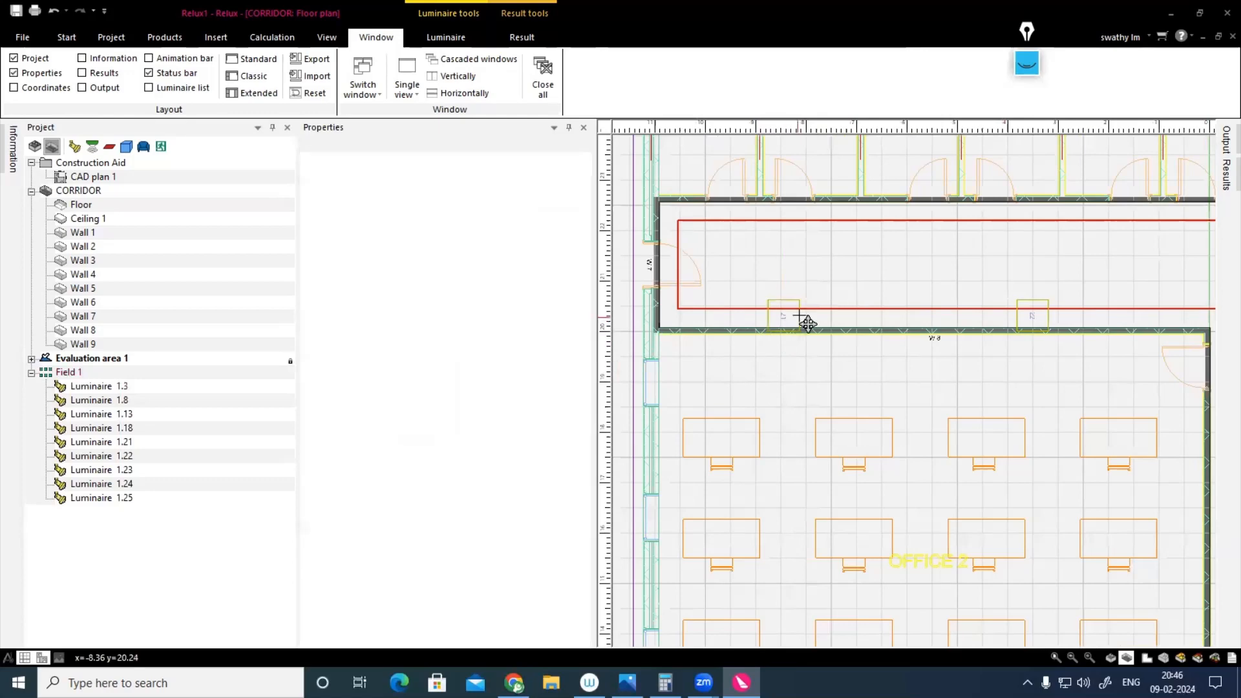
# Step: Move Luminaires 1.21 to 1.25 together into the middle of the corridor's horizontal arm, at Y 21.32 m, and deselect them
pyautogui.click(130, 459)
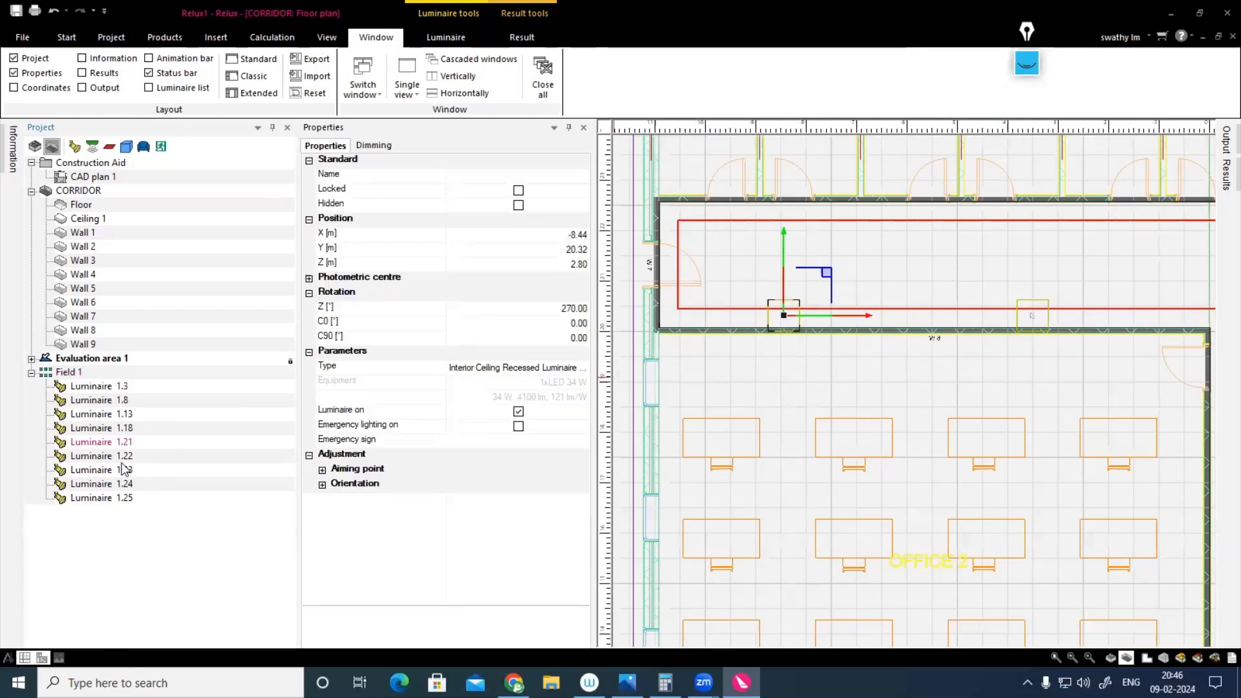
pyautogui.keyDown('ctrl'); pyautogui.click(125, 457); pyautogui.keyUp('ctrl')
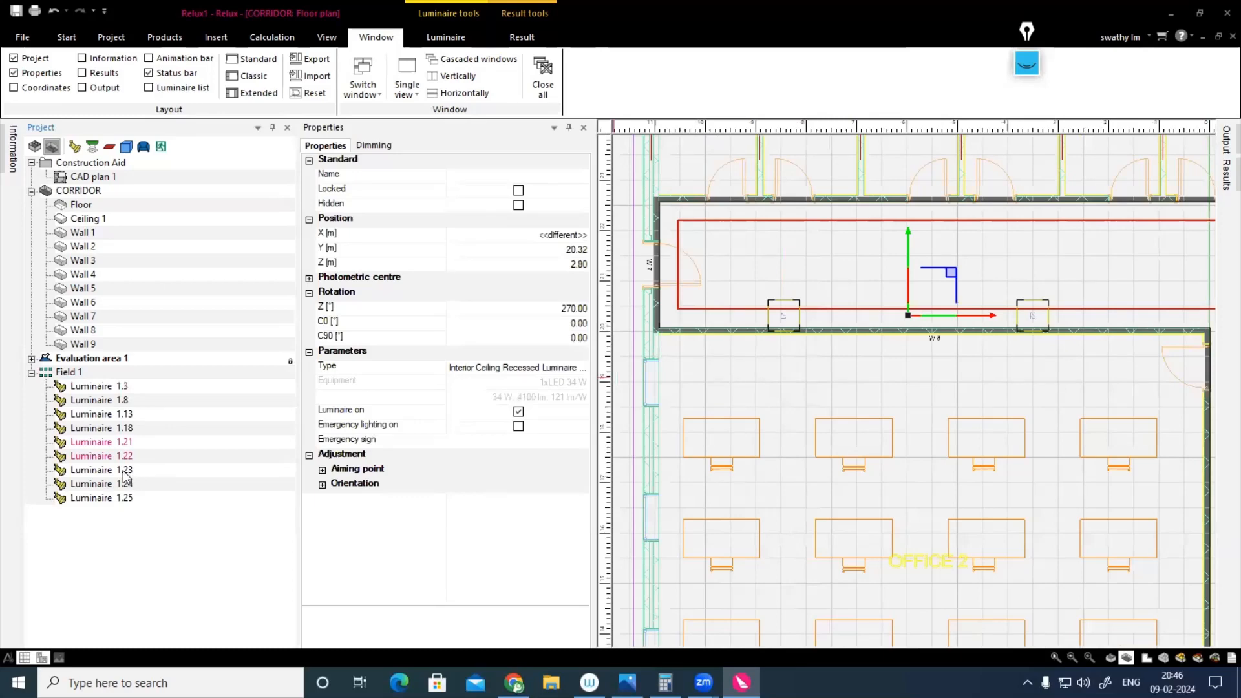
pyautogui.click(124, 474)
pyautogui.click(124, 444)
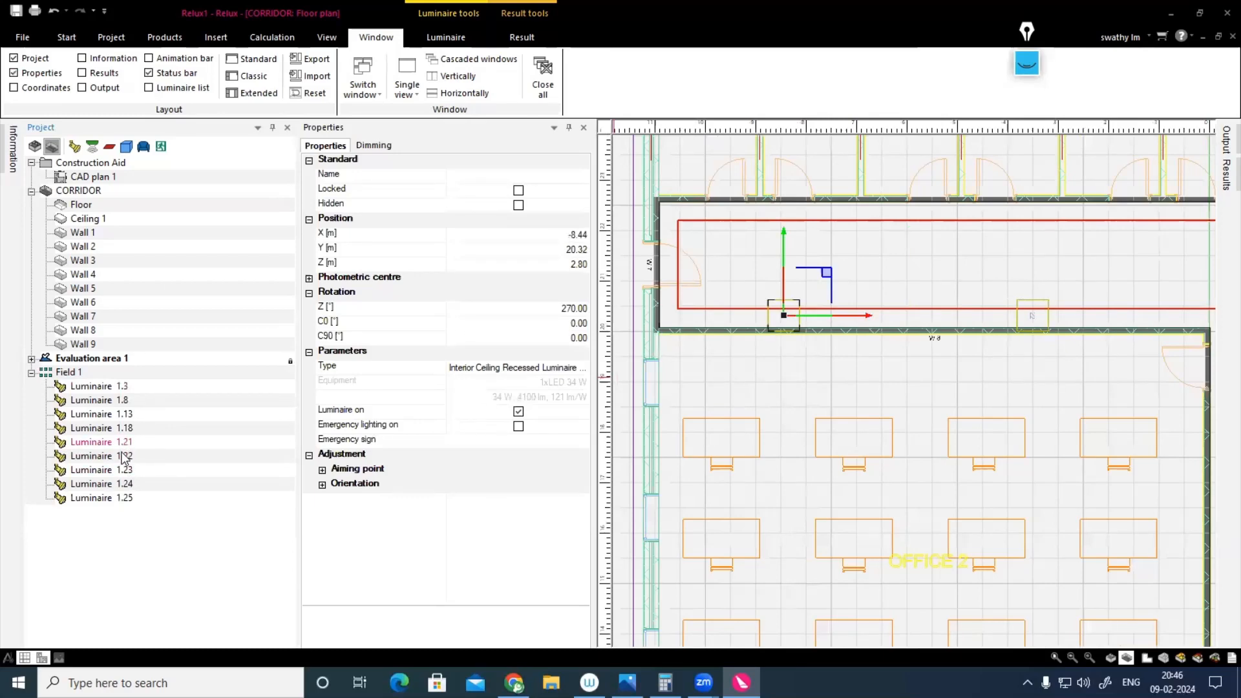
pyautogui.keyDown('ctrl'); pyautogui.click(123, 456); pyautogui.keyUp('ctrl')
pyautogui.keyDown('ctrl'); pyautogui.click(124, 471); pyautogui.keyUp('ctrl')
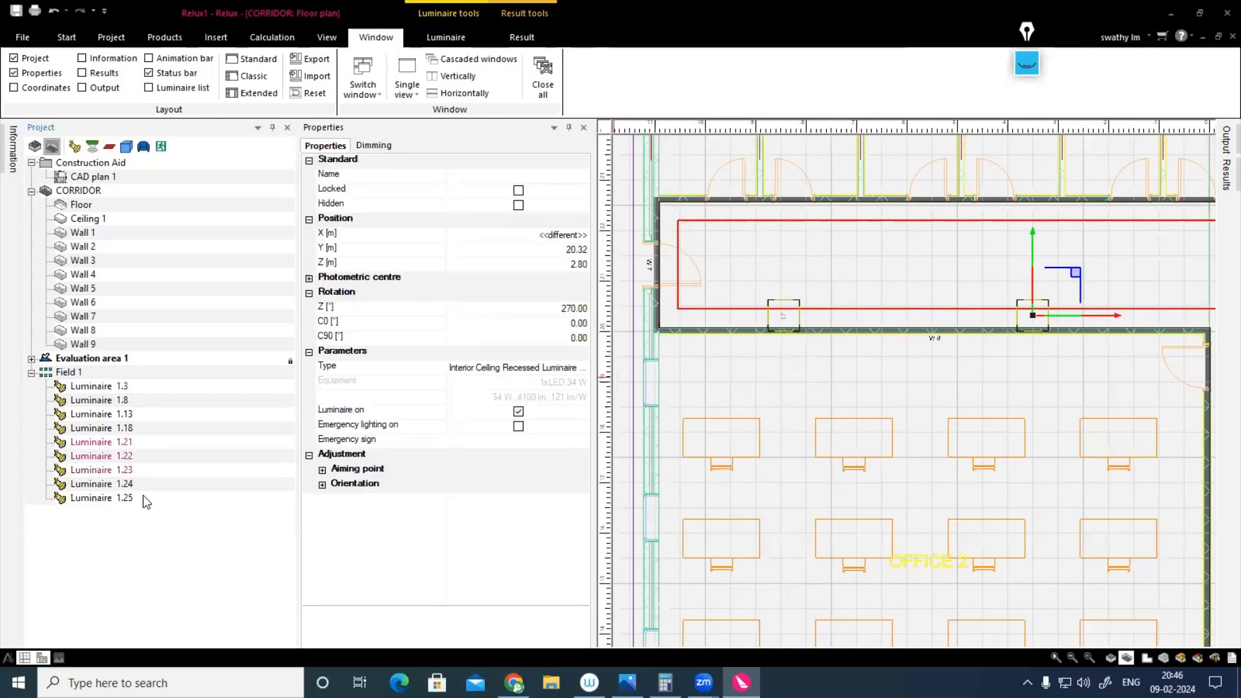
pyautogui.keyDown('ctrl'); pyautogui.click(124, 483); pyautogui.keyUp('ctrl')
pyautogui.keyDown('ctrl'); pyautogui.click(124, 499); pyautogui.keyUp('ctrl')
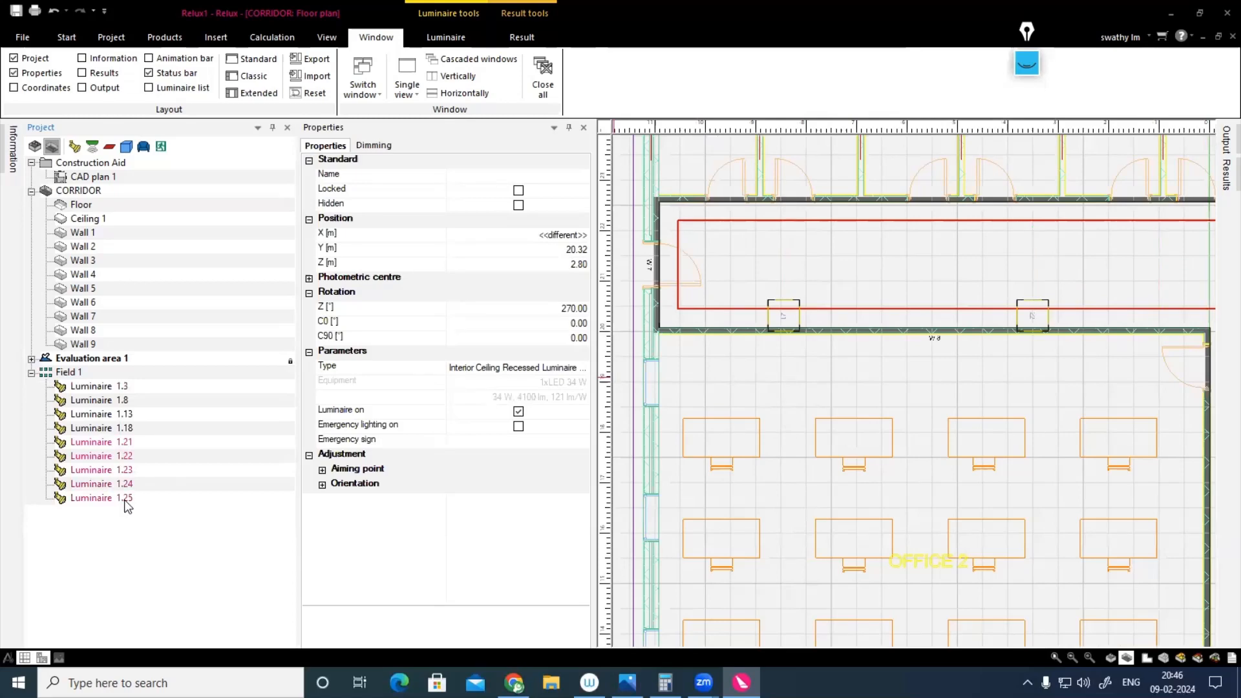
pyautogui.scroll(-2, 769, 483)
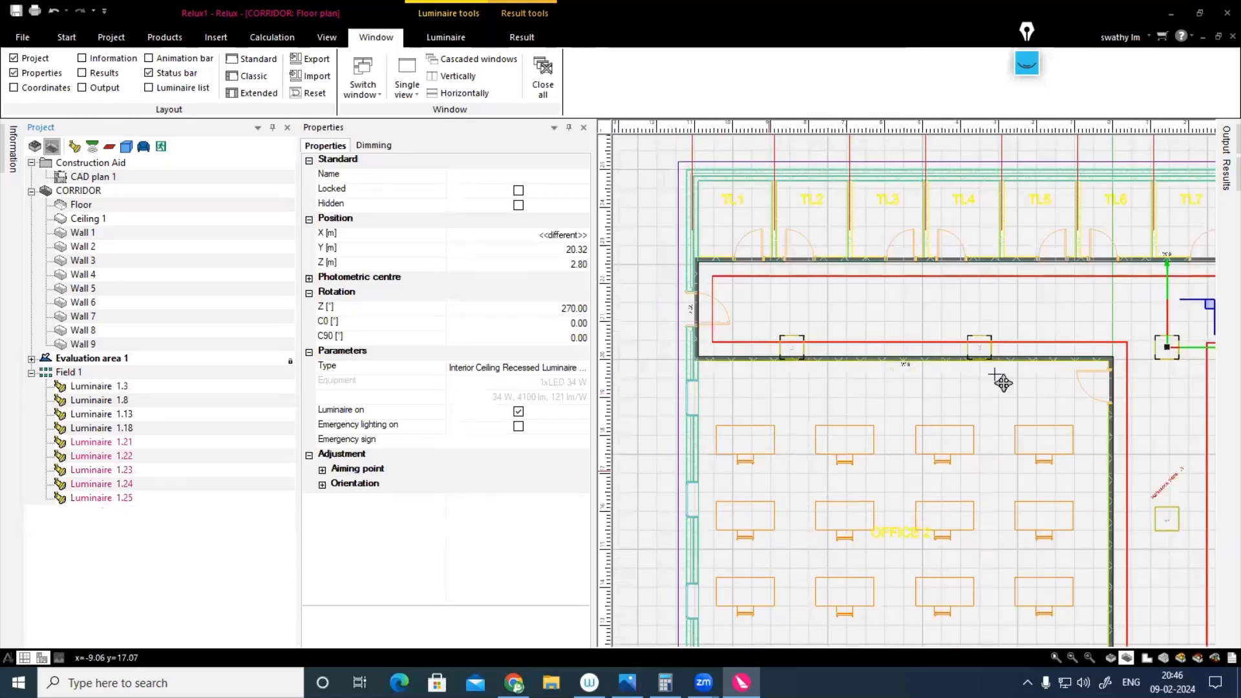
pyautogui.scroll(1, 967, 285)
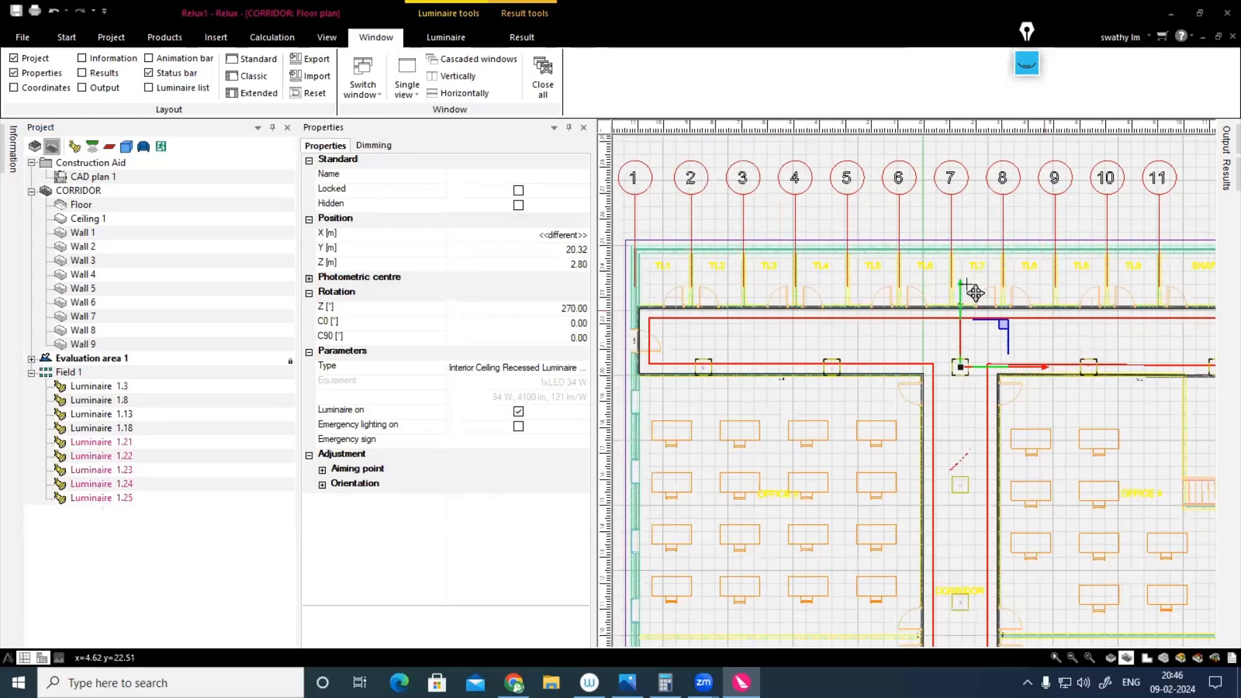
pyautogui.scroll(1, 973, 297)
pyautogui.moveTo(968, 301); pyautogui.dragTo(974, 277)
pyautogui.scroll(-2, 921, 359)
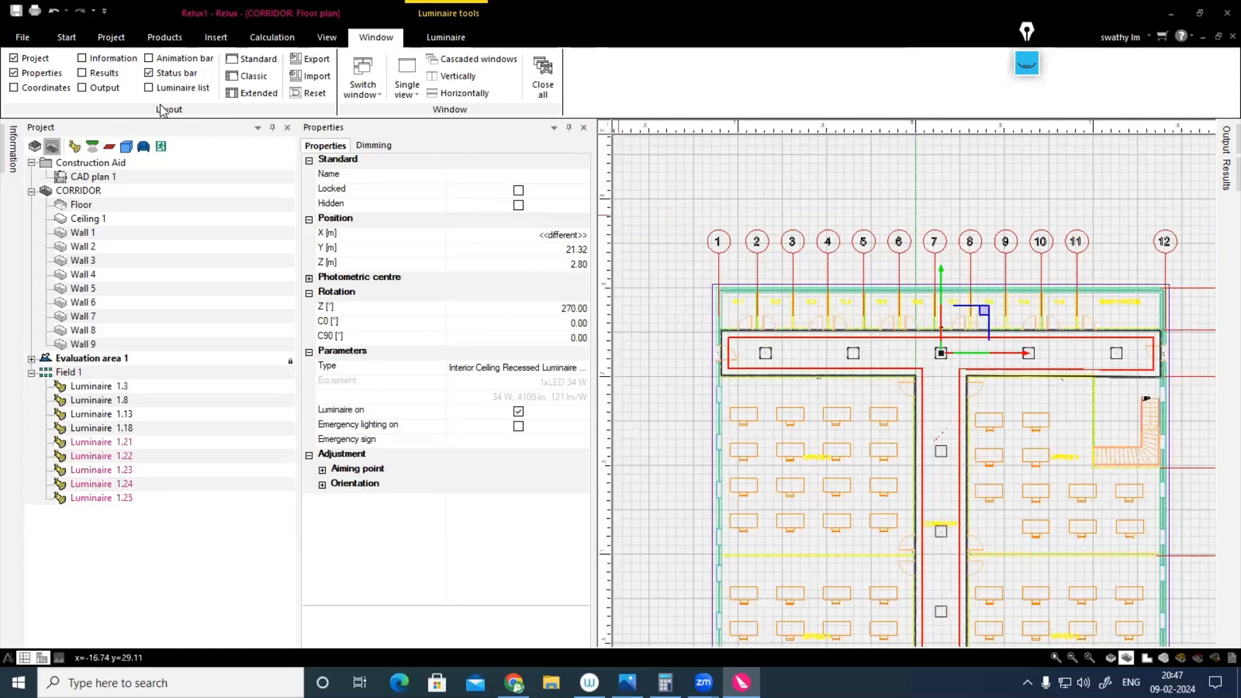
pyautogui.press('Escape')
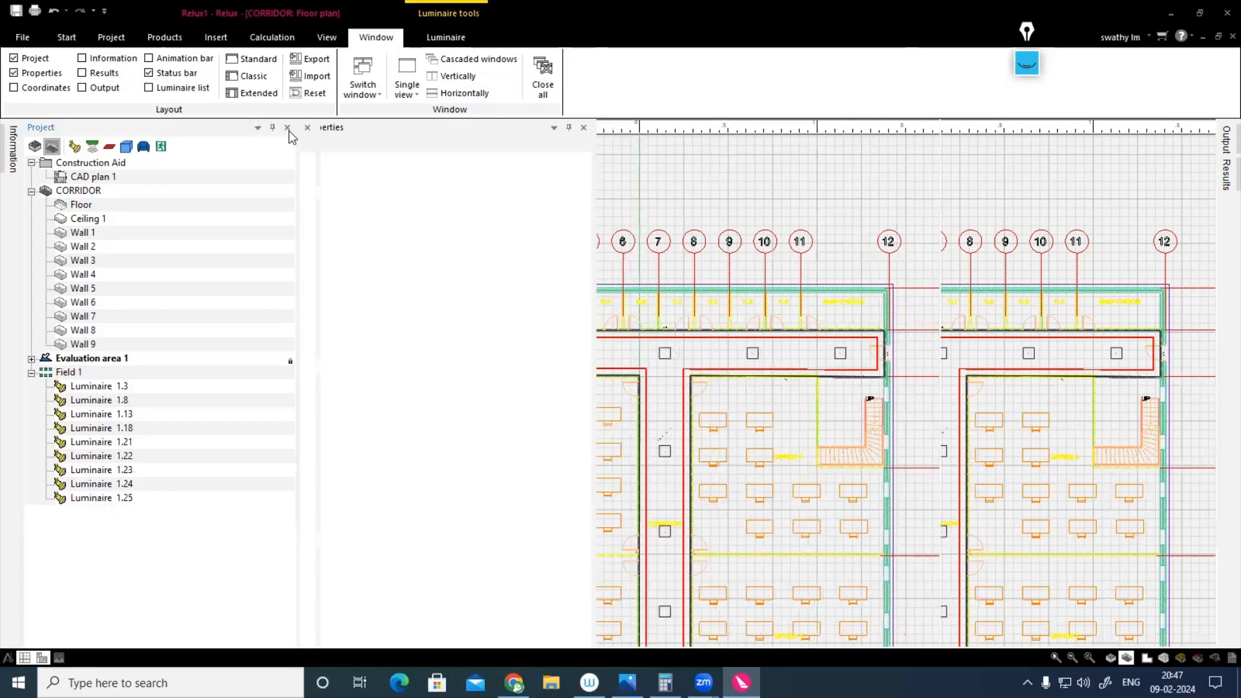
# Step: Hide the Project and Properties panes and recalculate the CORRIDOR's artificial light
pyautogui.click(287, 128)
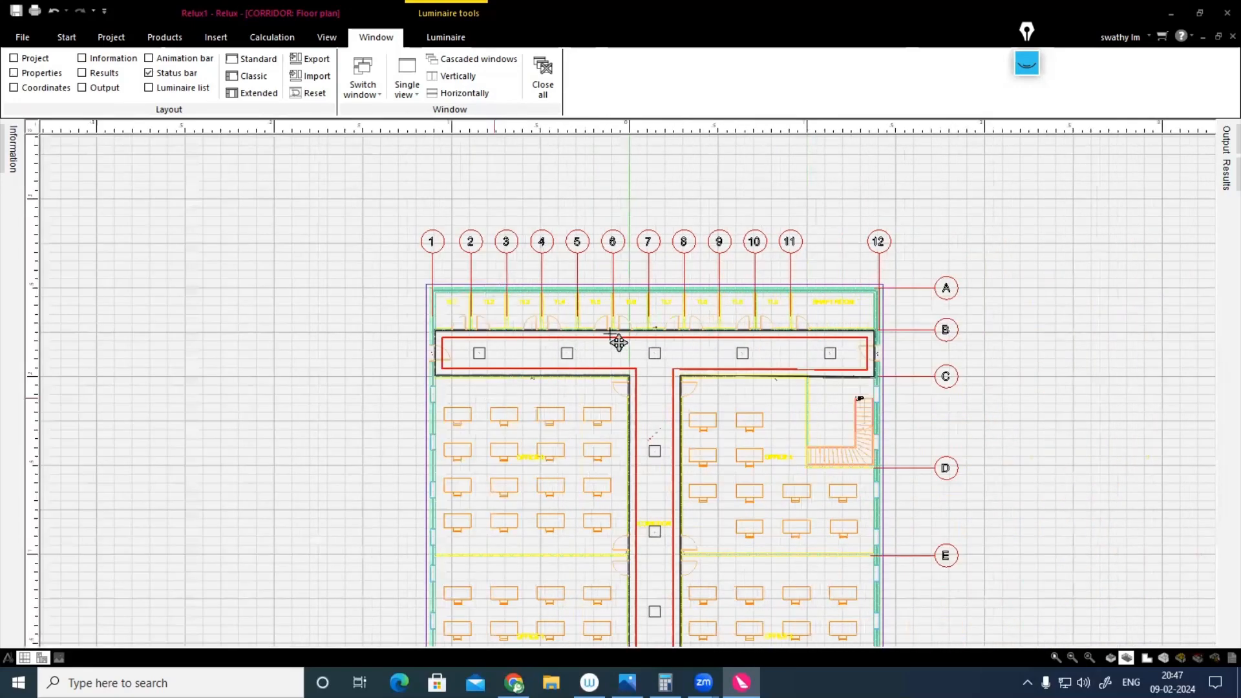
pyautogui.scroll(-1, 652, 359)
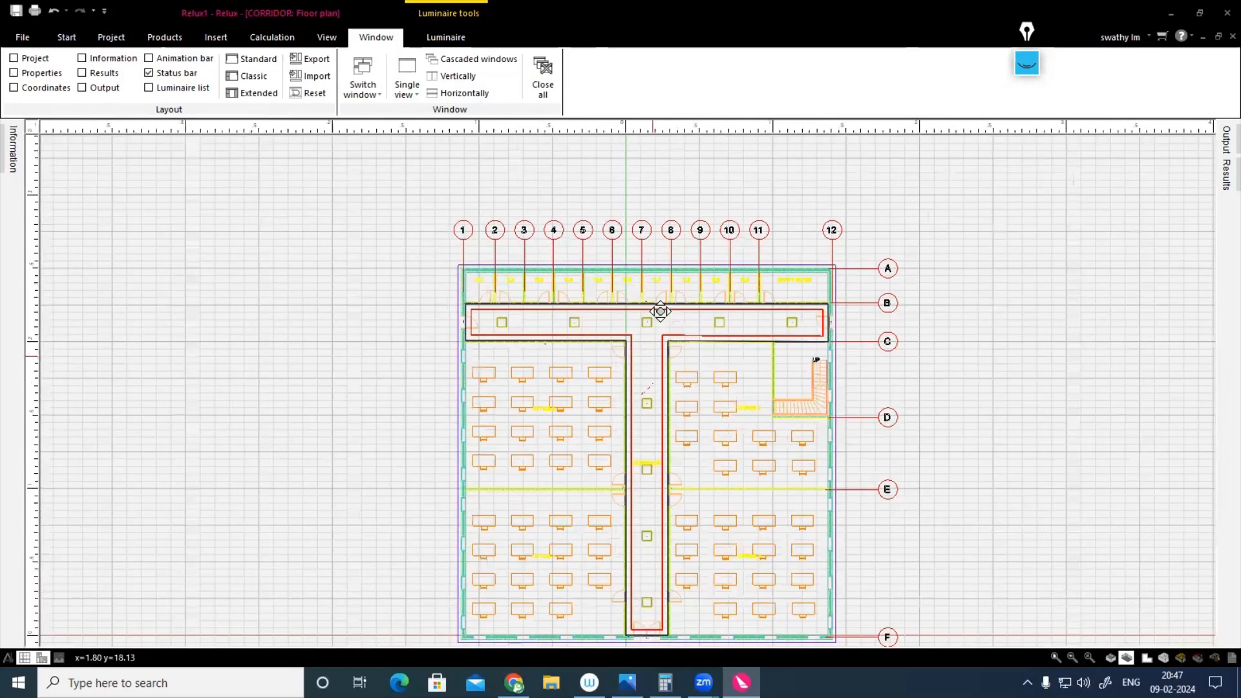
pyautogui.click(258, 93)
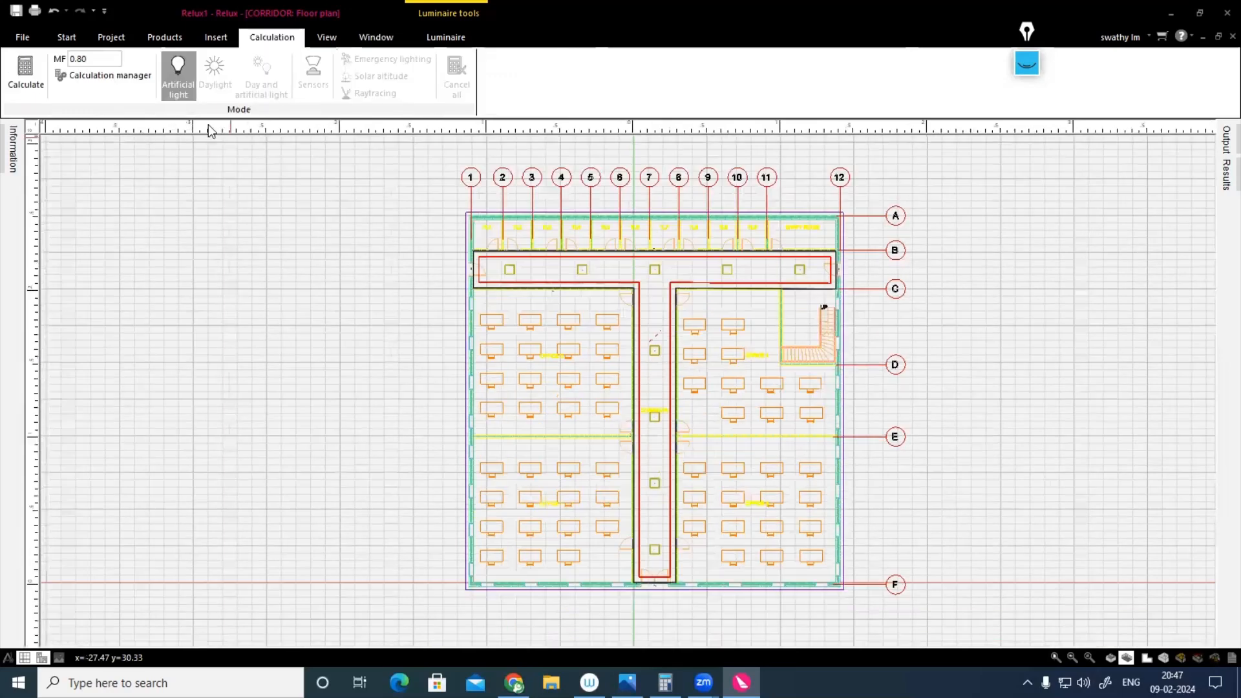
pyautogui.click(22, 90)
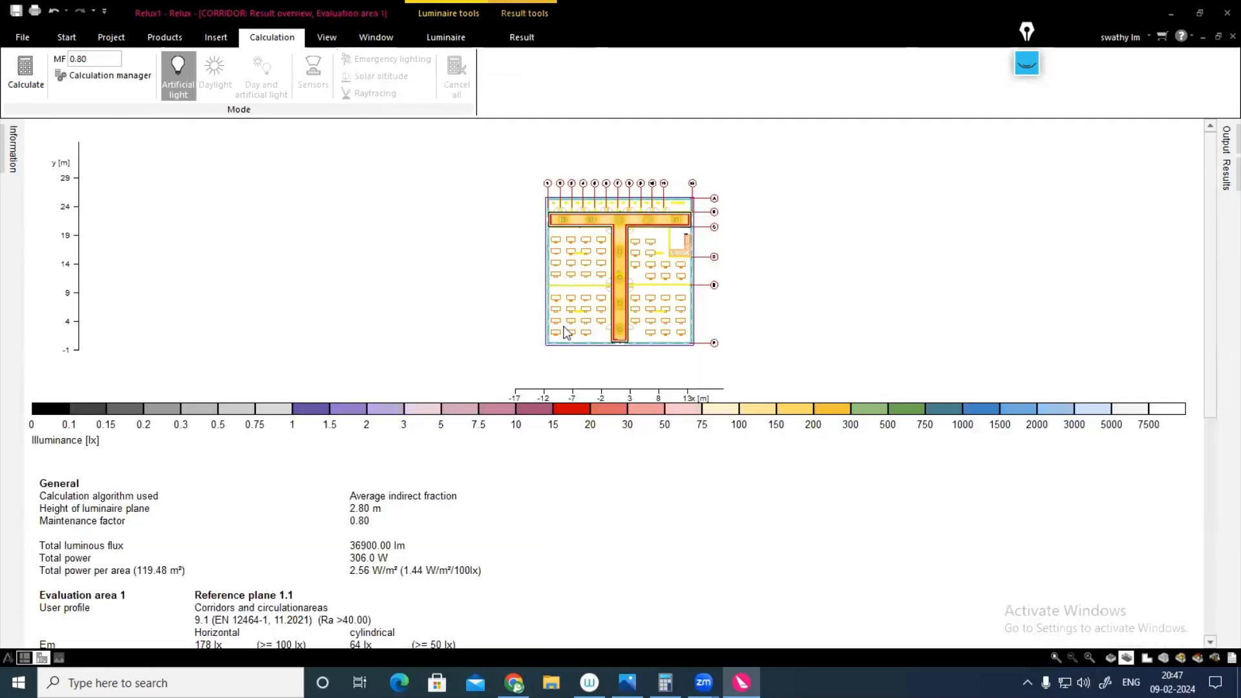
# Step: Examine the CORRIDOR's 3D luminance from several angles and return to the floor plan
pyautogui.click(1181, 658)
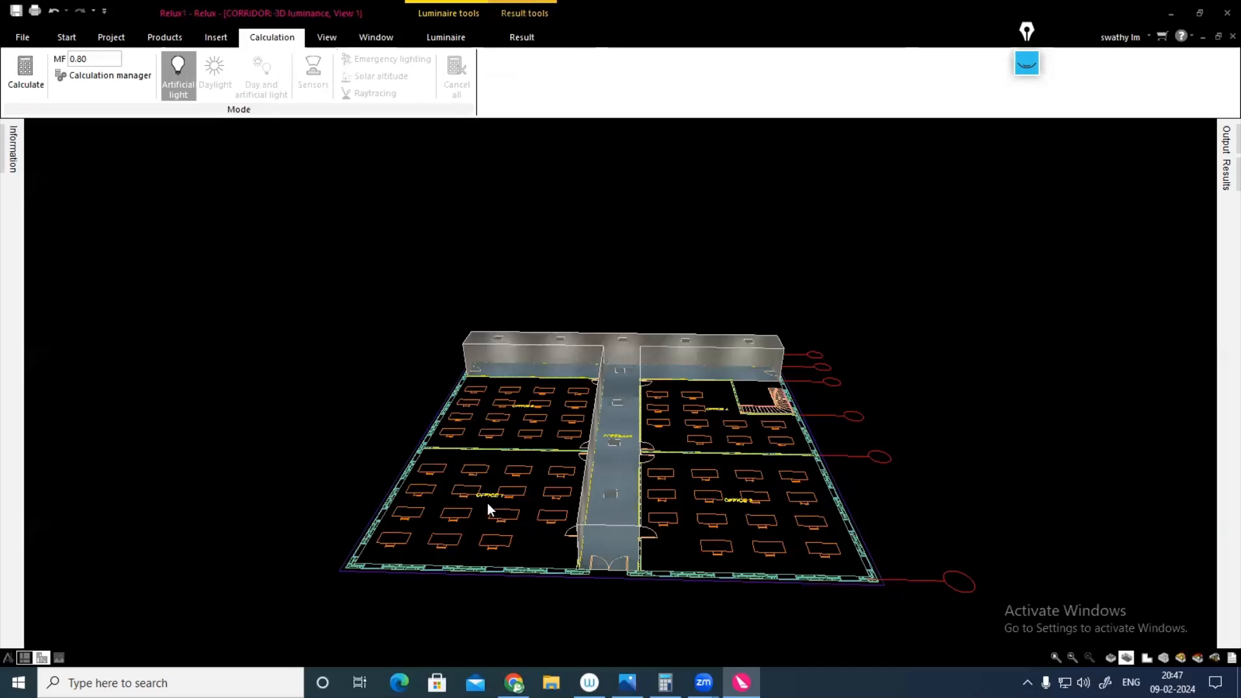
pyautogui.moveTo(487, 503); pyautogui.dragTo(554, 491)
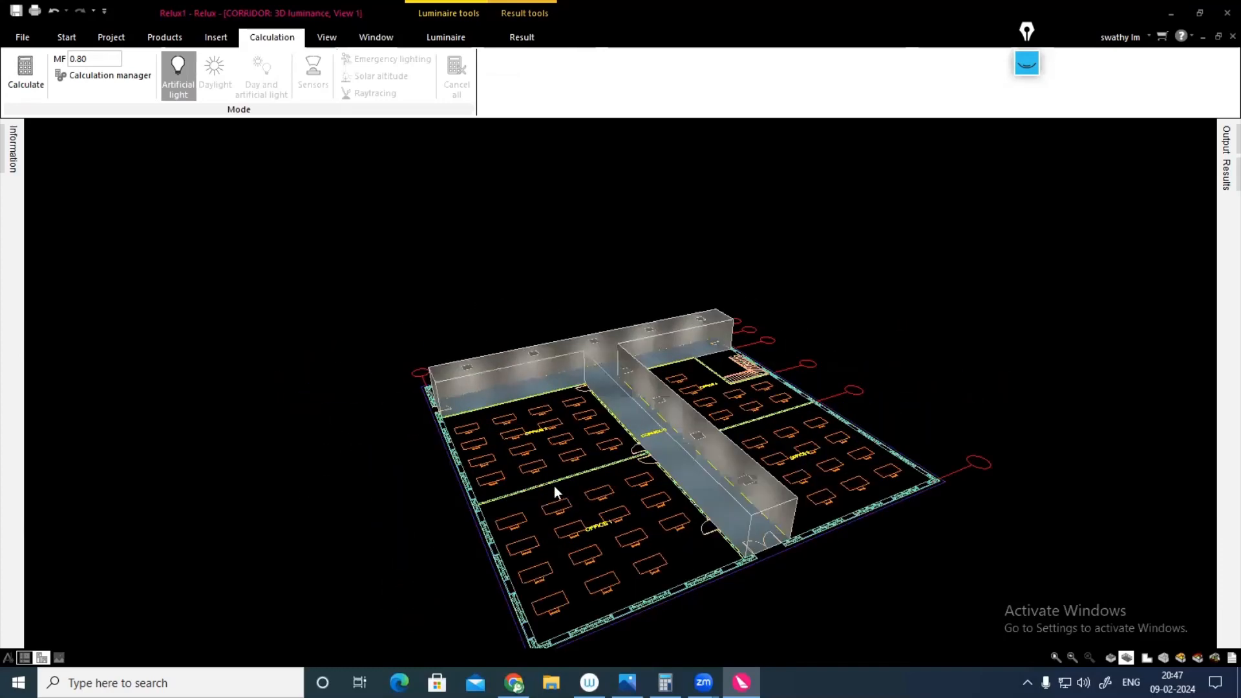
pyautogui.moveTo(652, 347); pyautogui.dragTo(288, 346)
pyautogui.scroll(-3, 969, 301)
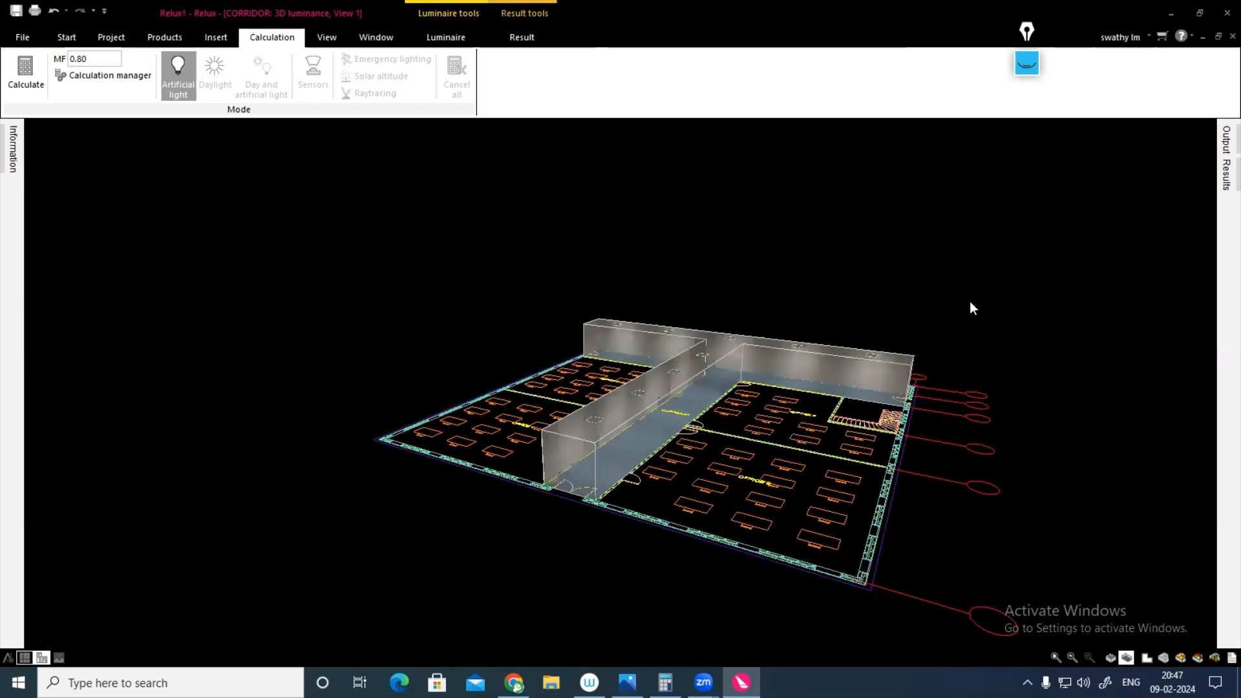
pyautogui.click(1147, 658)
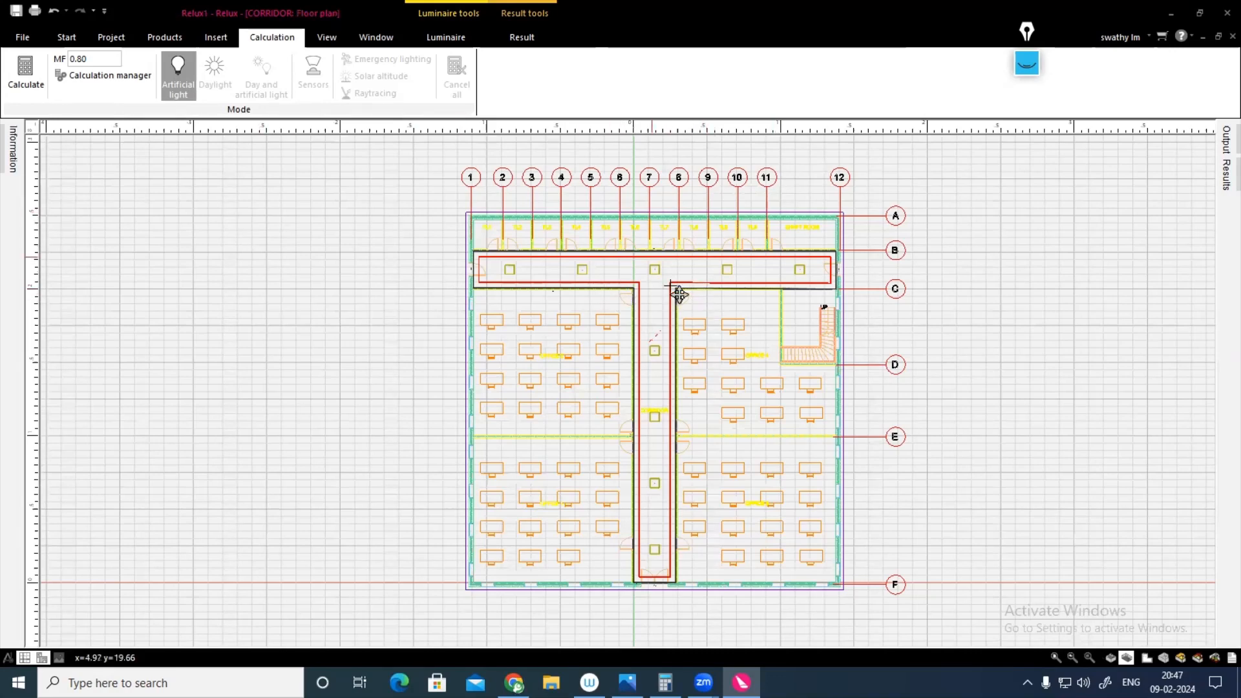
pyautogui.scroll(-1, 678, 295)
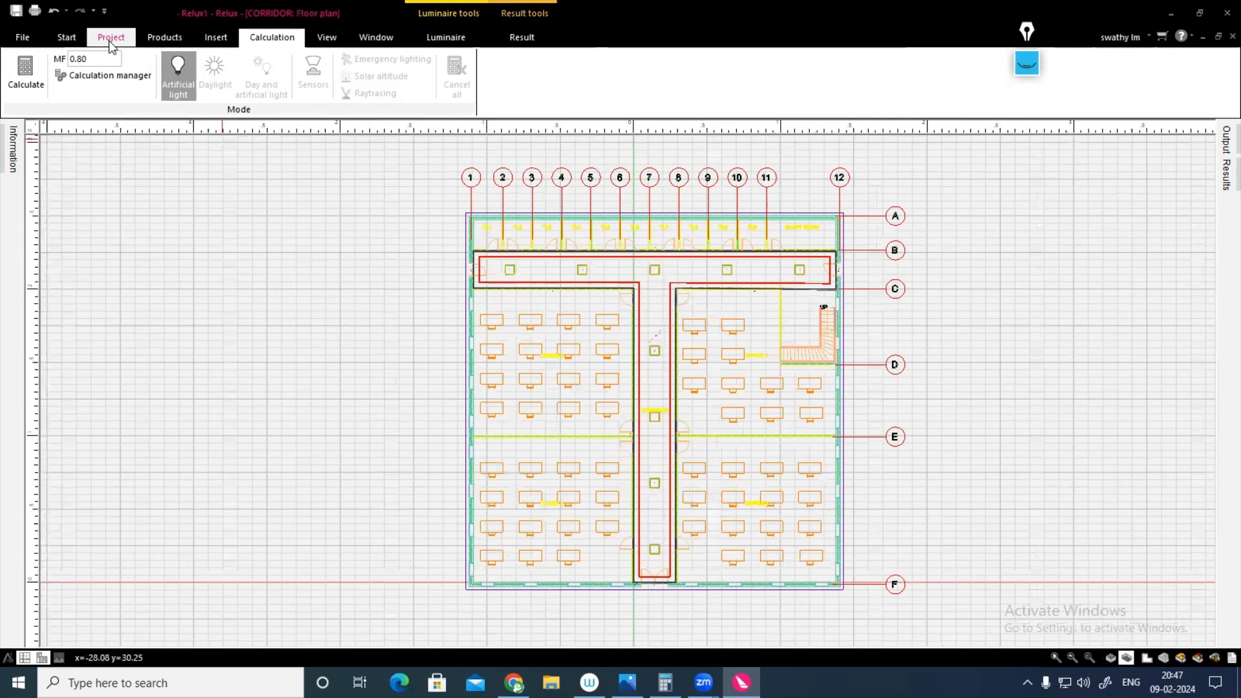
# Step: Switch from the CORRIDOR scene to the floor view and examine the luminaire layout across all offices and the corridor
pyautogui.click(111, 40)
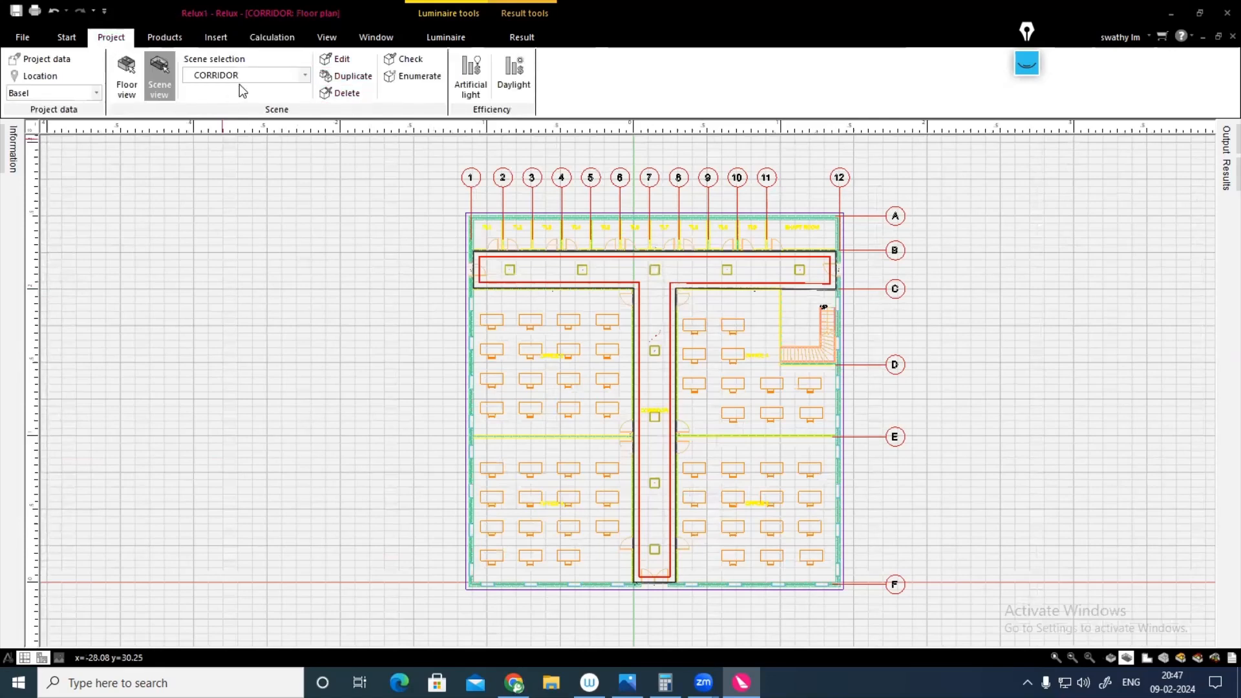
pyautogui.click(123, 89)
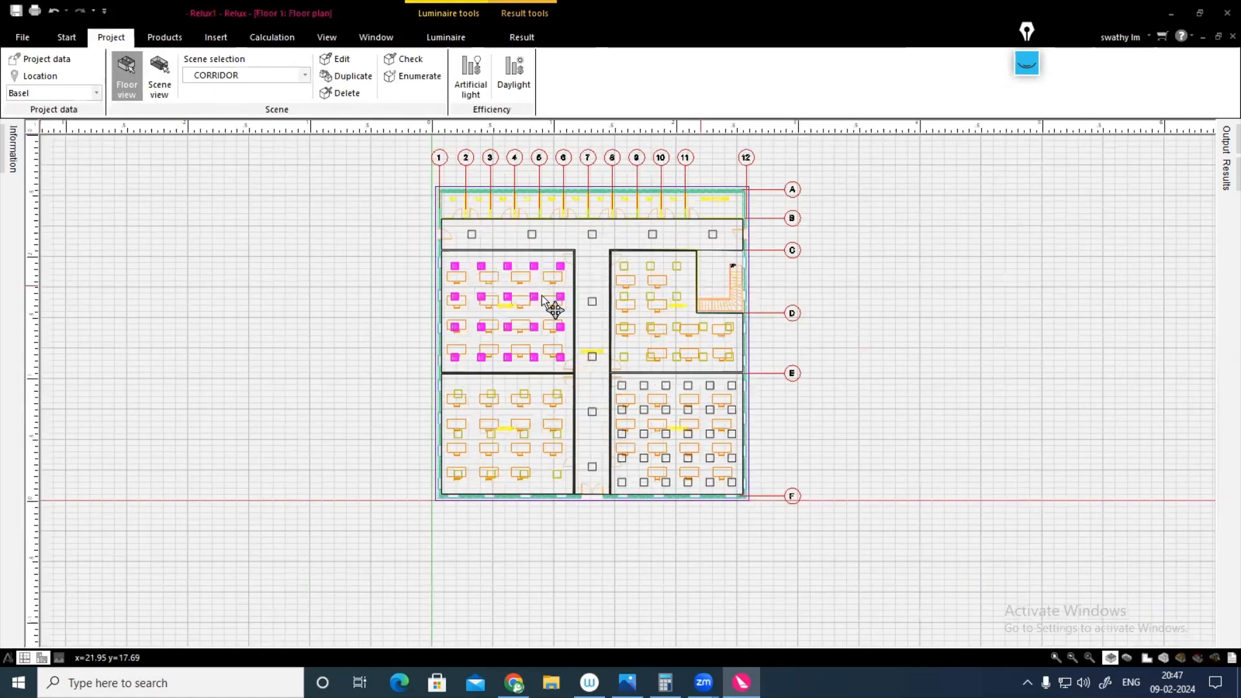
pyautogui.moveTo(550, 279); pyautogui.dragTo(542, 296, button='middle')
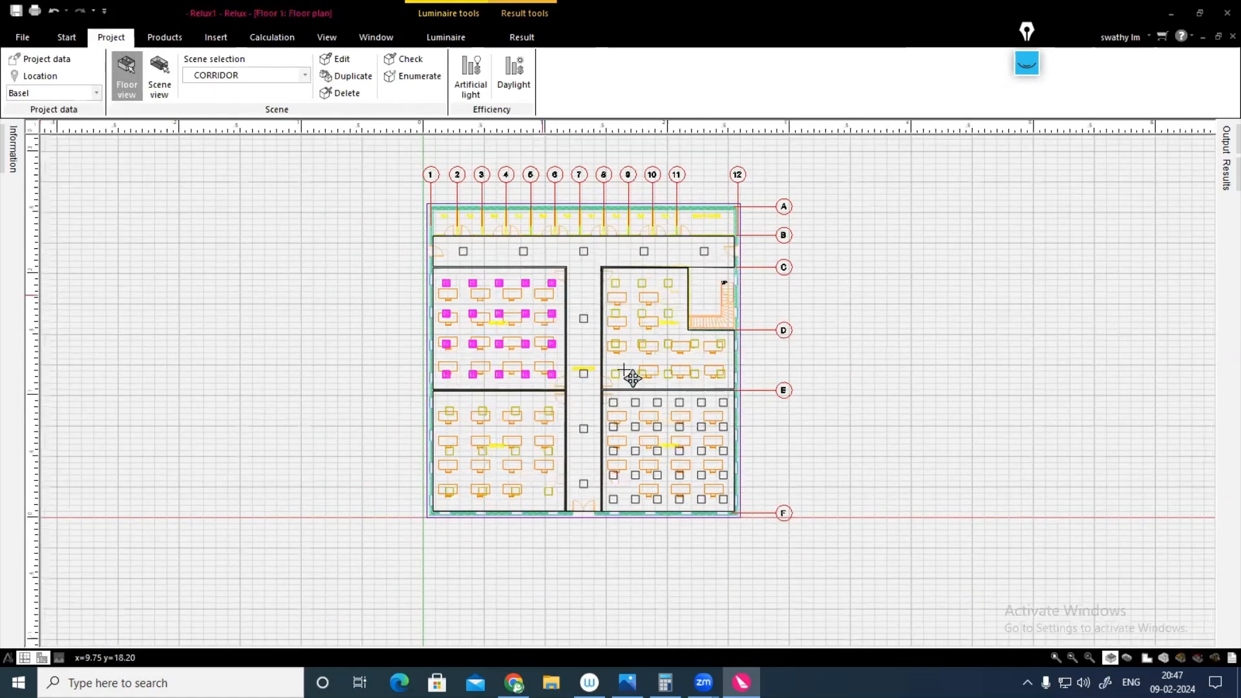
pyautogui.moveTo(633, 378); pyautogui.dragTo(587, 393, button='middle')
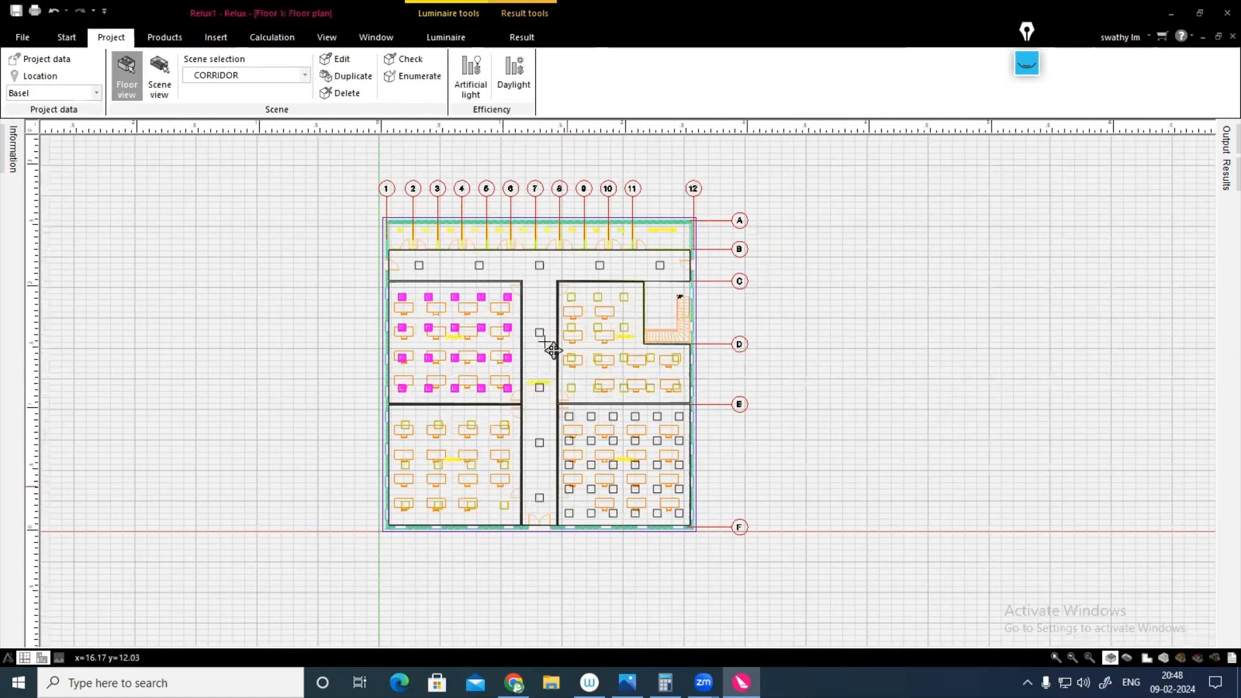
pyautogui.moveTo(578, 353); pyautogui.dragTo(606, 361, button='middle')
pyautogui.moveTo(653, 314); pyautogui.dragTo(681, 323, button='middle')
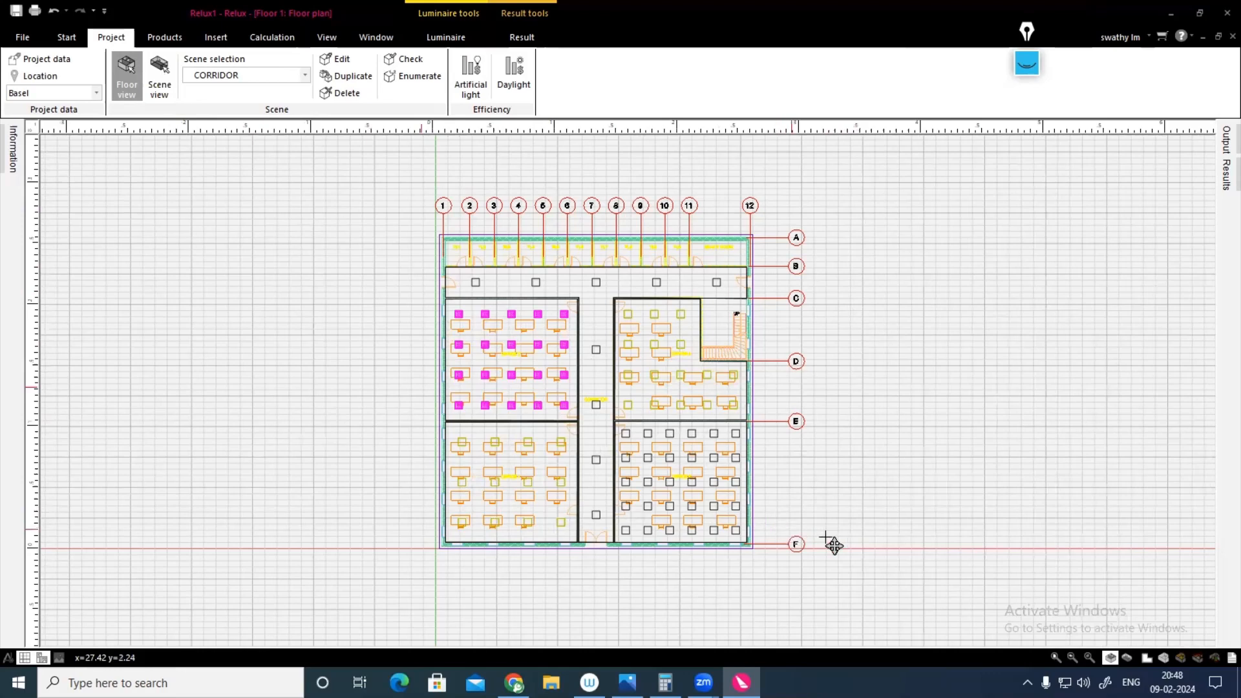
# Step: Set up a DWG export of all rooms onto the REVIT ARCHITECTURE 1.dwg plan, with the 3D objects layer switched off
pyautogui.click(23, 39)
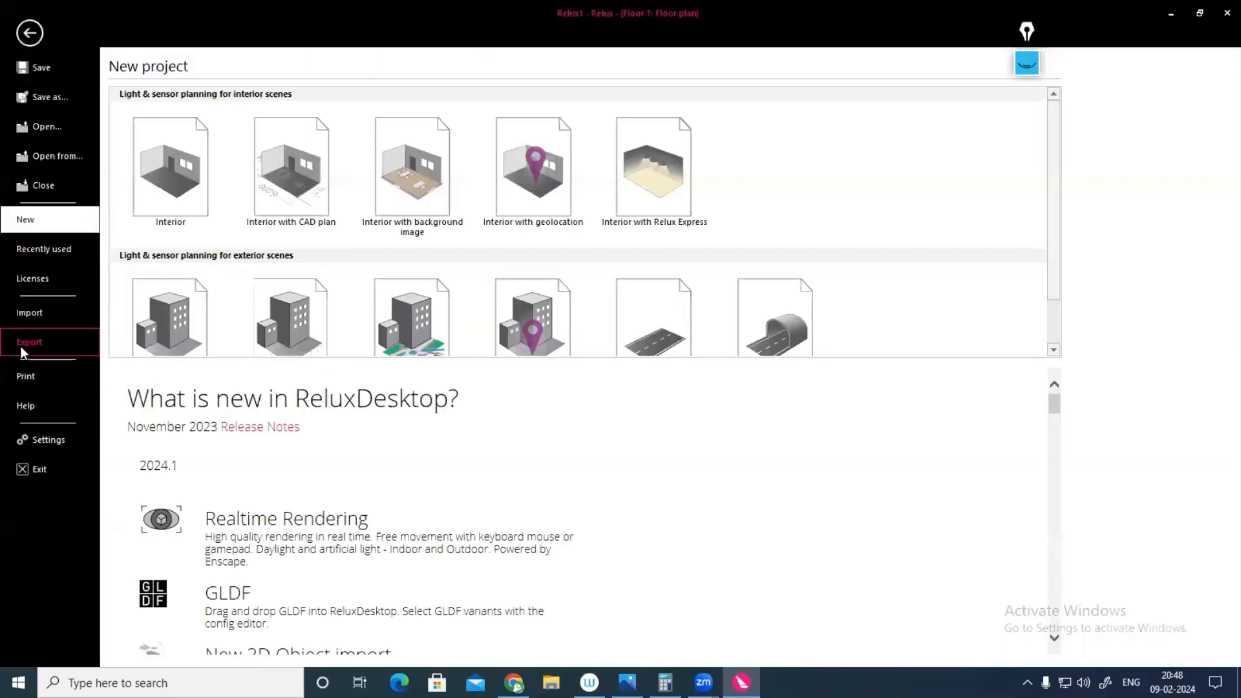
pyautogui.click(20, 347)
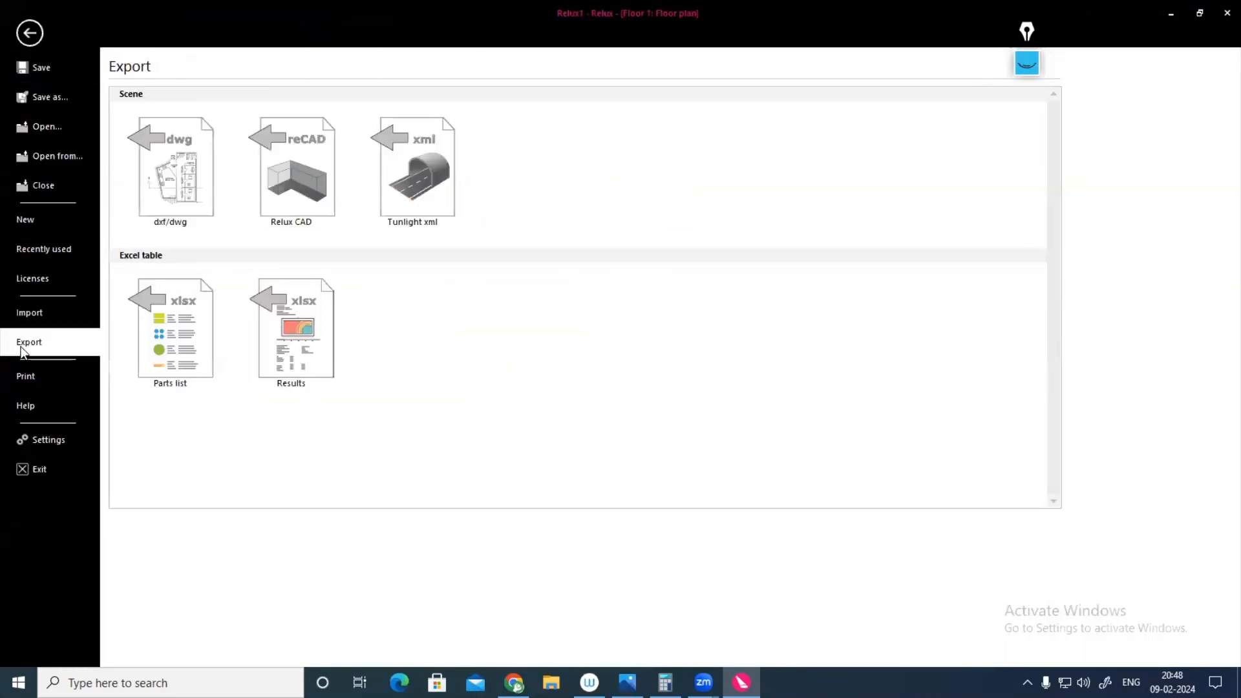
pyautogui.click(179, 207)
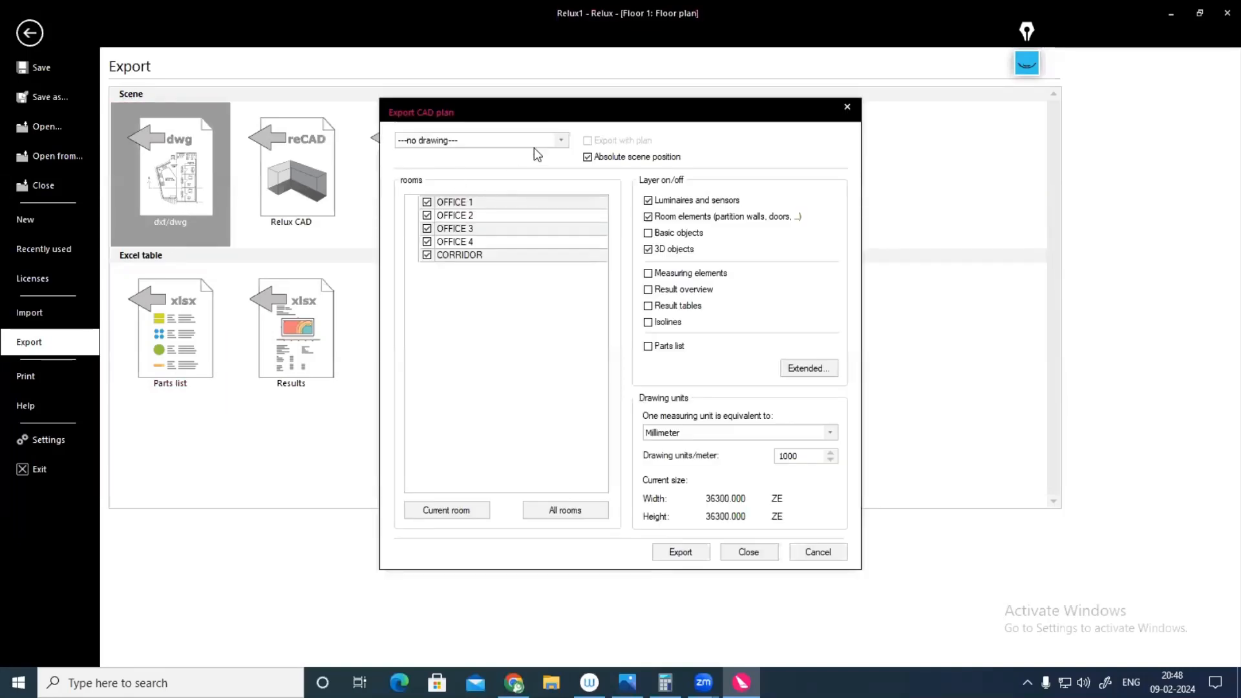
pyautogui.click(563, 141)
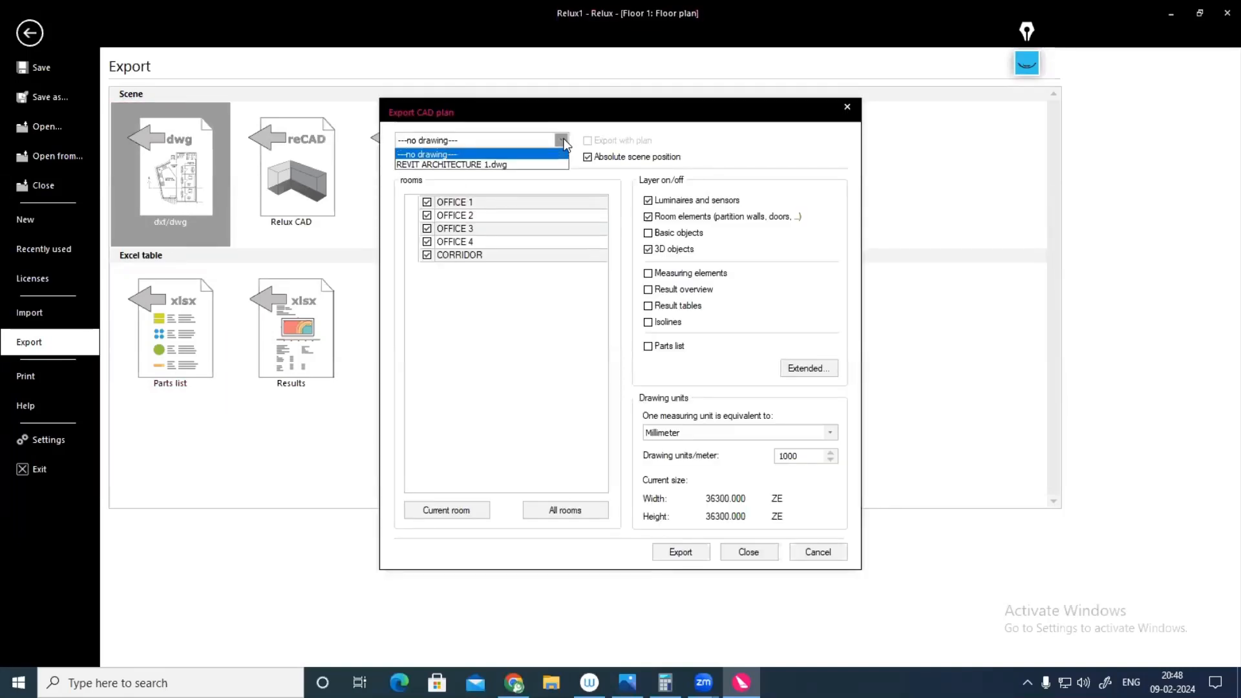
pyautogui.click(437, 164)
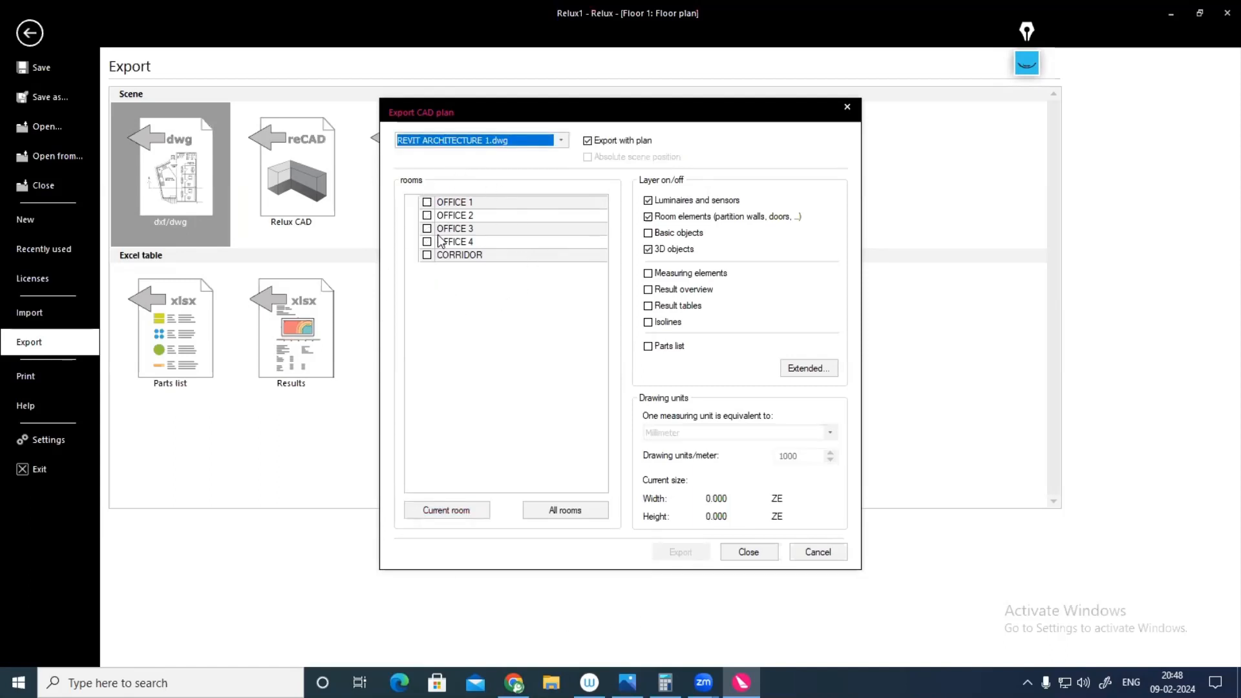
pyautogui.click(571, 509)
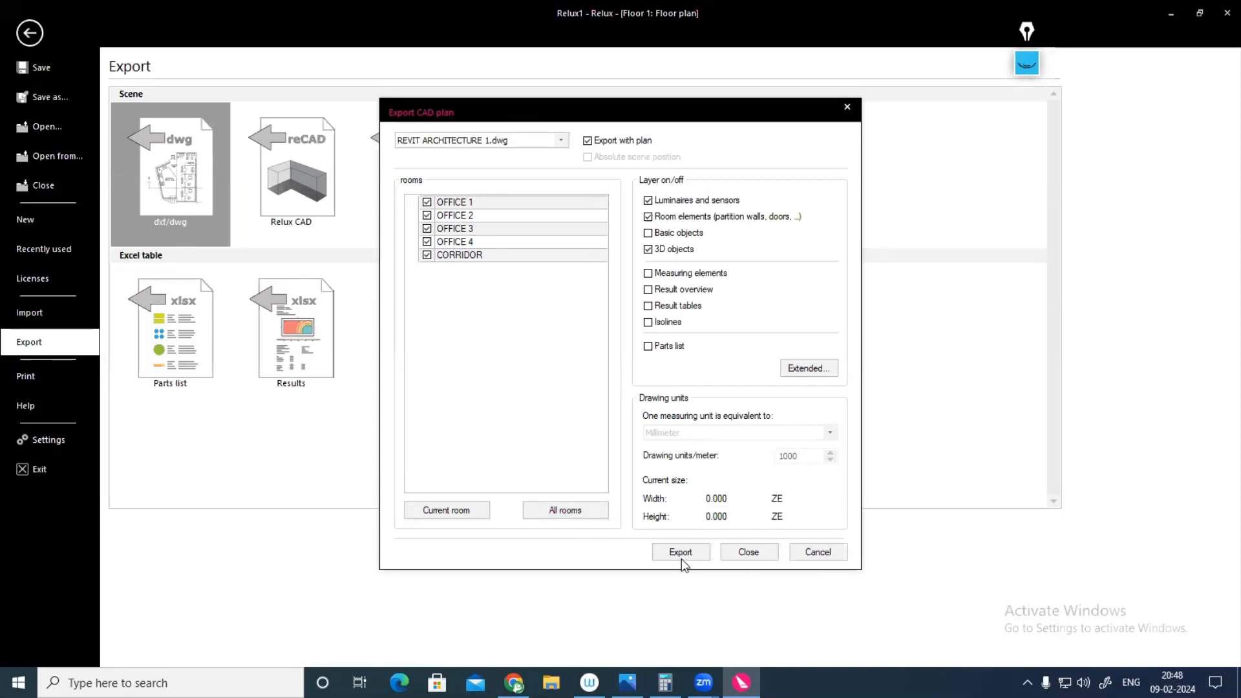
pyautogui.click(648, 247)
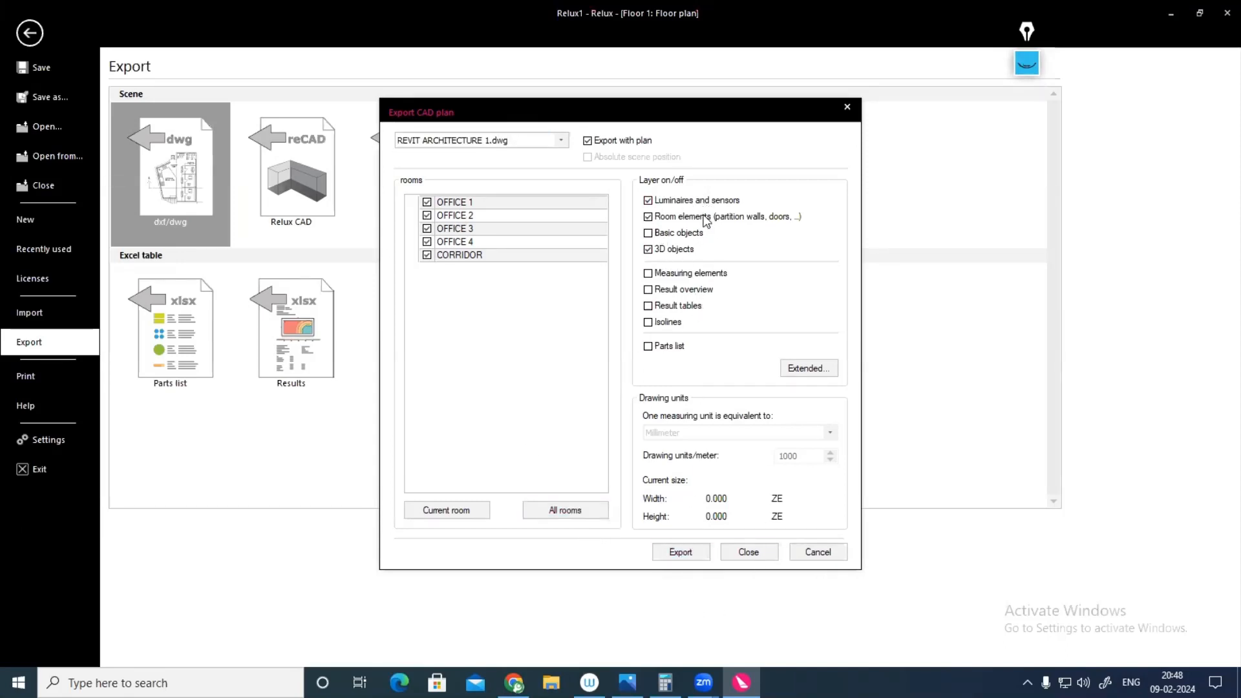
# Step: Export the CAD plan as an AutoCAD 2008 drawing named RELUX OFFICE BUILDING in the electrical online folder
pyautogui.click(689, 555)
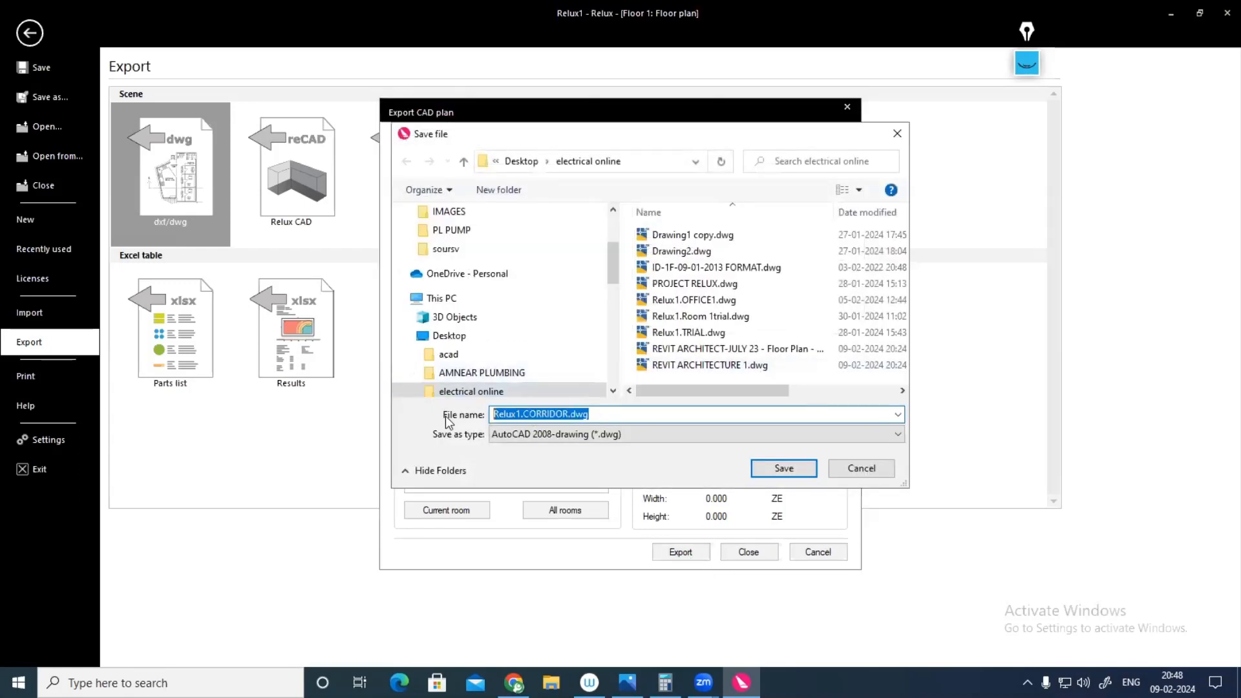
pyautogui.write('REL')
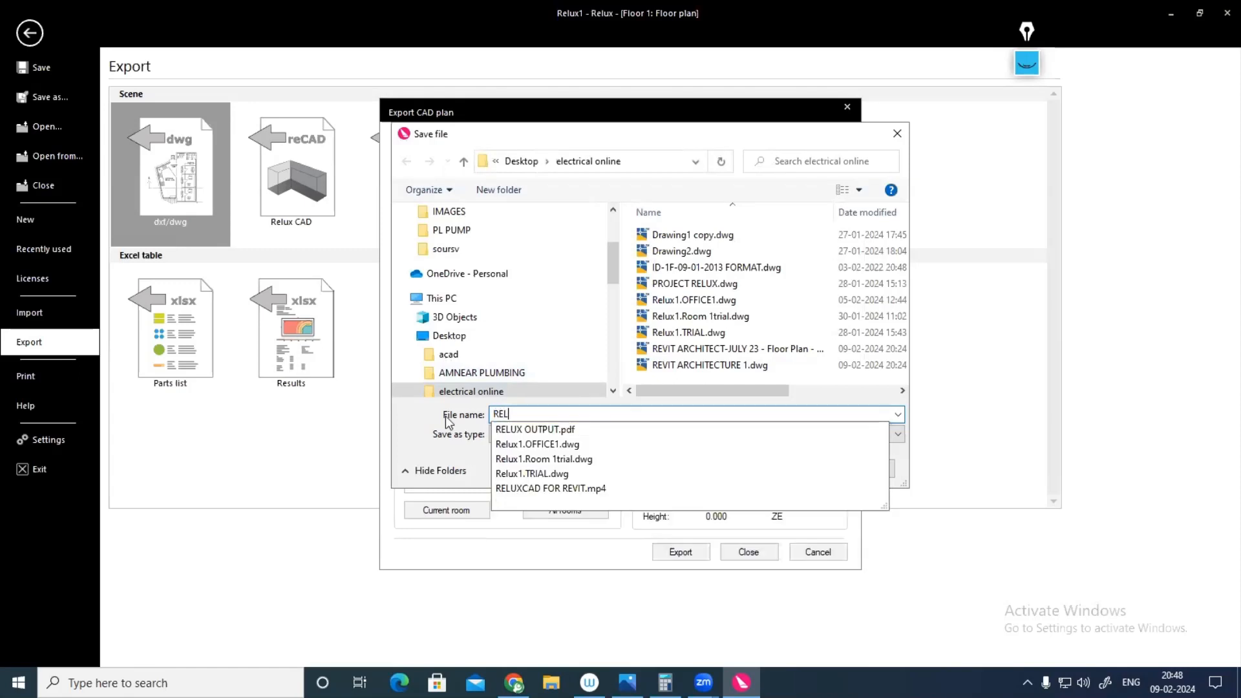
pyautogui.write('UX ')
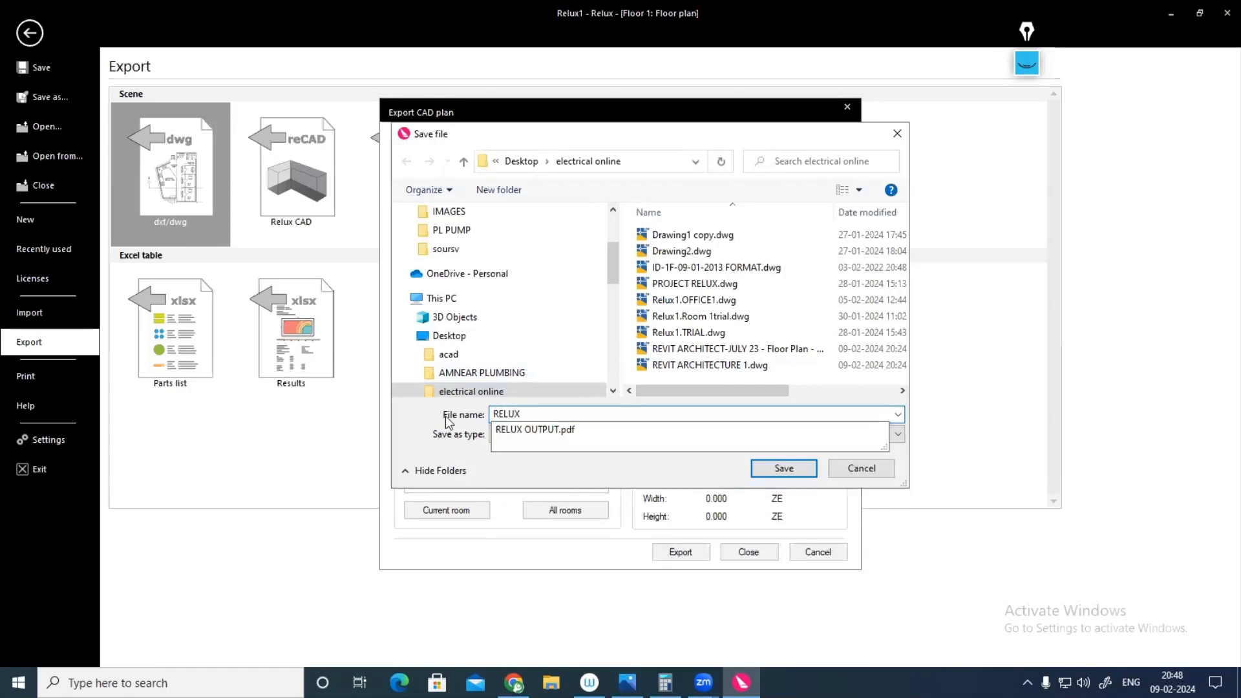
pyautogui.write('OFFICE BUILDING')
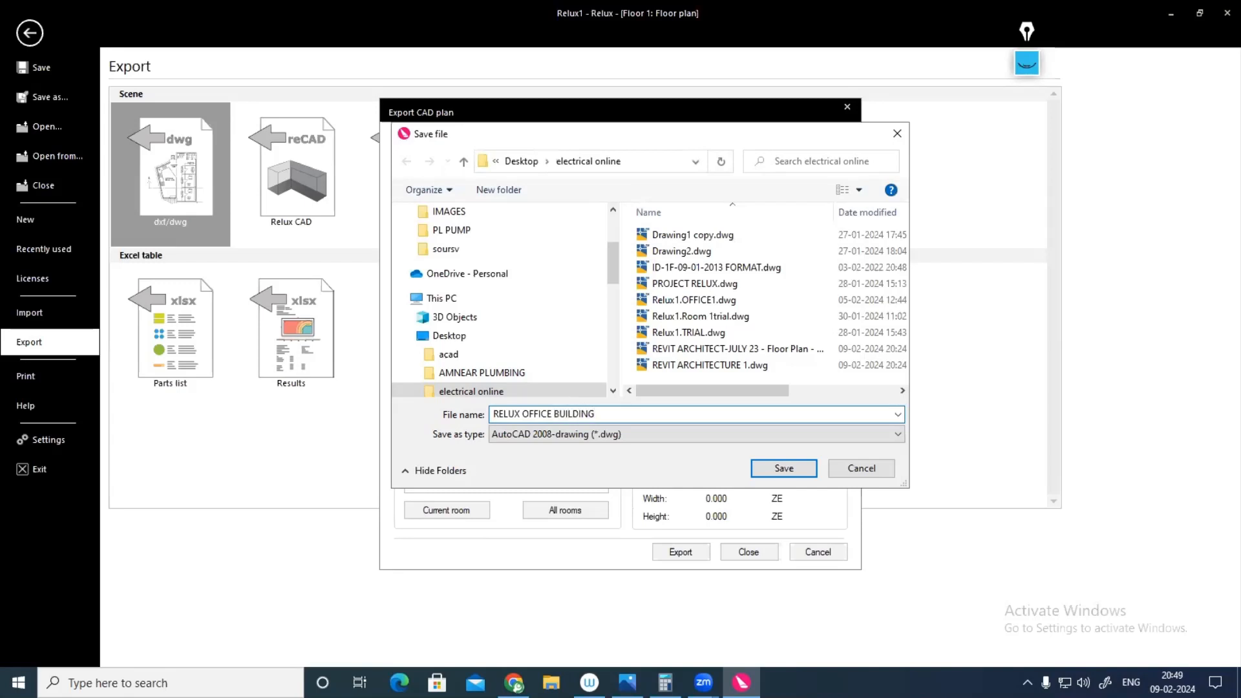
pyautogui.click(791, 471)
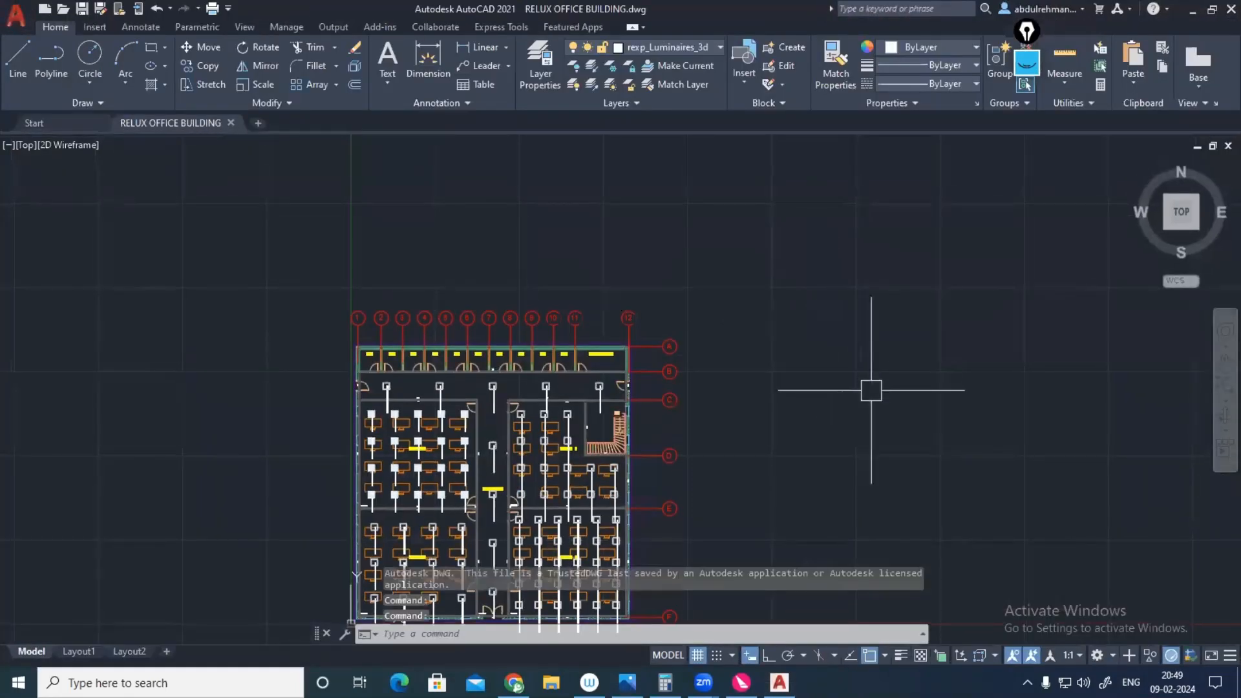
# Step: In AutoCAD, turn on the rexp_Luminaires layer in the exported RELUX OFFICE BUILDING drawing
pyautogui.moveTo(771, 420); pyautogui.dragTo(810, 339)
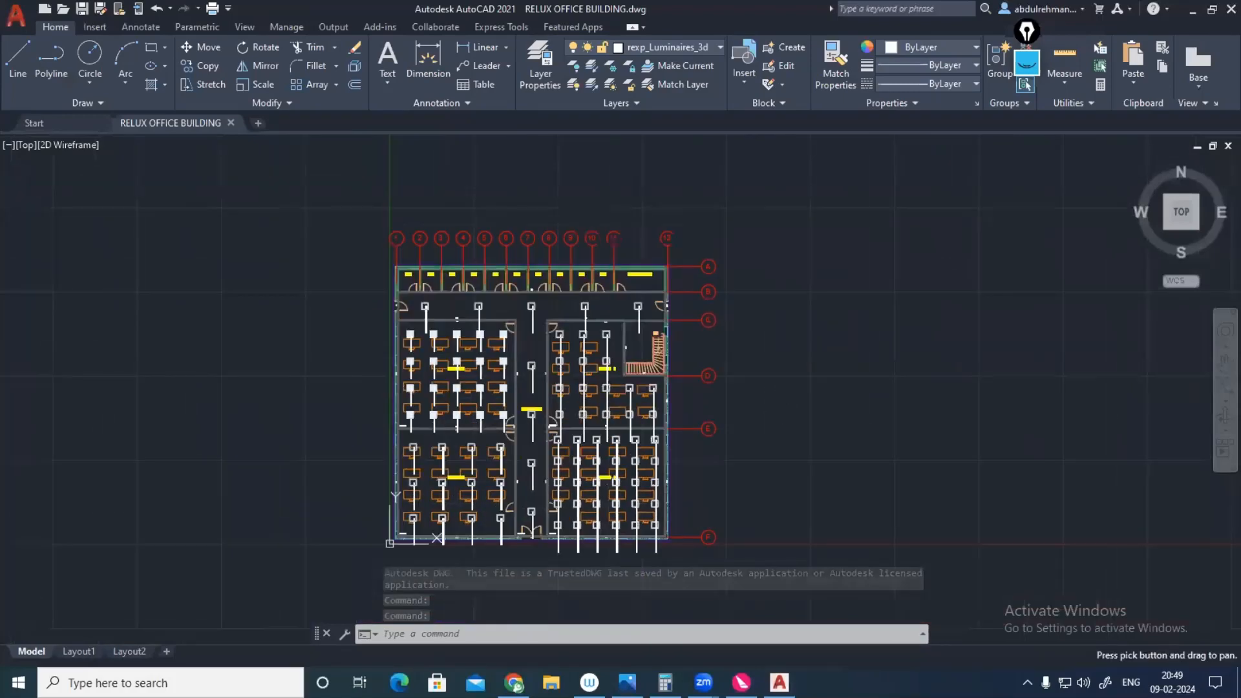
pyautogui.scroll(4, 584, 359)
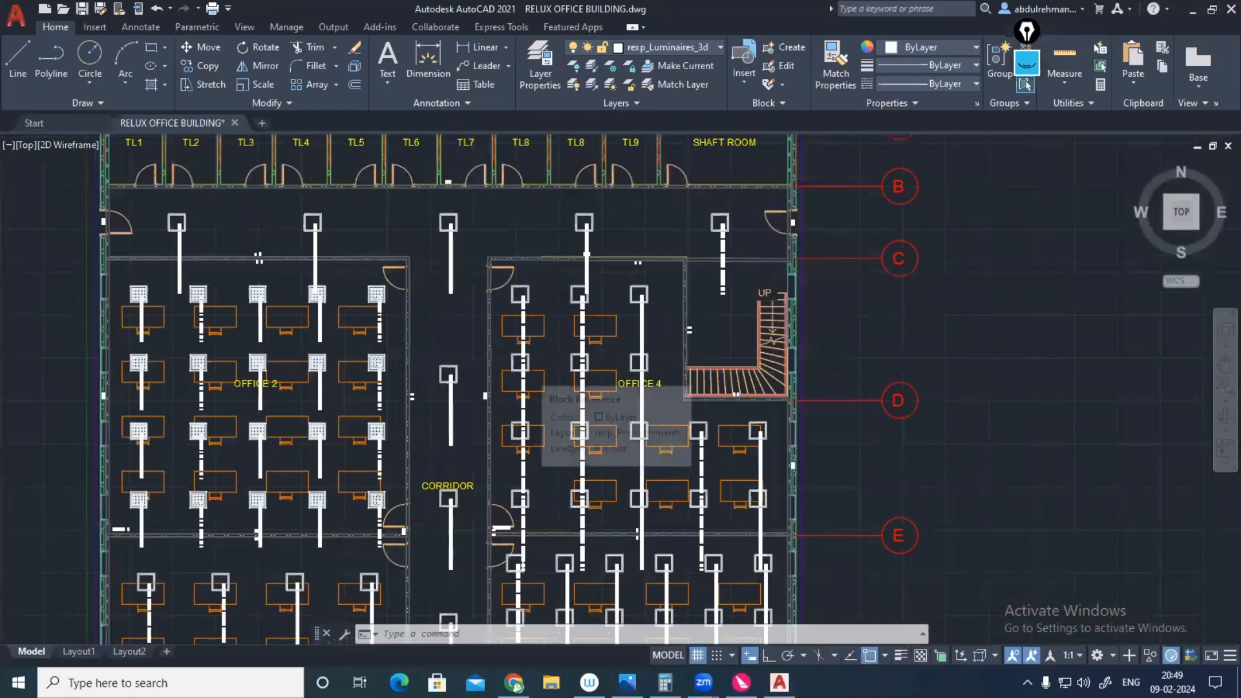
pyautogui.scroll(2, 679, 372)
pyautogui.scroll(-4, 685, 372)
pyautogui.scroll(2, 416, 362)
pyautogui.moveTo(420, 324); pyautogui.dragTo(431, 290, button='middle')
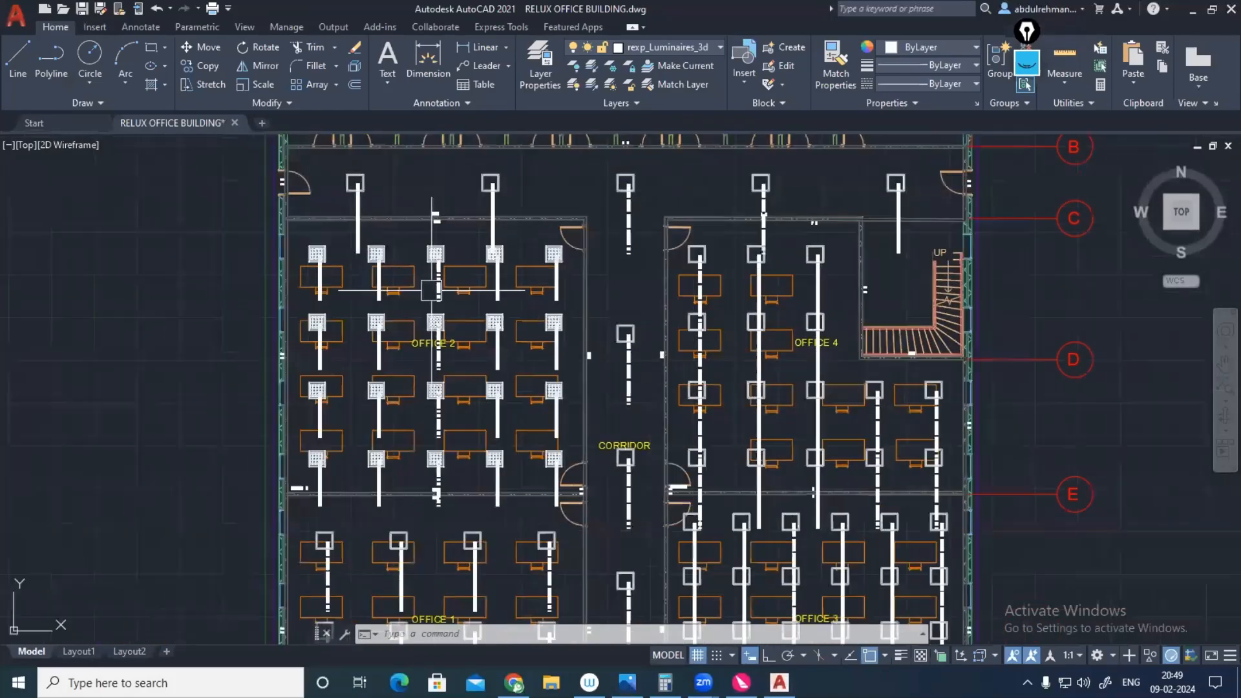
pyautogui.scroll(-2, 432, 290)
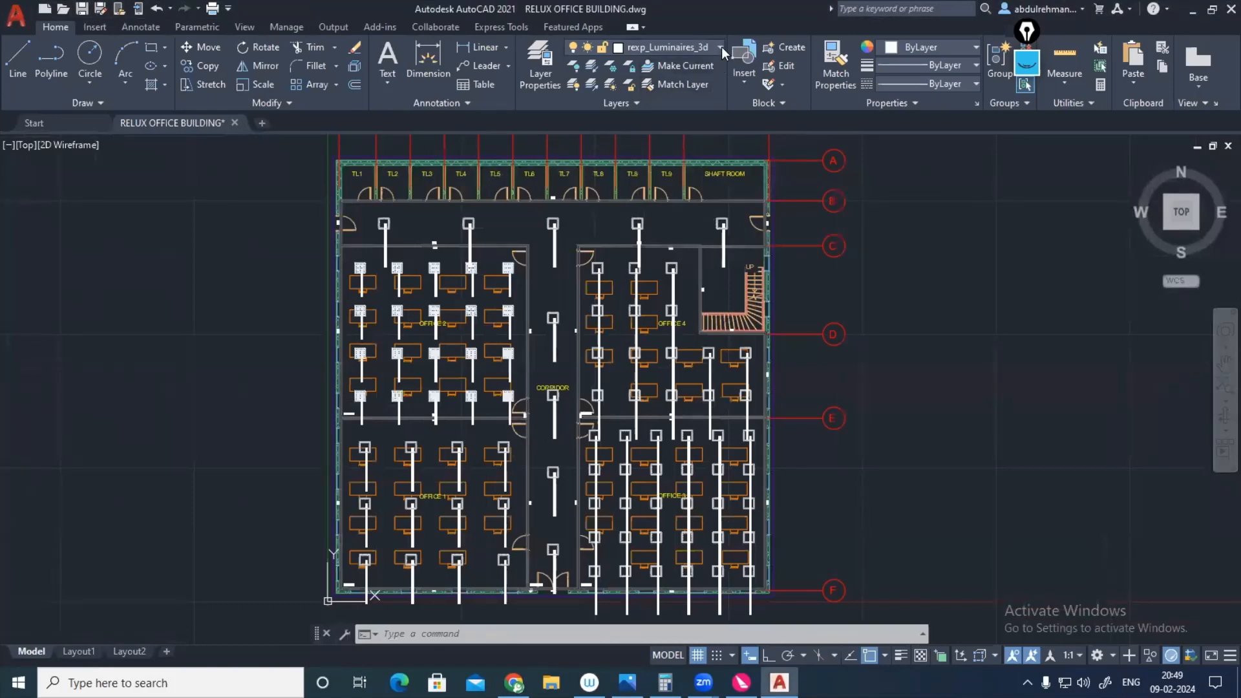
pyautogui.click(721, 47)
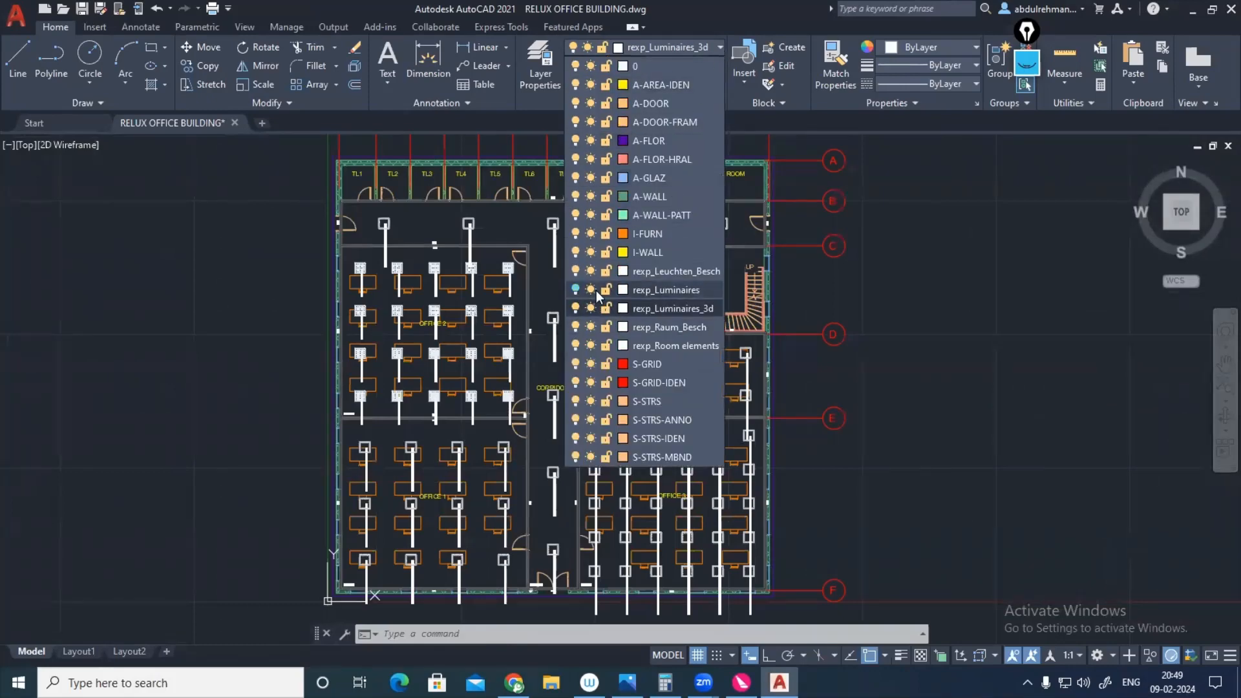
pyautogui.click(575, 290)
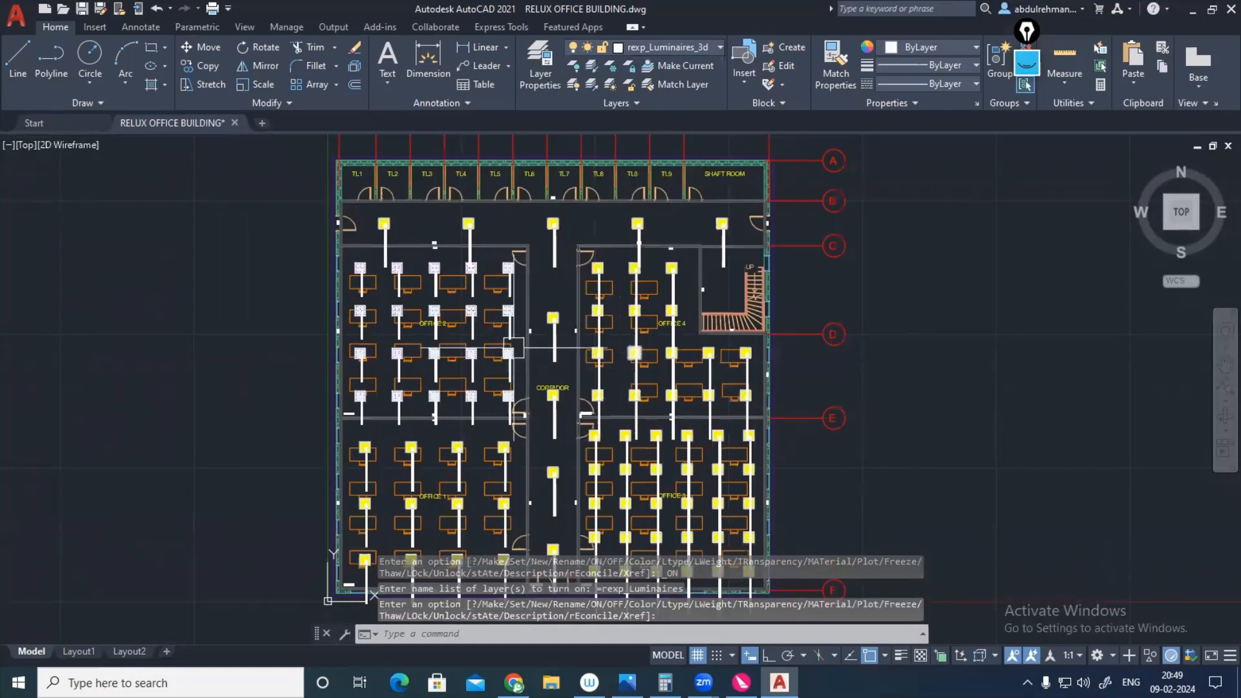
# Step: Turn off the rexp_Leuchten_Besch layer to hide the luminaires' description texts
pyautogui.scroll(2, 442, 360)
pyautogui.scroll(4, 443, 361)
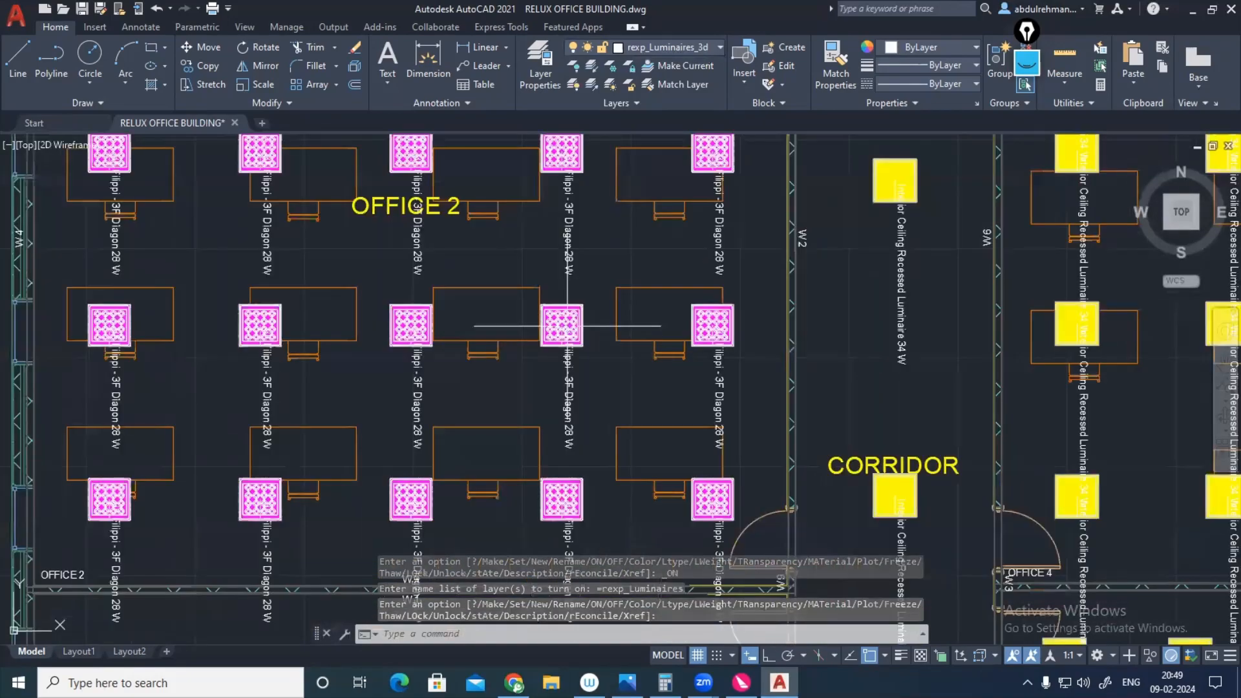
pyautogui.scroll(-2, 561, 325)
pyautogui.scroll(2, 580, 217)
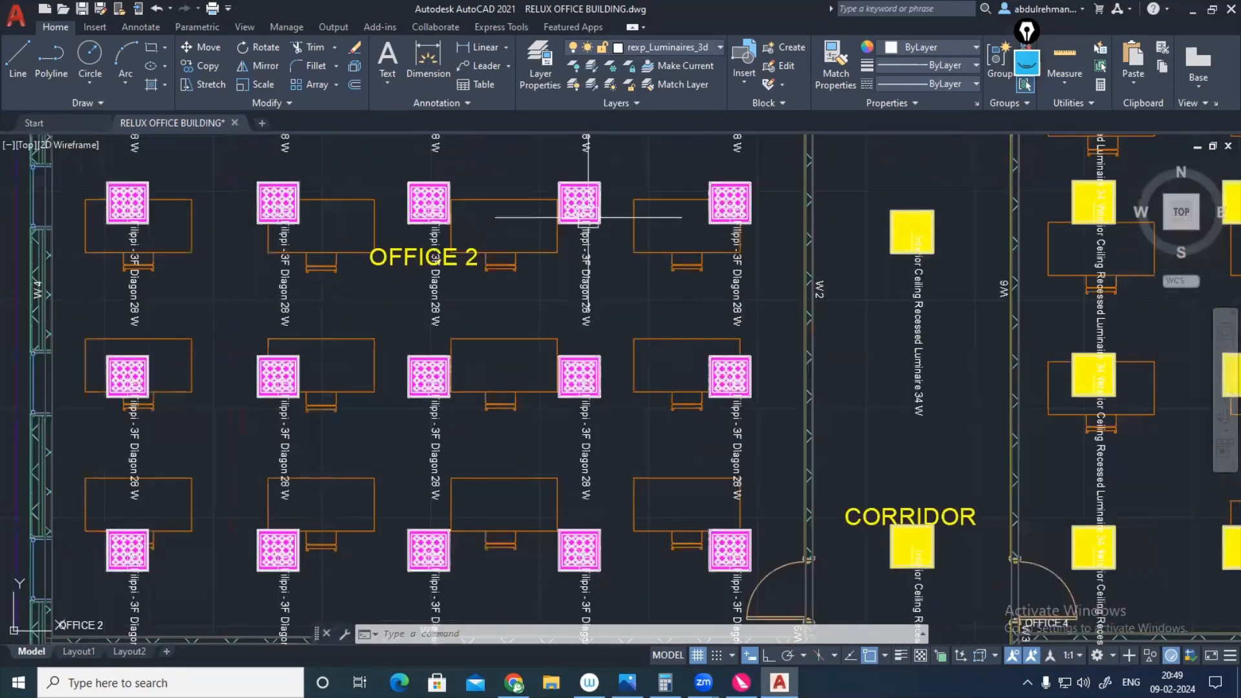
pyautogui.scroll(2, 580, 217)
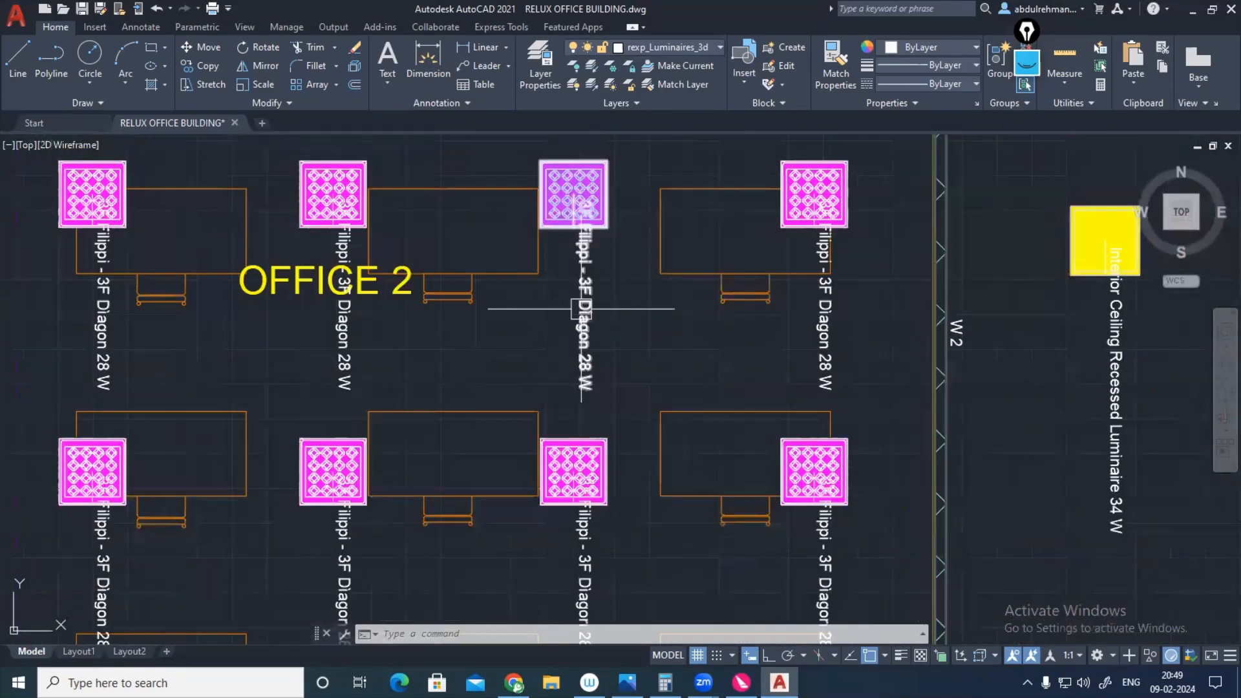
pyautogui.click(720, 48)
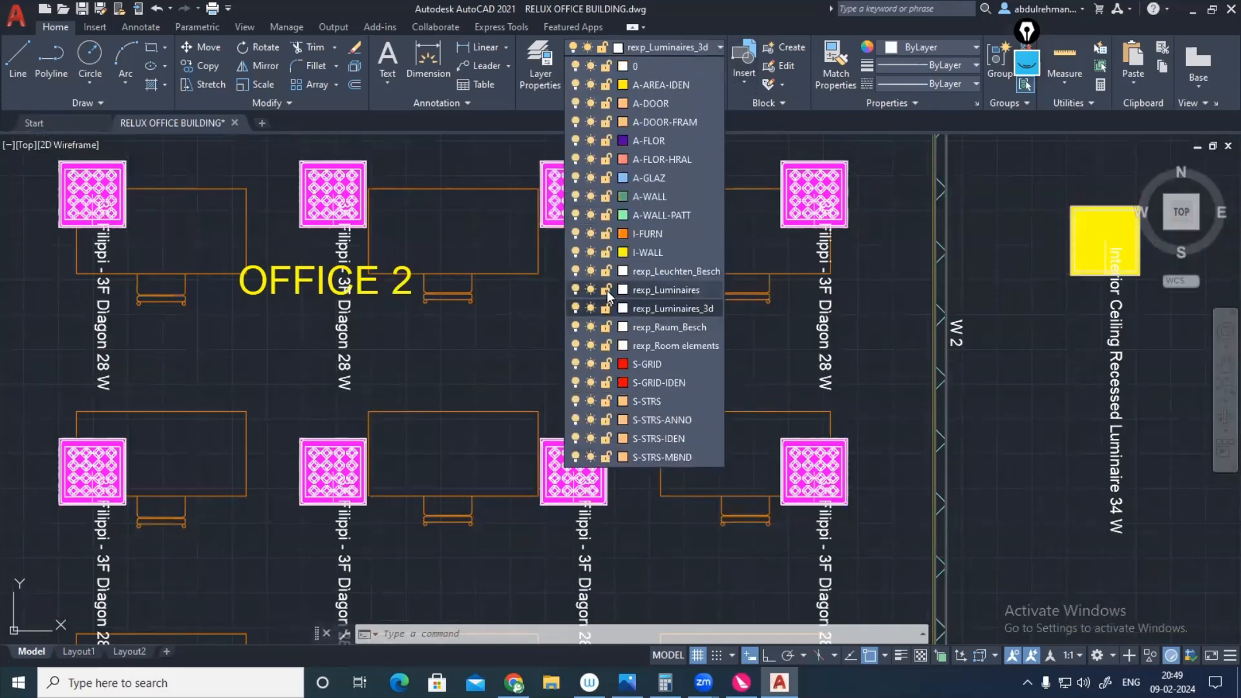
pyautogui.click(576, 270)
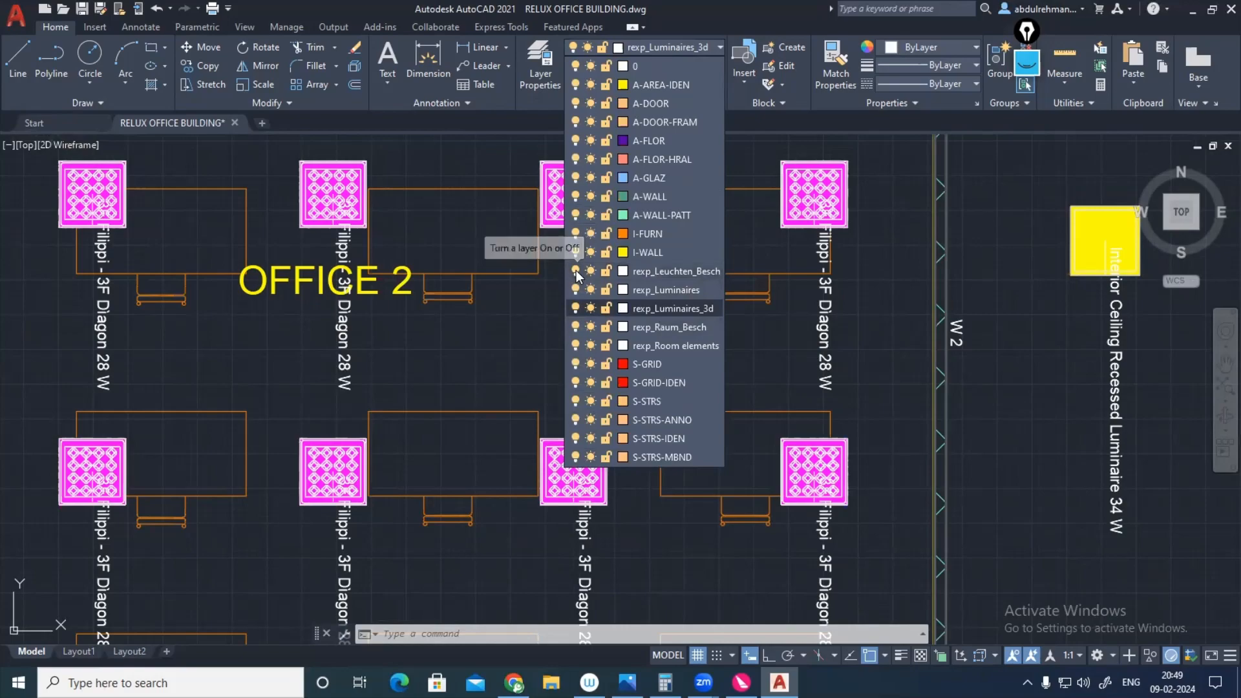
pyautogui.click(797, 328)
# Step: Examine the luminaire layout across the offices and corridor, and review the drawing's layer list
pyautogui.scroll(-2, 797, 328)
pyautogui.scroll(-3, 798, 327)
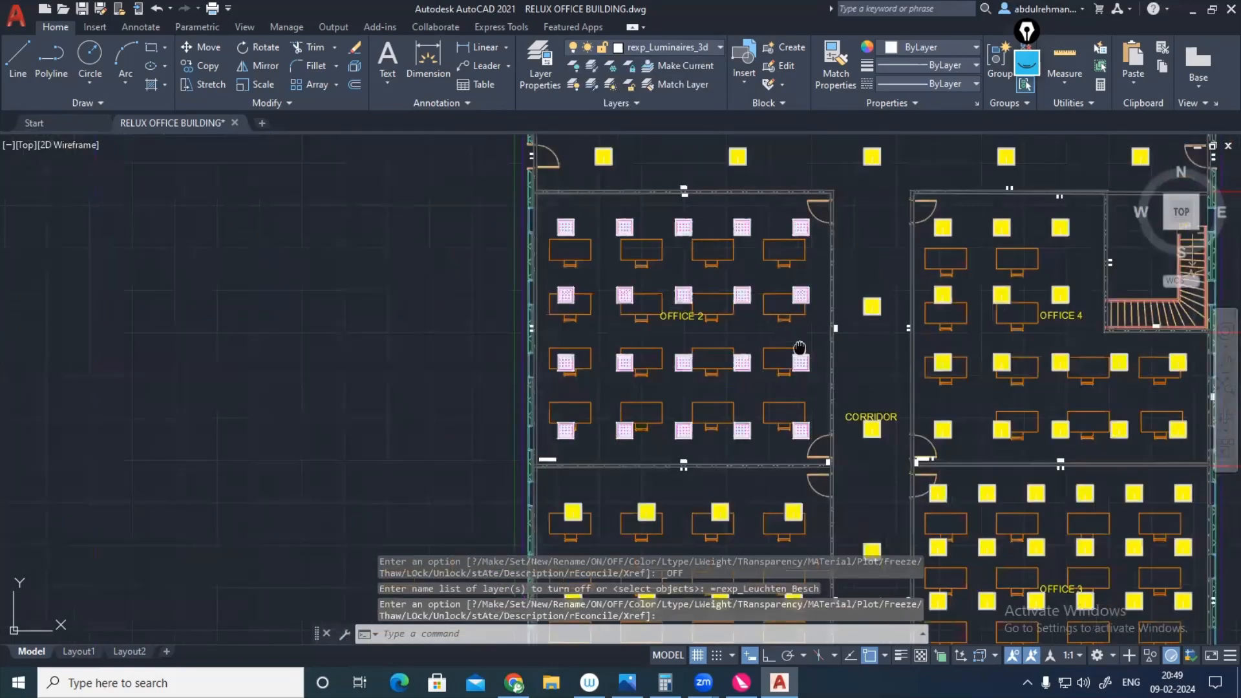
pyautogui.moveTo(797, 327); pyautogui.dragTo(660, 301, button='middle')
pyautogui.scroll(-2, 660, 301)
pyautogui.moveTo(661, 366); pyautogui.dragTo(661, 382, button='middle')
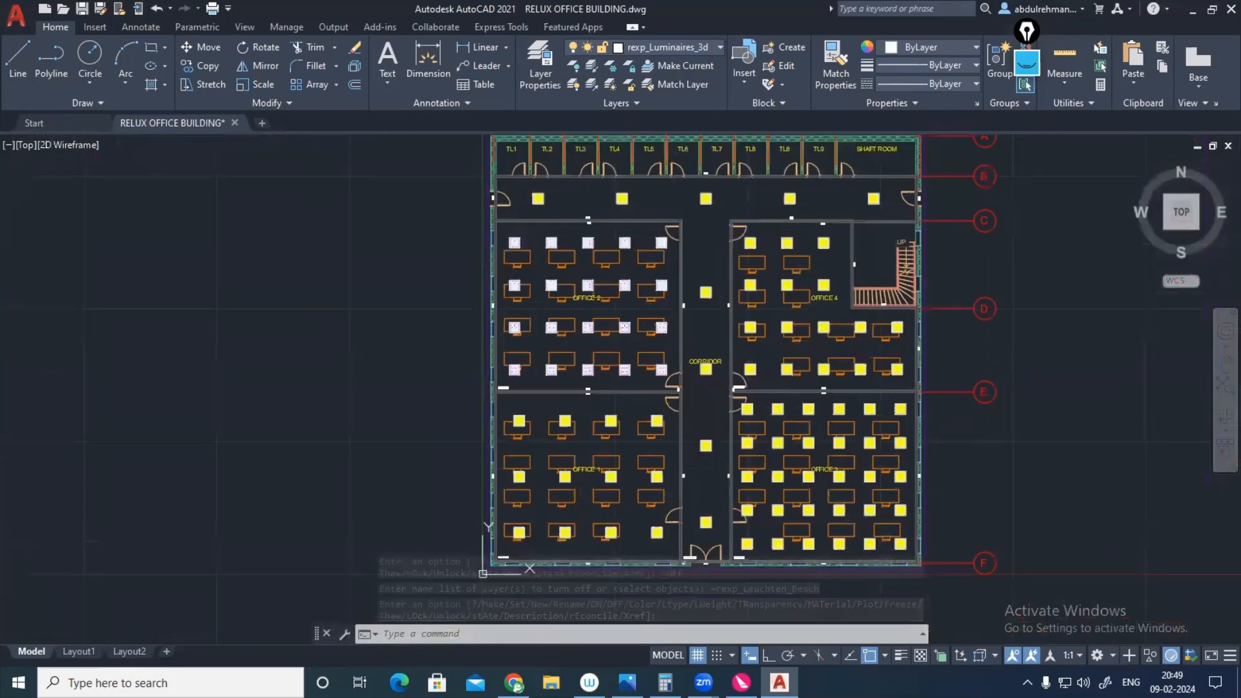
pyautogui.moveTo(629, 420); pyautogui.dragTo(548, 401, button='middle')
pyautogui.moveTo(556, 337); pyautogui.dragTo(523, 390, button='middle')
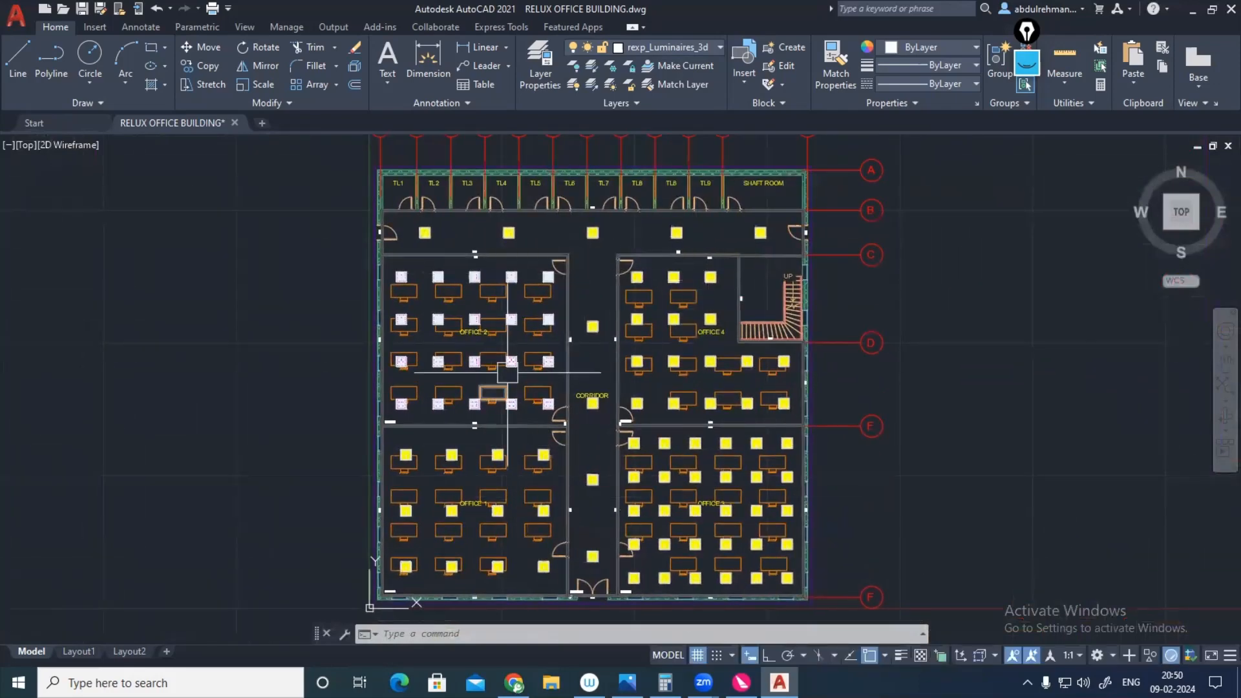
pyautogui.moveTo(593, 359); pyautogui.dragTo(600, 386, button='middle')
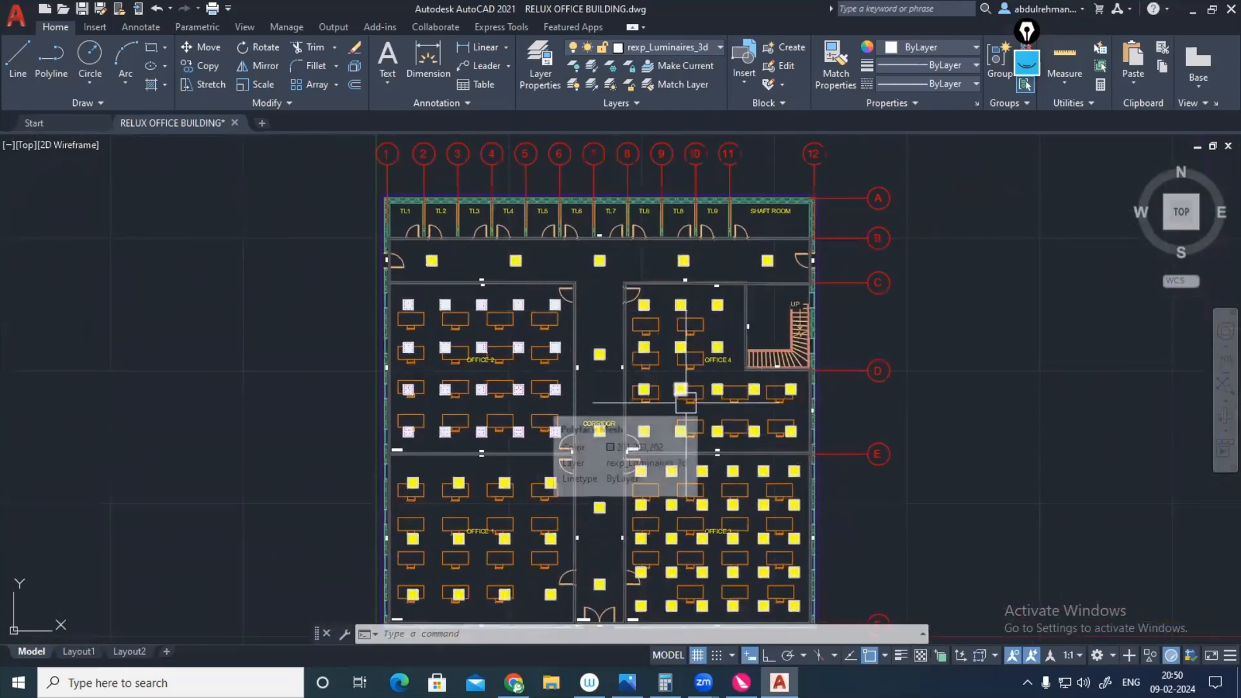
pyautogui.moveTo(650, 378); pyautogui.dragTo(686, 351, button='middle')
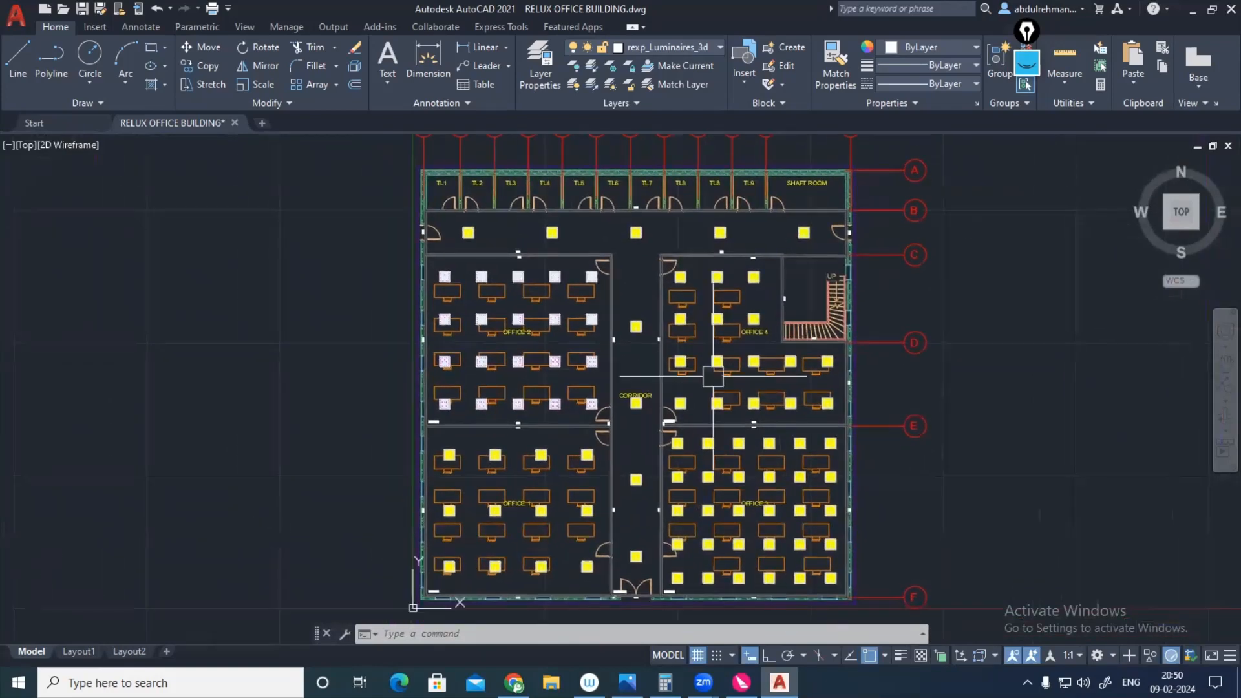
pyautogui.scroll(-1, 718, 365)
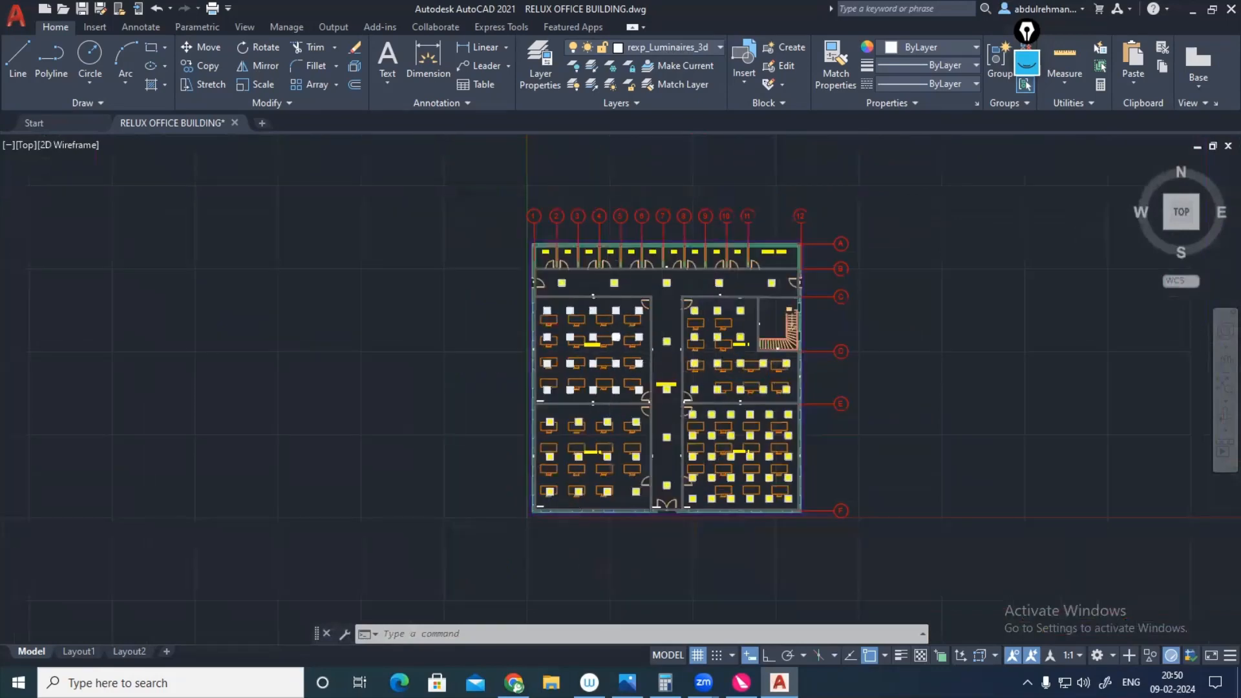
pyautogui.scroll(1, 710, 555)
pyautogui.moveTo(768, 460)
pyautogui.mouseDown(button='middle')
pyautogui.moveTo(721, 453)
pyautogui.moveTo(695, 483)
pyautogui.mouseUp(button='middle')
pyautogui.click(720, 46)
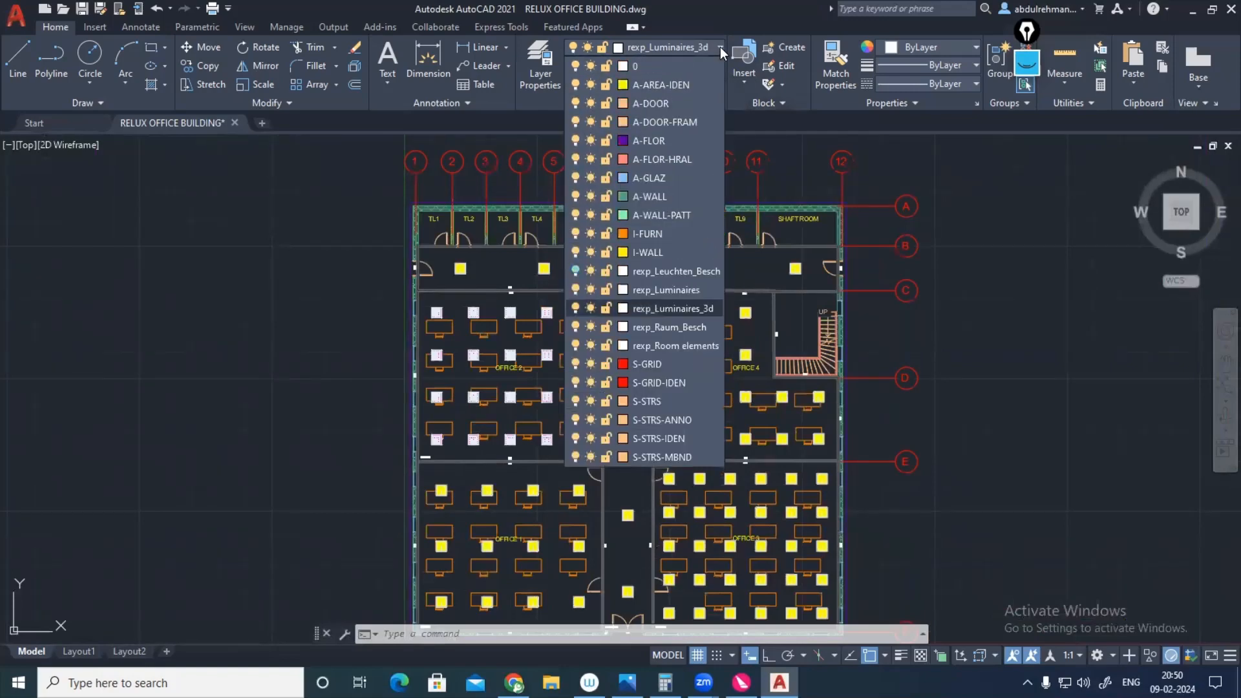
pyautogui.click(720, 46)
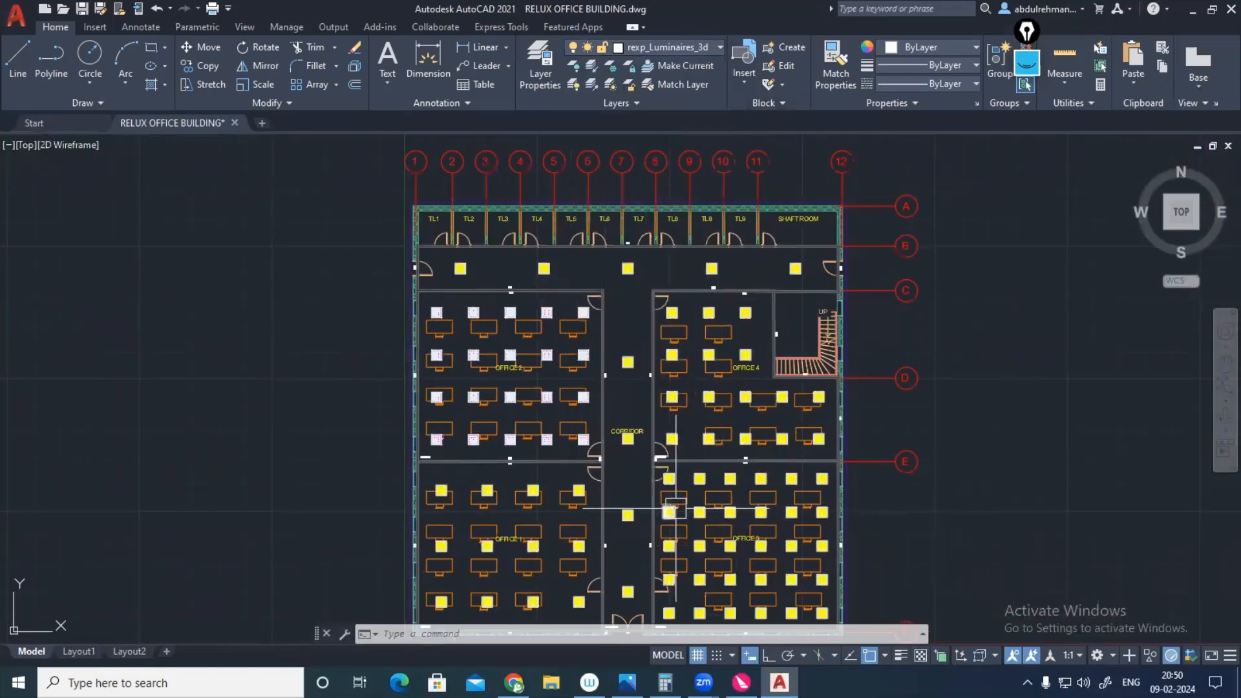
# Step: Browse the gallery of blocks contained in the drawing without inserting any
pyautogui.moveTo(676, 510); pyautogui.dragTo(691, 461, button='middle')
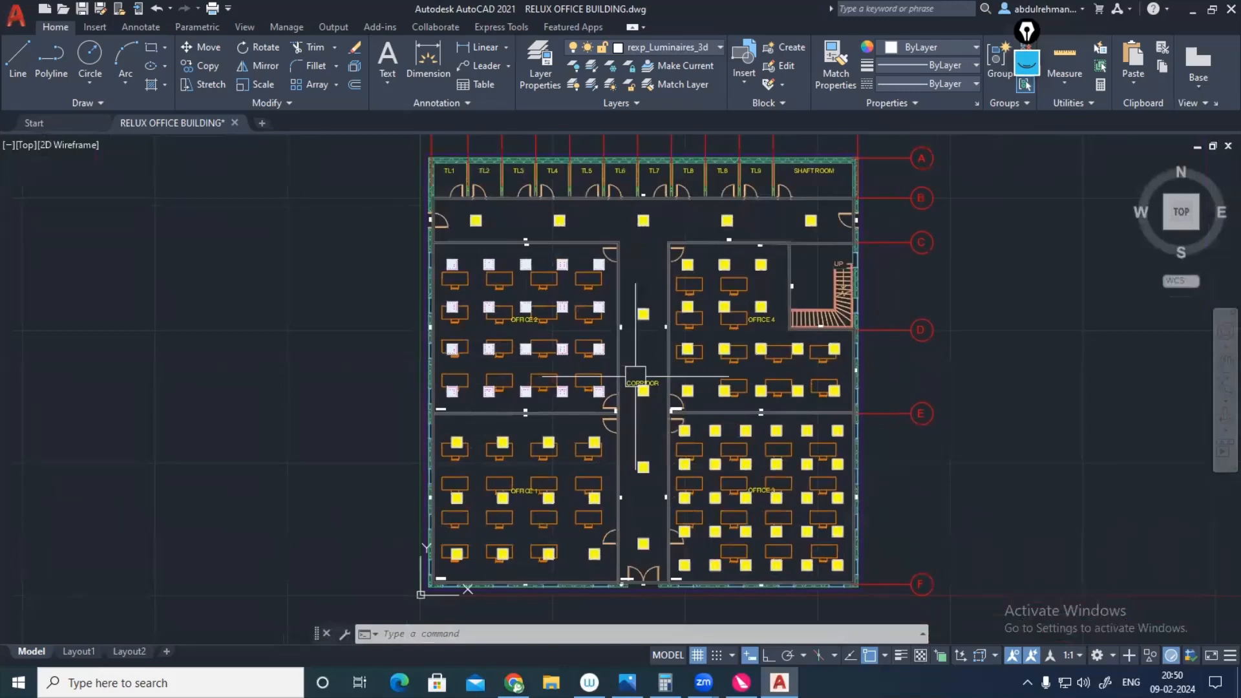
pyautogui.click(744, 83)
pyautogui.scroll(-4, 697, 196)
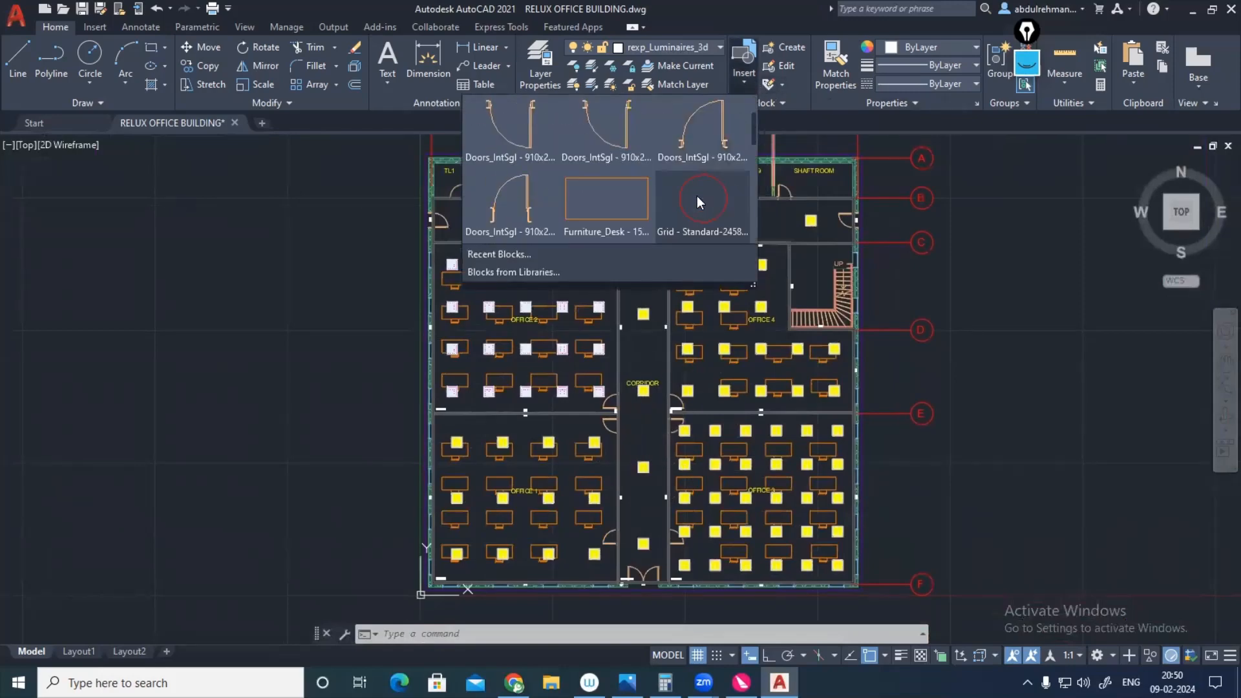
pyautogui.scroll(-2, 698, 204)
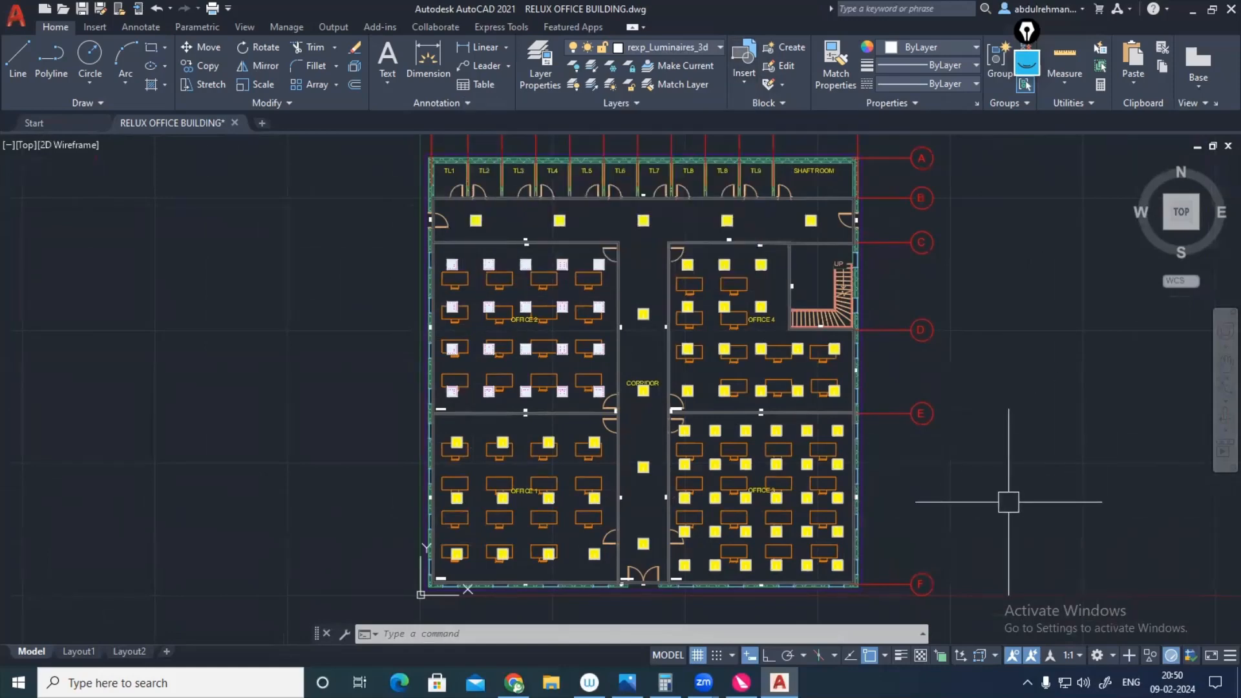
# Step: Review the drawing's block names with the Rename command and leave it without renaming any
pyautogui.write('REN')
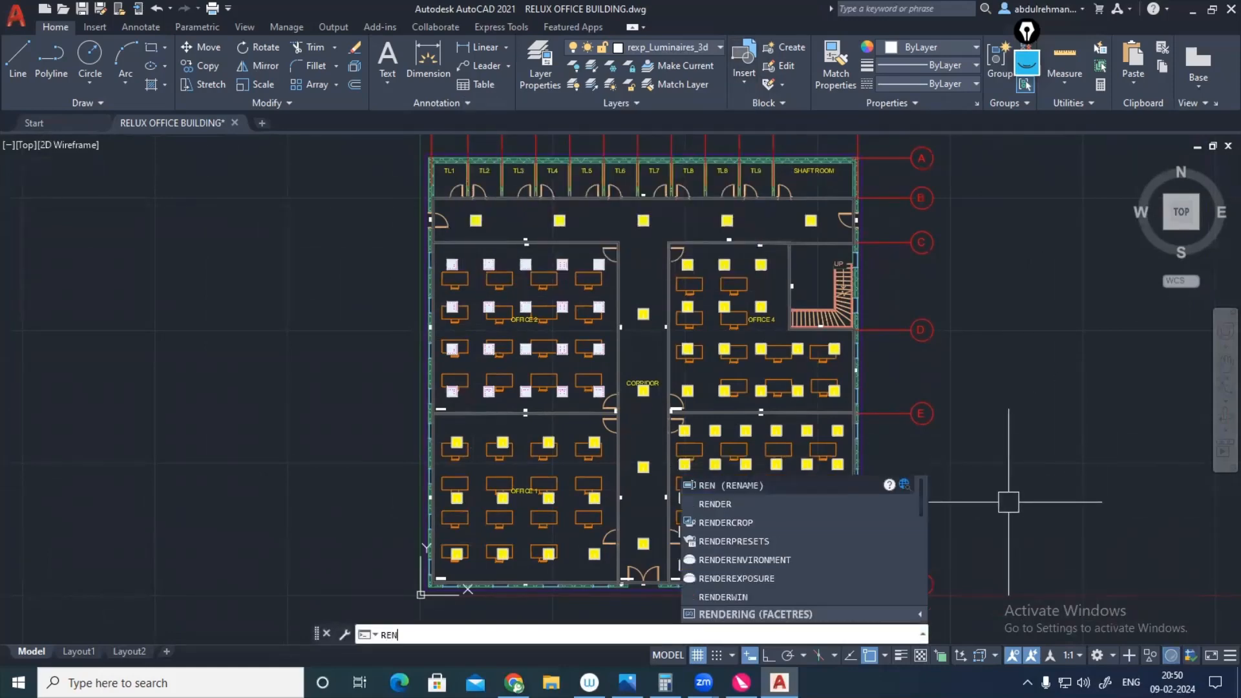
pyautogui.press('Return')
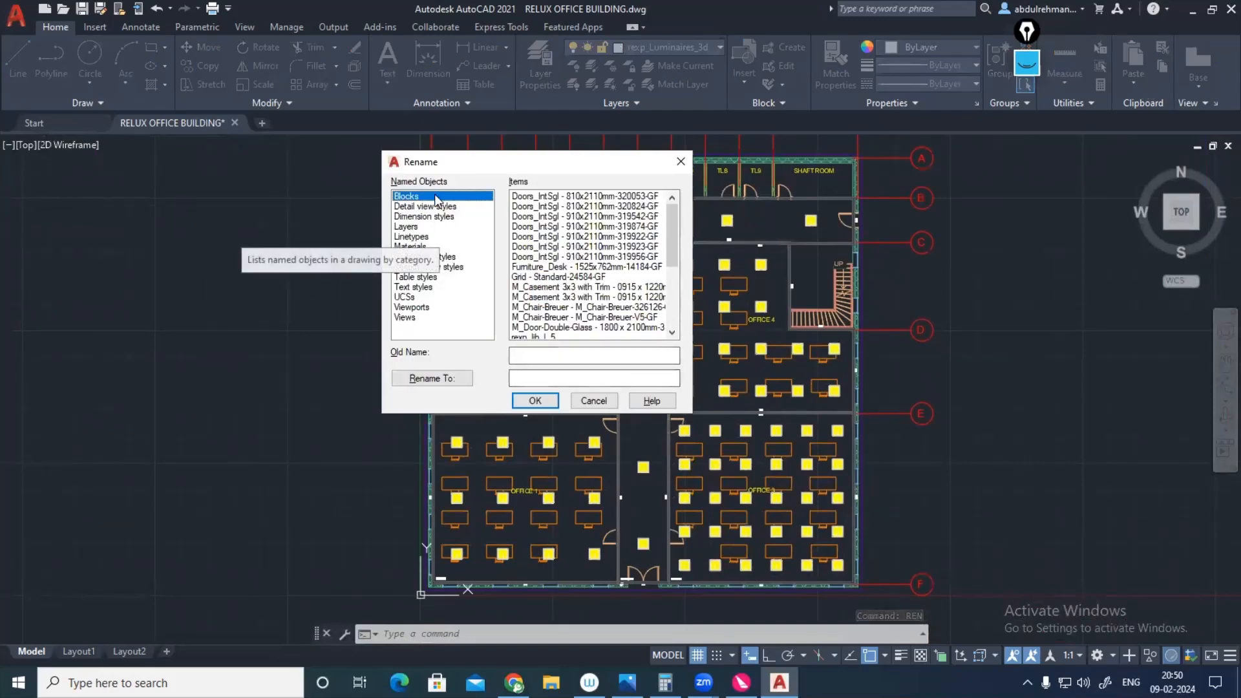
pyautogui.click(680, 162)
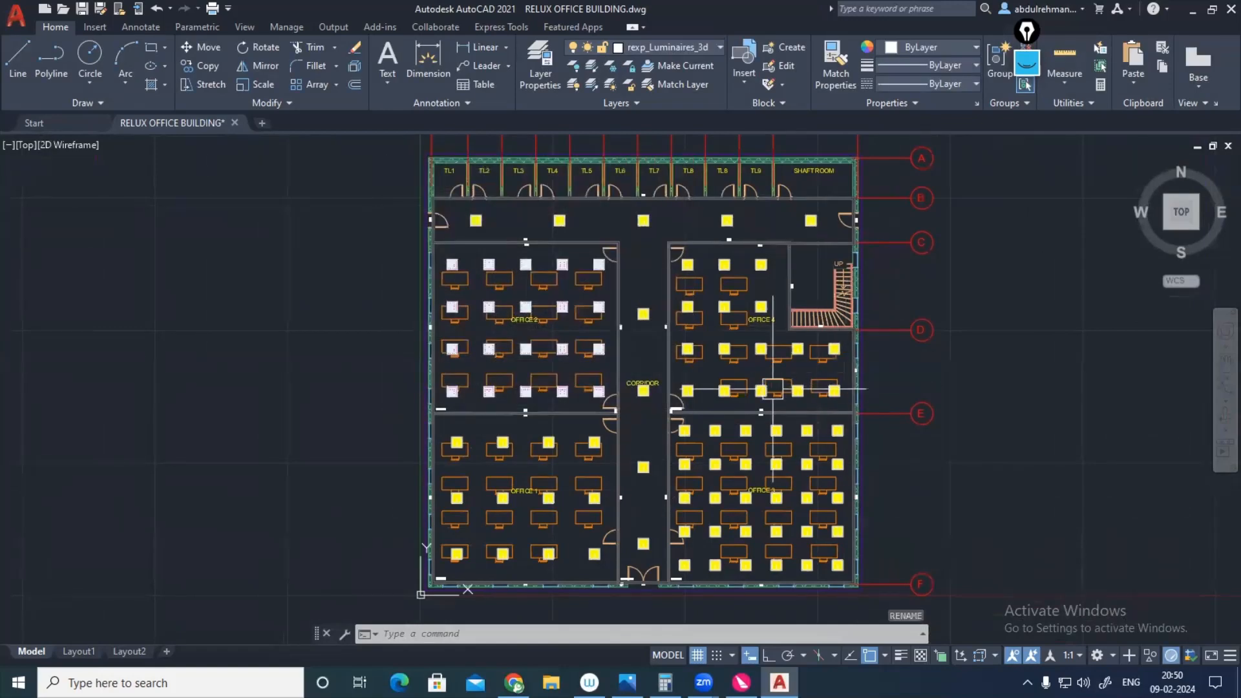
pyautogui.scroll(-2, 766, 381)
pyautogui.scroll(2, 825, 352)
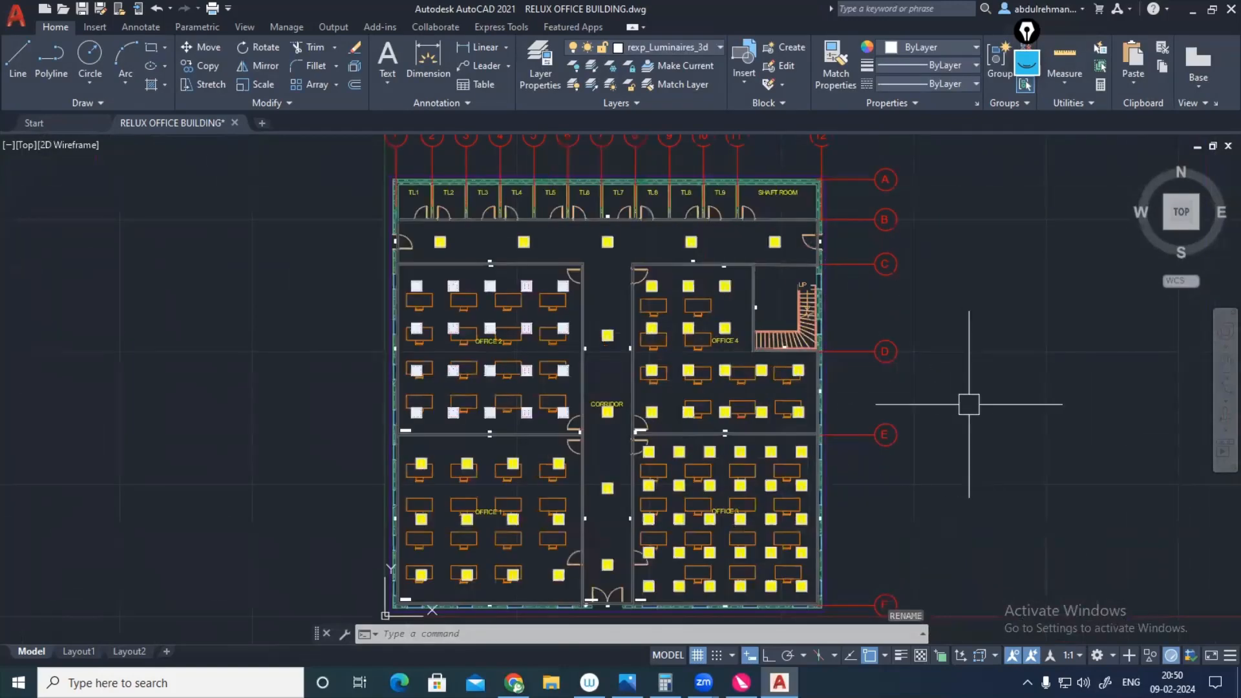
pyautogui.moveTo(970, 404); pyautogui.dragTo(932, 387, button='middle')
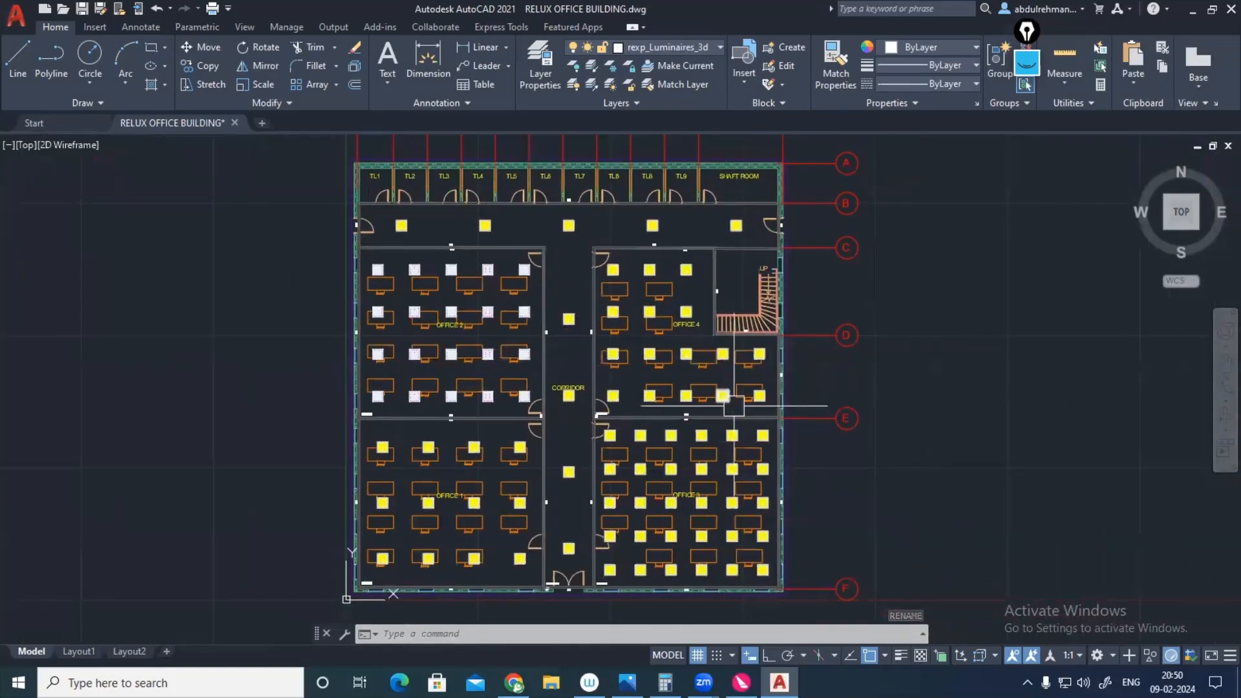
pyautogui.scroll(-2, 733, 406)
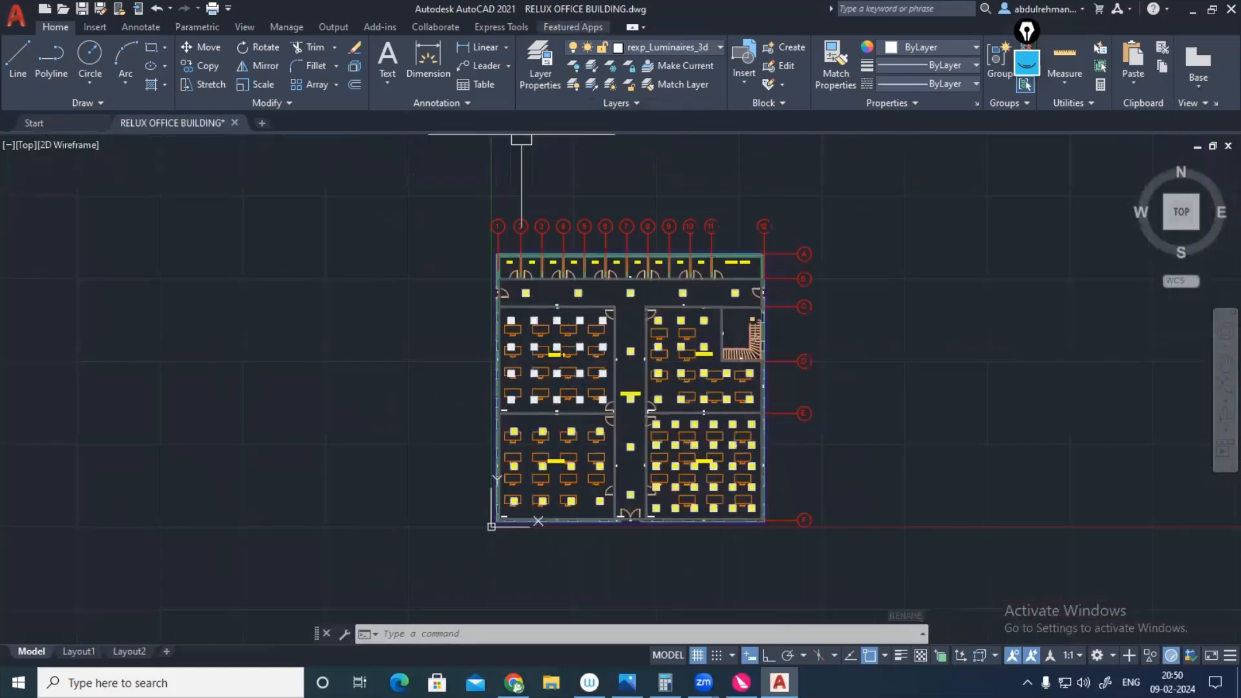
pyautogui.scroll(2, 687, 267)
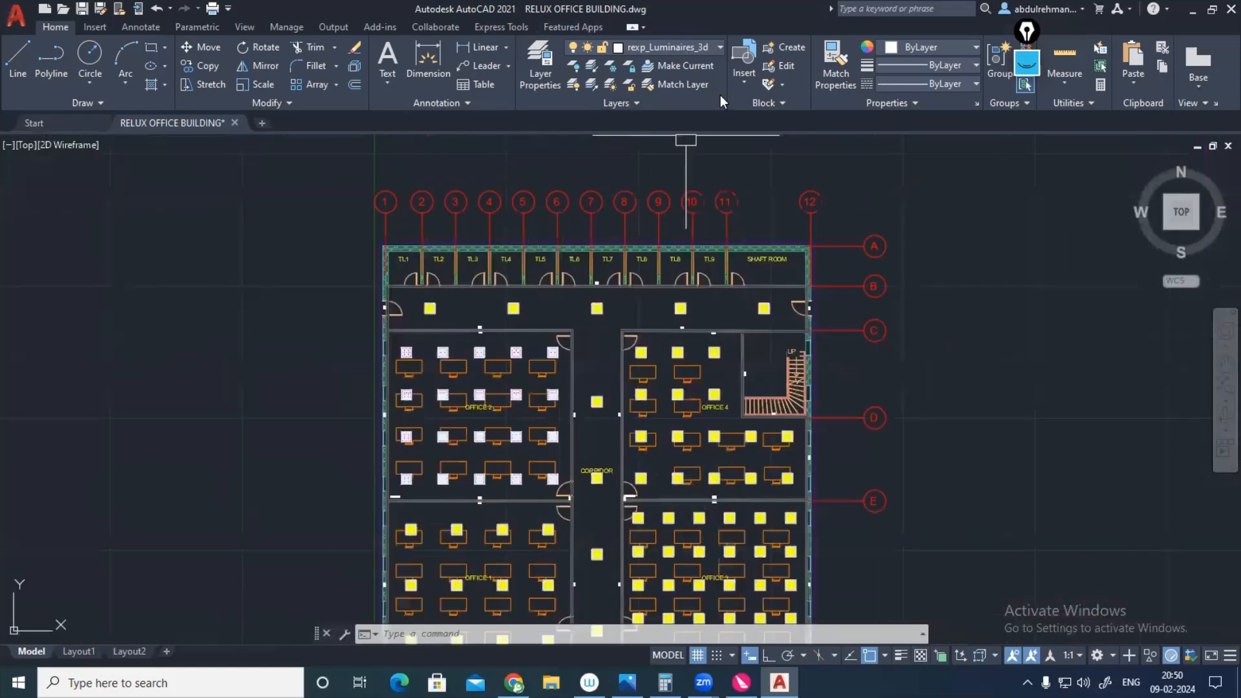